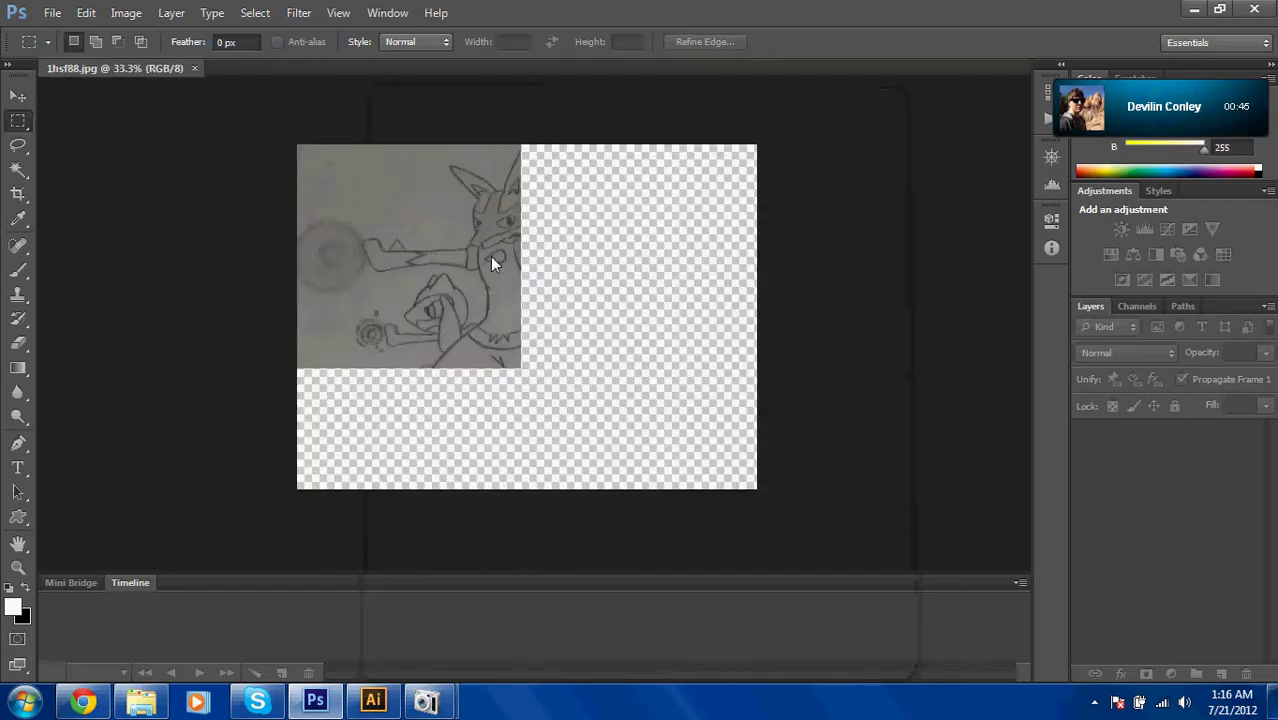
Copy the entire pencil sketch and paste it into a new Letter-size print document in Illustrator.
{"action": "key", "text": "ctrl+a"}
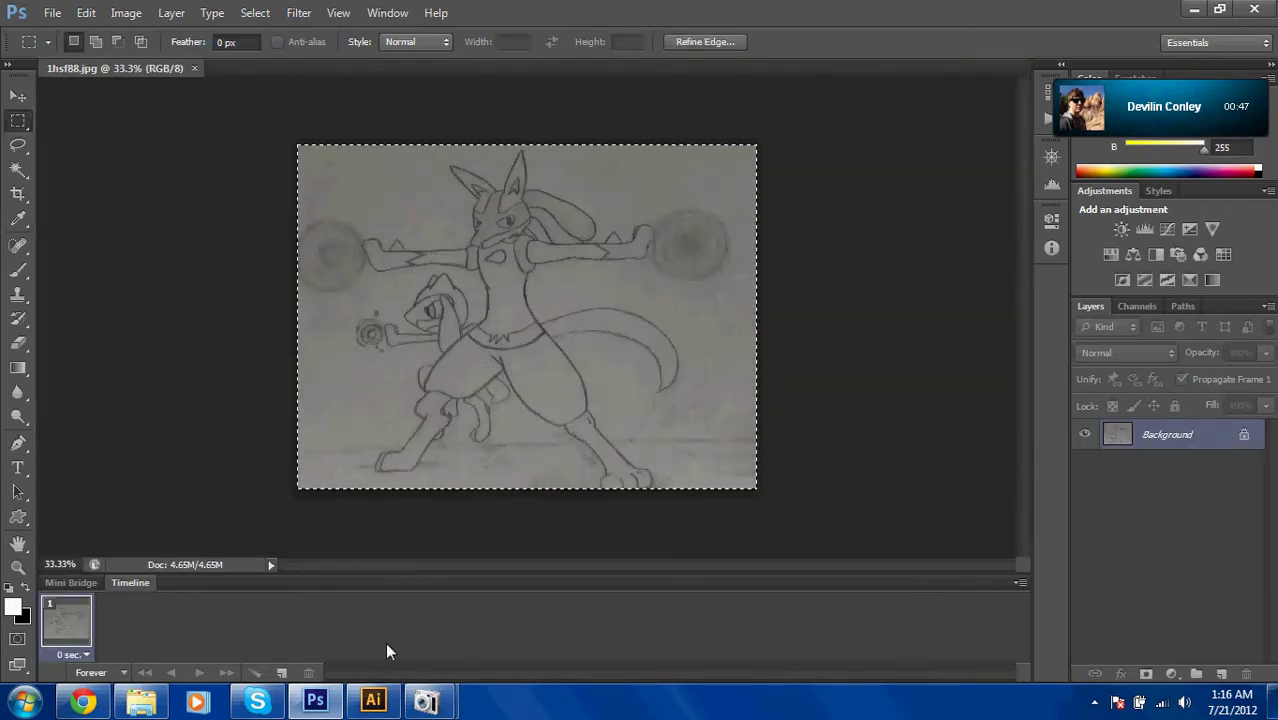
{"action": "left_click", "coordinate": [373, 700]}
{"action": "left_click", "coordinate": [52, 14]}
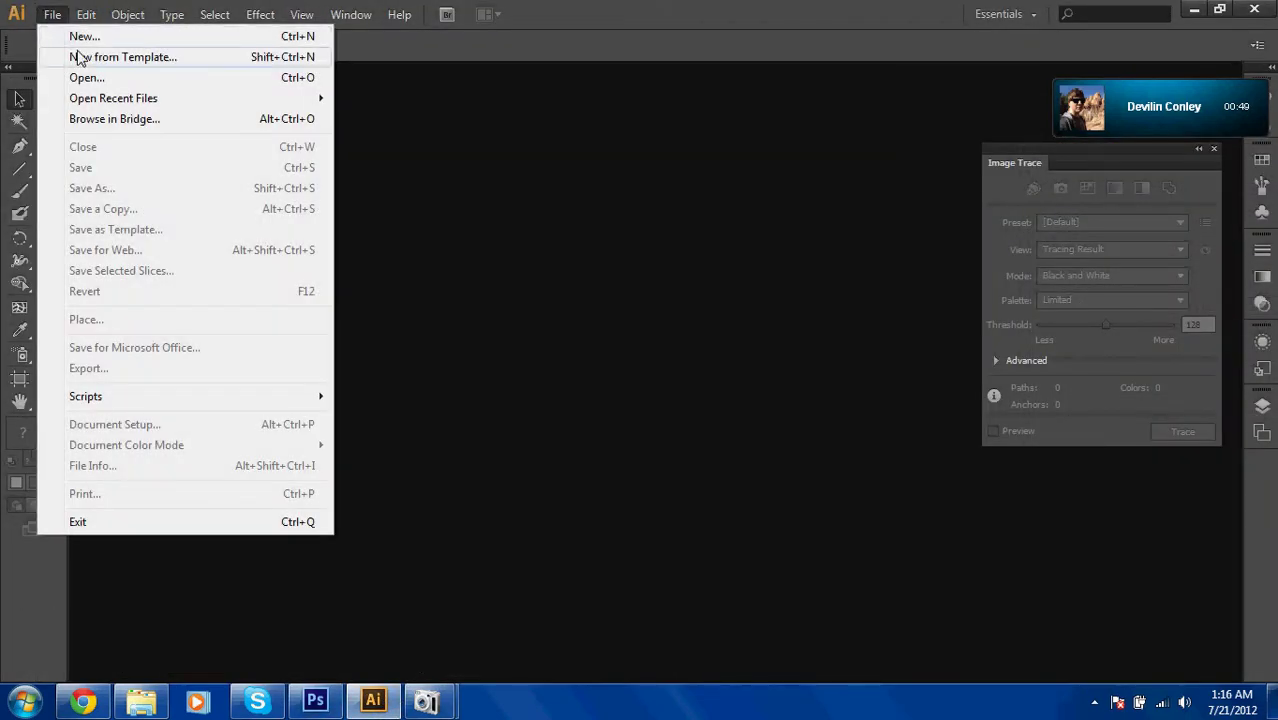
{"action": "left_click", "coordinate": [76, 40]}
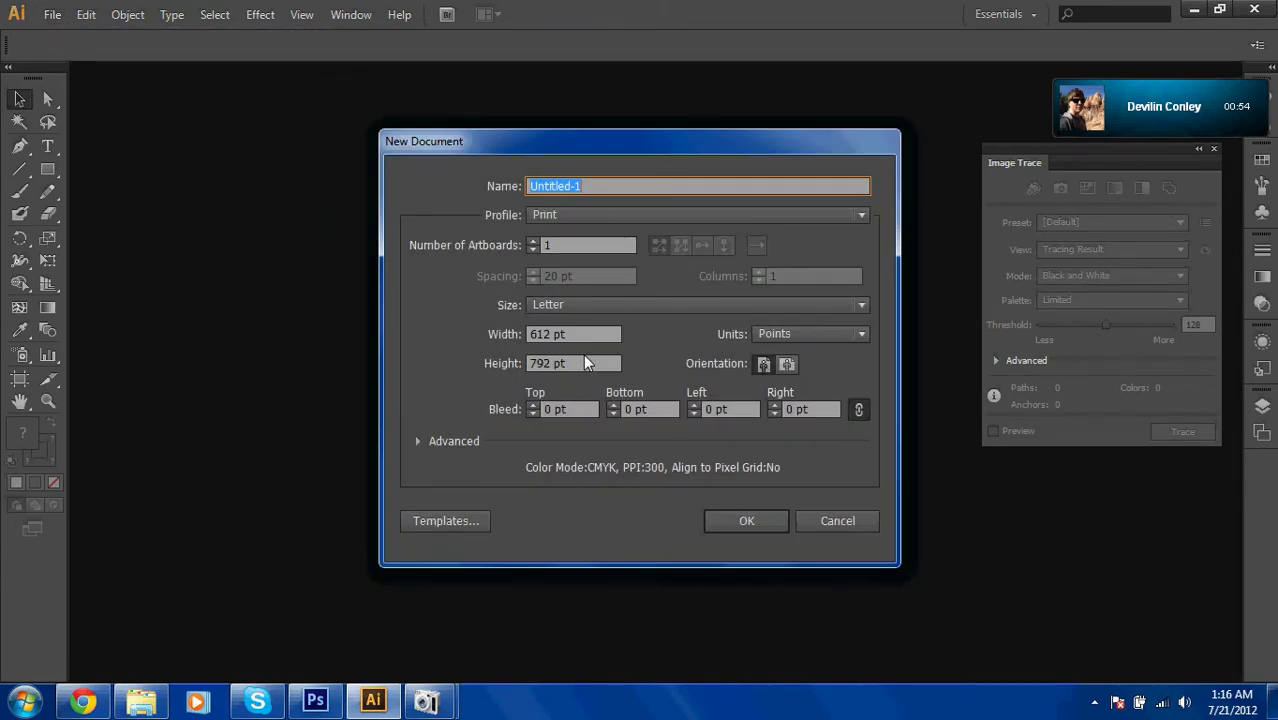
{"action": "left_click", "coordinate": [753, 527]}
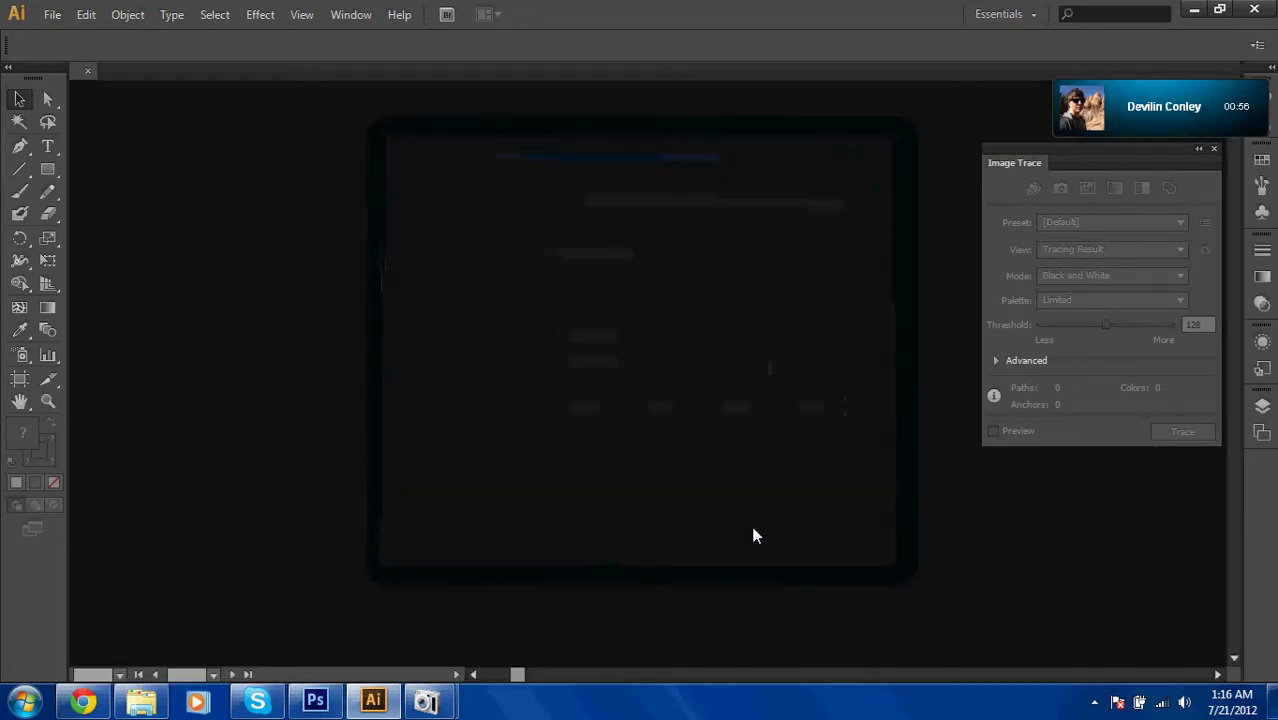
{"action": "key", "text": "ctrl+v"}
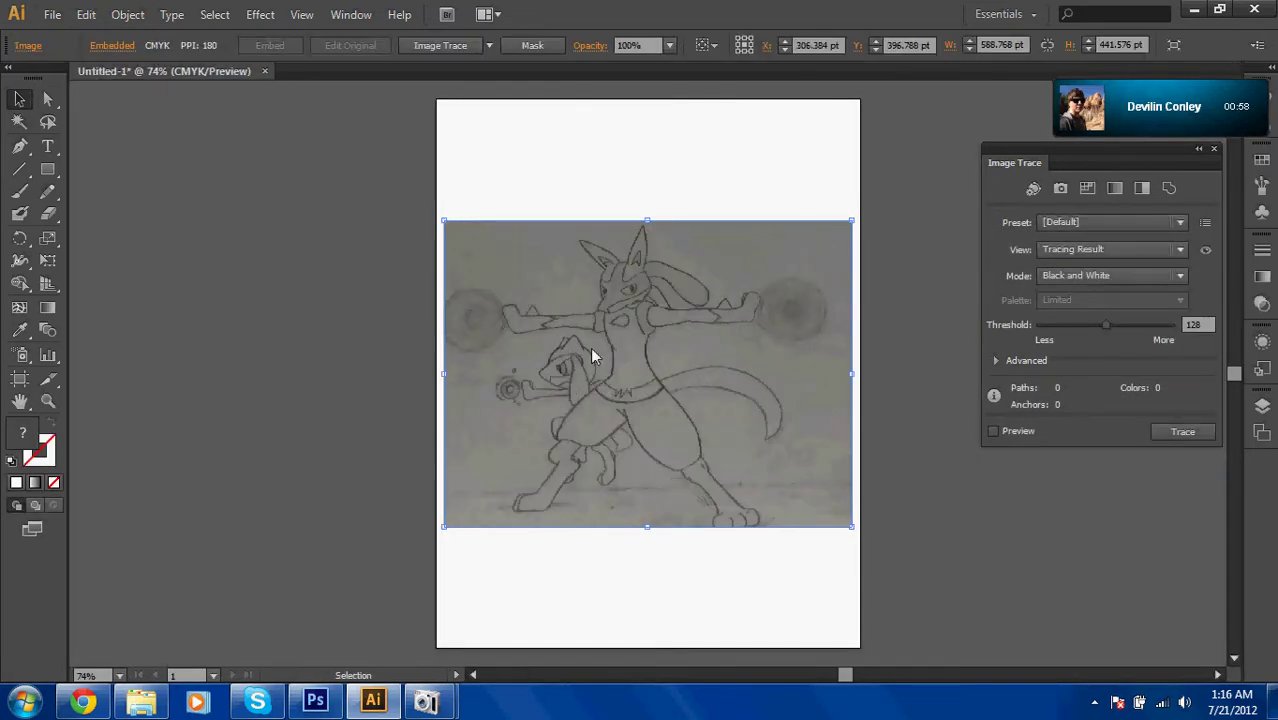
{"action": "key", "text": "ctrl+1"}
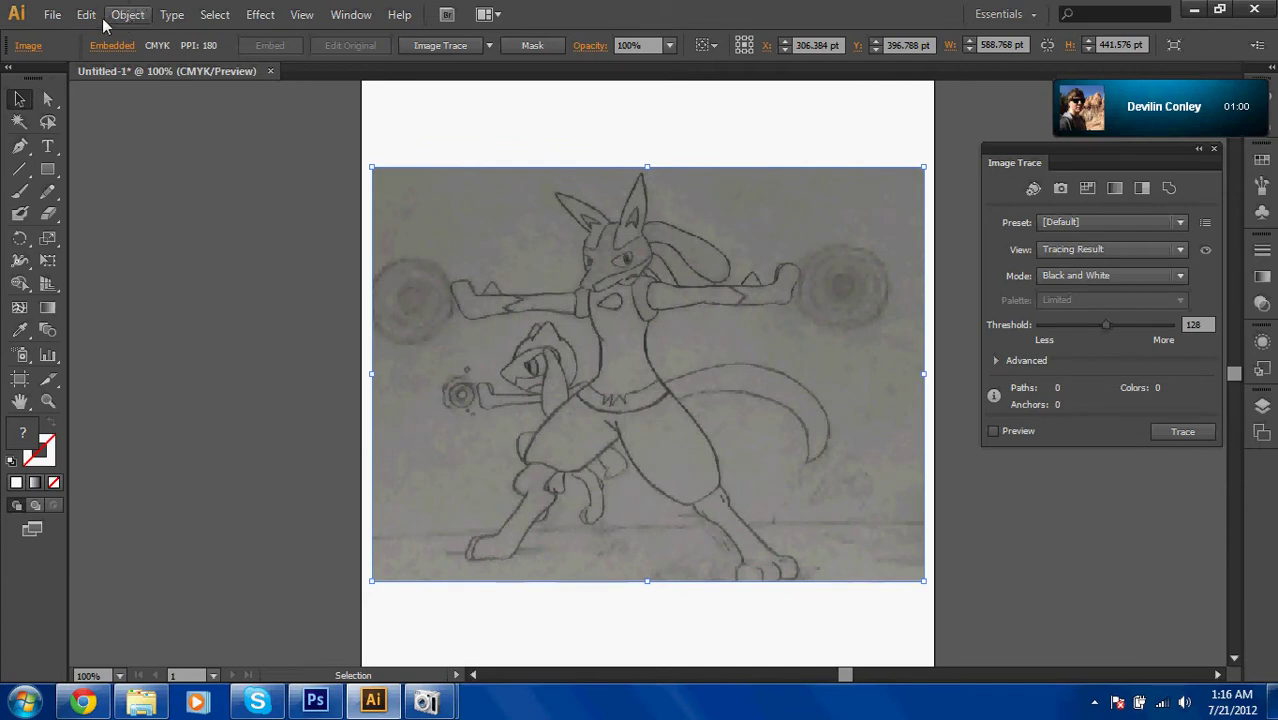
Apply Image Trace to the pasted sketch in Black and White mode with a threshold of 106.
{"action": "left_click", "coordinate": [86, 15]}
{"action": "mouse_move", "coordinate": [127, 14]}
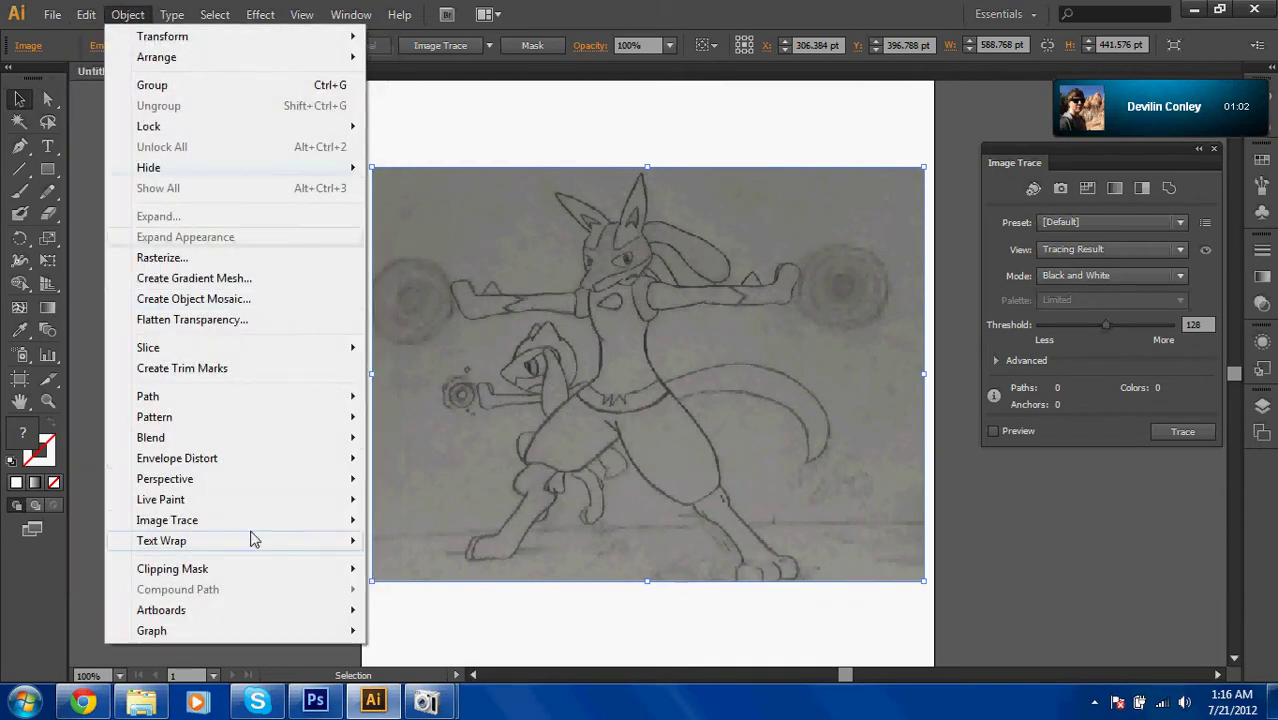
{"action": "mouse_move", "coordinate": [245, 520]}
{"action": "left_click", "coordinate": [408, 527]}
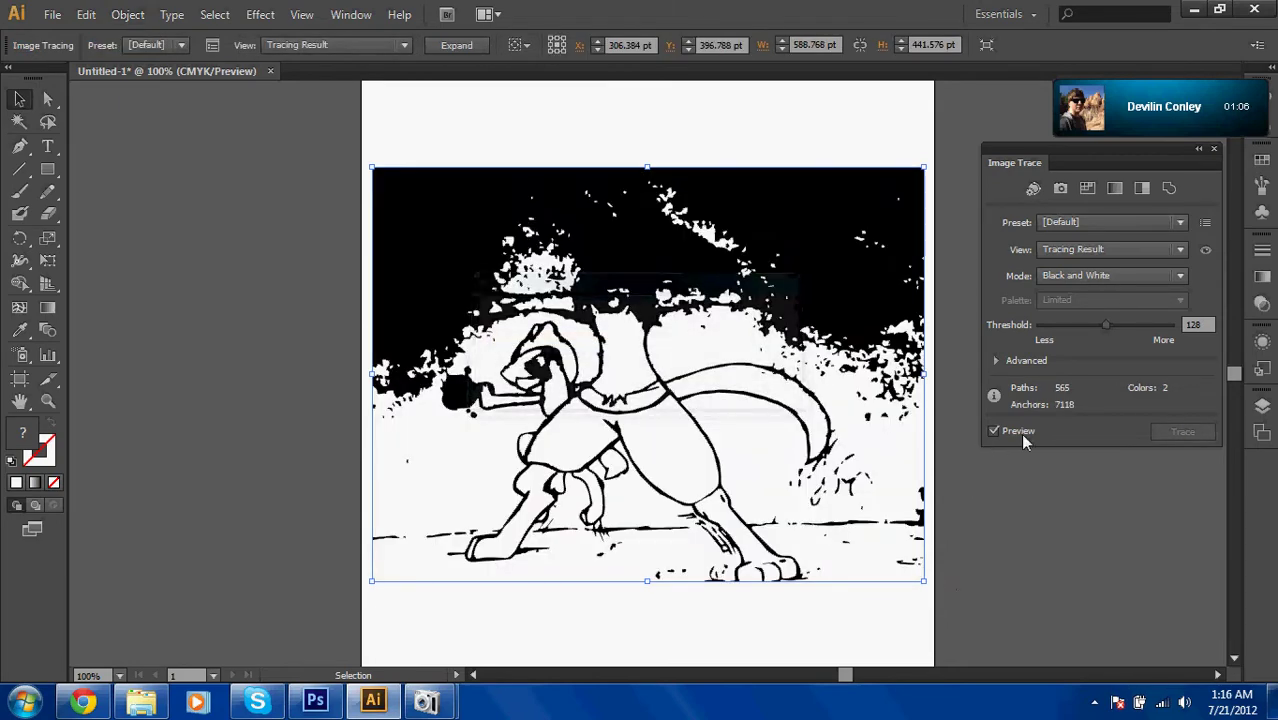
{"action": "left_click", "coordinate": [1088, 327]}
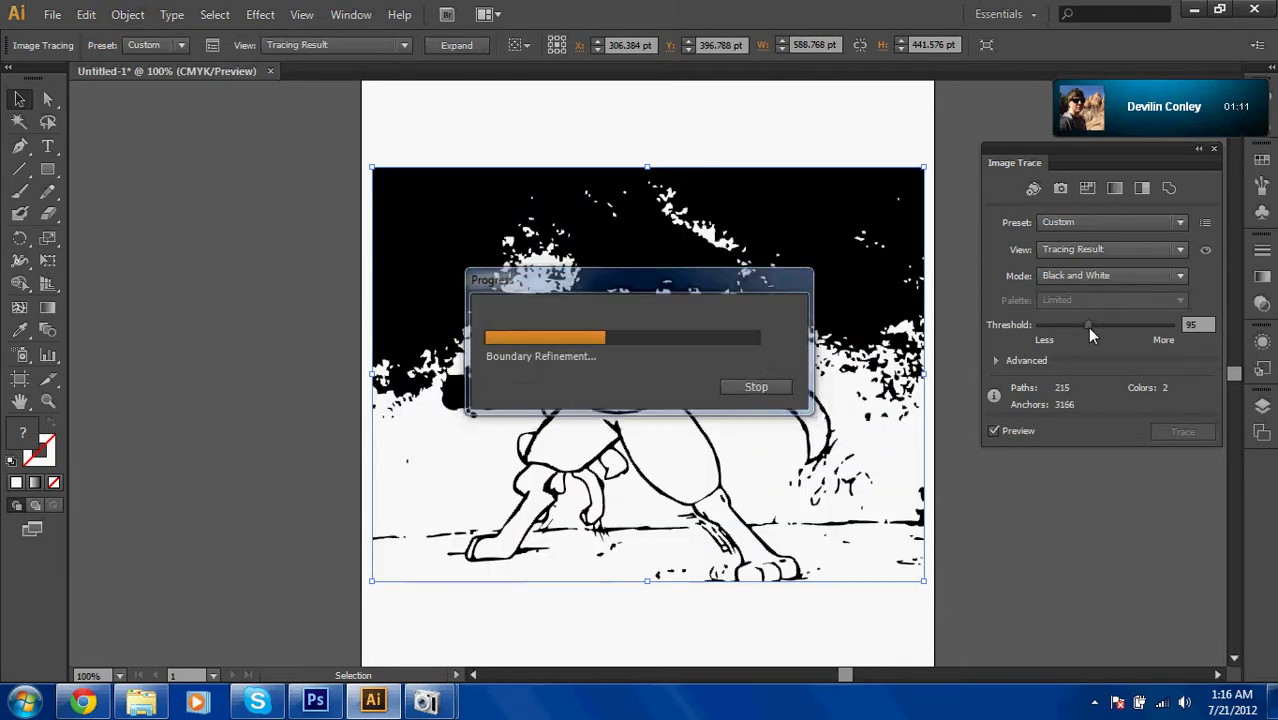
{"action": "left_click_drag", "start_coordinate": [1090, 330], "coordinate": [1095, 330]}
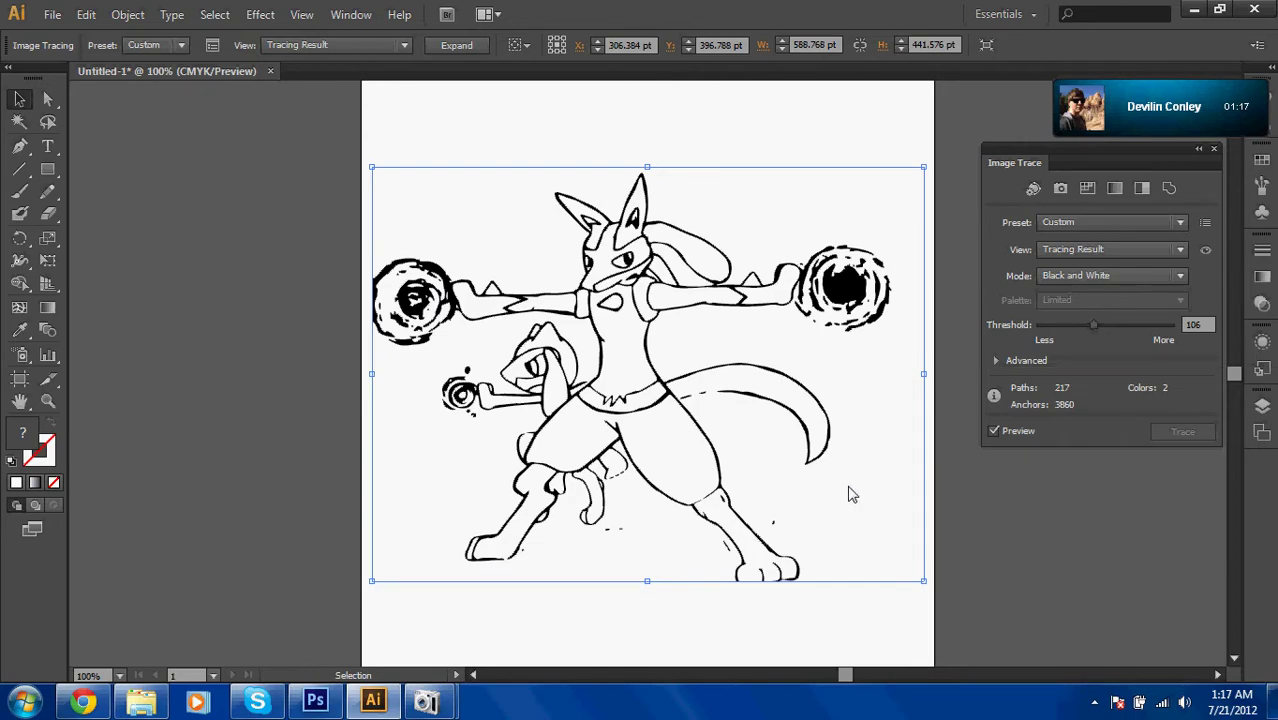
Copy the traced artwork into the sketch file in Photoshop as a smart object and commit its placement.
{"action": "left_click", "coordinate": [315, 702]}
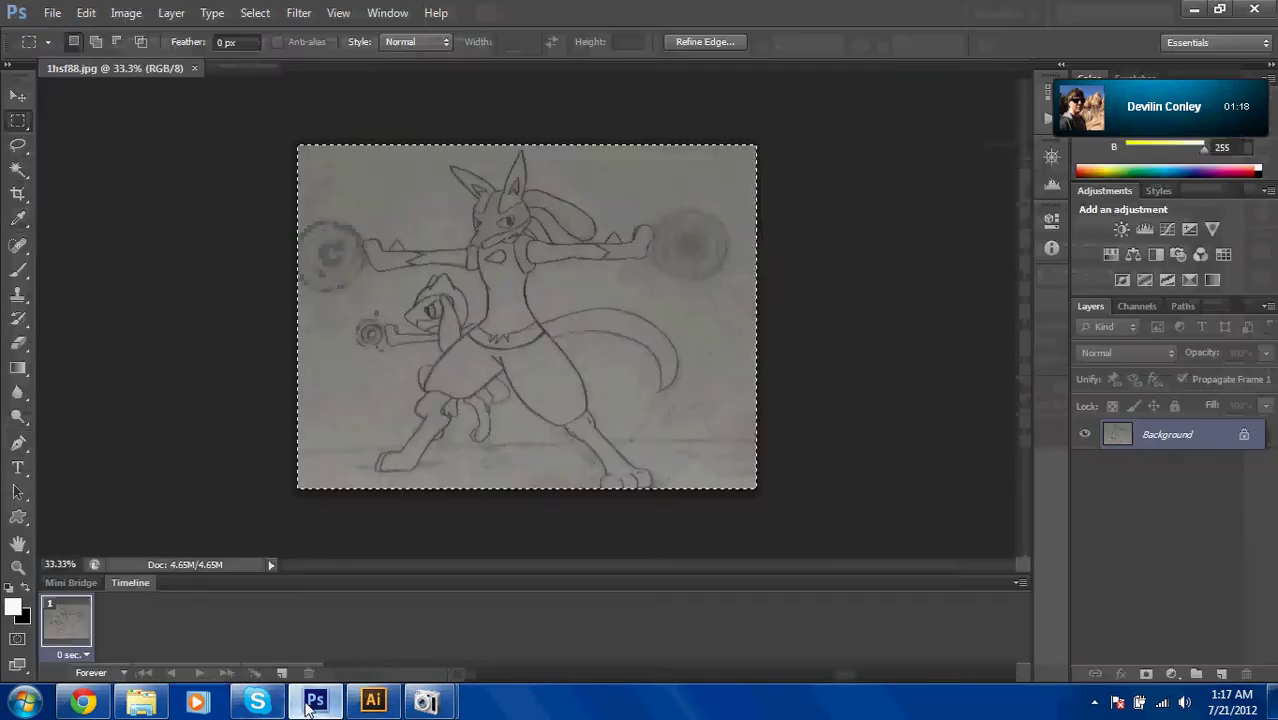
{"action": "left_click", "coordinate": [388, 706]}
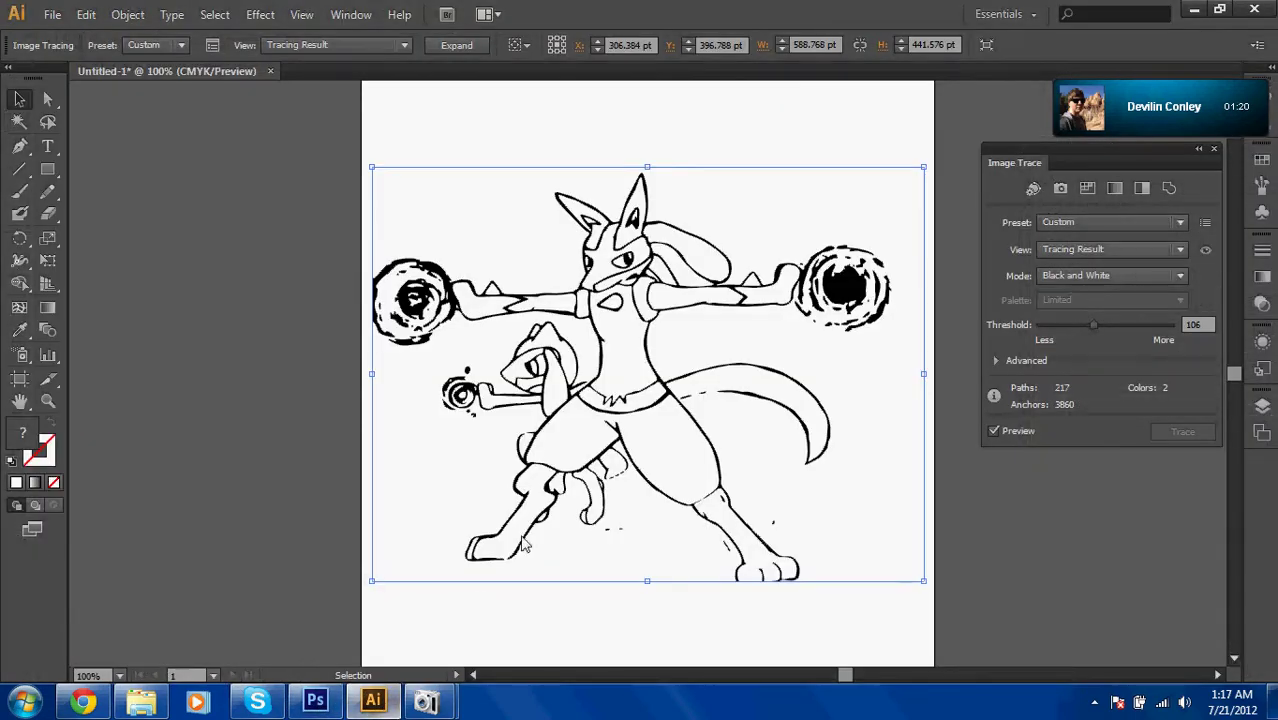
{"action": "key", "text": "ctrl"}
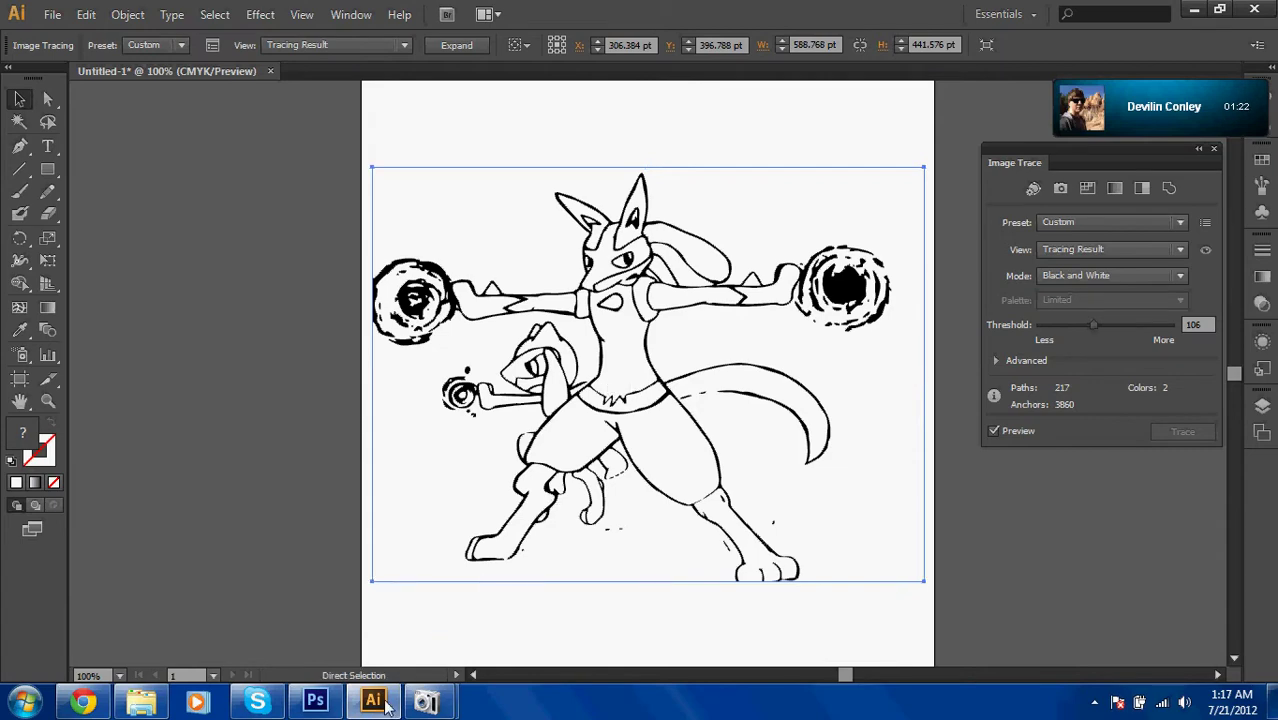
{"action": "left_click", "coordinate": [351, 710]}
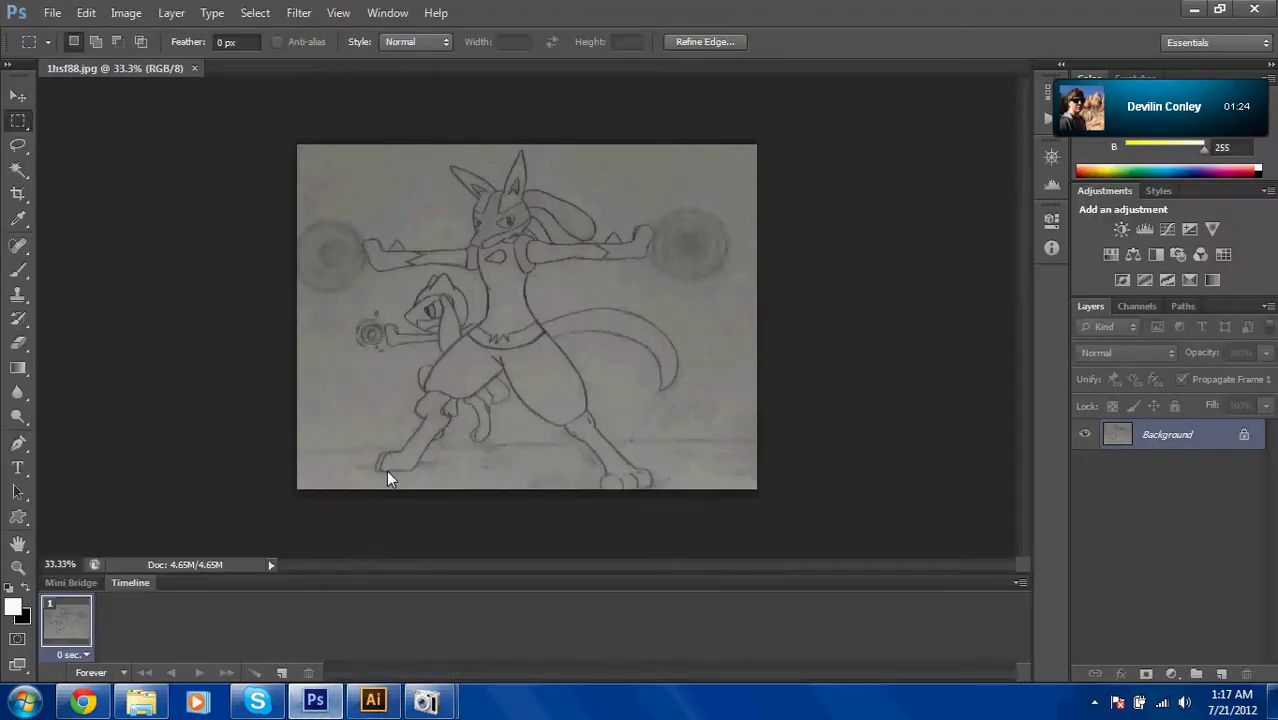
{"action": "key", "text": "ctrl+v"}
{"action": "left_click", "coordinate": [702, 222]}
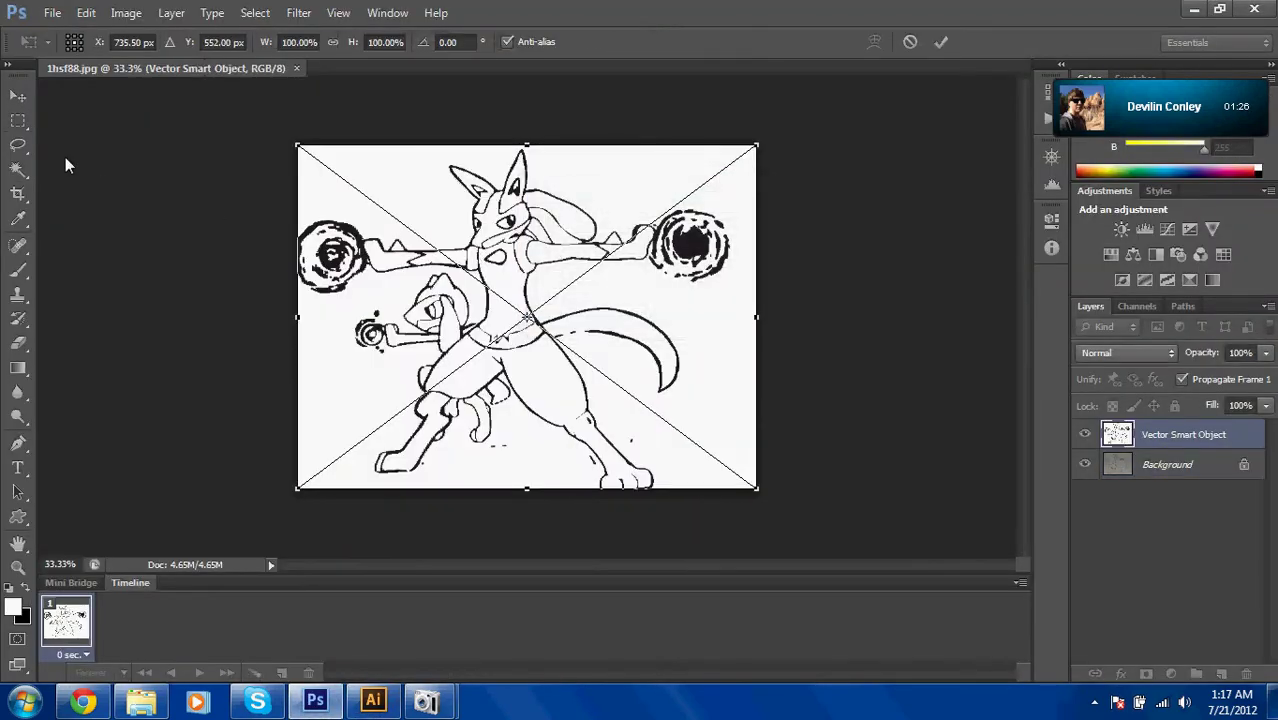
{"action": "left_click", "coordinate": [18, 96]}
{"action": "left_click", "coordinate": [559, 277]}
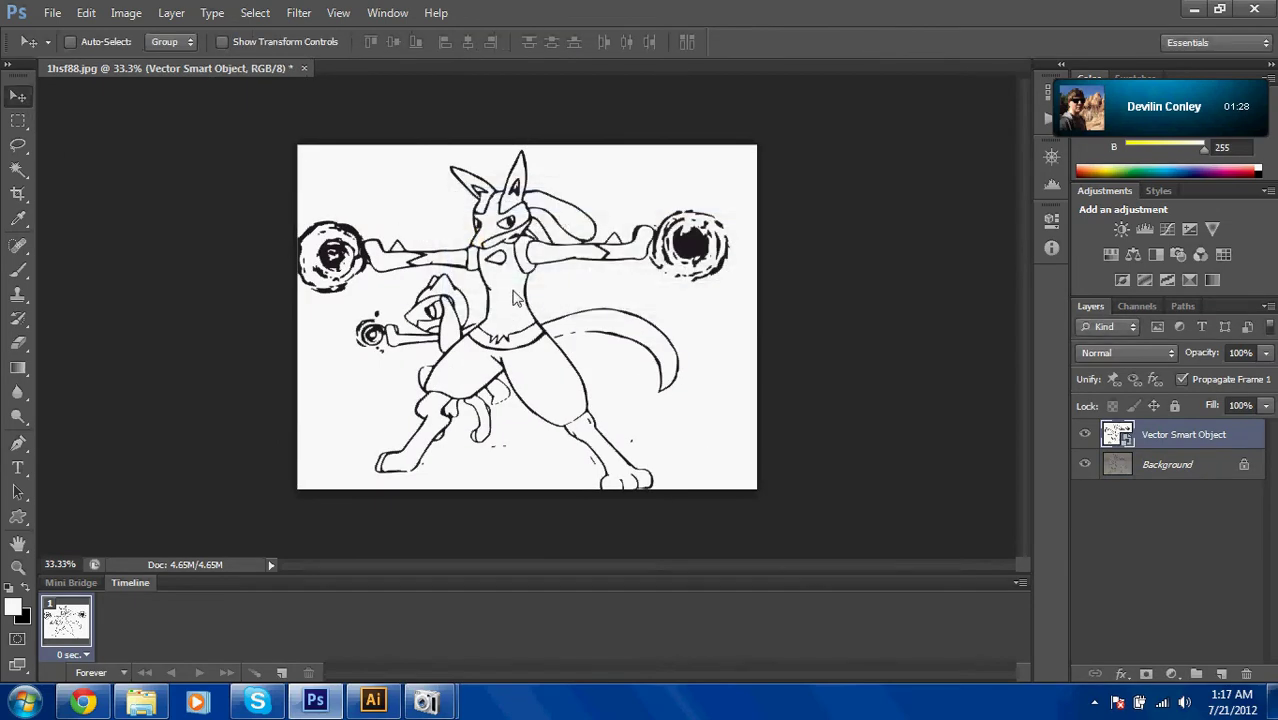
Copy the whole traced drawing and paste it into a new 1470 × 1103 pixel white document at 180 pixels/inch.
{"action": "key", "text": "ctrl+a"}
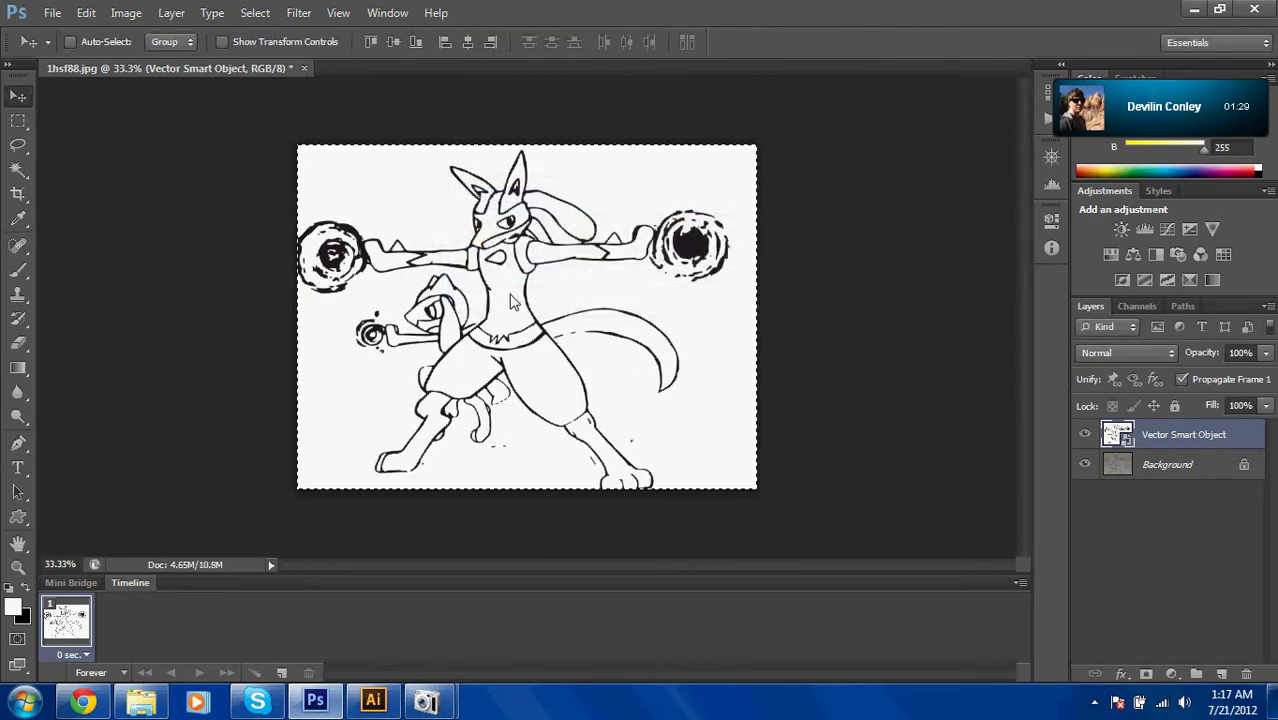
{"action": "left_click", "coordinate": [52, 13]}
{"action": "left_click", "coordinate": [68, 33]}
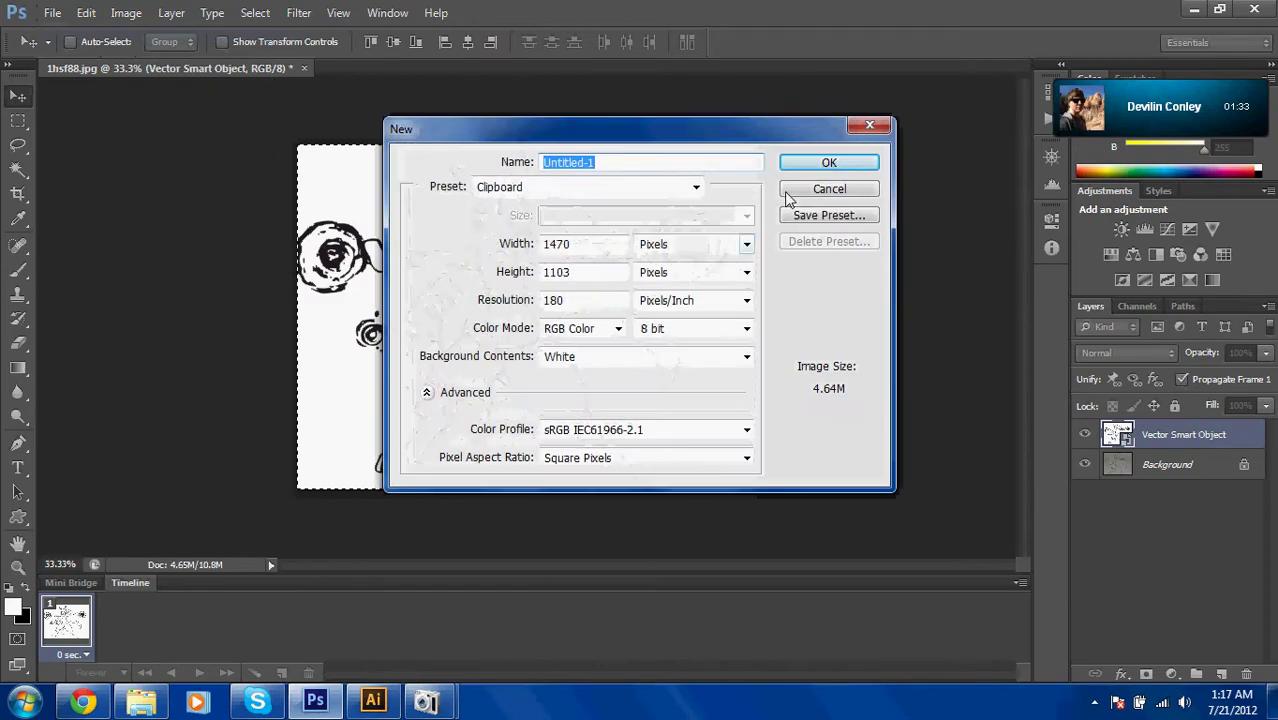
{"action": "left_click", "coordinate": [812, 166]}
{"action": "key", "text": "ctrl+v"}
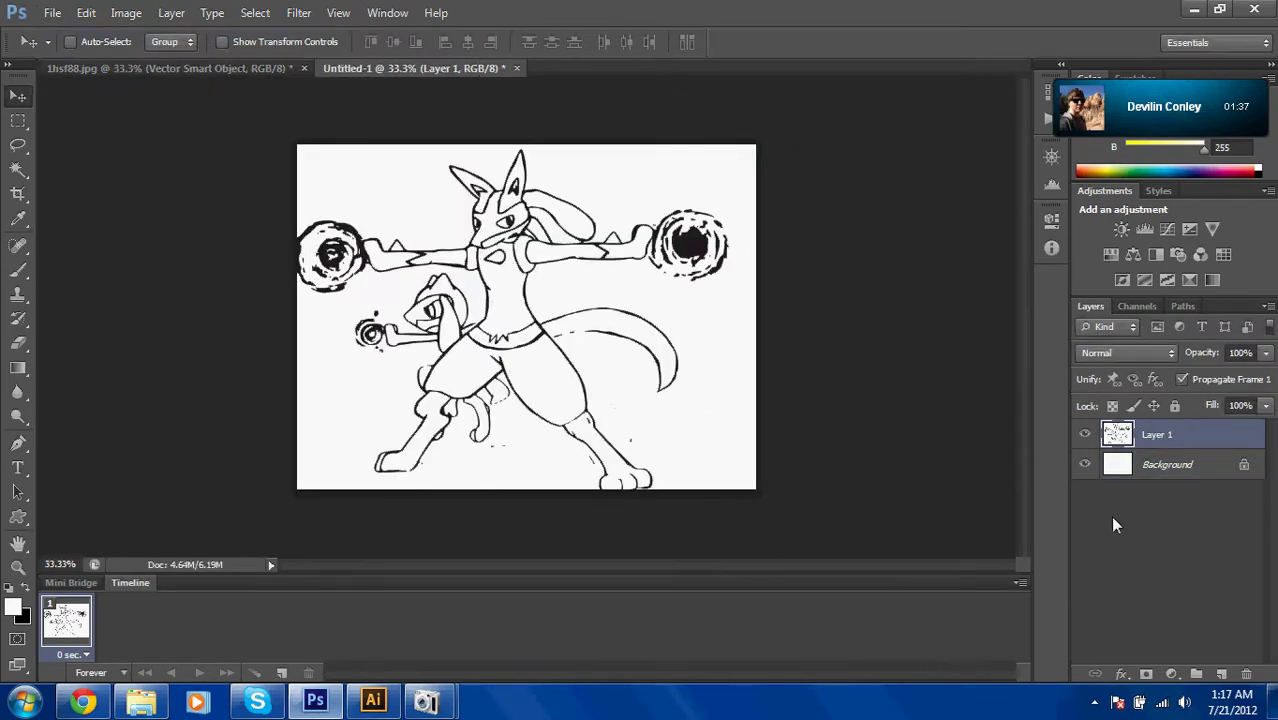
Prepare the Brush tool with black as the foreground colour at the broken lower outline of the tail.
{"action": "key", "text": "ctrl+plus"}
{"action": "key", "text": "ctrl+plus"}
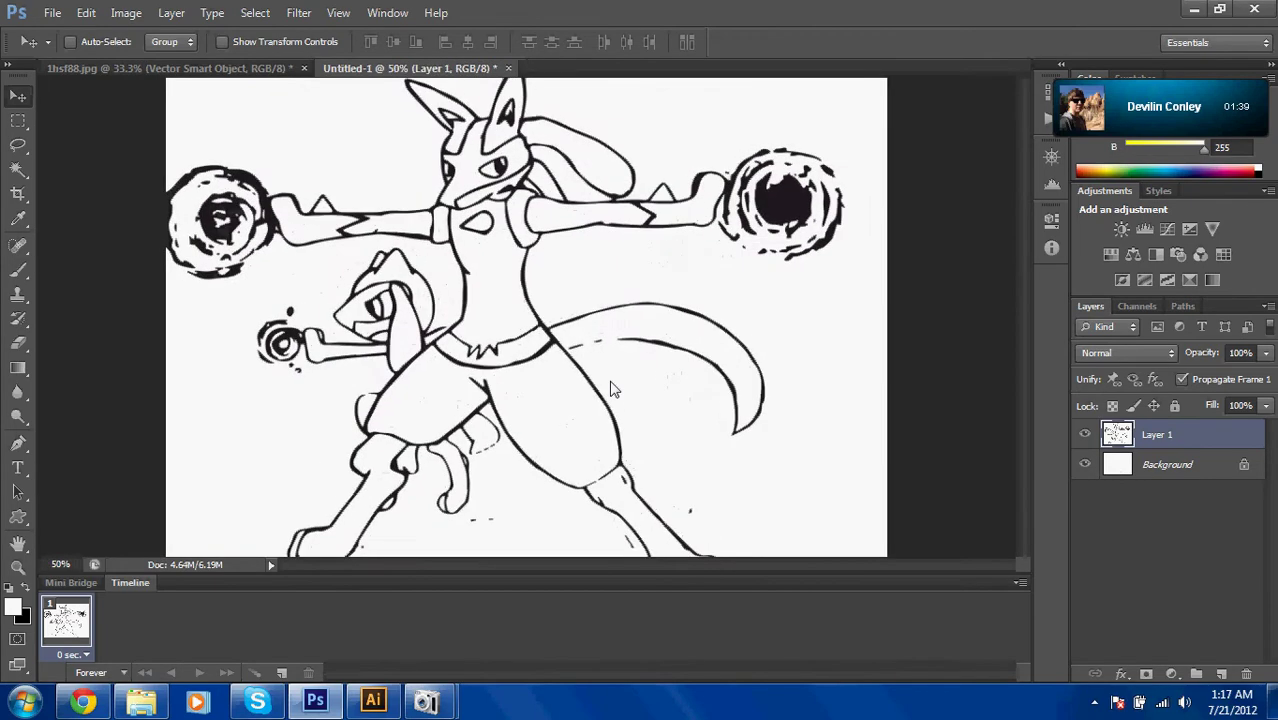
{"action": "scroll", "coordinate": [613, 388], "scroll_direction": "down", "scroll_amount": 3}
{"action": "scroll", "coordinate": [613, 388], "scroll_direction": "up", "scroll_amount": 3}
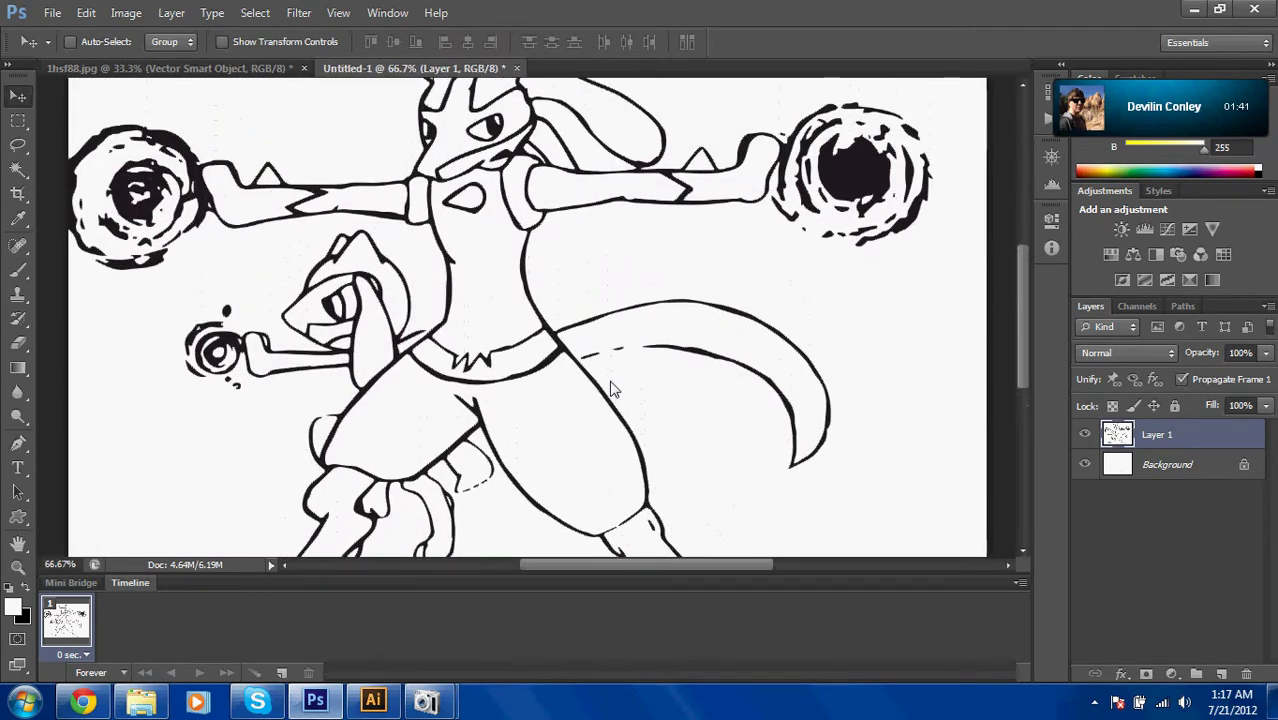
{"action": "scroll", "coordinate": [613, 388], "scroll_direction": "down", "scroll_amount": 4}
{"action": "key", "text": "ctrl+plus"}
{"action": "key", "text": "ctrl+plus"}
{"action": "key", "text": "ctrl+plus"}
{"action": "key", "text": "ctrl+plus"}
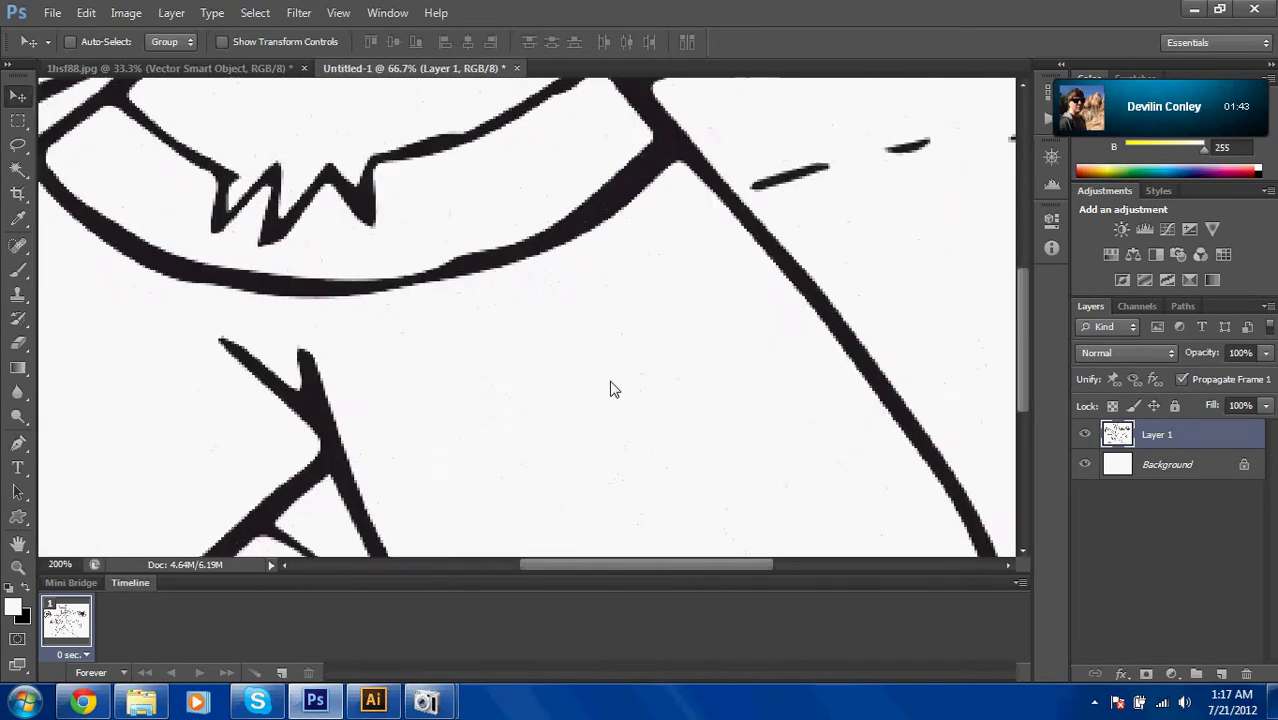
{"action": "scroll", "coordinate": [613, 385], "scroll_direction": "up", "scroll_amount": 2}
{"action": "scroll", "coordinate": [625, 372], "scroll_direction": "right", "scroll_amount": 5}
{"action": "scroll", "coordinate": [698, 156], "scroll_direction": "down", "scroll_amount": 1}
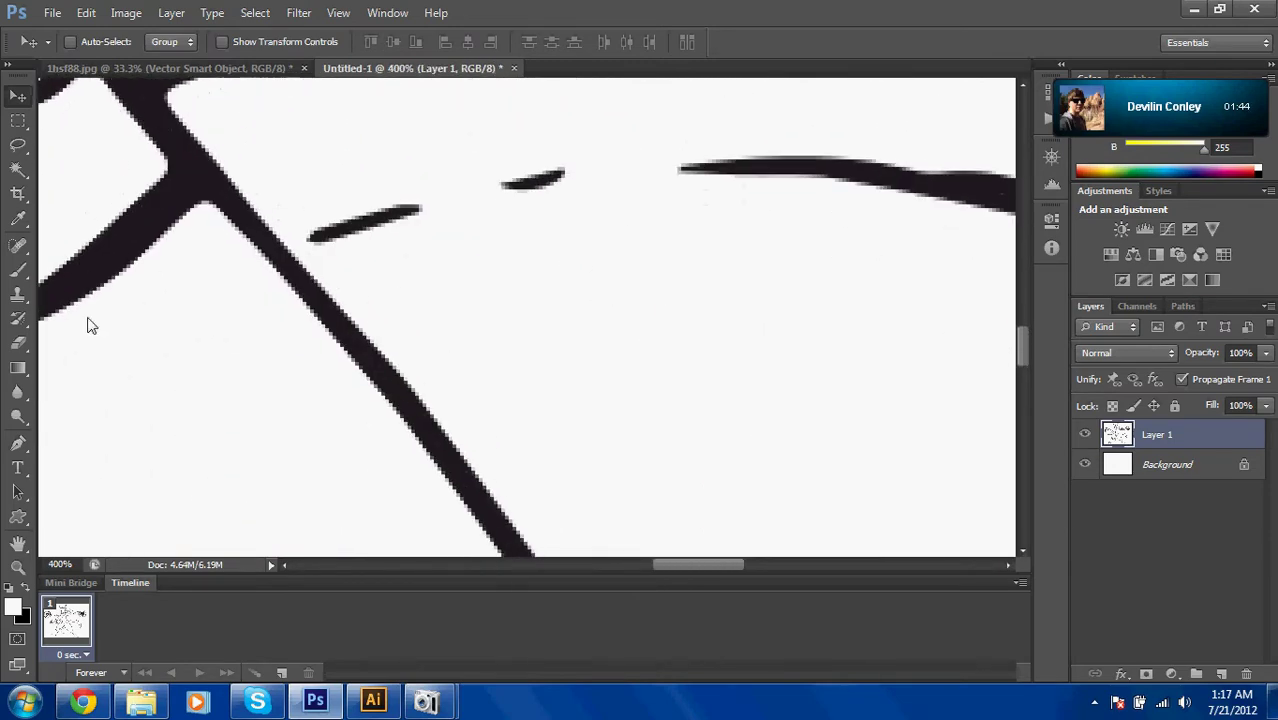
{"action": "key", "text": "b"}
{"action": "key", "text": "x"}
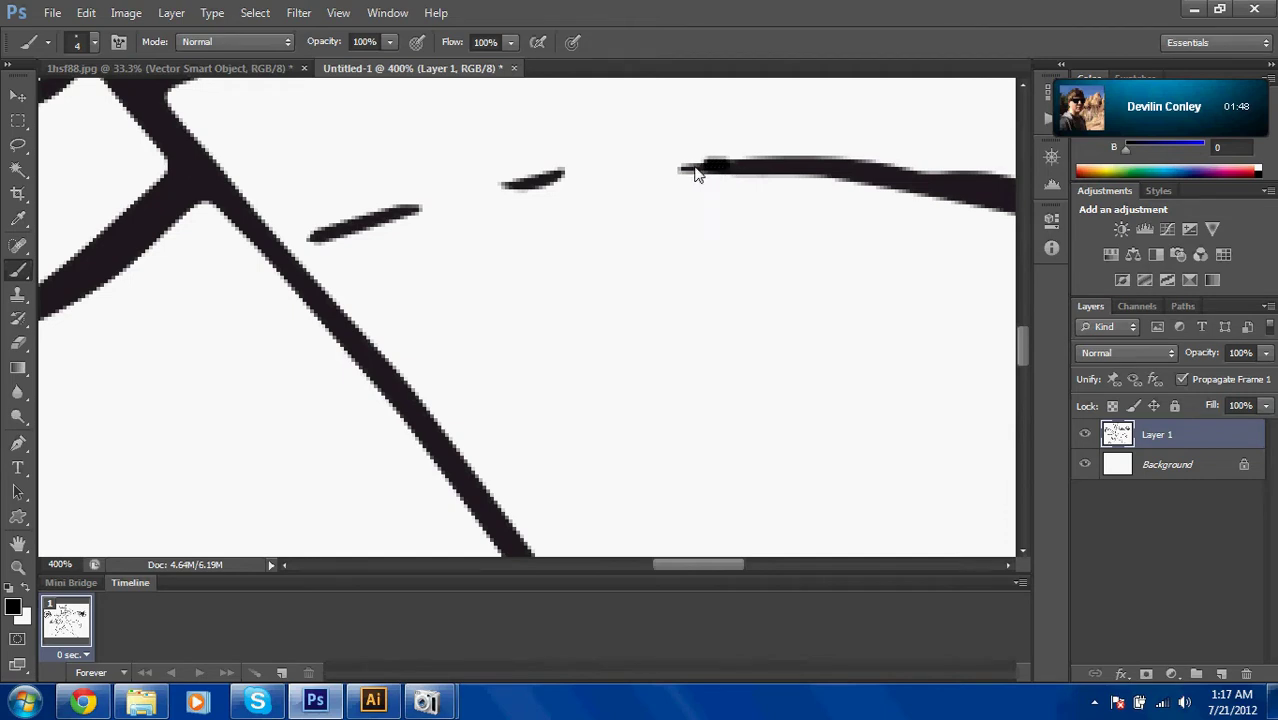
{"action": "mouse_move", "coordinate": [698, 173]}
{"action": "left_mouse_down"}
{"action": "mouse_move", "coordinate": [532, 186]}
{"action": "mouse_move", "coordinate": [289, 276]}
{"action": "left_mouse_up"}
{"action": "key", "text": "ctrl+z"}
{"action": "mouse_move", "coordinate": [715, 175]}
{"action": "left_mouse_down"}
{"action": "mouse_move", "coordinate": [530, 192]}
{"action": "mouse_move", "coordinate": [295, 268]}
{"action": "mouse_move", "coordinate": [288, 253]}
{"action": "left_mouse_up"}
{"action": "key", "text": "ctrl+z"}
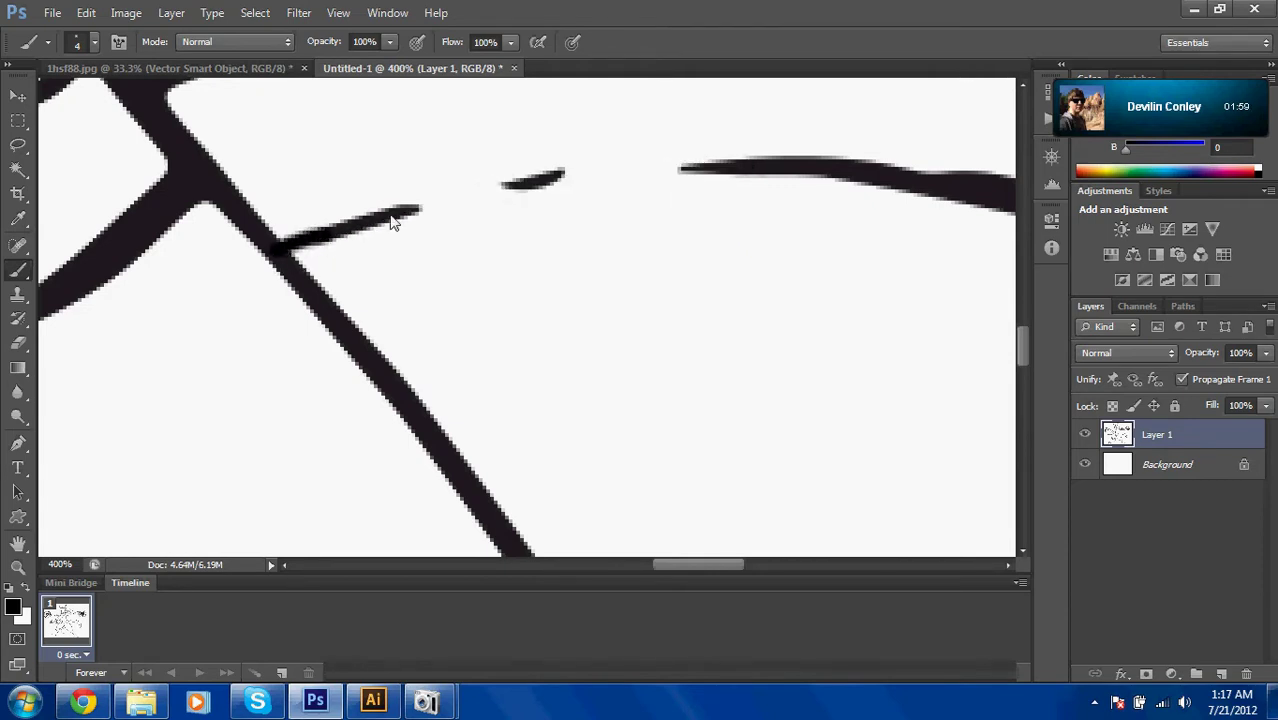
Paint black strokes across the gaps in the tail's lower outline to join it to the body.
{"action": "left_click_drag", "start_coordinate": [408, 215], "coordinate": [563, 181]}
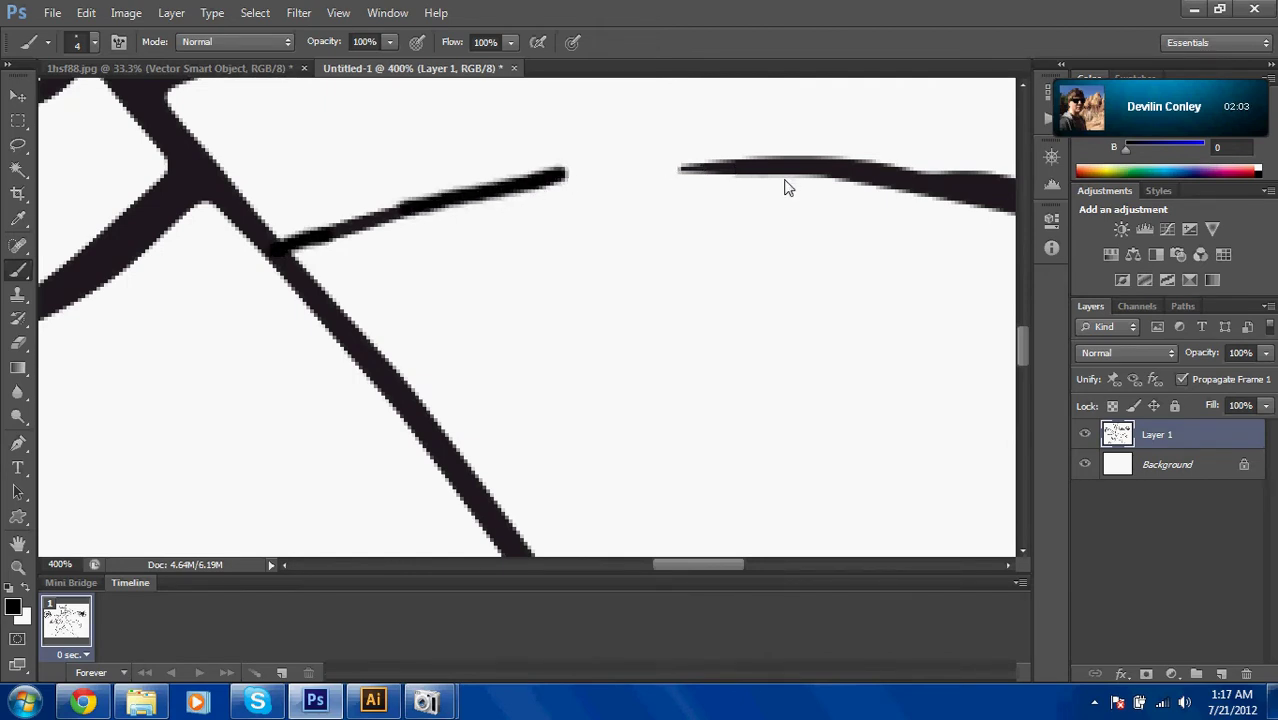
{"action": "mouse_move", "coordinate": [740, 178]}
{"action": "left_mouse_down"}
{"action": "mouse_move", "coordinate": [576, 175]}
{"action": "mouse_move", "coordinate": [492, 196]}
{"action": "left_mouse_up"}
{"action": "scroll", "coordinate": [357, 252], "scroll_direction": "down", "scroll_amount": 5}
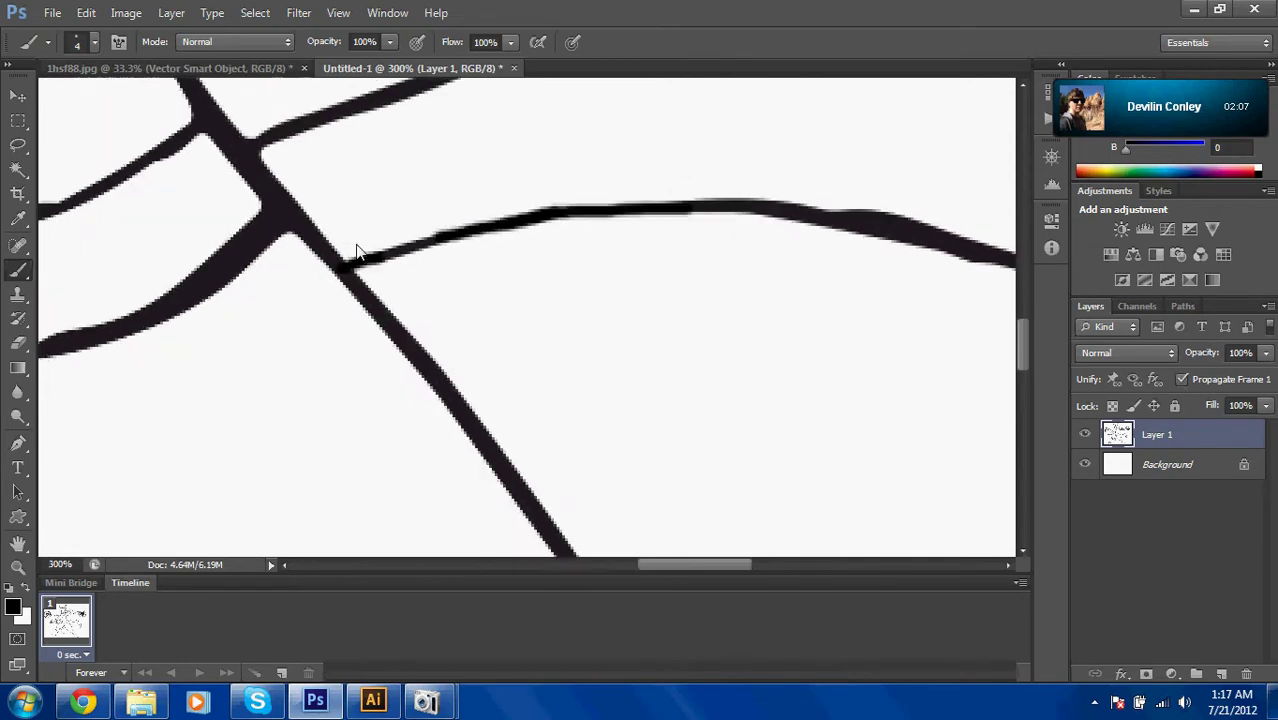
{"action": "scroll", "coordinate": [357, 252], "scroll_direction": "down", "scroll_amount": 2}
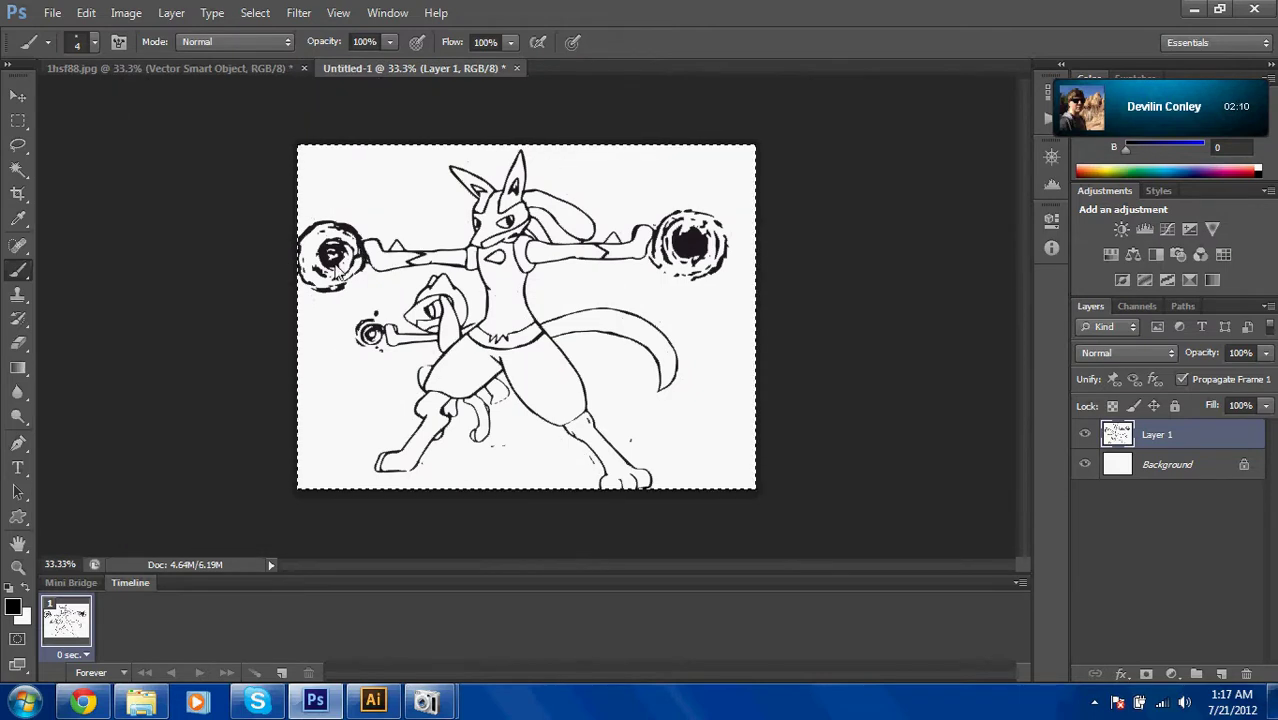
Clear the selection and select all the black line art with Color Range, sampling the left orb's dark centre at fuzziness 123.
{"action": "key", "text": "w"}
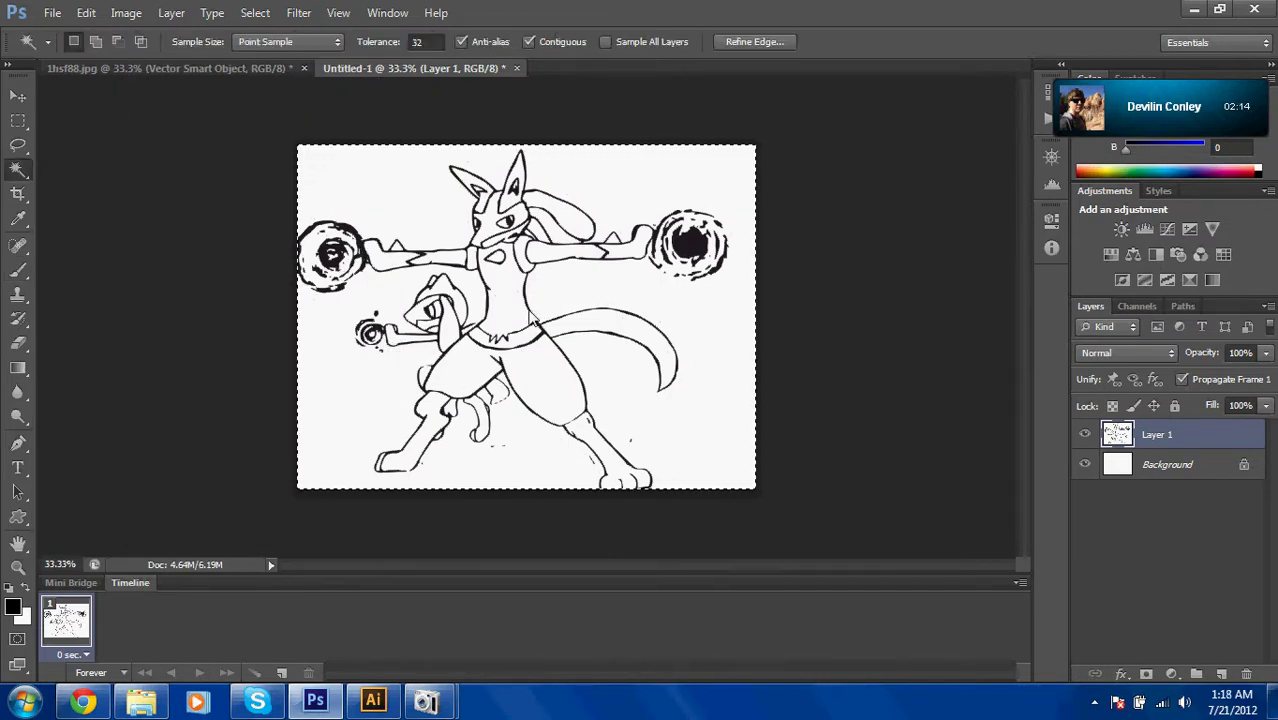
{"action": "key", "text": "ctrl+d"}
{"action": "left_click", "coordinate": [255, 13]}
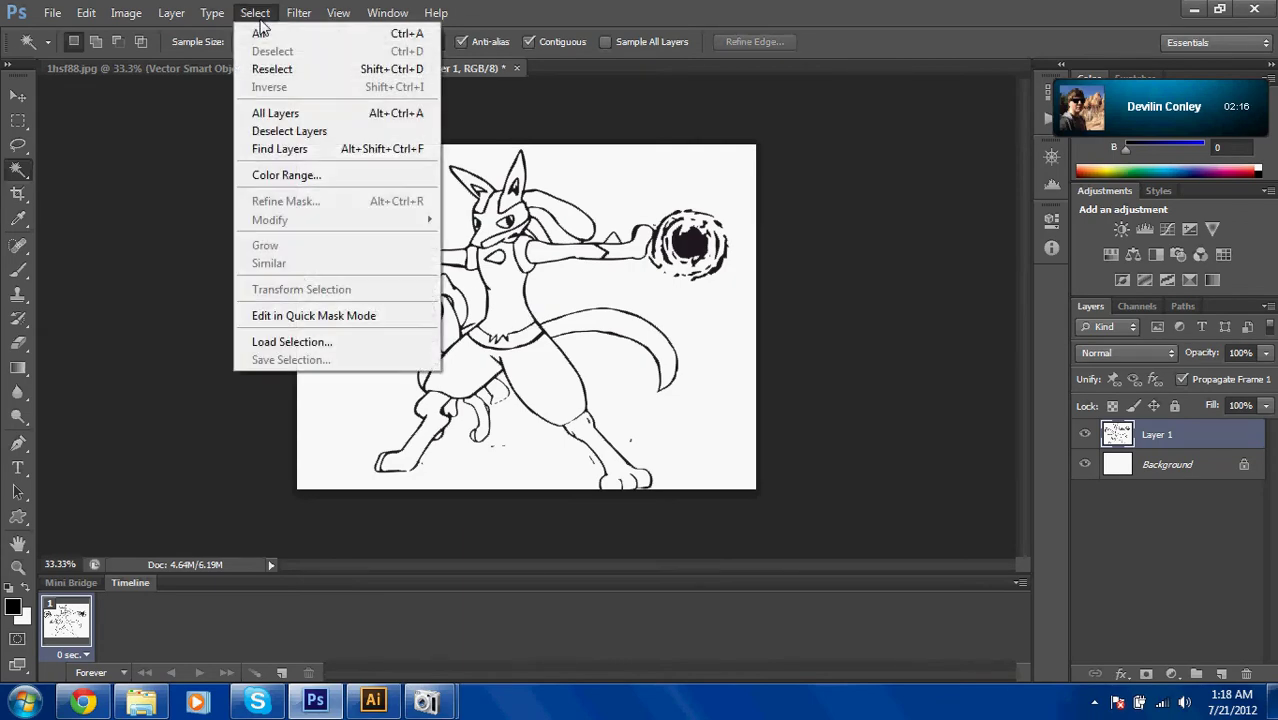
{"action": "mouse_move", "coordinate": [215, 25]}
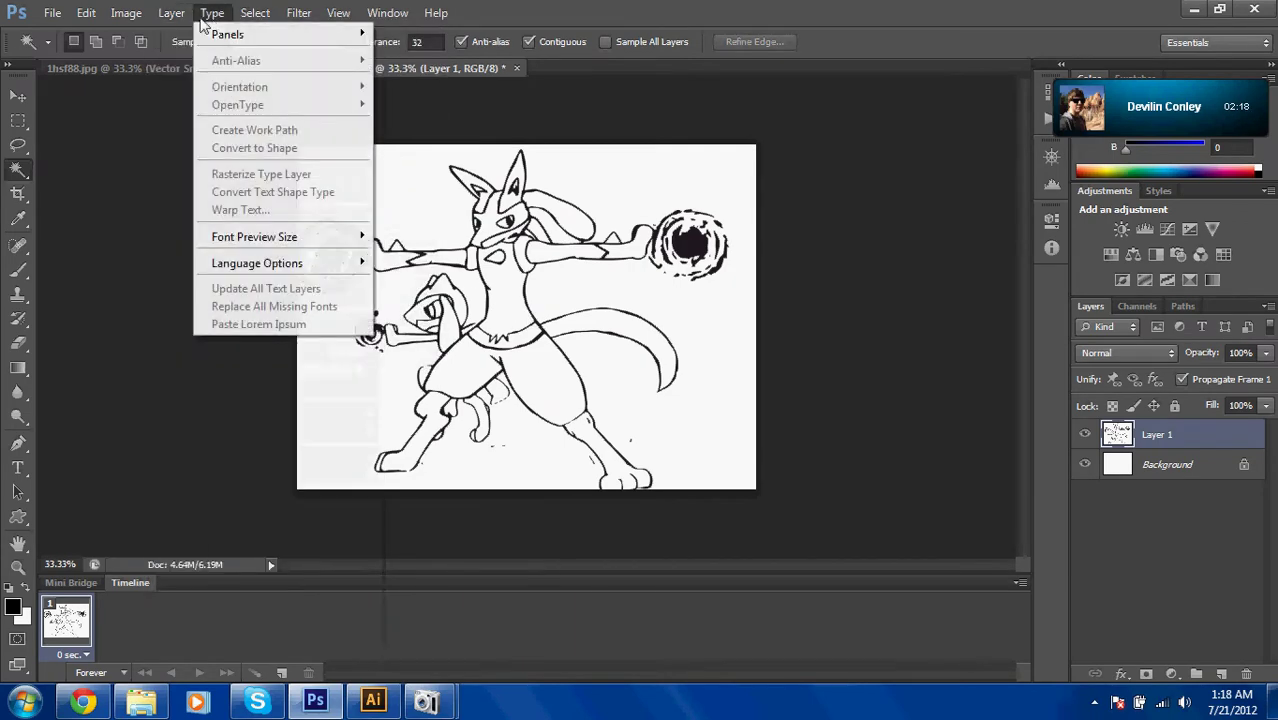
{"action": "mouse_move", "coordinate": [255, 13]}
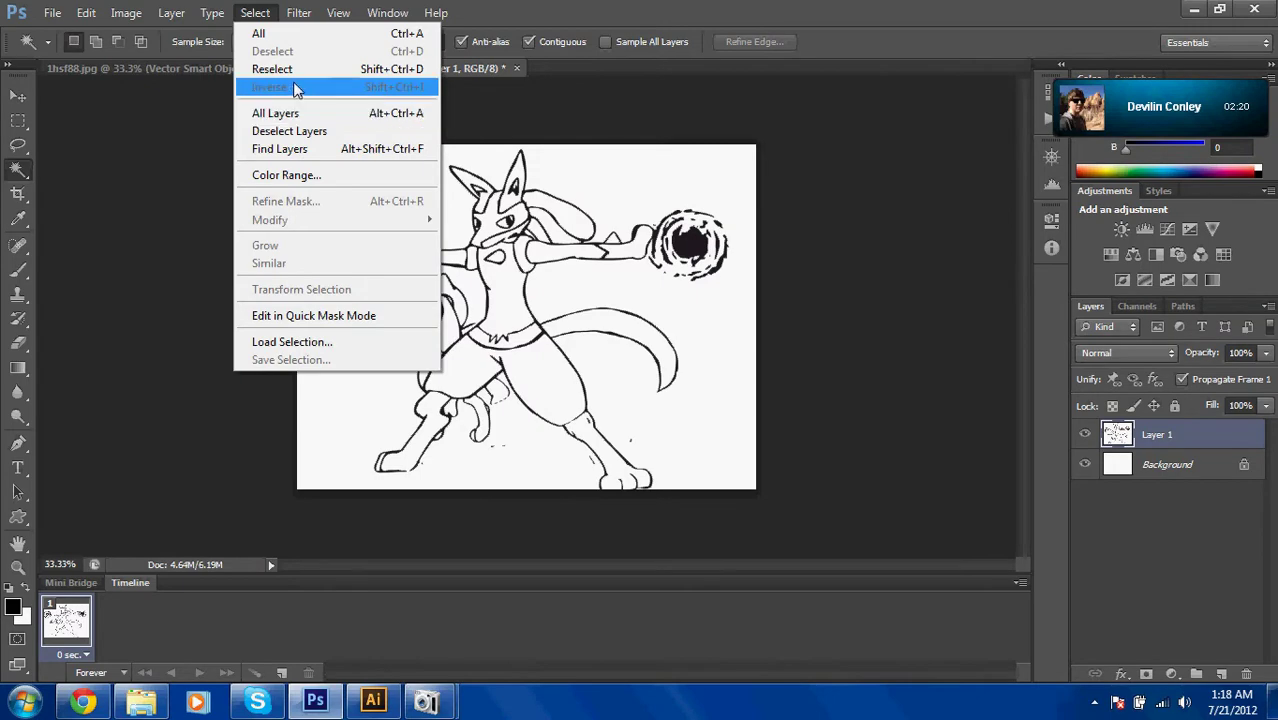
{"action": "left_click", "coordinate": [290, 177]}
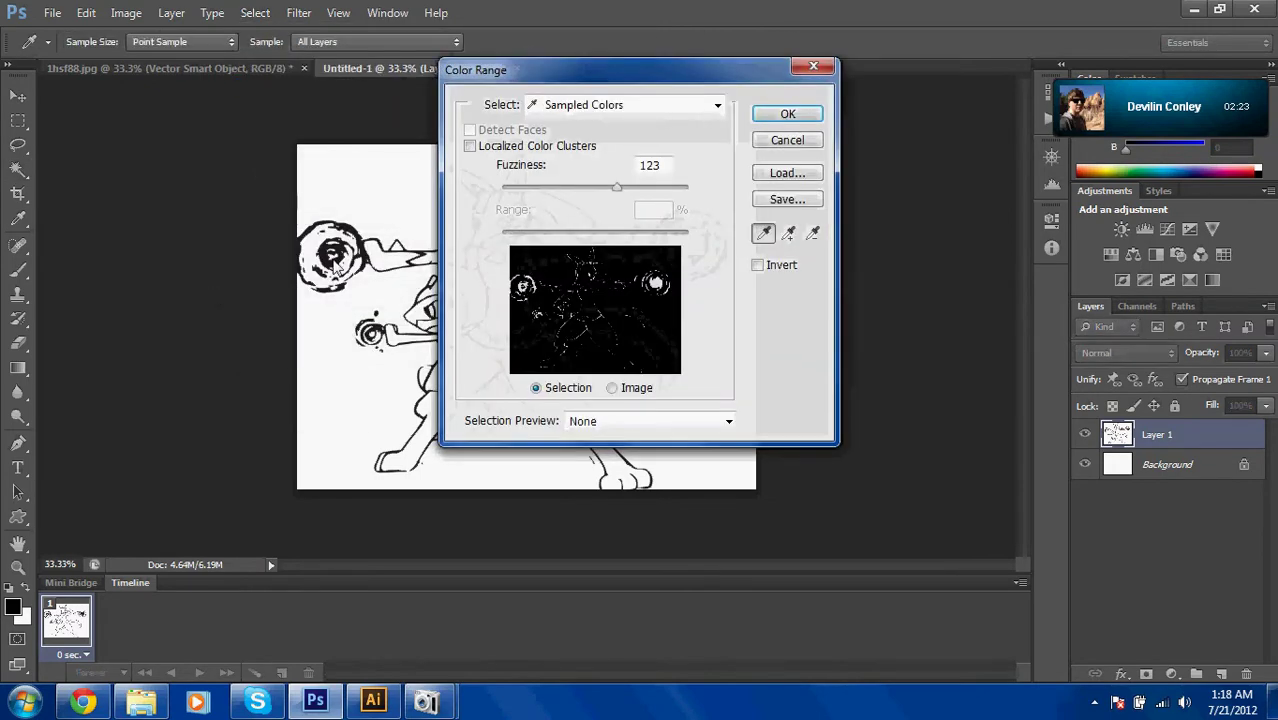
{"action": "left_click", "coordinate": [335, 262]}
{"action": "left_click", "coordinate": [788, 114]}
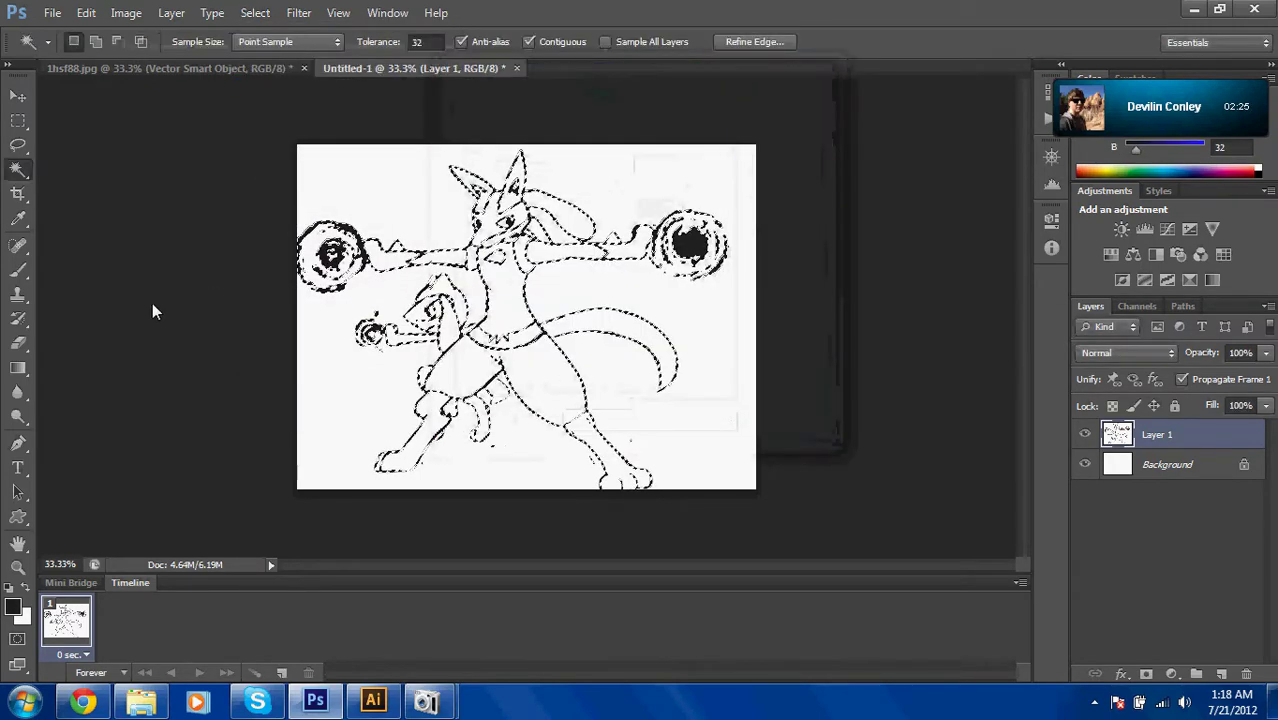
Set the brush size to 298 px.
{"action": "key", "text": "b"}
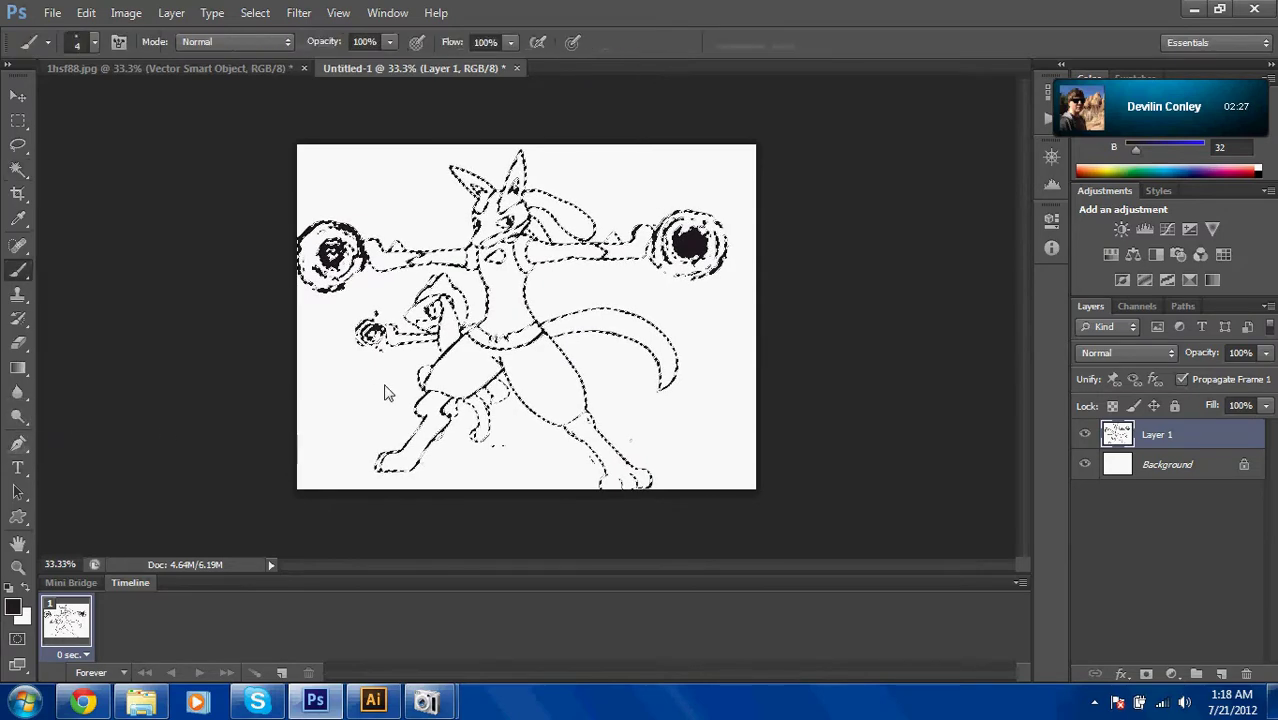
{"action": "right_click", "coordinate": [388, 393]}
{"action": "left_click_drag", "start_coordinate": [392, 432], "coordinate": [528, 436]}
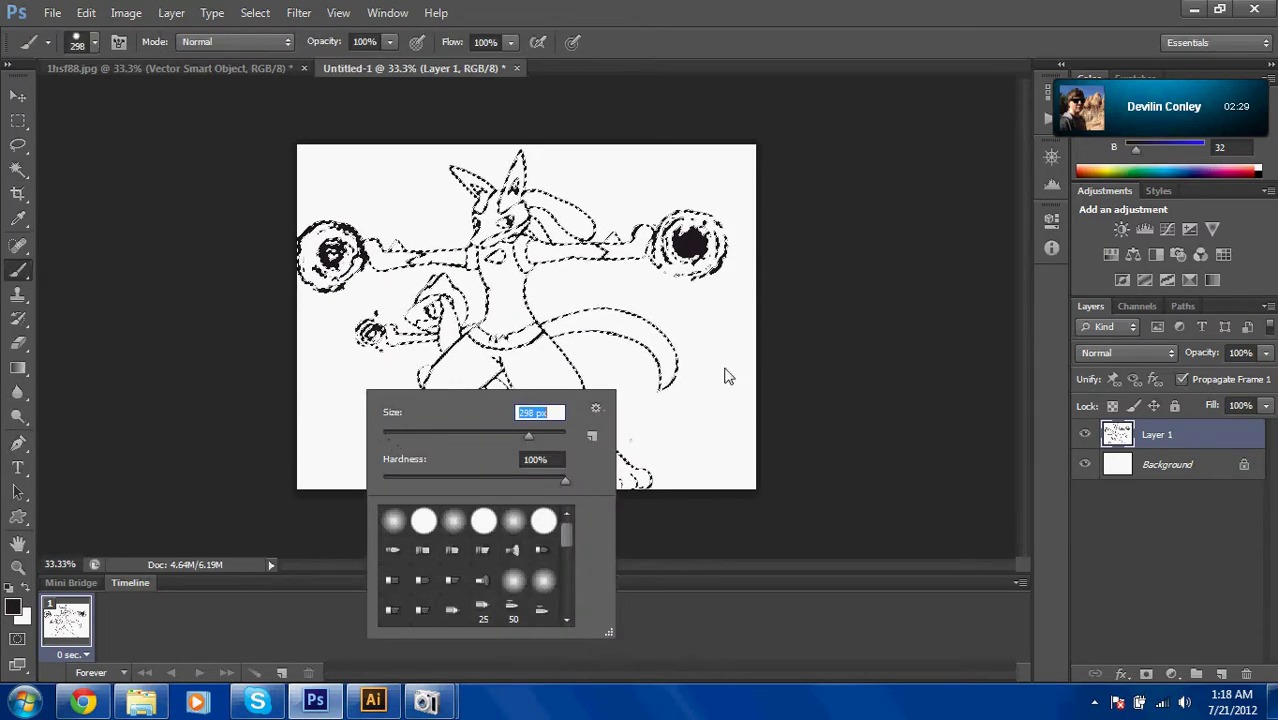
{"action": "key", "text": "Return"}
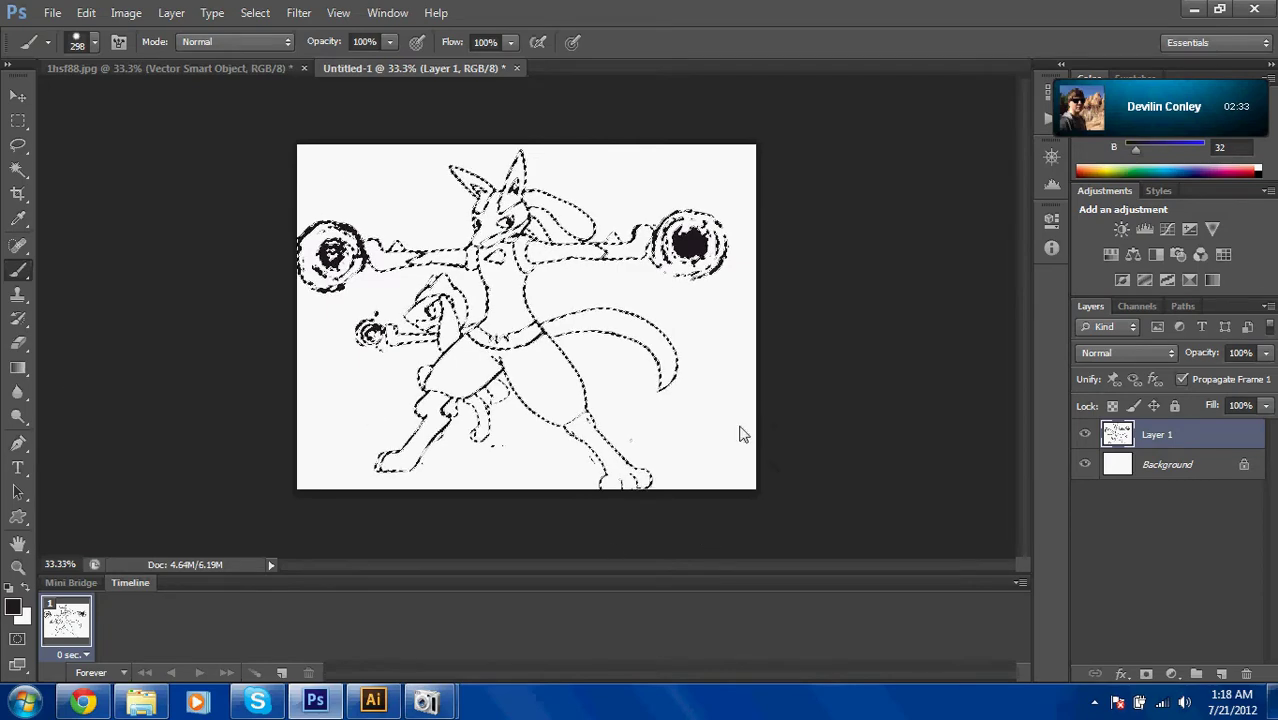
Clear the line-art selection and look over the lower half of the drawing for broken outlines.
{"action": "key", "text": "w"}
{"action": "key", "text": "ctrl+d"}
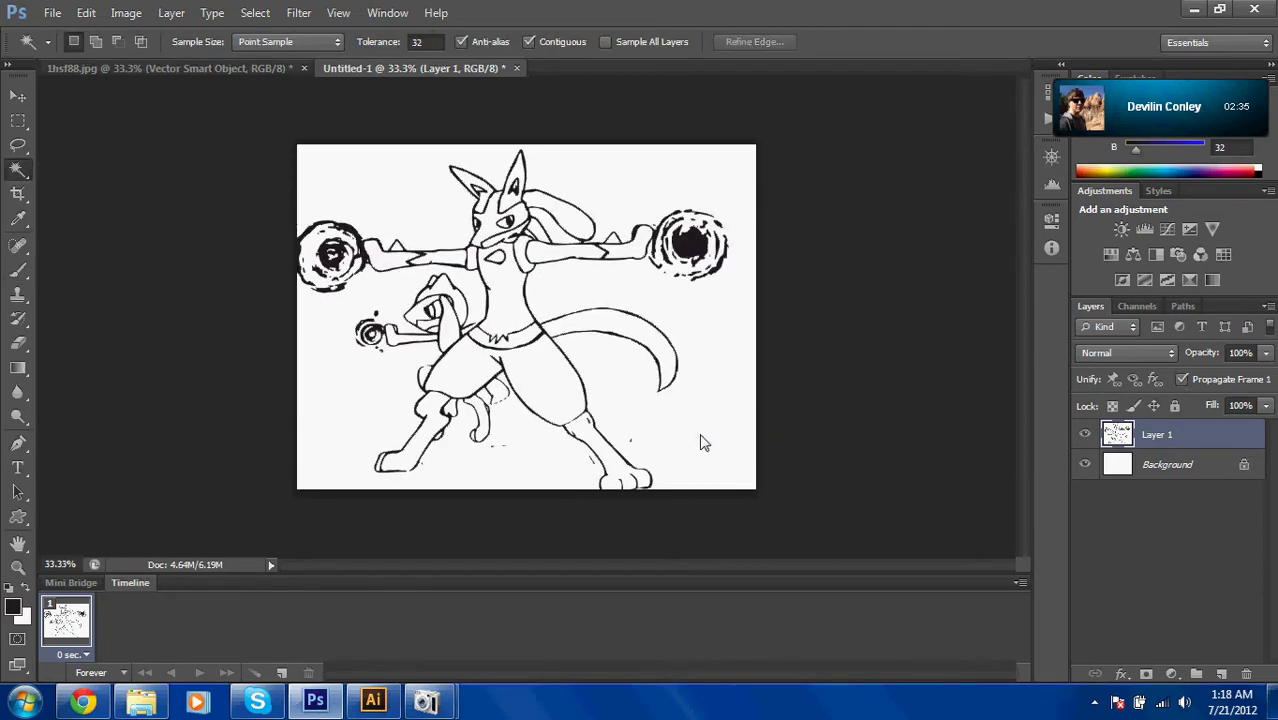
{"action": "key", "text": "ctrl+plus"}
{"action": "key", "text": "ctrl+plus"}
{"action": "scroll", "coordinate": [704, 442], "scroll_direction": "up", "scroll_amount": 2}
{"action": "scroll", "coordinate": [708, 330], "scroll_direction": "right", "scroll_amount": 2}
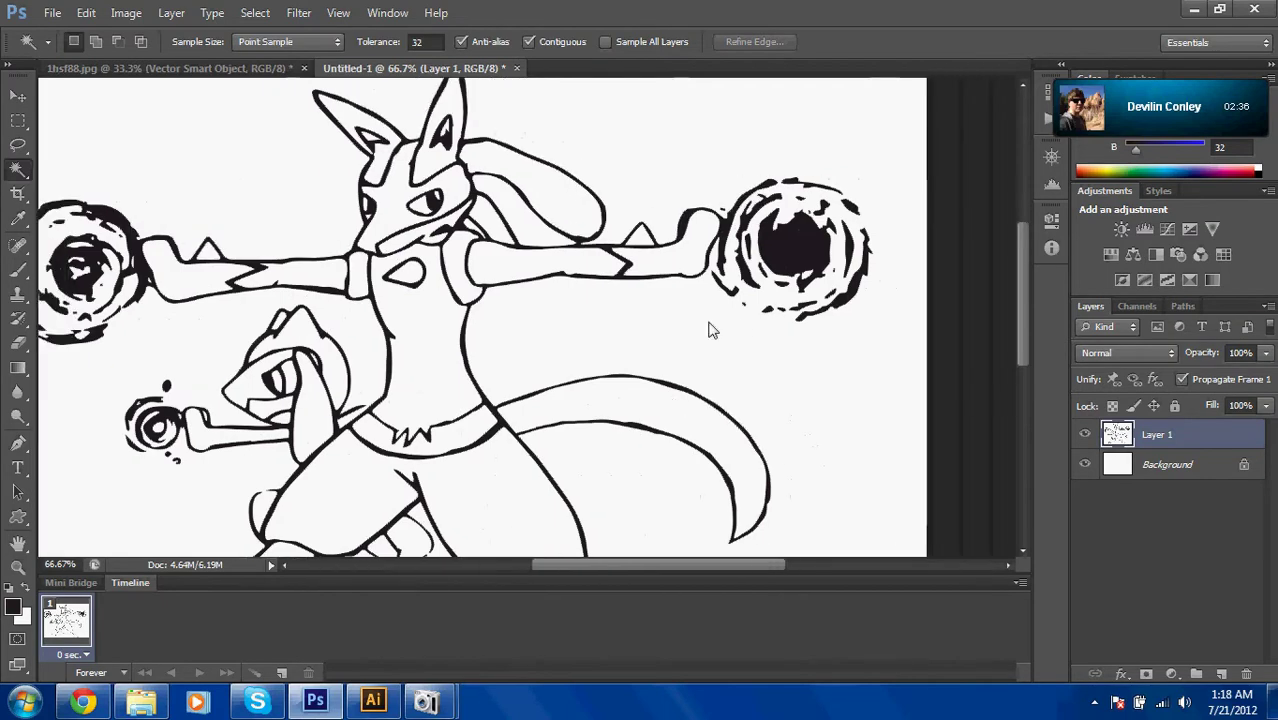
{"action": "scroll", "coordinate": [708, 330], "scroll_direction": "left", "scroll_amount": 1}
{"action": "scroll", "coordinate": [708, 330], "scroll_direction": "down", "scroll_amount": 5}
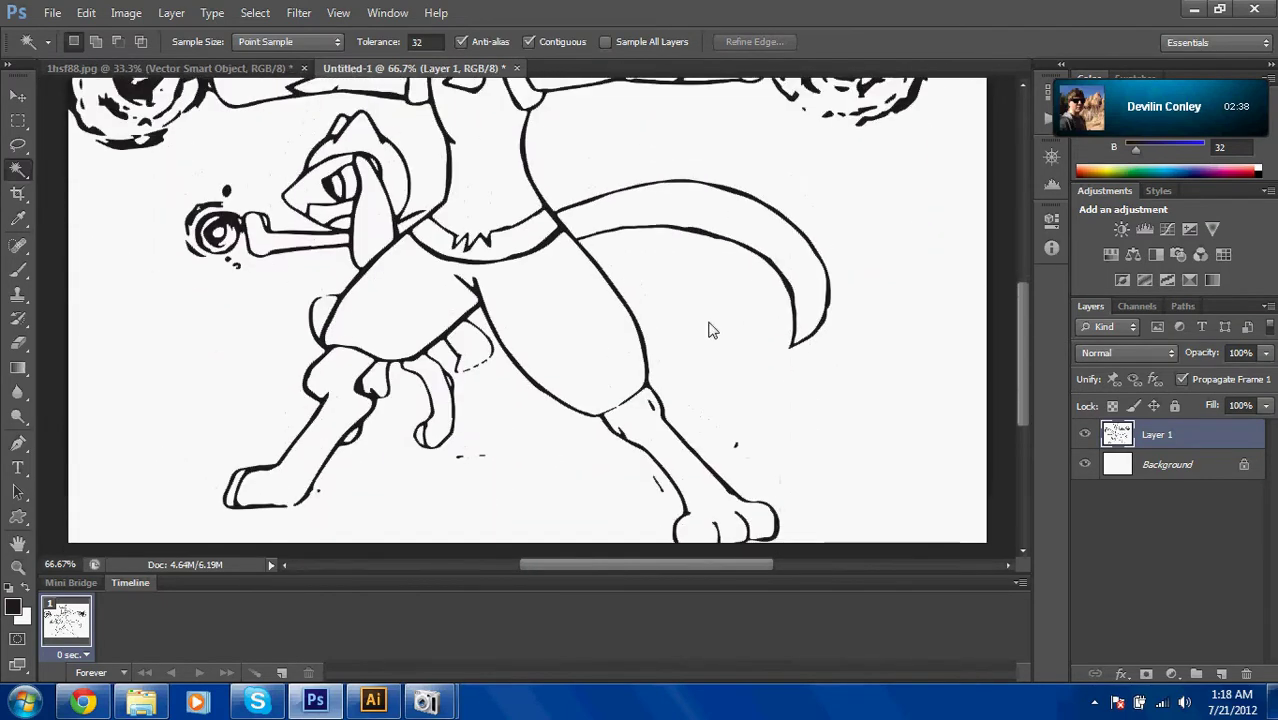
{"action": "scroll", "coordinate": [708, 330], "scroll_direction": "down", "scroll_amount": 2}
{"action": "scroll", "coordinate": [622, 354], "scroll_direction": "left", "scroll_amount": 3}
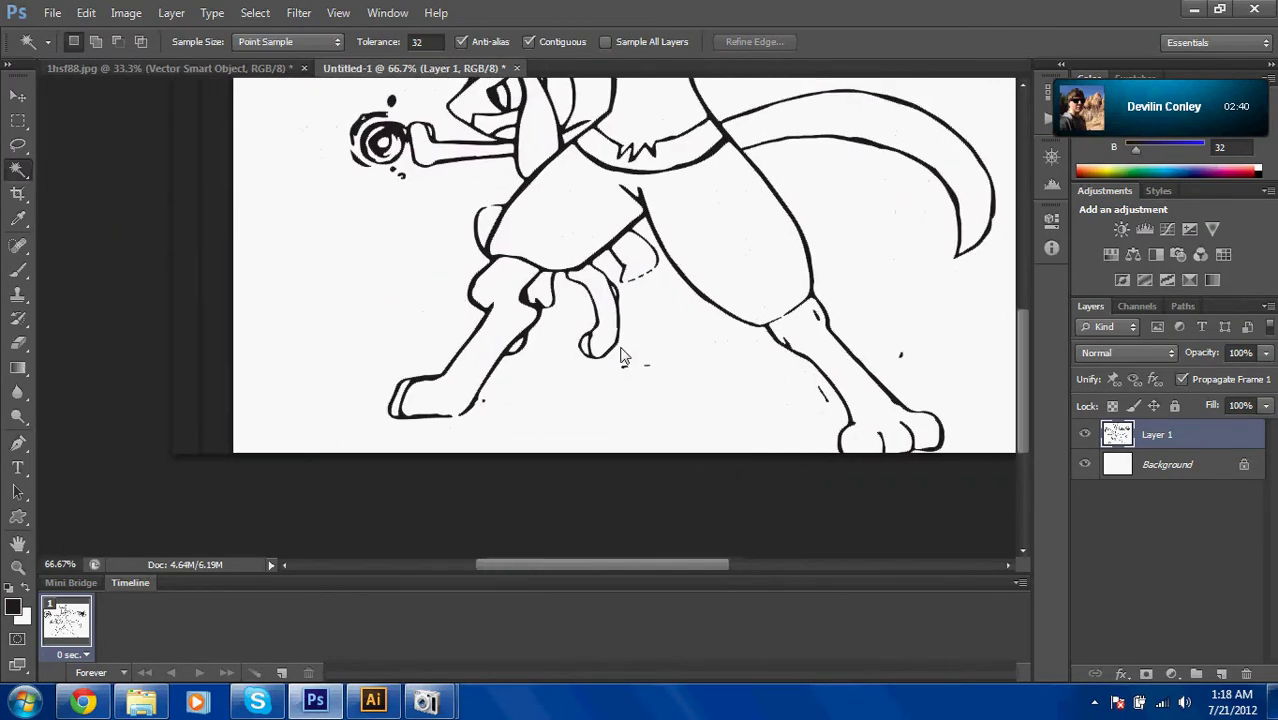
Set the brush size to 4 px and paint black across the gap at the heel of the large figure's bent leg.
{"action": "key", "text": "ctrl+plus"}
{"action": "key", "text": "ctrl+plus"}
{"action": "key", "text": "ctrl+plus"}
{"action": "key", "text": "ctrl+plus"}
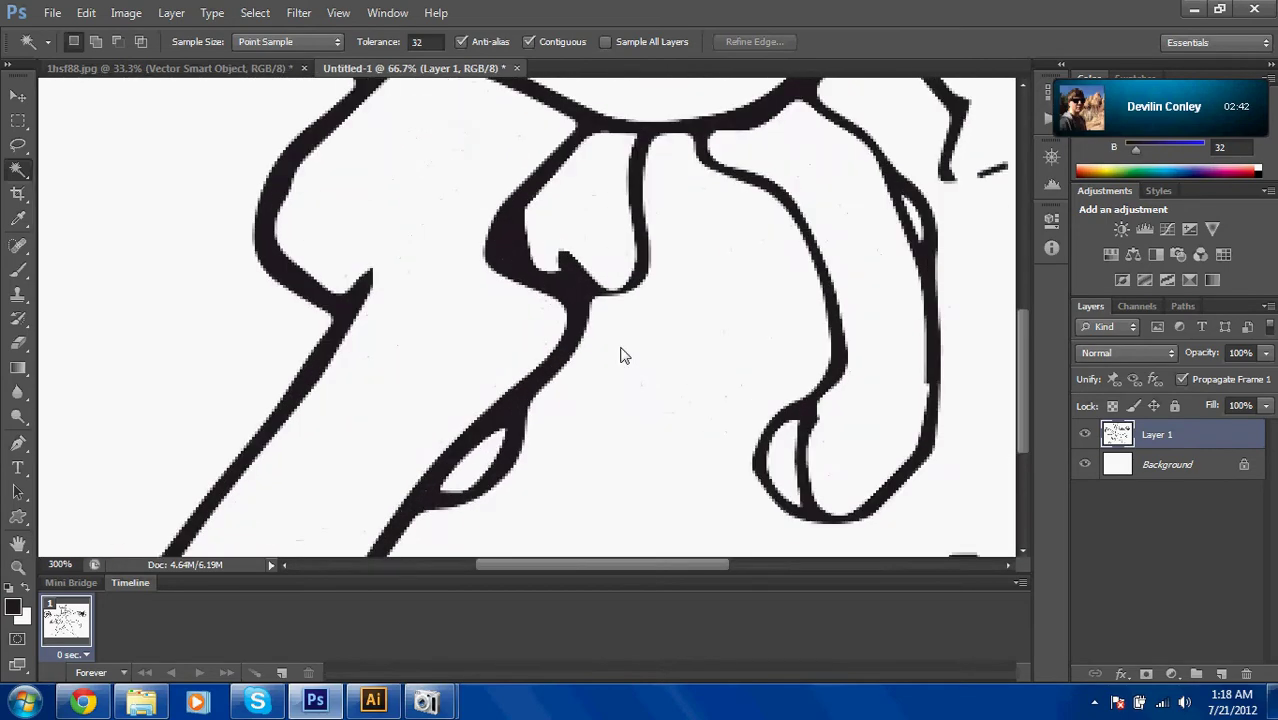
{"action": "scroll", "coordinate": [621, 348], "scroll_direction": "down", "scroll_amount": 7}
{"action": "scroll", "coordinate": [475, 368], "scroll_direction": "down", "scroll_amount": 3}
{"action": "scroll", "coordinate": [475, 368], "scroll_direction": "left", "scroll_amount": 5}
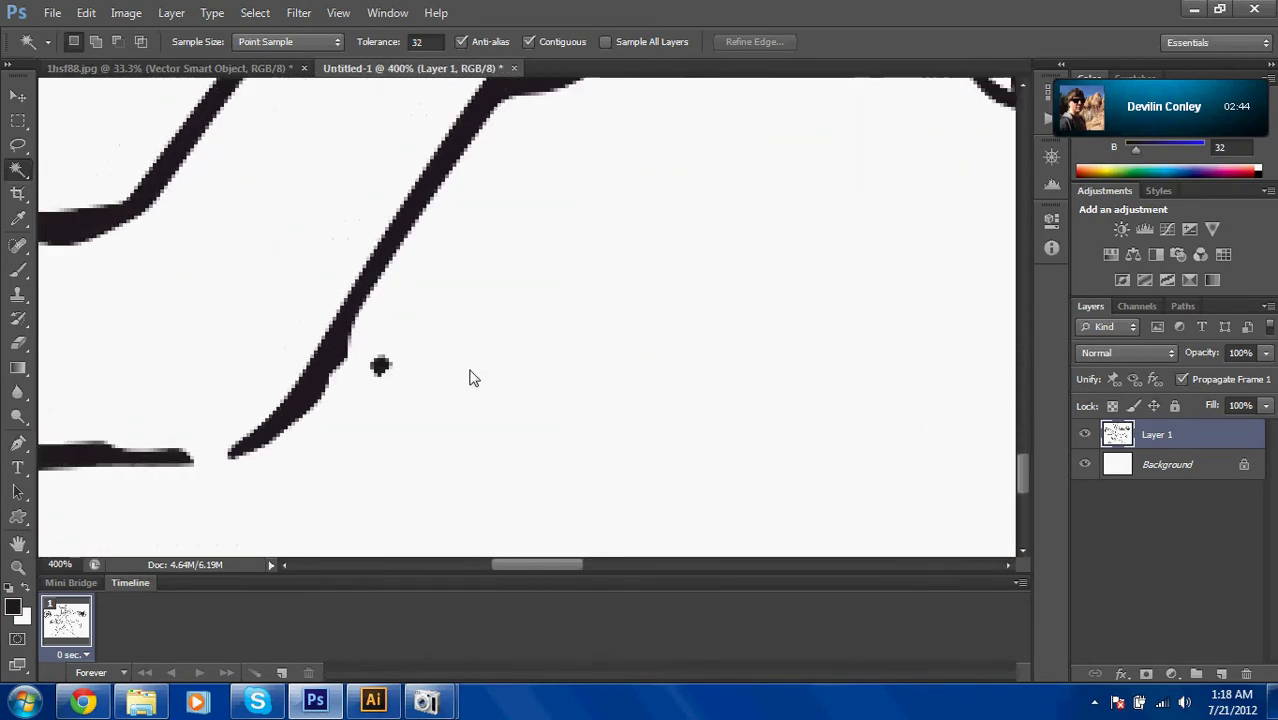
{"action": "key", "text": "b"}
{"action": "right_click", "coordinate": [502, 426]}
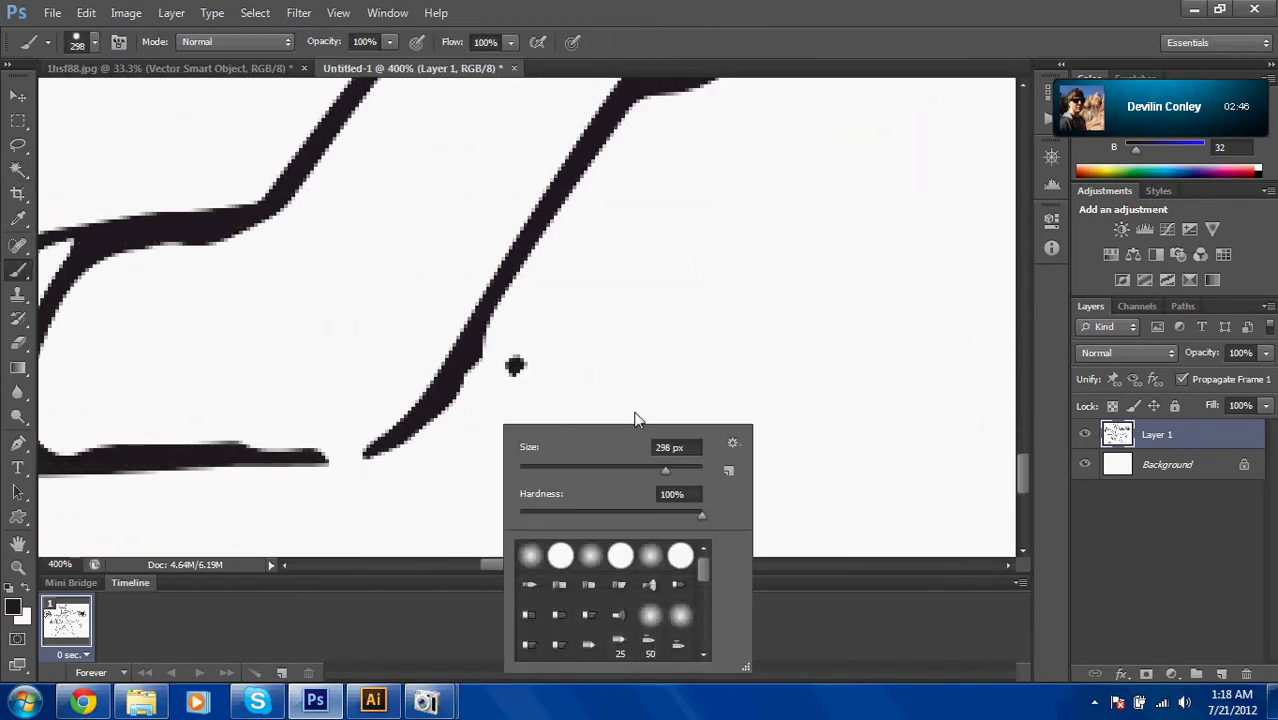
{"action": "left_click_drag", "start_coordinate": [607, 479], "coordinate": [522, 472]}
{"action": "left_click", "coordinate": [368, 450]}
{"action": "mouse_move", "coordinate": [368, 450]}
{"action": "left_mouse_down"}
{"action": "mouse_move", "coordinate": [292, 462]}
{"action": "mouse_move", "coordinate": [379, 451]}
{"action": "left_mouse_up"}
{"action": "key", "text": "ctrl+z"}
{"action": "key", "text": "ctrl+z"}
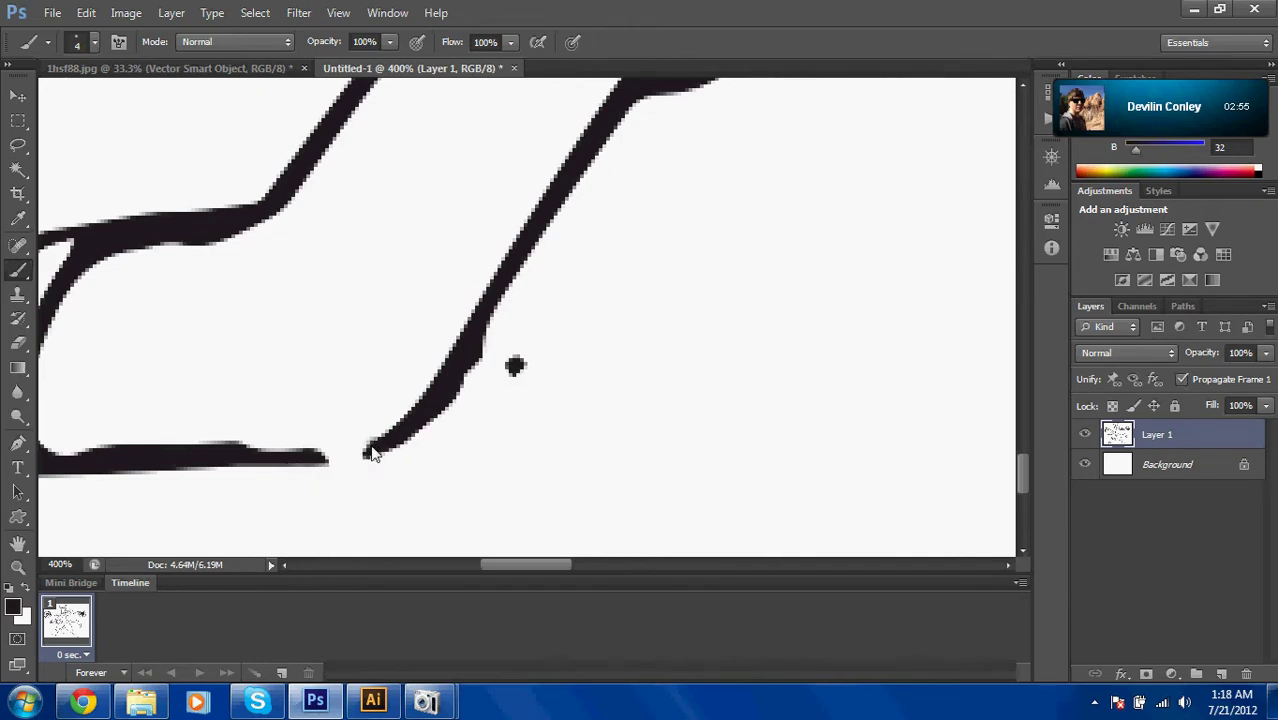
Set the brush size to 2 px and paint black over the gaps in the dashed outline of the small shape beneath the thigh.
{"action": "scroll", "coordinate": [497, 445], "scroll_direction": "up", "scroll_amount": 2}
{"action": "scroll", "coordinate": [499, 443], "scroll_direction": "right", "scroll_amount": 8}
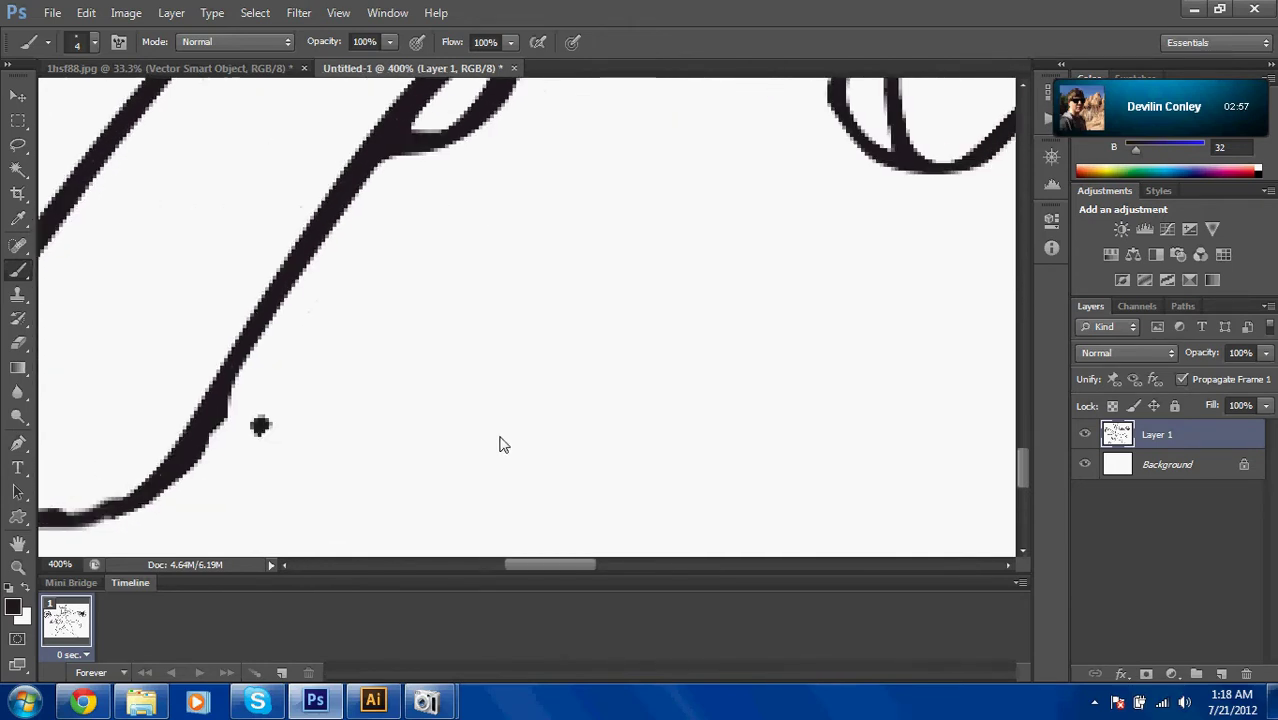
{"action": "scroll", "coordinate": [500, 443], "scroll_direction": "up", "scroll_amount": 2}
{"action": "scroll", "coordinate": [500, 443], "scroll_direction": "left", "scroll_amount": 1}
{"action": "scroll", "coordinate": [502, 443], "scroll_direction": "up", "scroll_amount": 4}
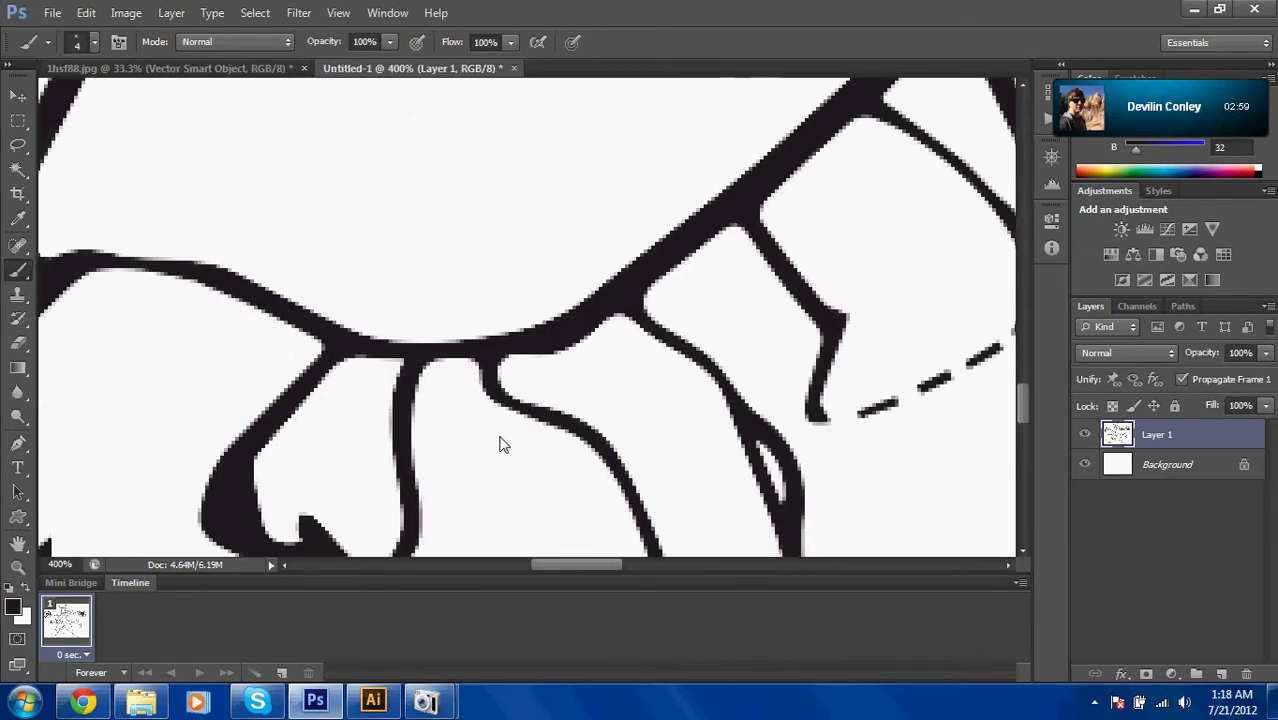
{"action": "scroll", "coordinate": [502, 443], "scroll_direction": "right", "scroll_amount": 5}
{"action": "right_click", "coordinate": [426, 332]}
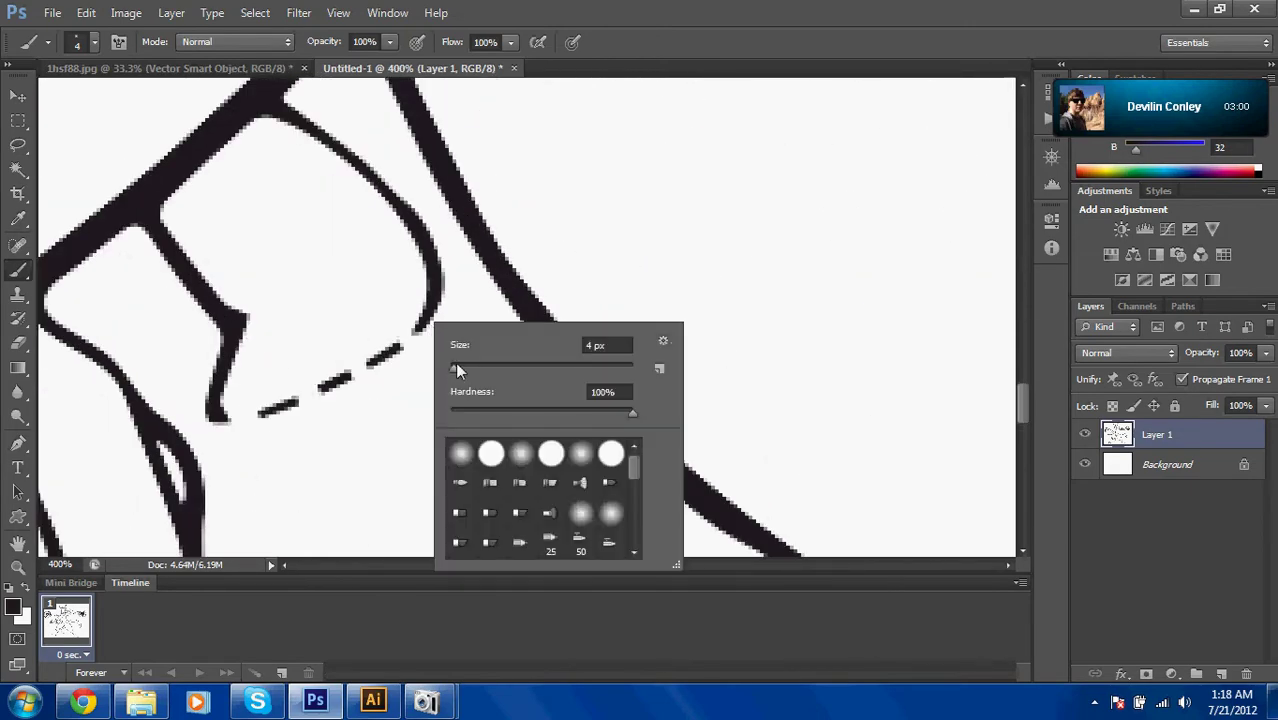
{"action": "left_click_drag", "start_coordinate": [449, 368], "coordinate": [450, 373]}
{"action": "left_click", "coordinate": [451, 371]}
{"action": "left_click", "coordinate": [423, 330]}
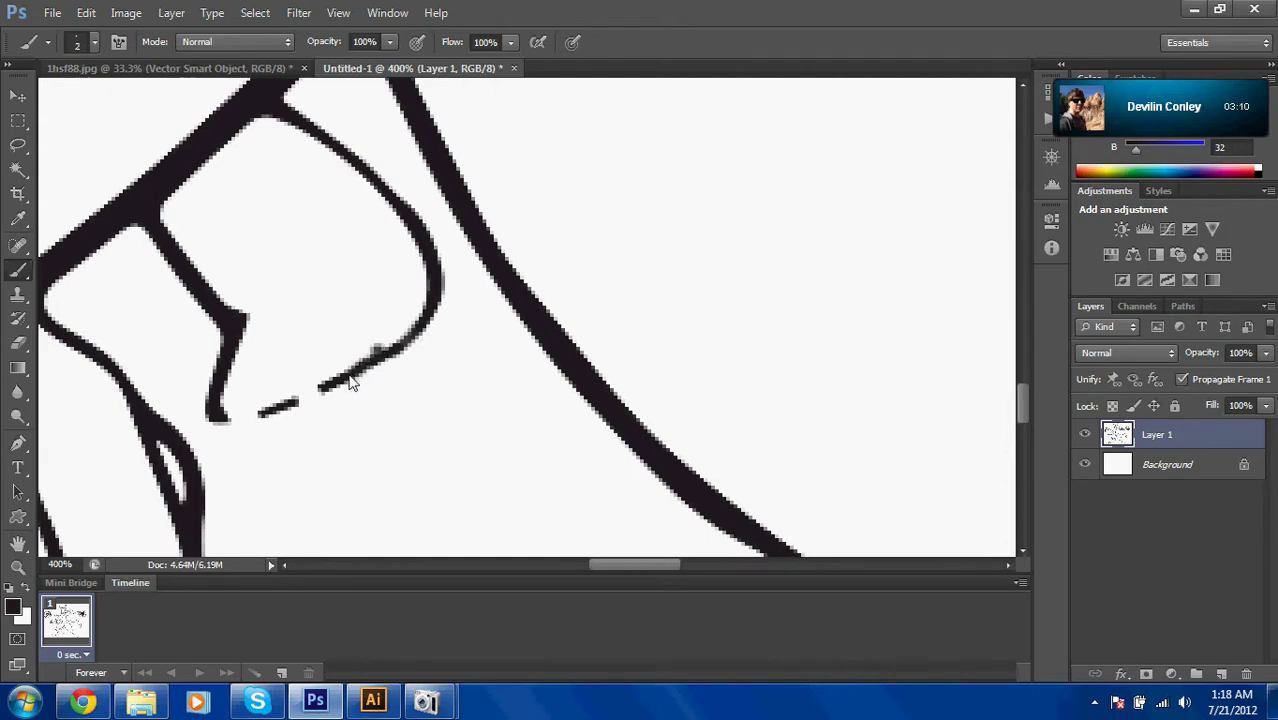
{"action": "left_click_drag", "start_coordinate": [268, 413], "coordinate": [227, 424]}
{"action": "key", "text": "ctrl+z"}
{"action": "mouse_move", "coordinate": [320, 398]}
{"action": "left_mouse_down"}
{"action": "mouse_move", "coordinate": [290, 411]}
{"action": "mouse_move", "coordinate": [323, 390]}
{"action": "left_mouse_up"}
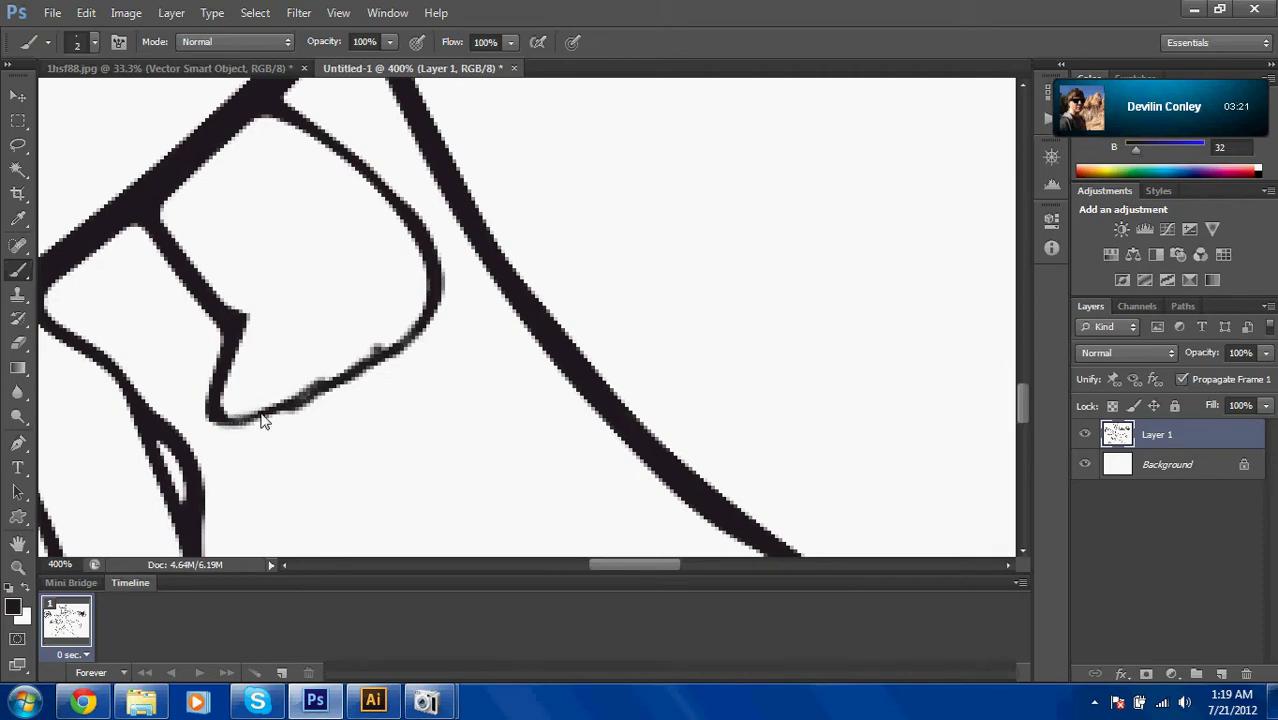
Swap the foreground colour to white and paint away the rough bumps along the newly joined outline beneath the thigh.
{"action": "key", "text": "ctrl+minus"}
{"action": "key", "text": "ctrl+minus"}
{"action": "key", "text": "ctrl+minus"}
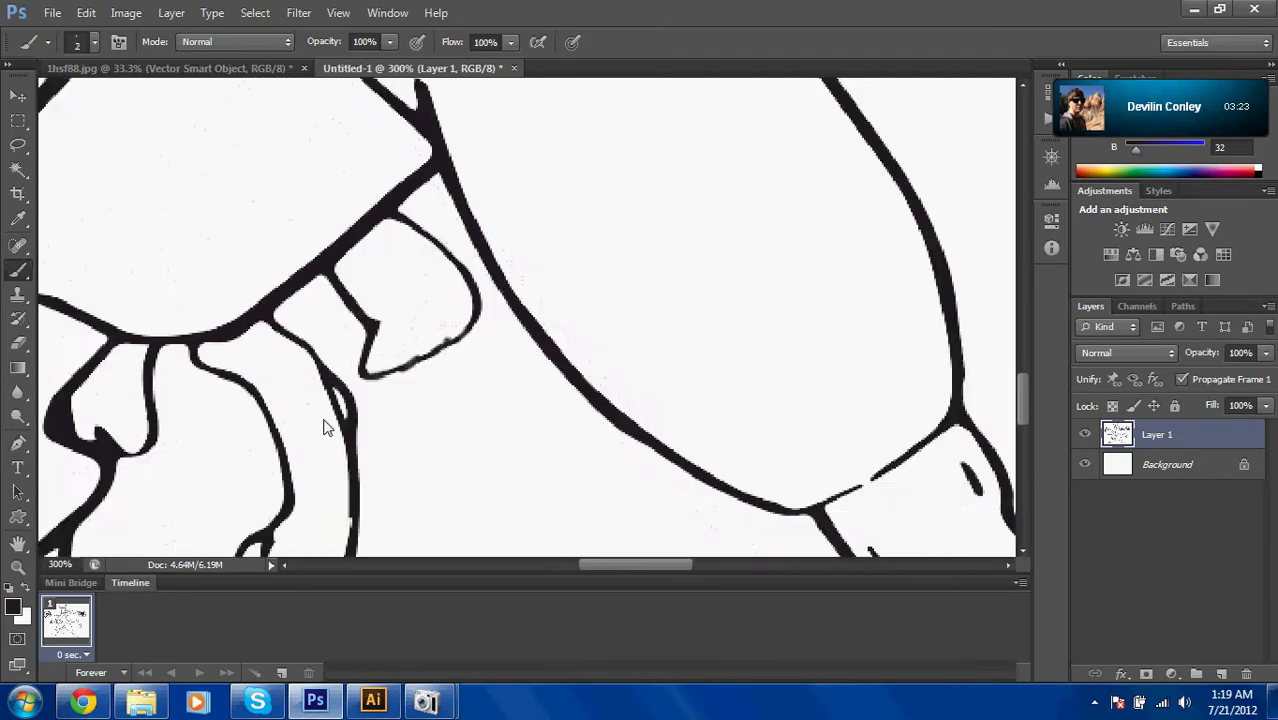
{"action": "key", "text": "ctrl+plus"}
{"action": "key", "text": "ctrl+plus"}
{"action": "key", "text": "ctrl+plus"}
{"action": "key", "text": "ctrl+plus"}
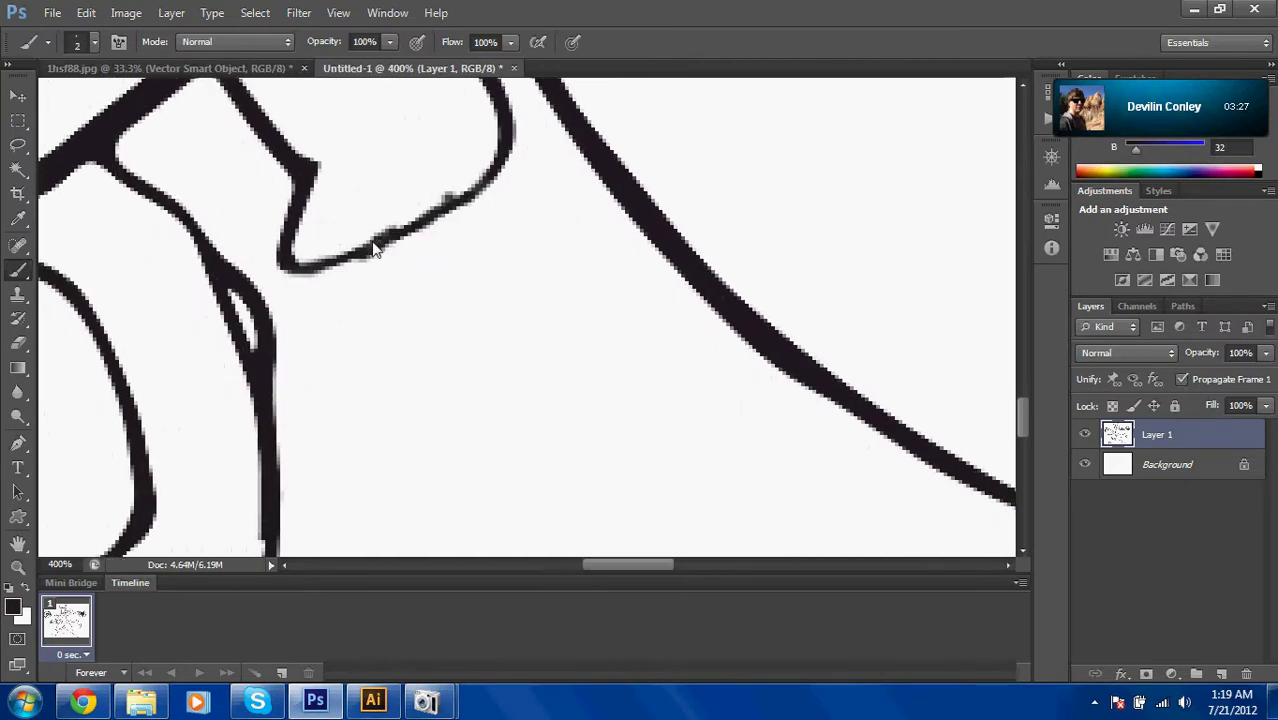
{"action": "key", "text": "x"}
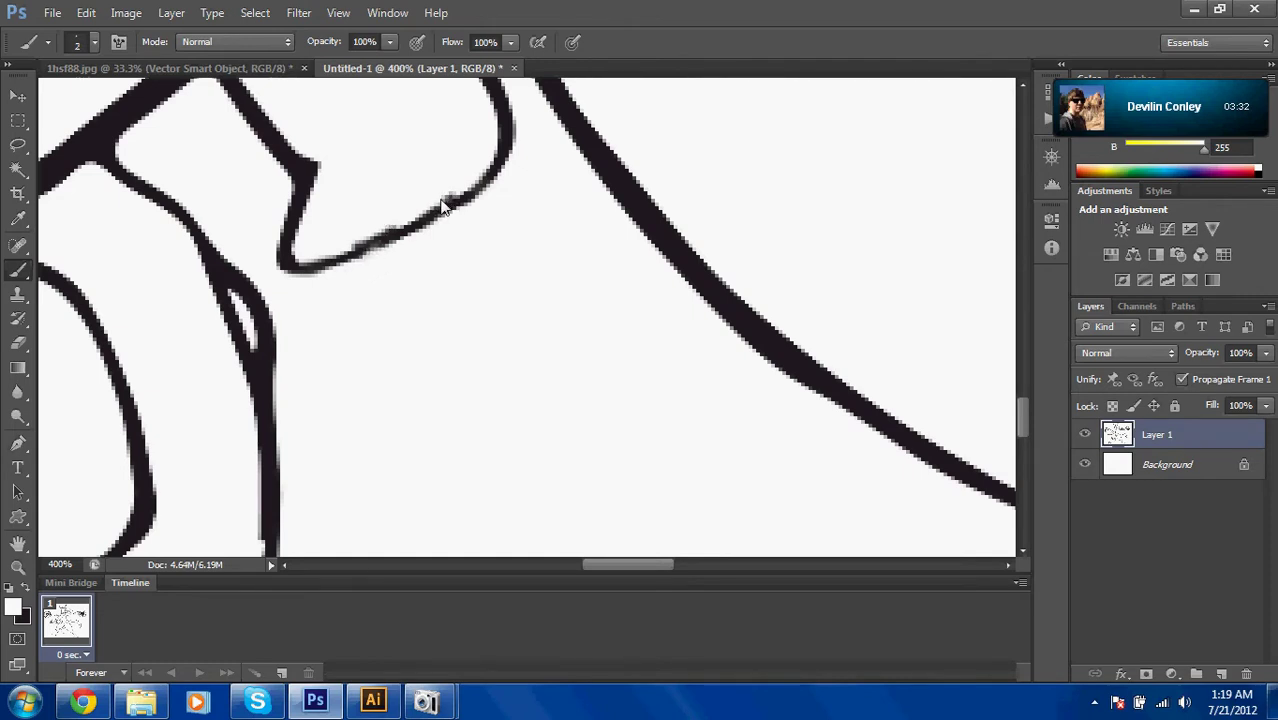
{"action": "left_click_drag", "start_coordinate": [452, 197], "coordinate": [350, 251]}
{"action": "scroll", "coordinate": [367, 237], "scroll_direction": "down", "scroll_amount": 4}
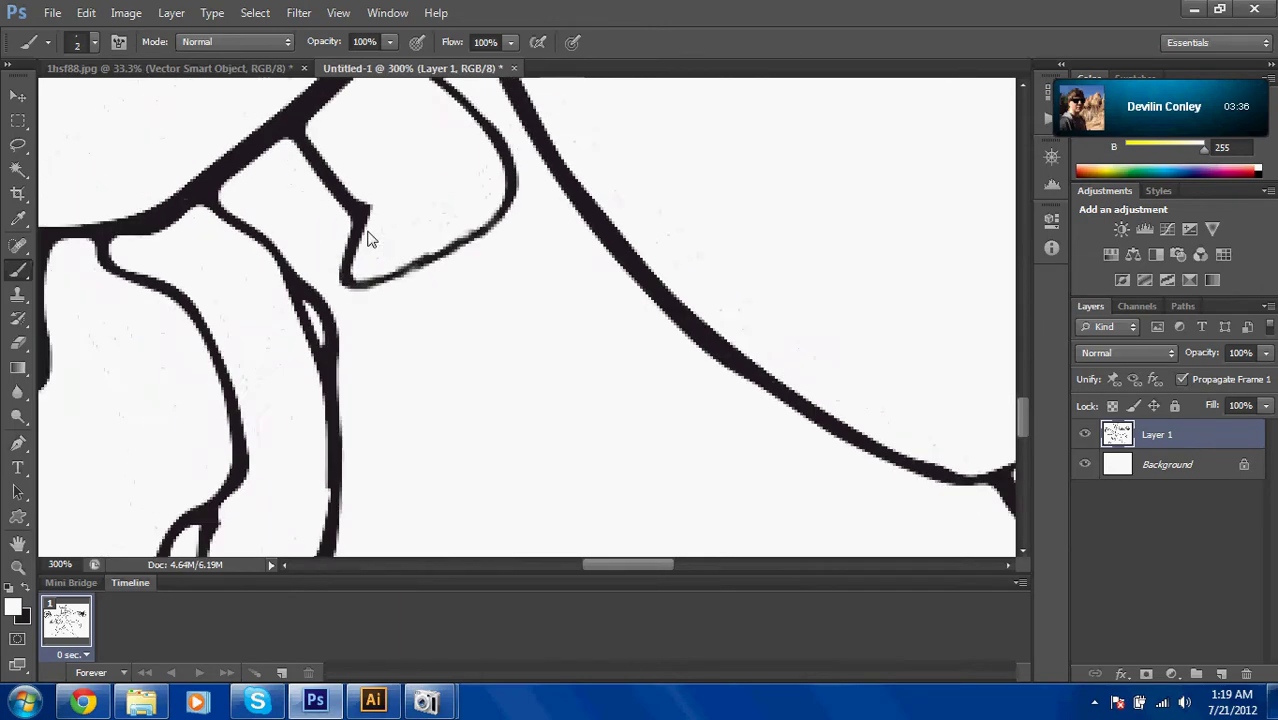
Select the outstretched leg's interior with the Magic Wand and examine the knee line for gaps.
{"action": "key", "text": "w"}
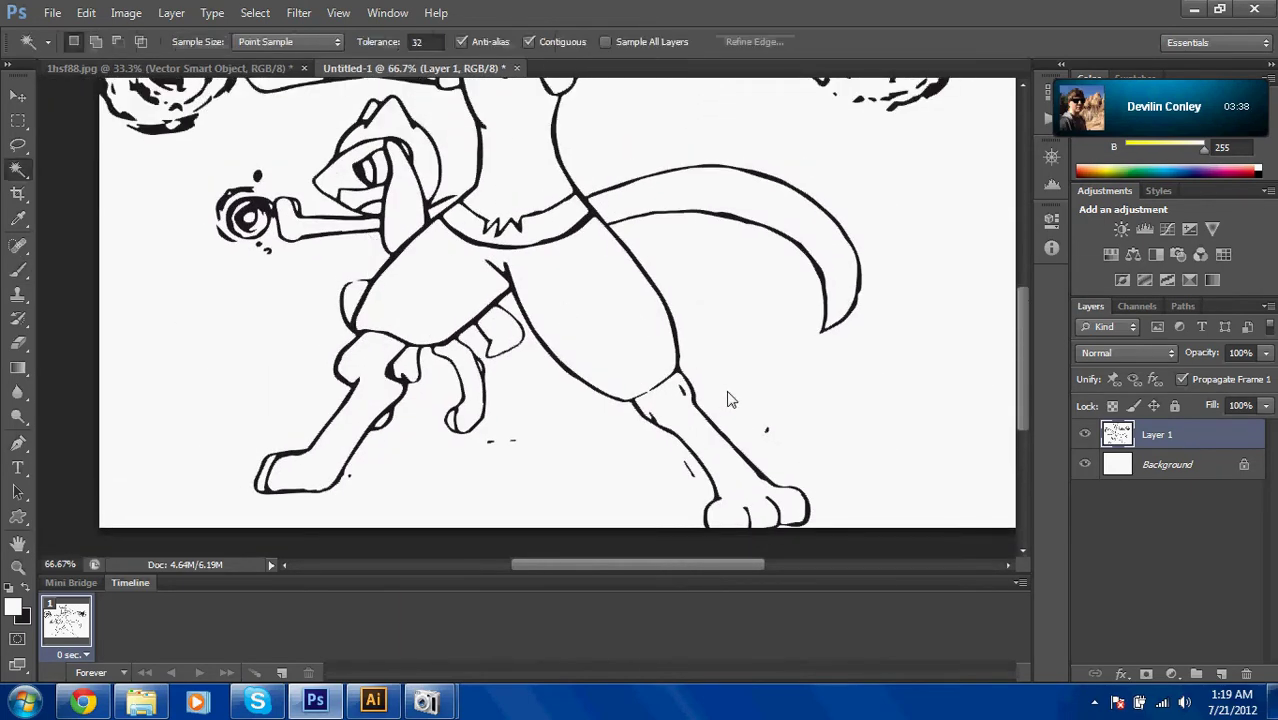
{"action": "left_click", "coordinate": [707, 393]}
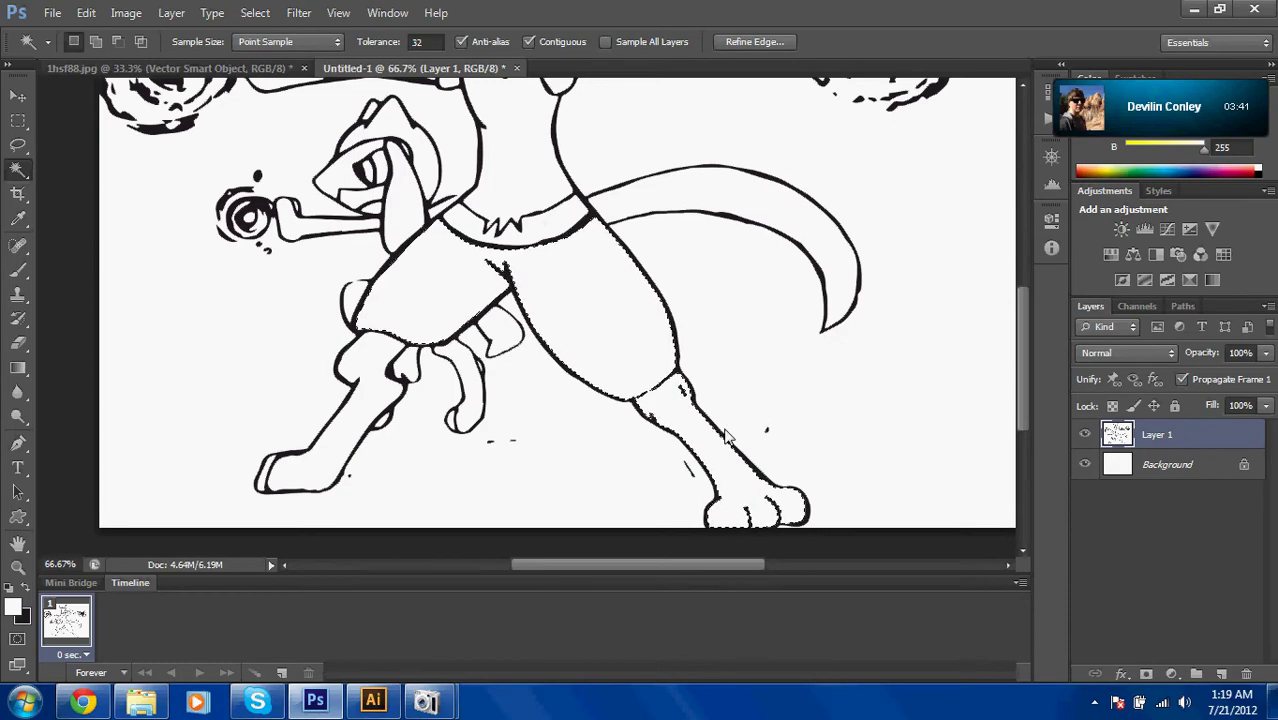
{"action": "scroll", "coordinate": [720, 425], "scroll_direction": "up", "scroll_amount": 3}
{"action": "scroll", "coordinate": [727, 437], "scroll_direction": "right", "scroll_amount": 5}
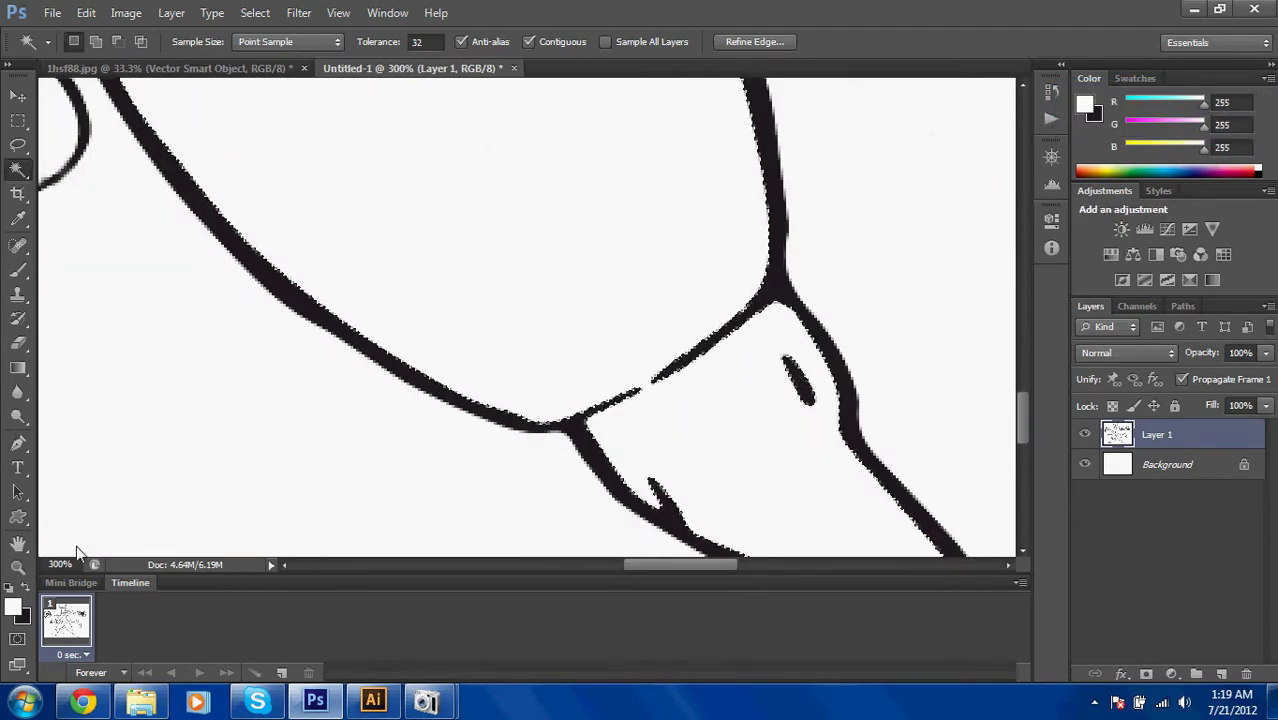
Switch the foreground colour back to black, clear the selection and paint across the gap in the outstretched leg's knee line.
{"action": "key", "text": "b"}
{"action": "key", "text": "x"}
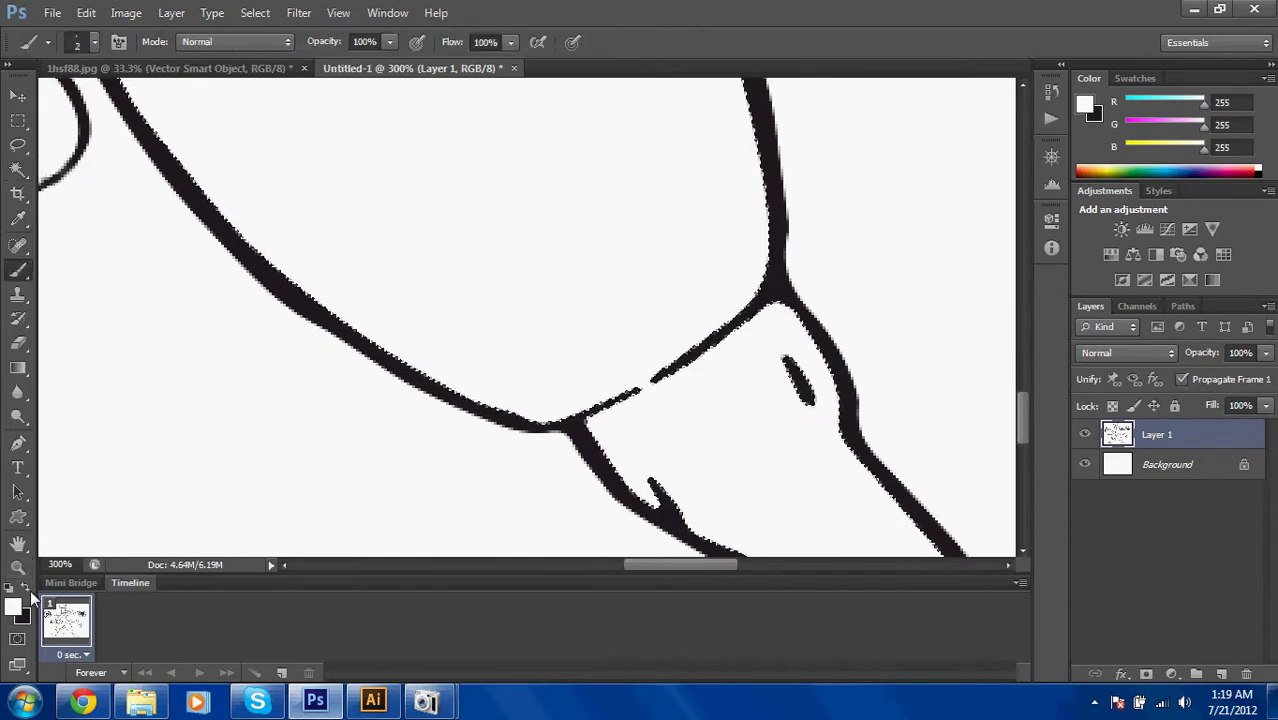
{"action": "key", "text": "w"}
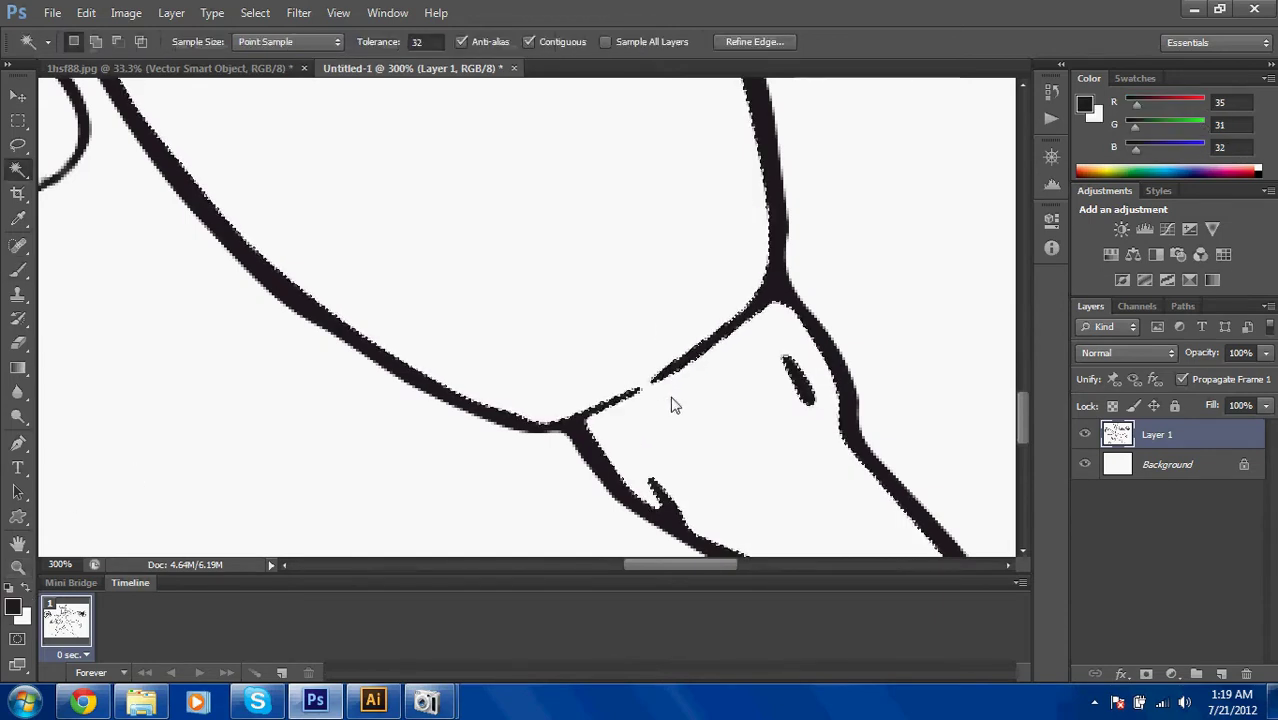
{"action": "key", "text": "b"}
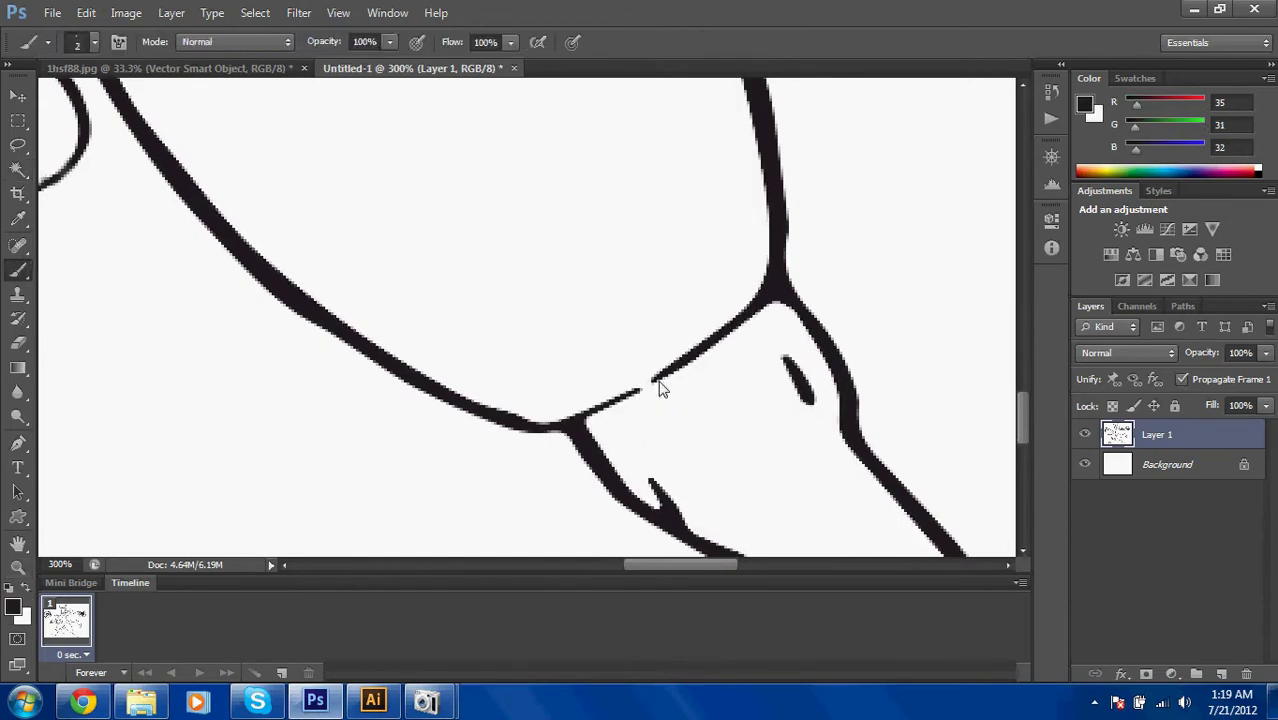
{"action": "left_click_drag", "start_coordinate": [646, 386], "coordinate": [654, 379]}
Select the thigh area again with the Magic Wand to check that its outline is closed.
{"action": "key", "text": "s"}
{"action": "key", "text": "w"}
{"action": "left_click", "coordinate": [629, 354]}
{"action": "scroll", "coordinate": [628, 361], "scroll_direction": "down", "scroll_amount": 4}
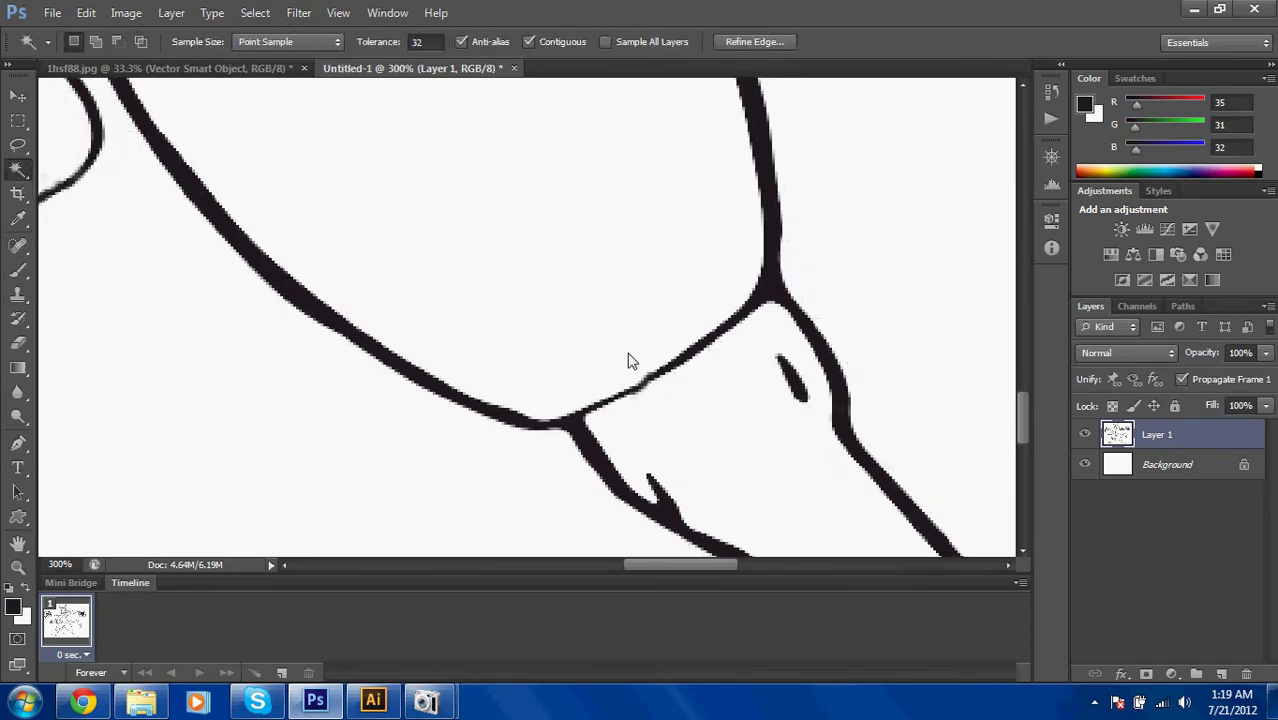
{"action": "scroll", "coordinate": [600, 313], "scroll_direction": "up", "scroll_amount": 2}
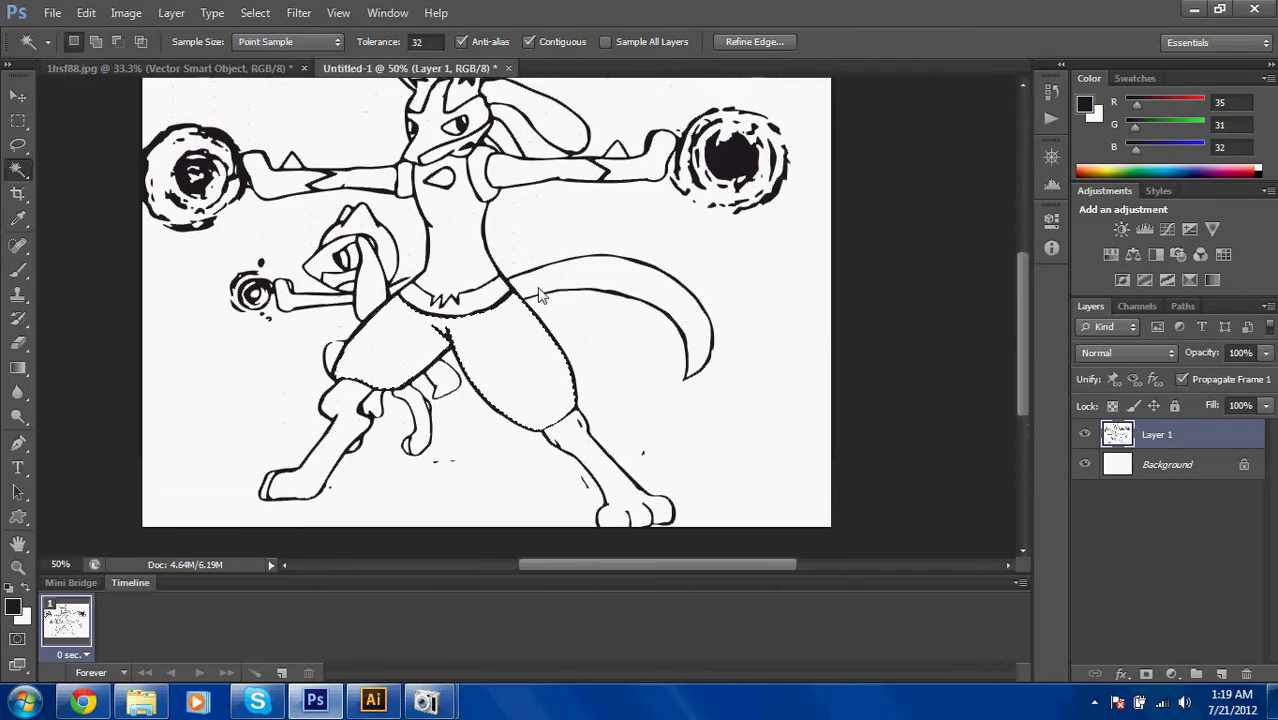
Try Magic Wand selections on the large figure's torso, upper arm and head, ending with the face area selected.
{"action": "left_click", "coordinate": [471, 265]}
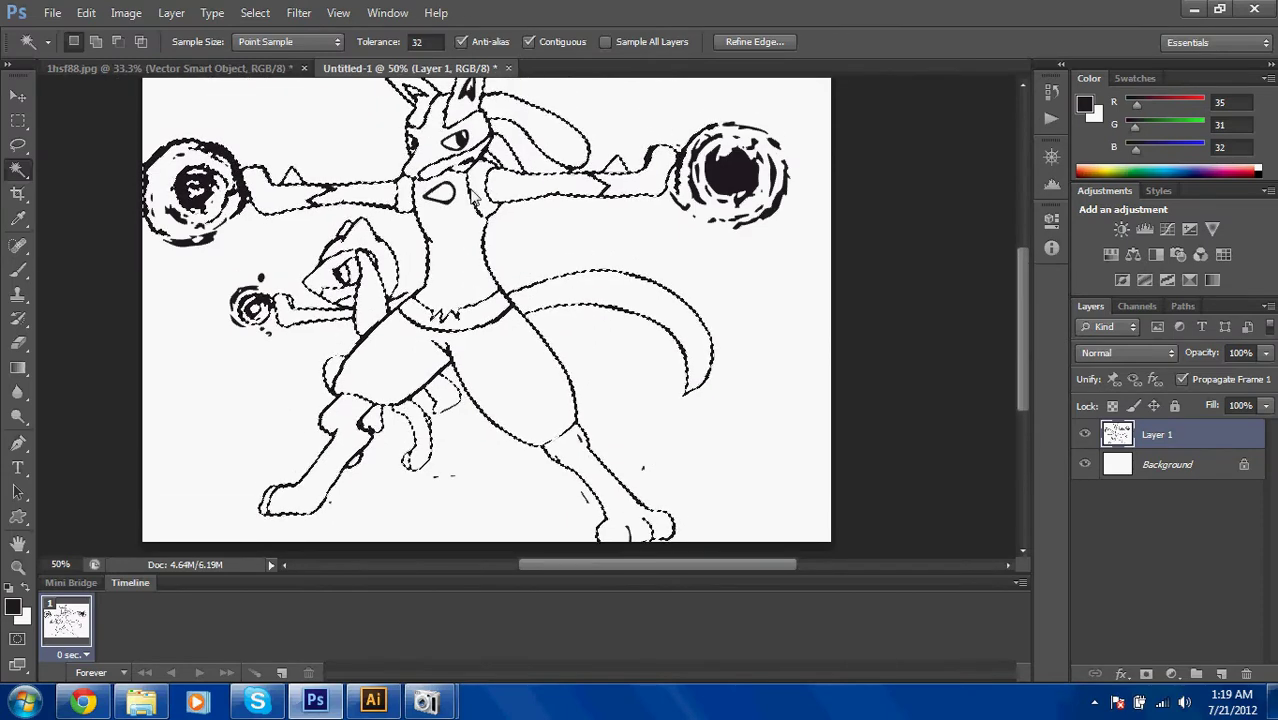
{"action": "left_click", "coordinate": [481, 220]}
{"action": "left_click", "coordinate": [495, 186]}
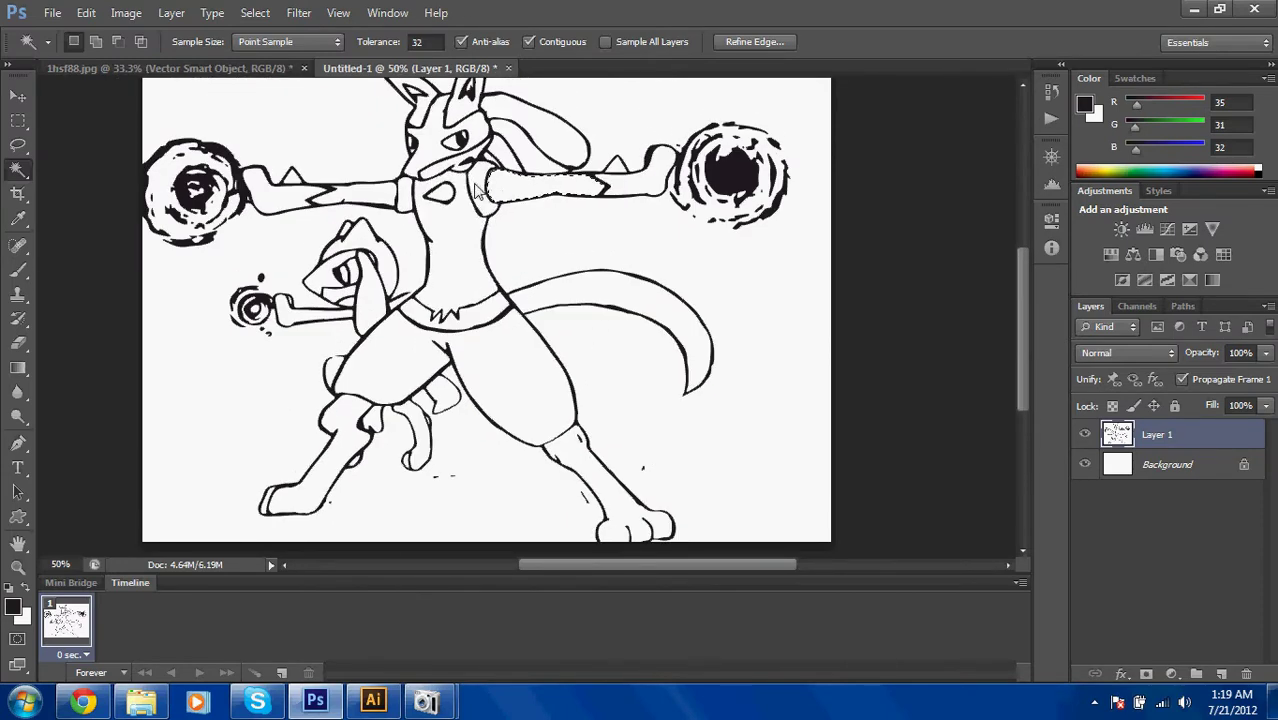
{"action": "left_click", "coordinate": [445, 172]}
{"action": "left_click", "coordinate": [447, 166]}
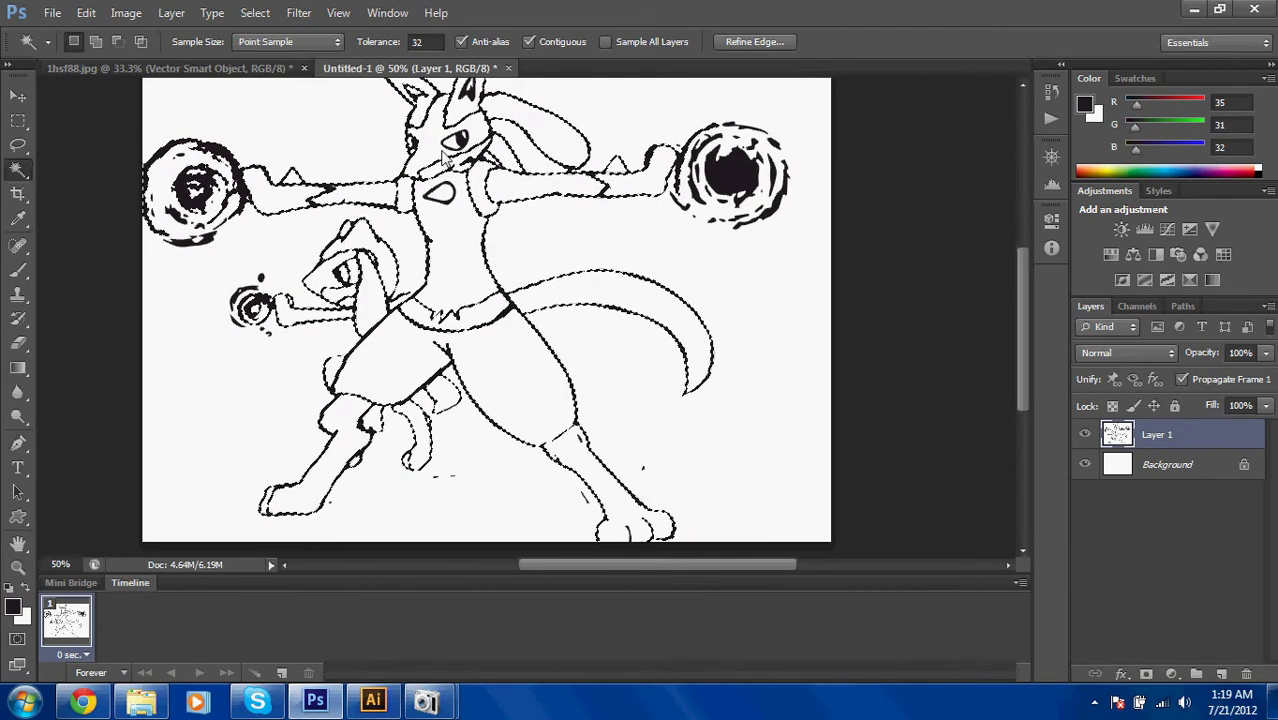
{"action": "left_click", "coordinate": [443, 150]}
{"action": "left_click", "coordinate": [443, 148]}
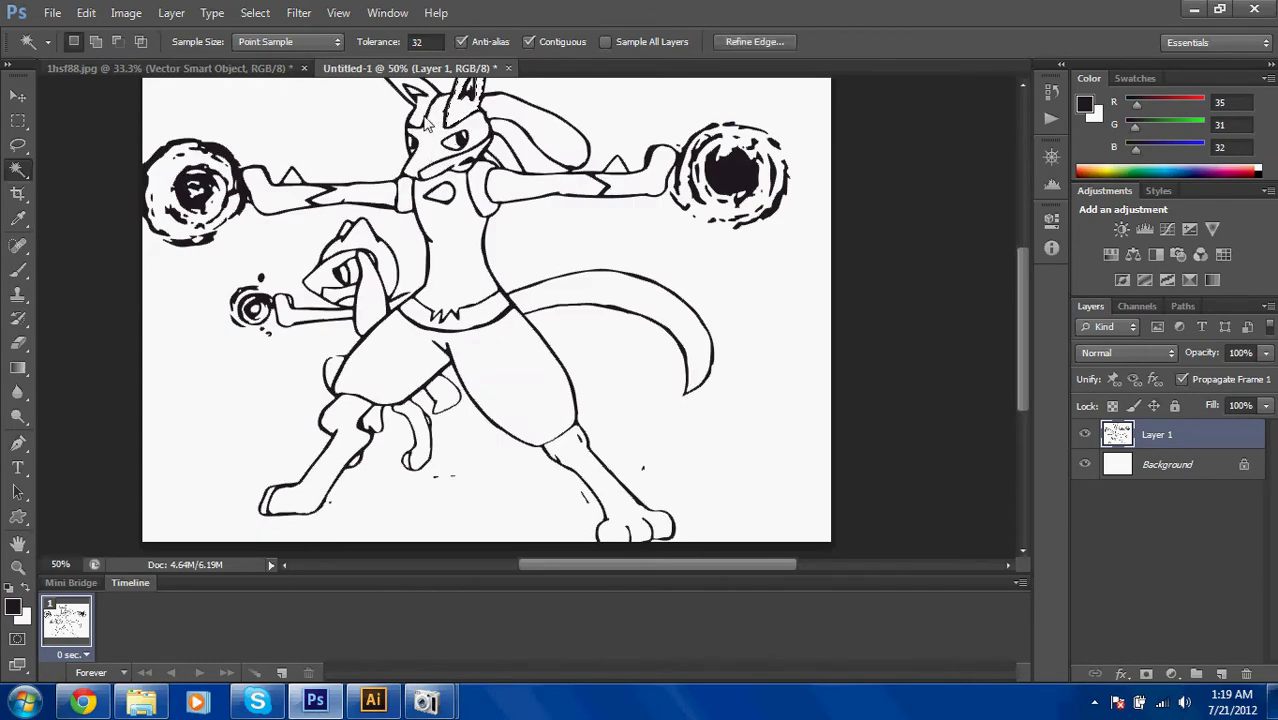
Choose the dark grey gradient preset for the Gradient tool.
{"action": "scroll", "coordinate": [277, 162], "scroll_direction": "up", "scroll_amount": 3}
{"action": "key", "text": "g"}
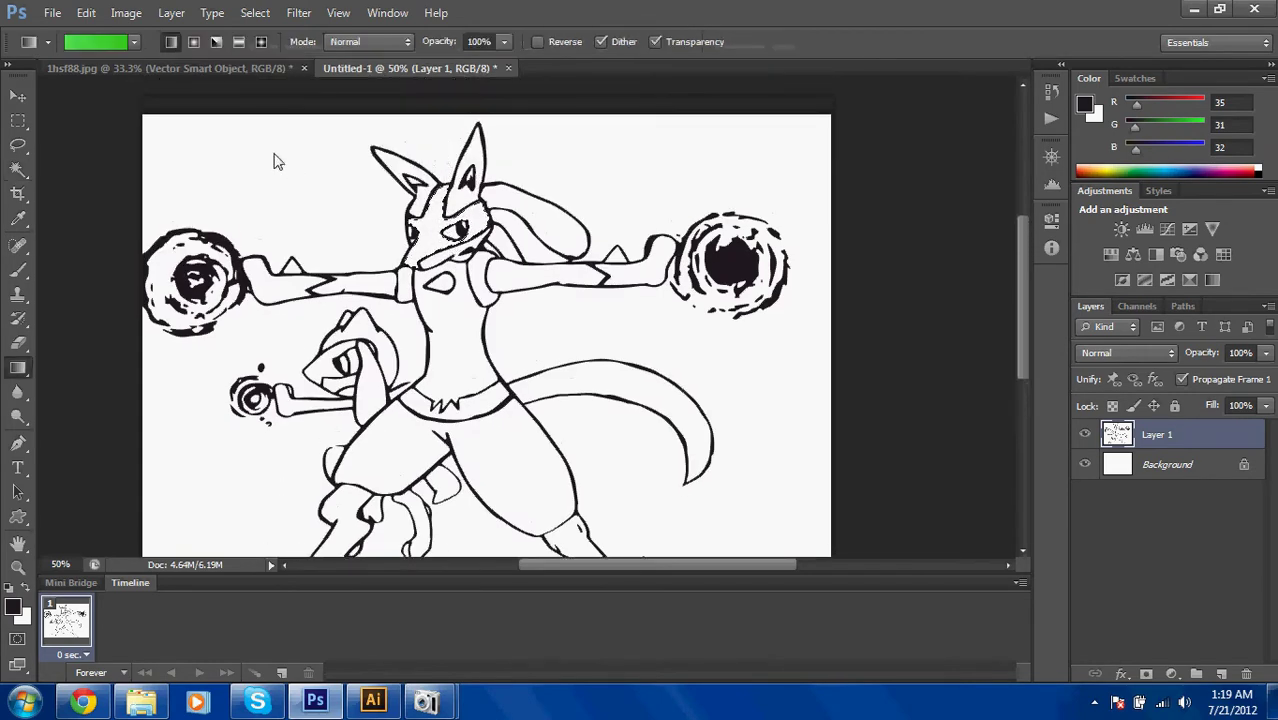
{"action": "left_click", "coordinate": [133, 41]}
{"action": "scroll", "coordinate": [118, 150], "scroll_direction": "down", "scroll_amount": 2}
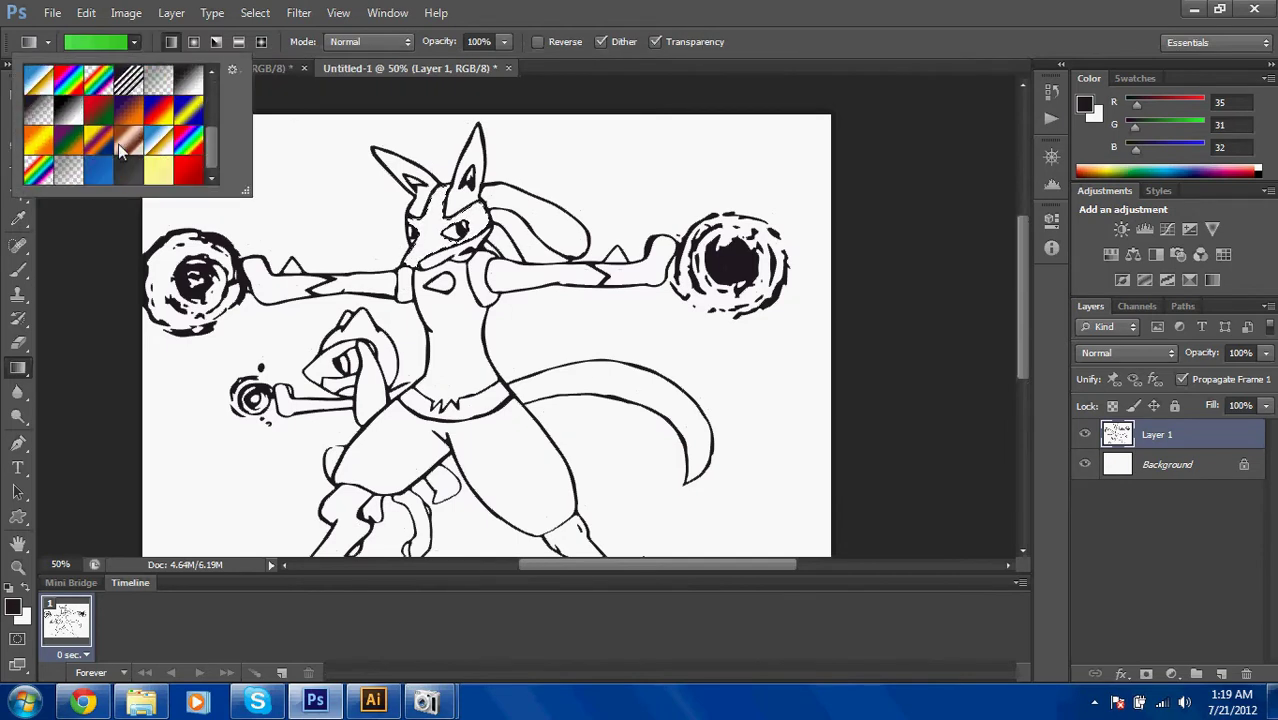
{"action": "double_click", "coordinate": [133, 169]}
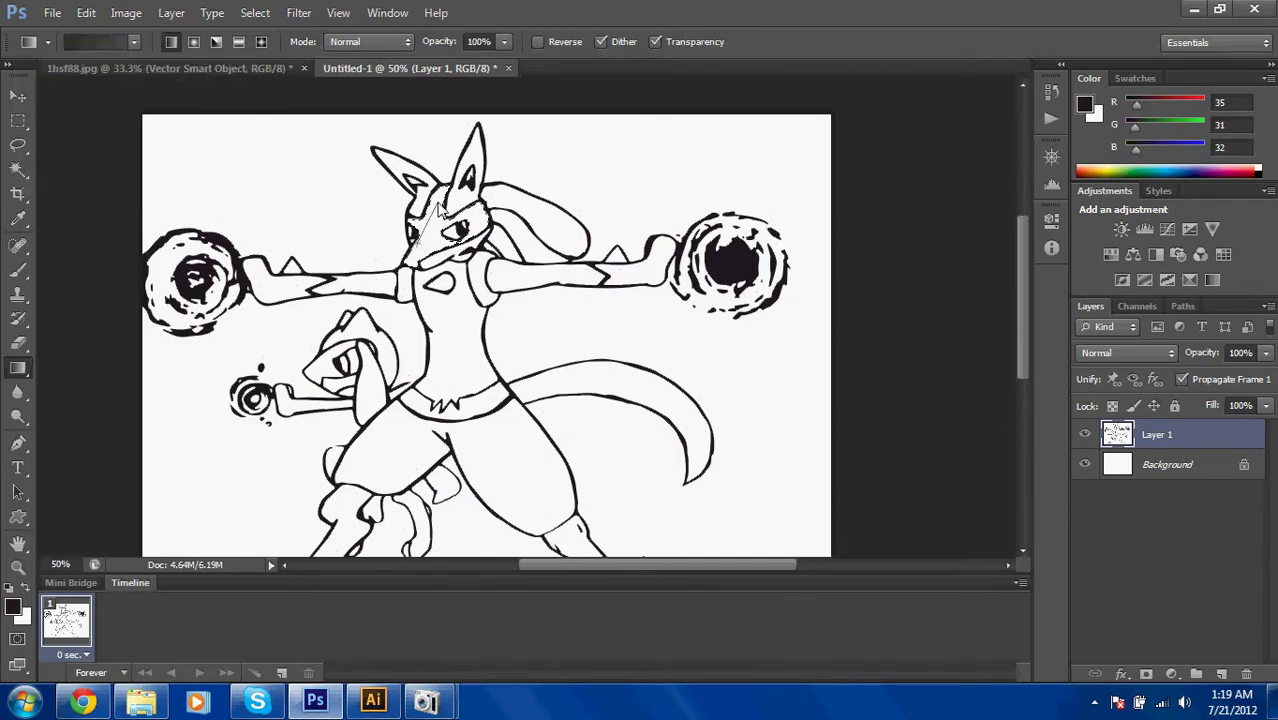
Fill the large figure's face and both shoulder bands with the dark grey gradient, selecting each area with the Magic Wand.
{"action": "left_click_drag", "start_coordinate": [436, 204], "coordinate": [427, 247]}
{"action": "key", "text": "w"}
{"action": "left_click", "coordinate": [484, 292]}
{"action": "key", "text": "g"}
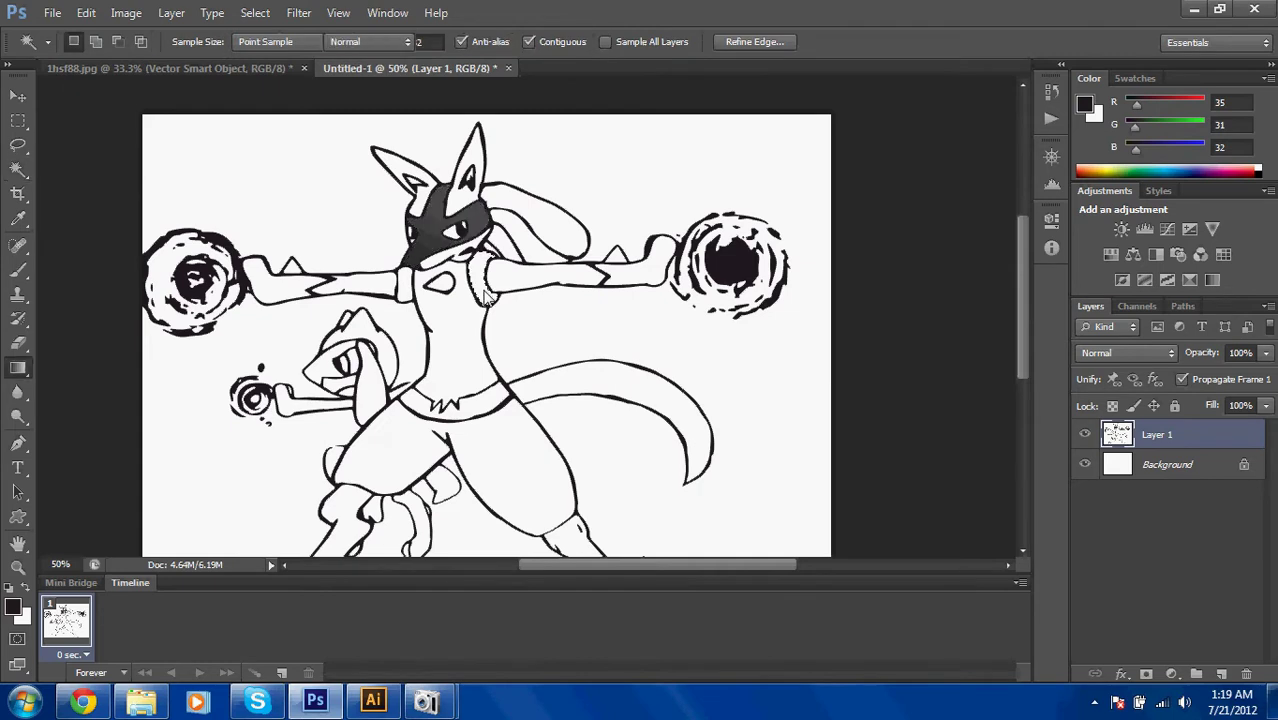
{"action": "left_click_drag", "start_coordinate": [485, 296], "coordinate": [470, 267]}
{"action": "key", "text": "w"}
{"action": "left_click", "coordinate": [406, 297]}
{"action": "key", "text": "g"}
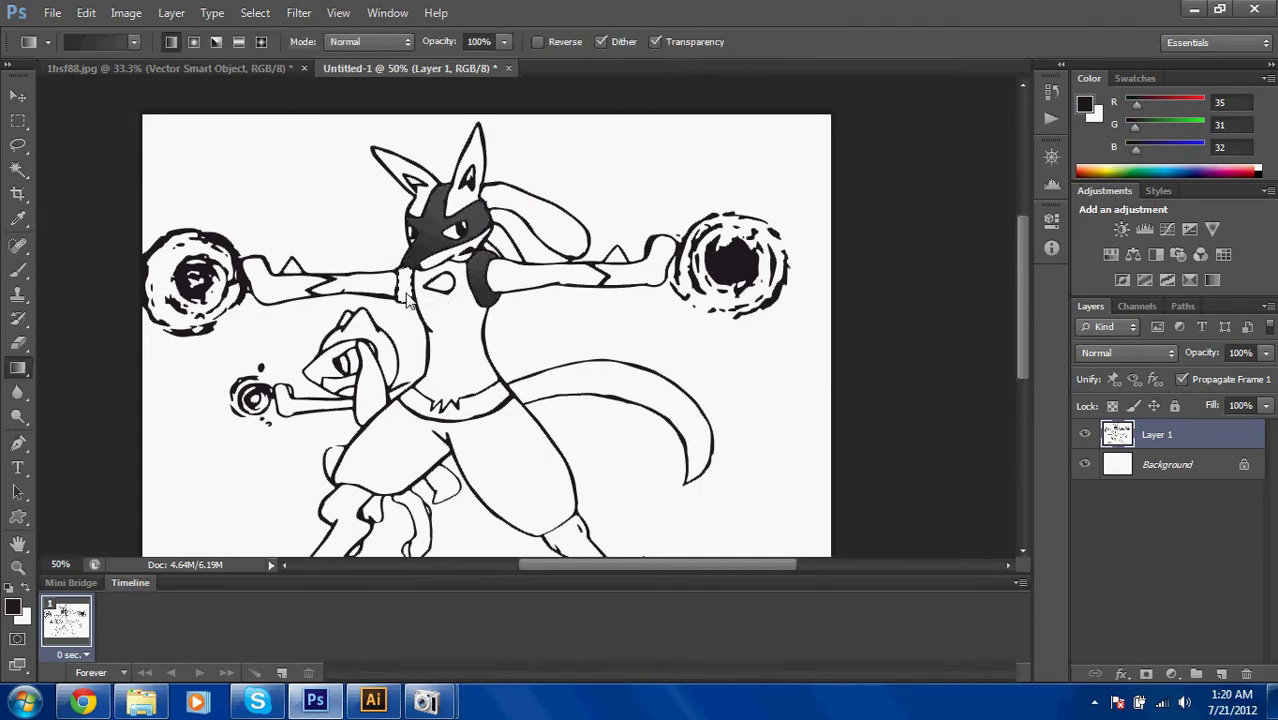
{"action": "left_click_drag", "start_coordinate": [406, 298], "coordinate": [403, 275]}
Select the large figure's two forearm and hand areas and fill each with the dark grey gradient.
{"action": "key", "text": "w"}
{"action": "left_click", "coordinate": [284, 291]}
{"action": "key", "text": "g"}
{"action": "left_click_drag", "start_coordinate": [273, 288], "coordinate": [292, 302]}
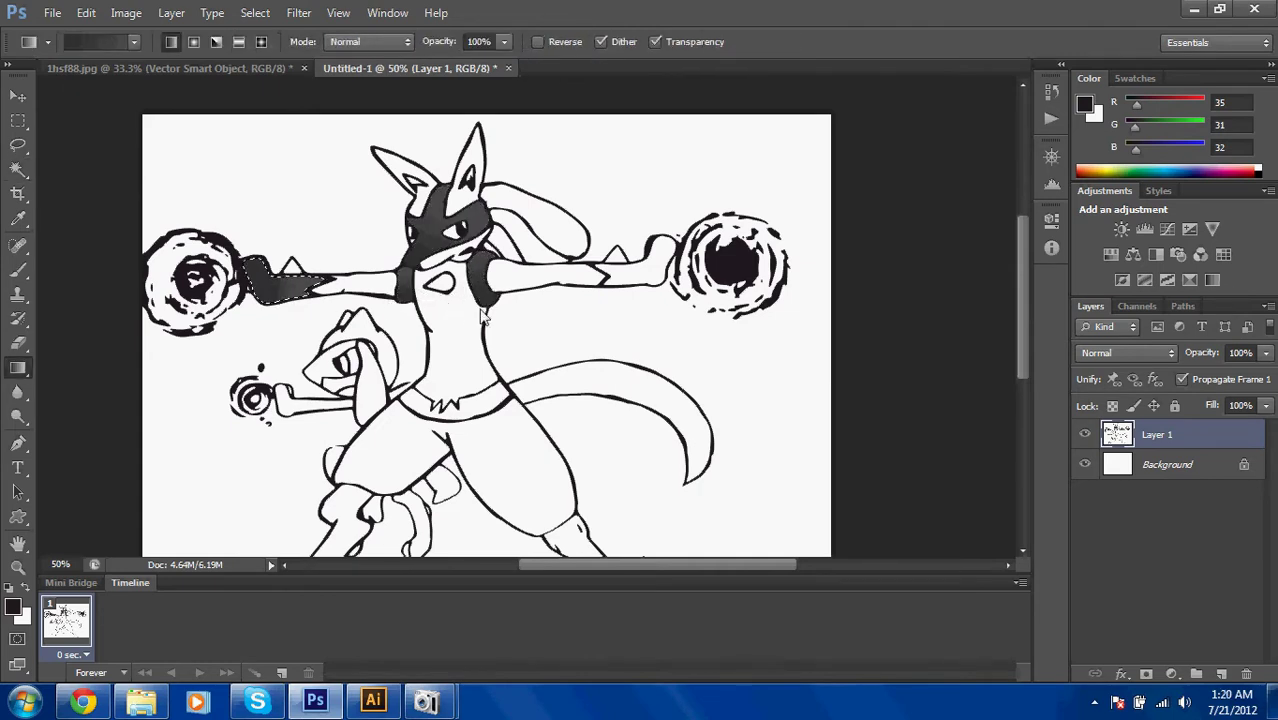
{"action": "key", "text": "w"}
{"action": "left_click", "coordinate": [655, 283]}
{"action": "key", "text": "g"}
{"action": "left_click_drag", "start_coordinate": [655, 283], "coordinate": [628, 288]}
Fill the large figure's waistband and the small figure's face mask with the dark grey gradient, and clear the selection.
{"action": "key", "text": "w"}
{"action": "left_click", "coordinate": [488, 405]}
{"action": "key", "text": "g"}
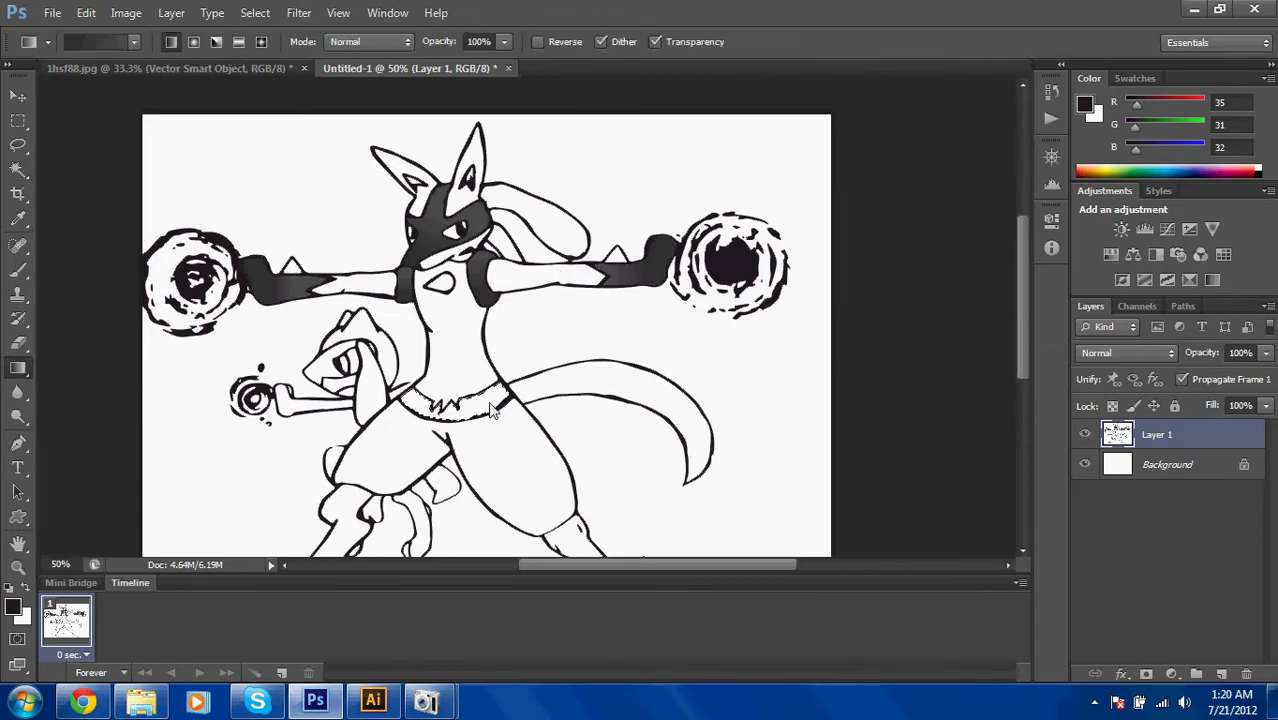
{"action": "left_click_drag", "start_coordinate": [490, 401], "coordinate": [404, 358]}
{"action": "key", "text": "ctrl+d"}
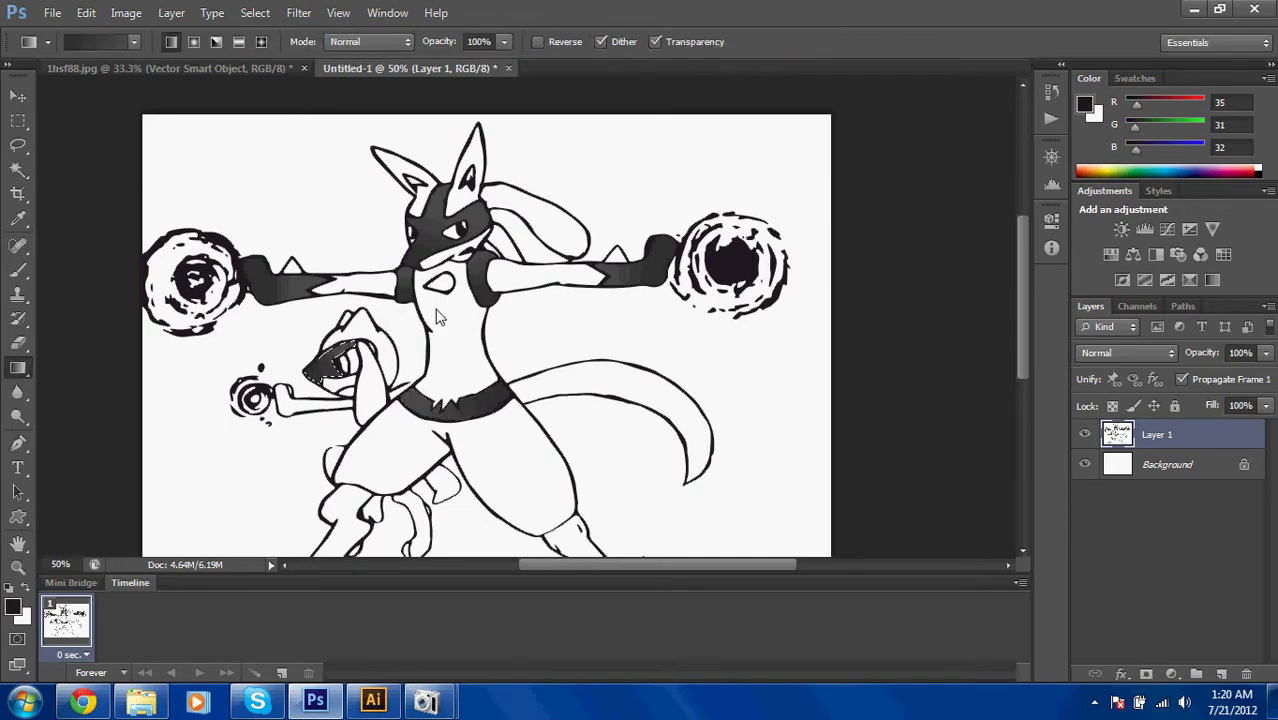
Fill the inner parts of the large figure's ears with the dark grey gradient.
{"action": "key", "text": "w"}
{"action": "left_click", "coordinate": [474, 182]}
{"action": "key", "text": "g"}
{"action": "key", "text": "w"}
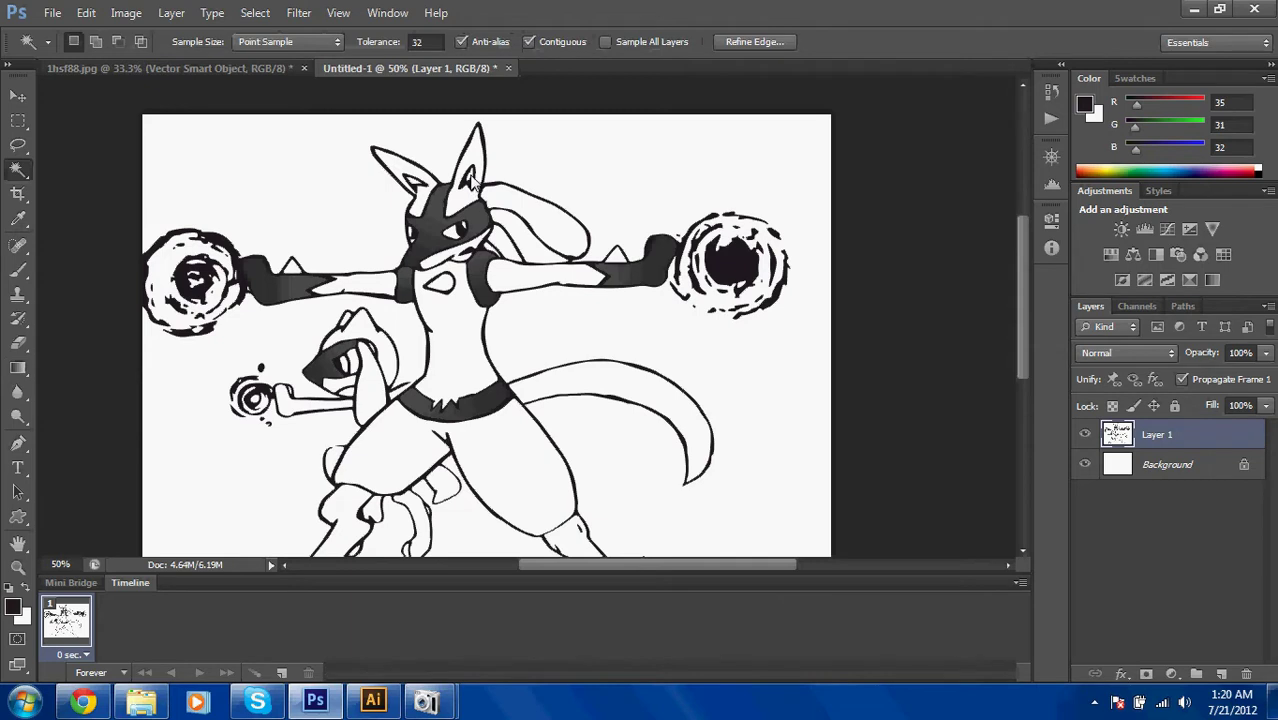
{"action": "key", "text": "g"}
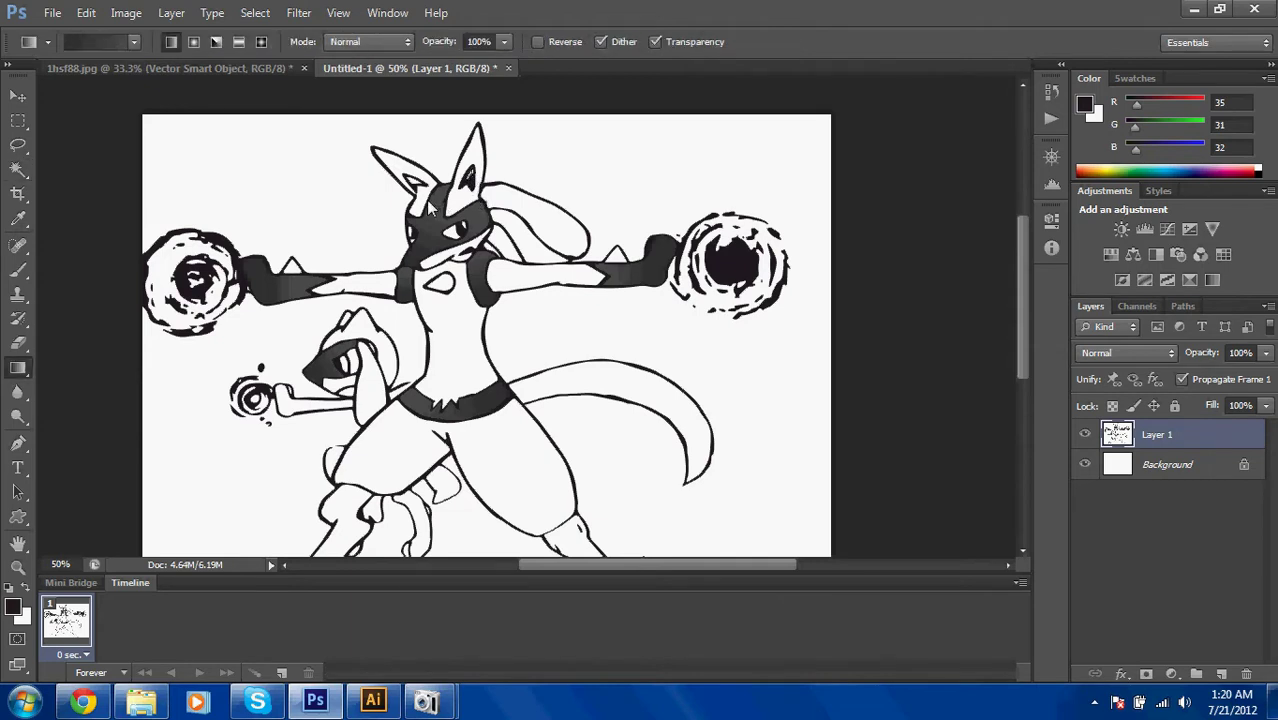
{"action": "key", "text": "w"}
{"action": "key", "text": "g"}
Select the outstretched leg's lower part and foot and fill them with the dark grey gradient.
{"action": "scroll", "coordinate": [575, 290], "scroll_direction": "down", "scroll_amount": 3}
{"action": "key", "text": "w"}
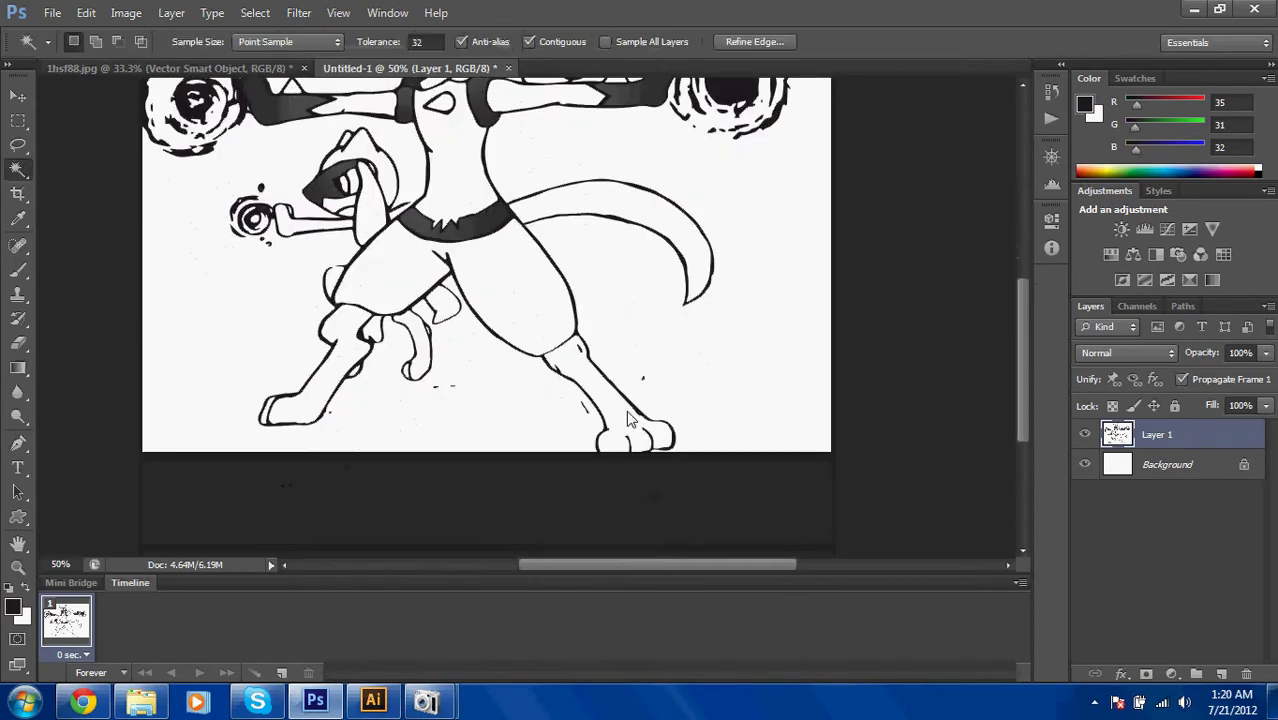
{"action": "left_click", "coordinate": [630, 416]}
{"action": "key", "text": "g"}
{"action": "left_click_drag", "start_coordinate": [636, 433], "coordinate": [569, 359]}
Fill the bent leg's lower part and foot with the dark grey gradient, adding the toe area to the selection.
{"action": "key", "text": "w"}
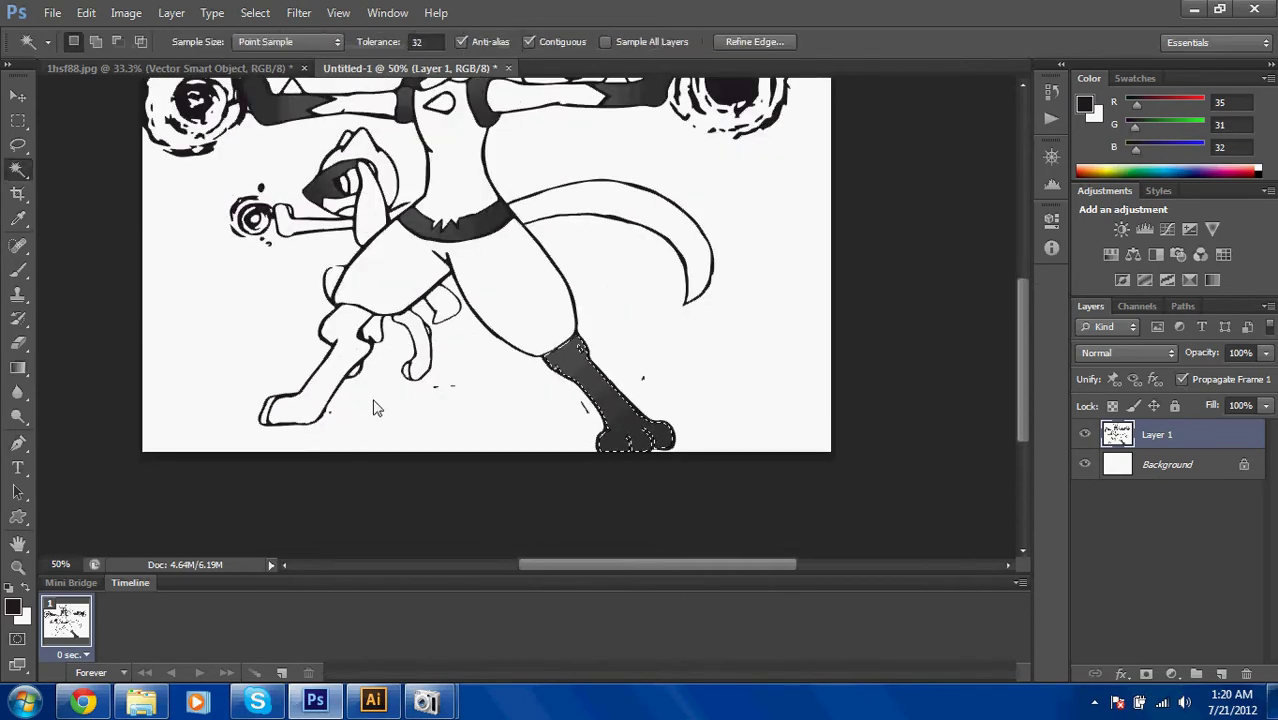
{"action": "left_click", "coordinate": [308, 416]}
{"action": "key", "text": "g"}
{"action": "left_click_drag", "start_coordinate": [343, 352], "coordinate": [336, 322]}
{"action": "scroll", "coordinate": [334, 387], "scroll_direction": "up", "scroll_amount": 1}
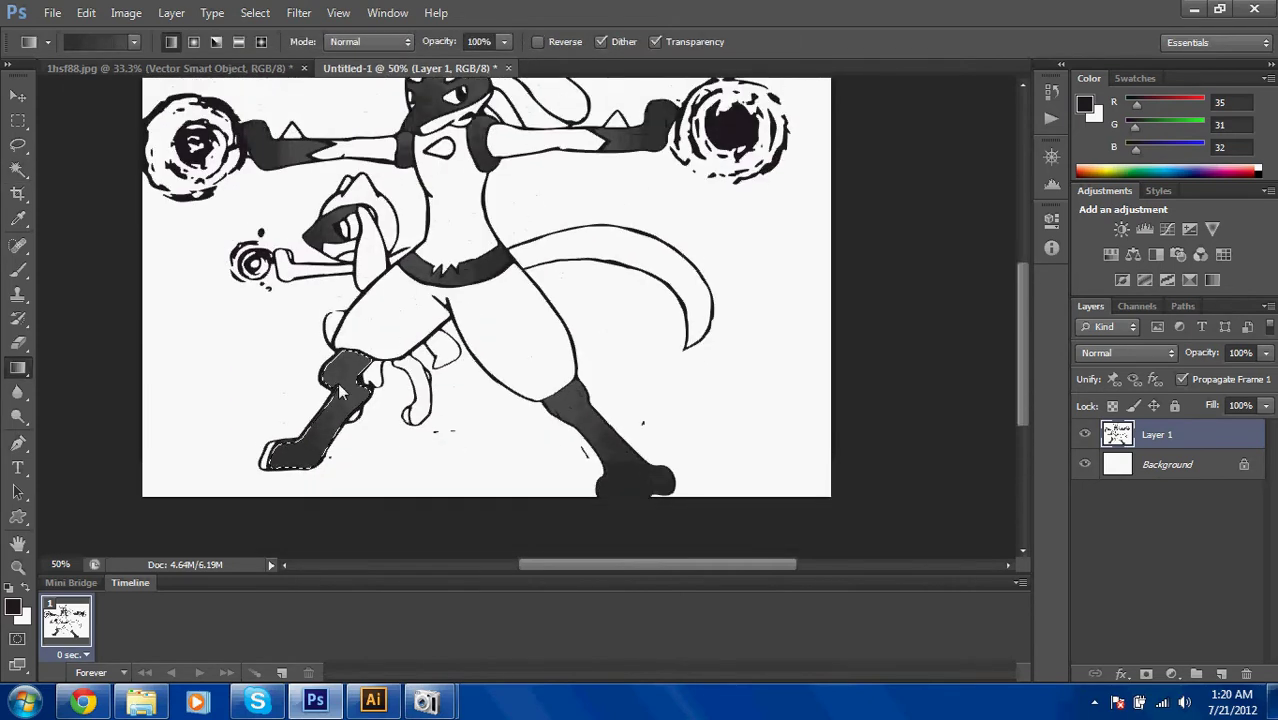
{"action": "key", "text": "w"}
{"action": "key", "text": "shift"}
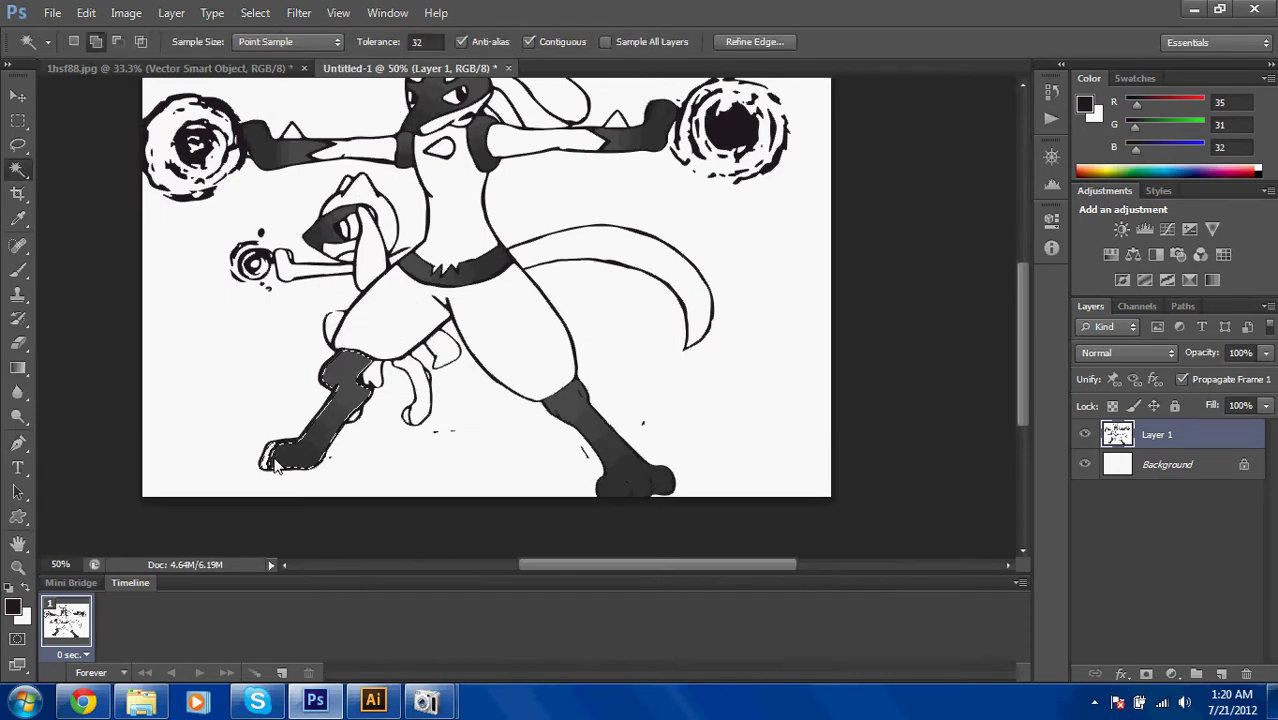
{"action": "key", "text": "g"}
{"action": "left_click_drag", "start_coordinate": [337, 412], "coordinate": [405, 372]}
Fill the small figure's lower leg and the patch beside the large figure's bent knee with the dark grey gradient.
{"action": "key", "text": "w"}
{"action": "left_click", "coordinate": [424, 400]}
{"action": "key", "text": "g"}
{"action": "key", "text": "w"}
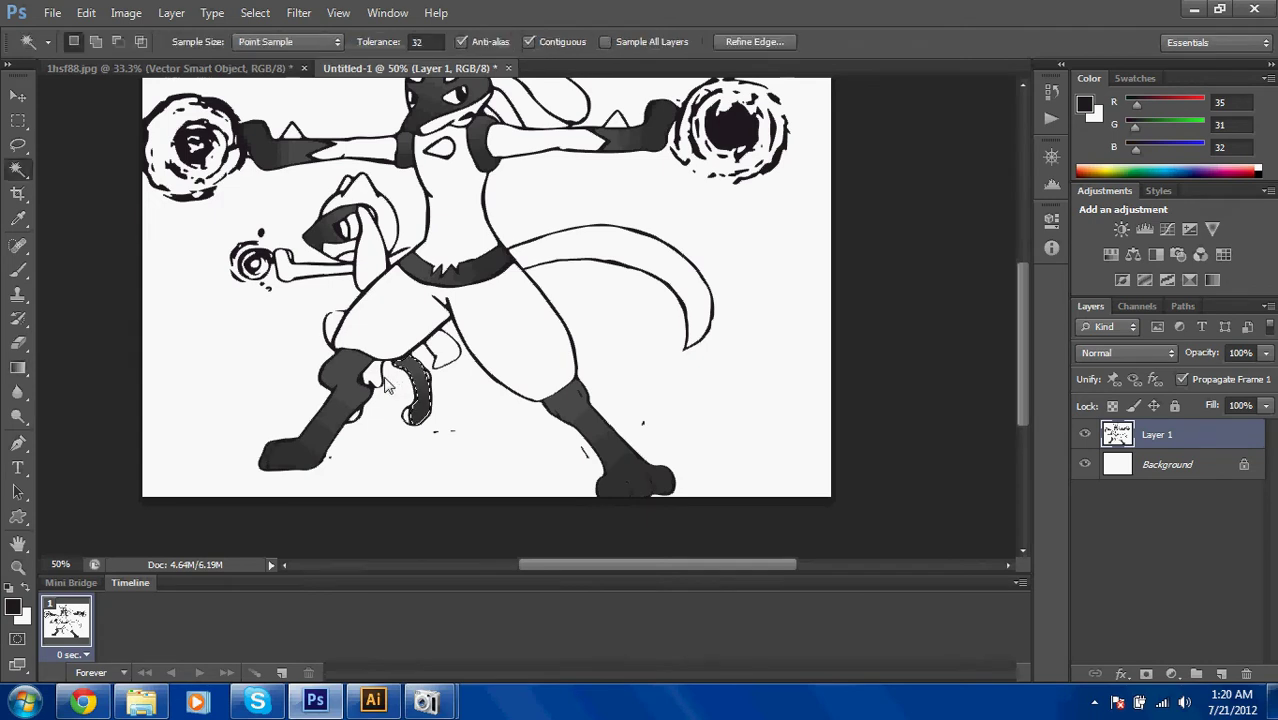
{"action": "key", "text": "g"}
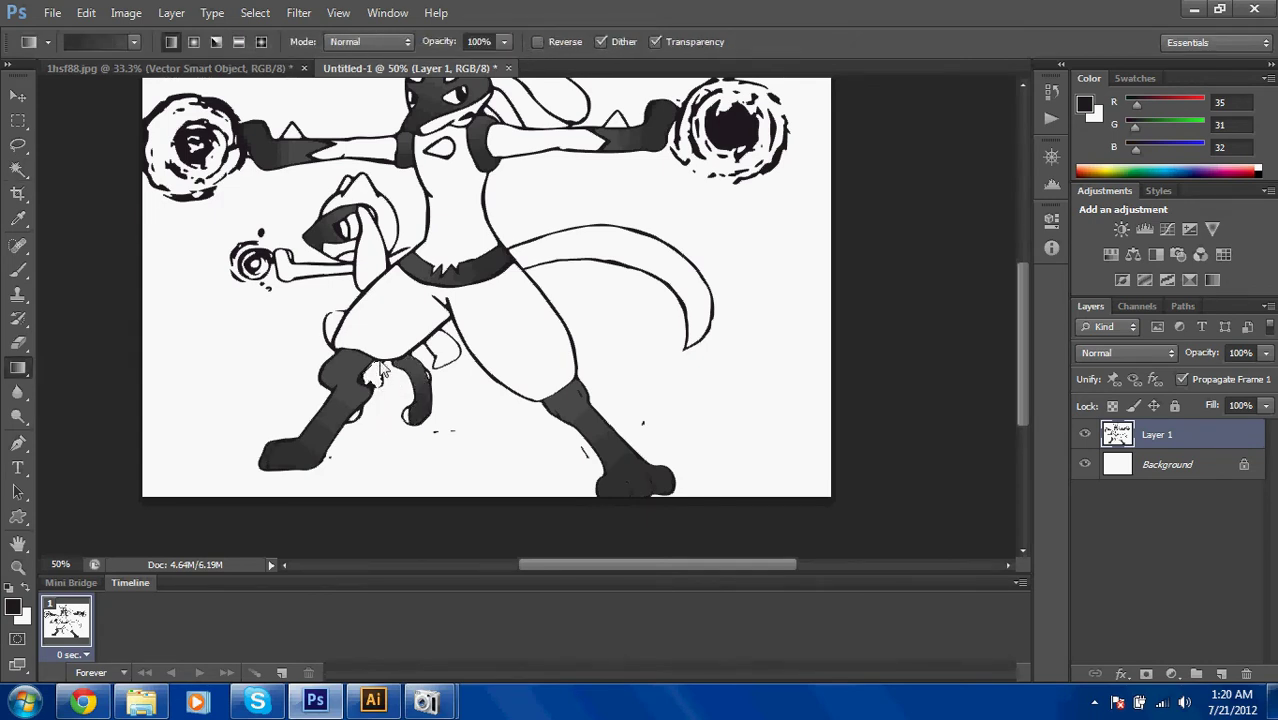
{"action": "key", "text": "w"}
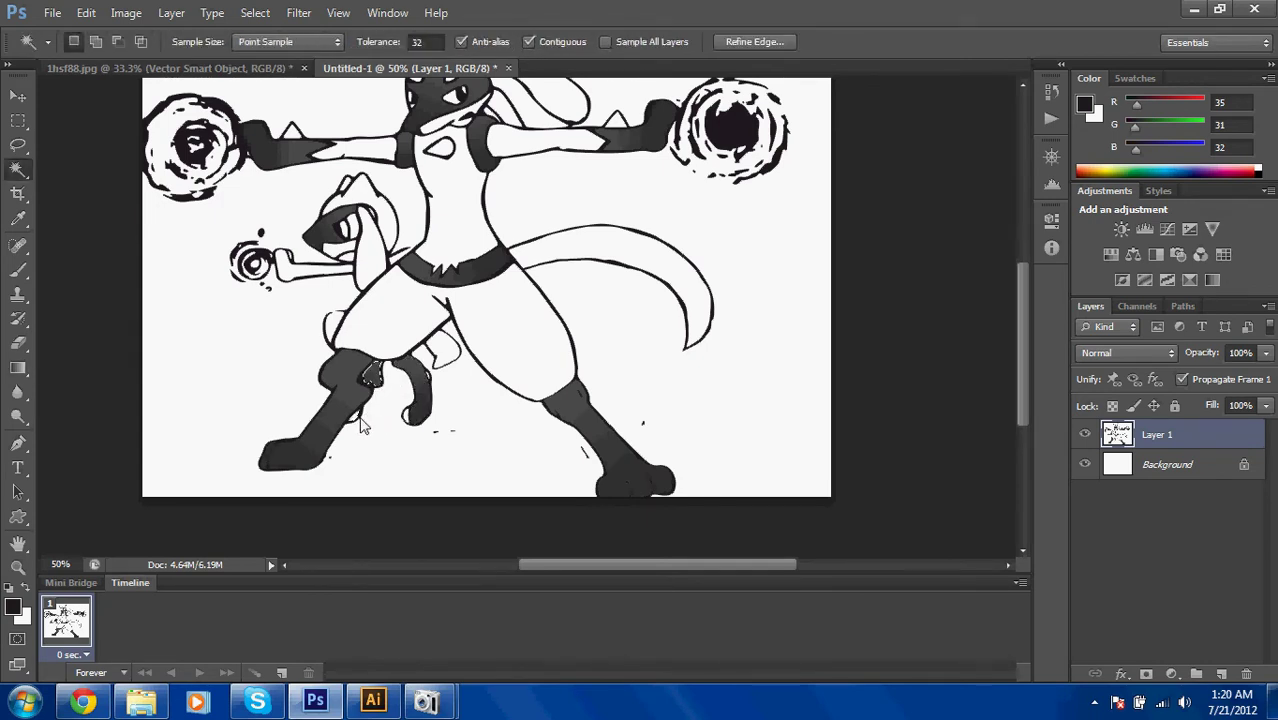
Try Magic Wand selections around the small figure's foot and undo the last gradient fills on its legs.
{"action": "key", "text": "g"}
{"action": "key", "text": "w"}
{"action": "left_click", "coordinate": [425, 413]}
{"action": "key", "text": "g"}
{"action": "key", "text": "w"}
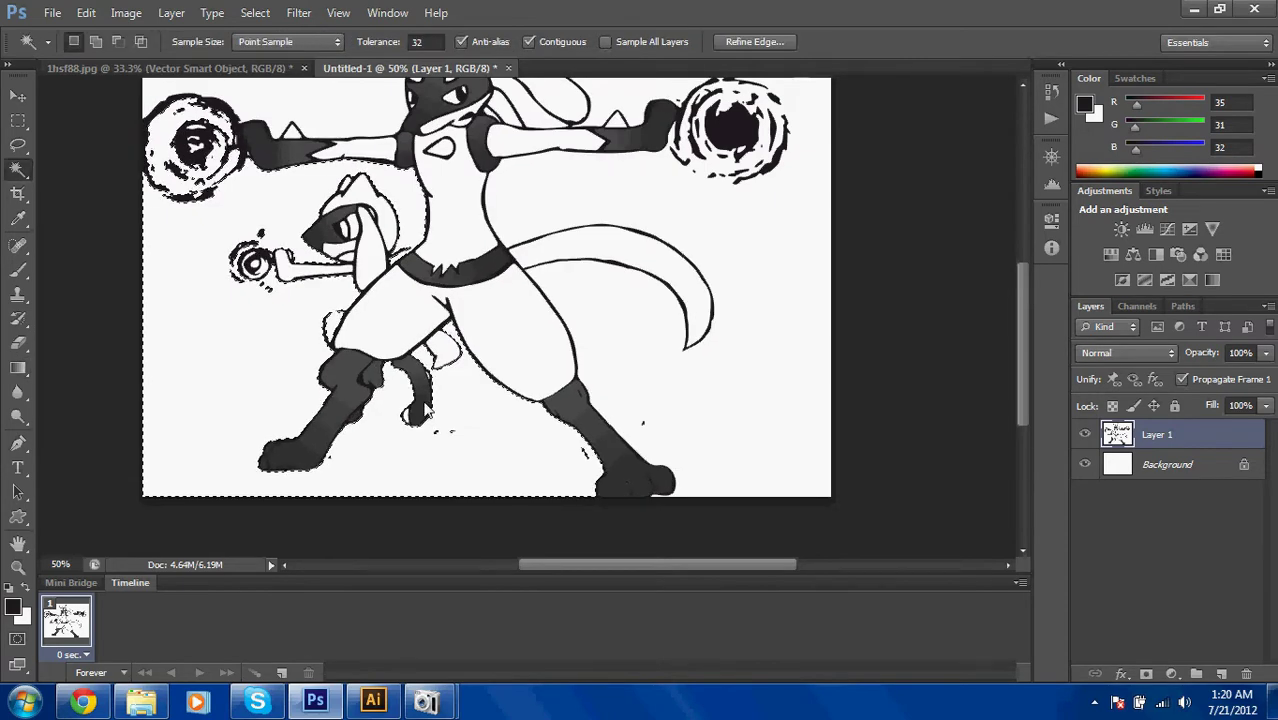
{"action": "left_click", "coordinate": [441, 434]}
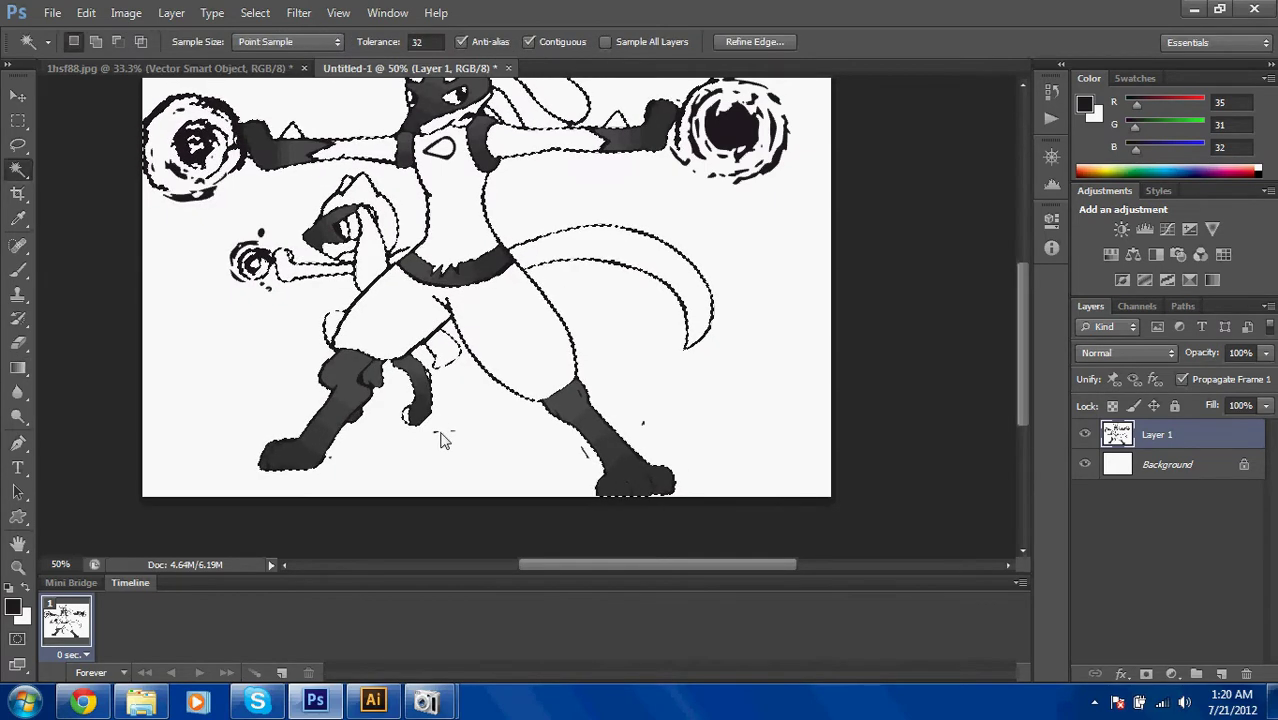
{"action": "left_click", "coordinate": [443, 420]}
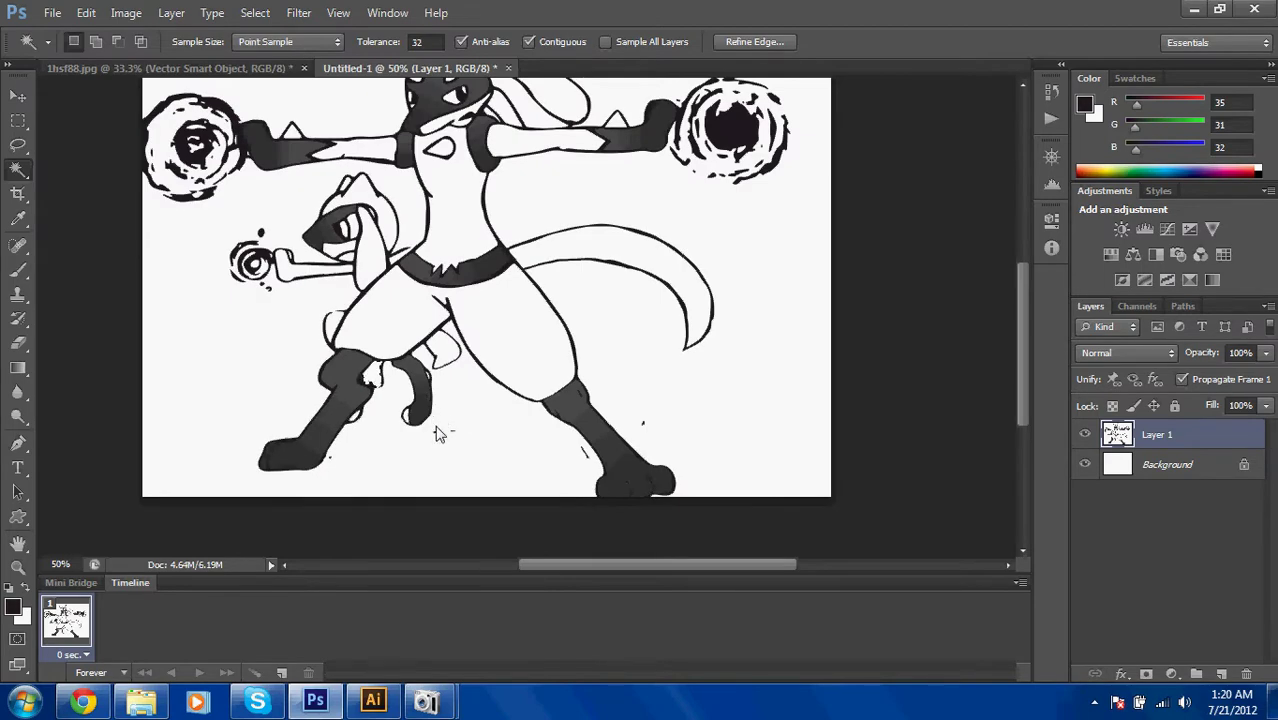
{"action": "key", "text": "Delete"}
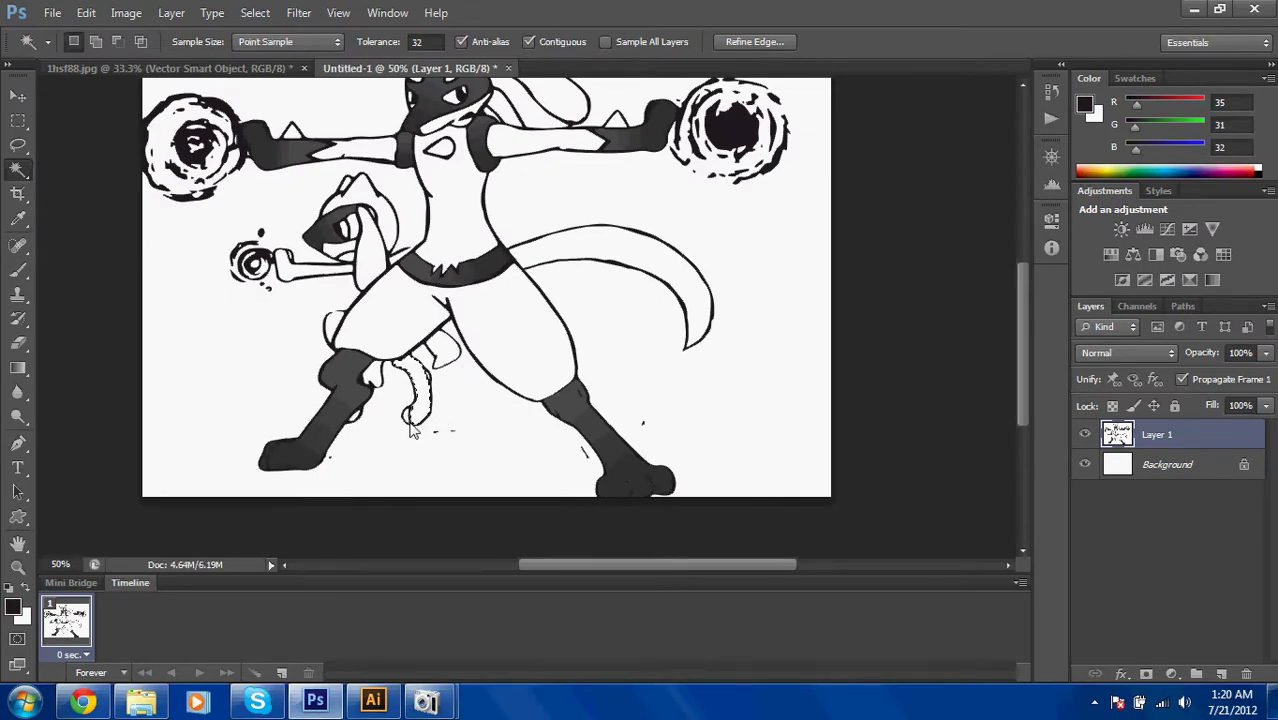
Fill the small figure's lower leg with its toe, and the leg patches behind the bent knee, with the dark grey gradient.
{"action": "key", "text": "g"}
{"action": "left_click_drag", "start_coordinate": [420, 425], "coordinate": [396, 368]}
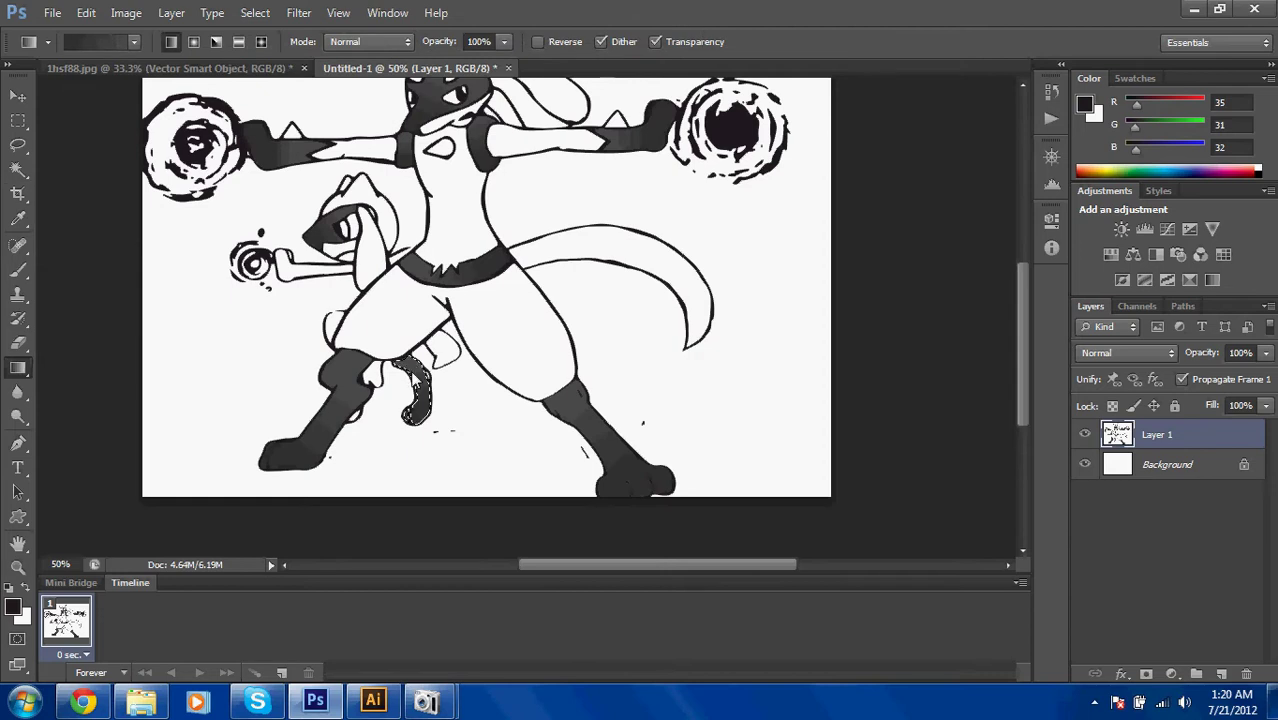
{"action": "key", "text": "w"}
{"action": "key", "text": "shift"}
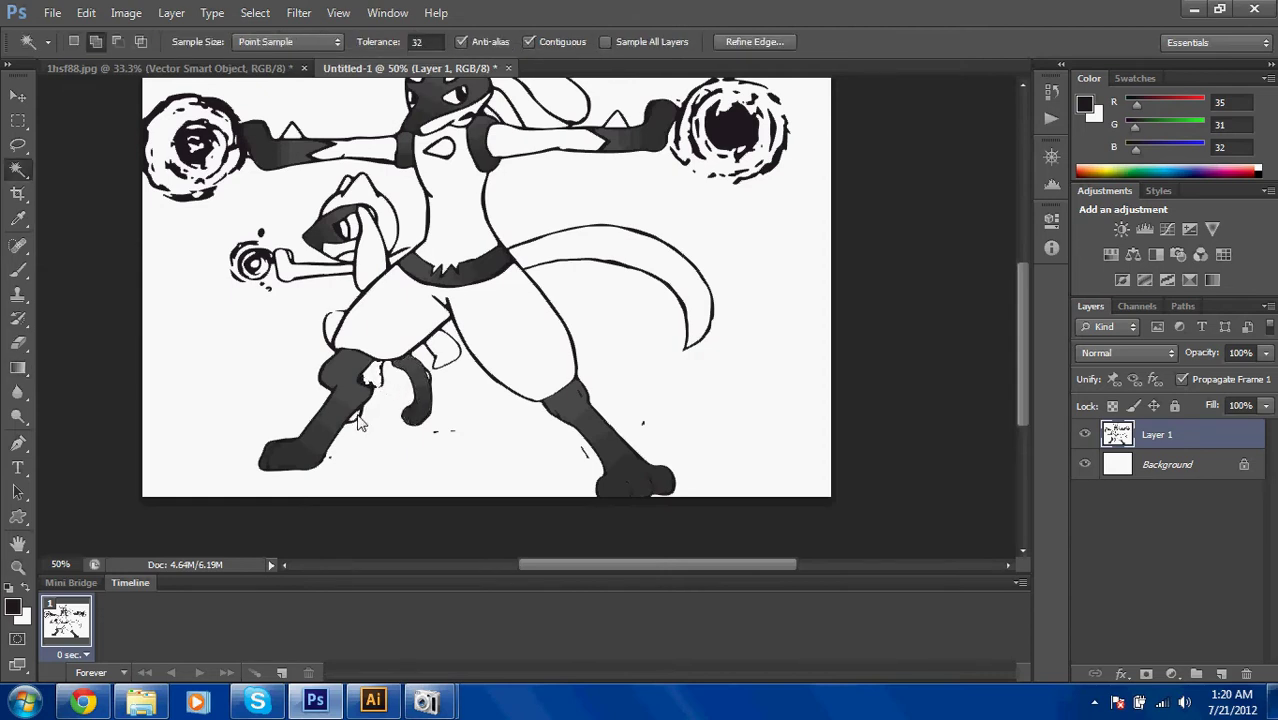
{"action": "key", "text": "g"}
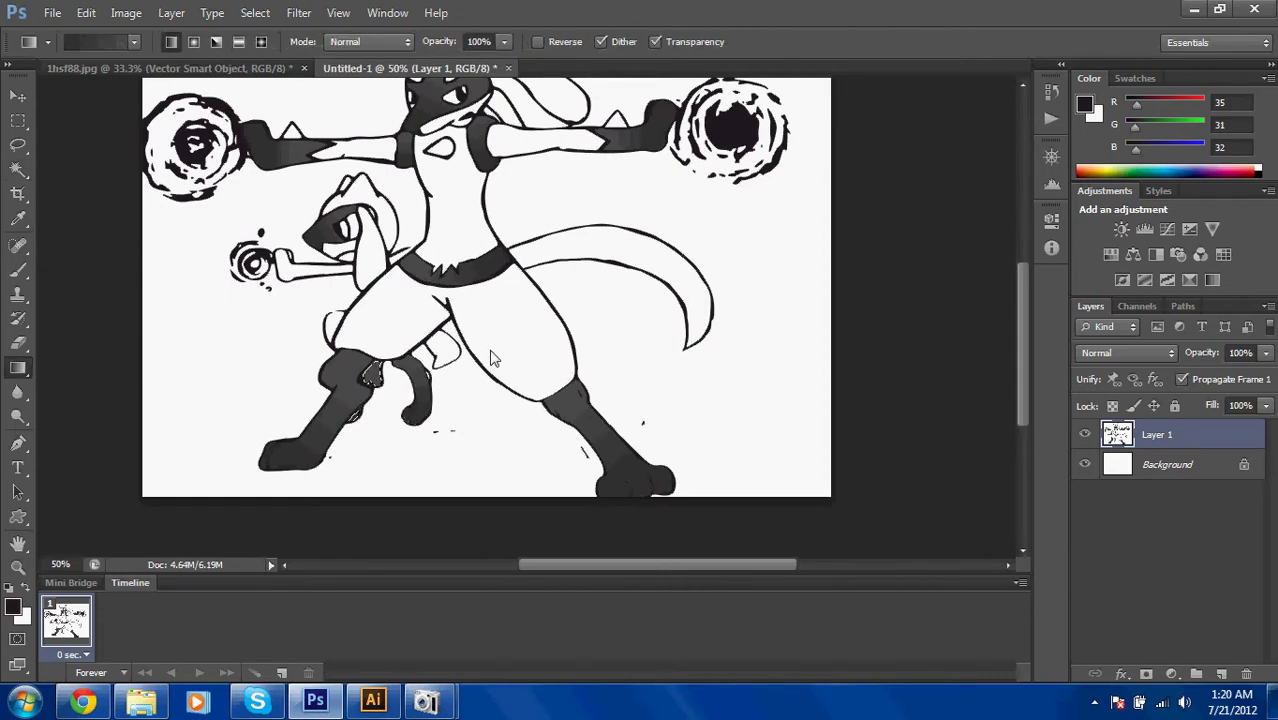
Fill the long appendage hanging from the small figure's head with the dark grey gradient and clear the selection.
{"action": "key", "text": "w"}
{"action": "left_click", "coordinate": [369, 268]}
{"action": "key", "text": "g"}
{"action": "left_click_drag", "start_coordinate": [376, 221], "coordinate": [378, 216]}
{"action": "scroll", "coordinate": [440, 248], "scroll_direction": "up", "scroll_amount": 3}
{"action": "key", "text": "ctrl+d"}
Fill the two long appendages behind the large figure's head with the dark grey gradient.
{"action": "key", "text": "w"}
{"action": "left_click", "coordinate": [568, 170]}
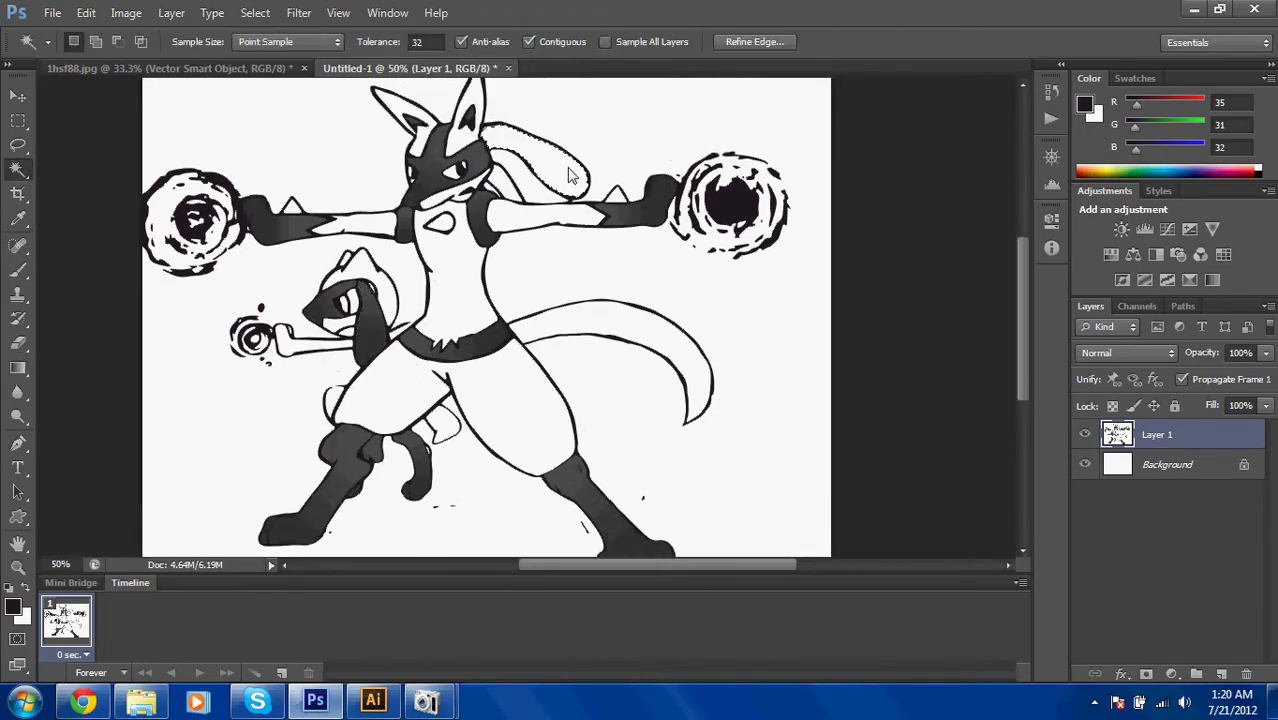
{"action": "key", "text": "g"}
{"action": "left_click_drag", "start_coordinate": [574, 178], "coordinate": [529, 156]}
{"action": "key", "text": "w"}
{"action": "left_click", "coordinate": [508, 190]}
{"action": "key", "text": "g"}
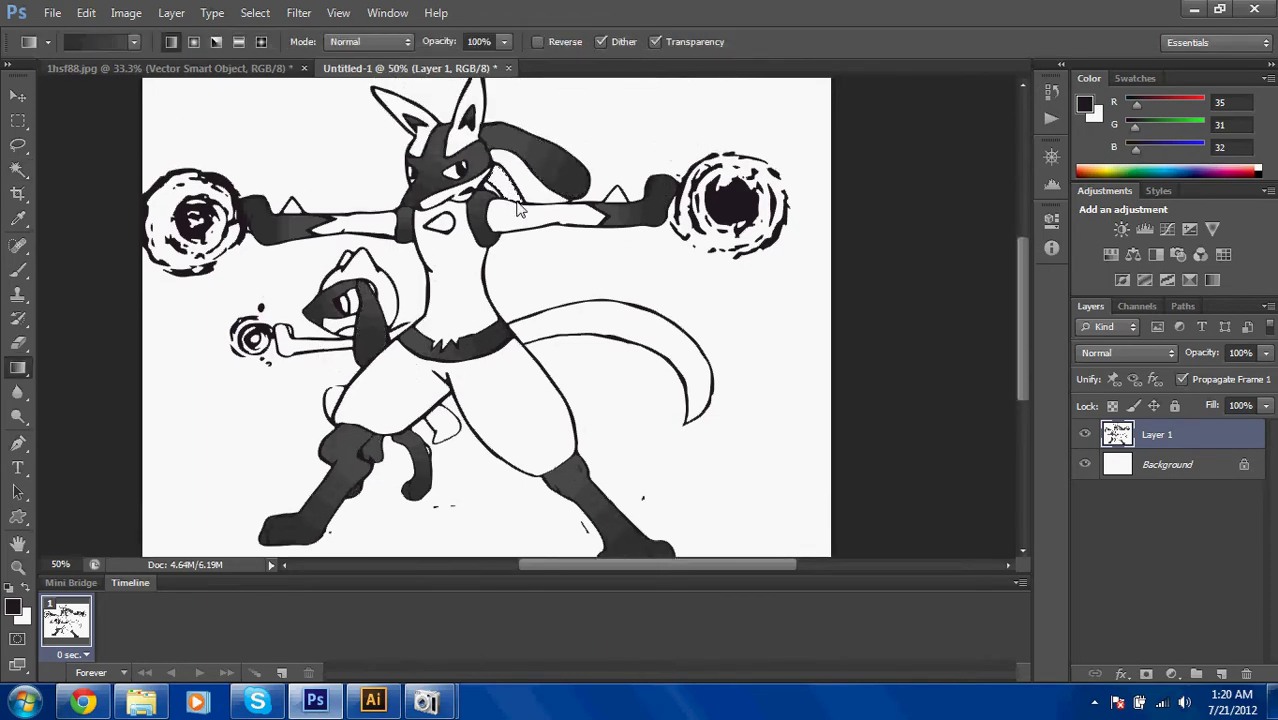
{"action": "scroll", "coordinate": [621, 247], "scroll_direction": "down", "scroll_amount": 3}
{"action": "scroll", "coordinate": [621, 247], "scroll_direction": "up", "scroll_amount": 3}
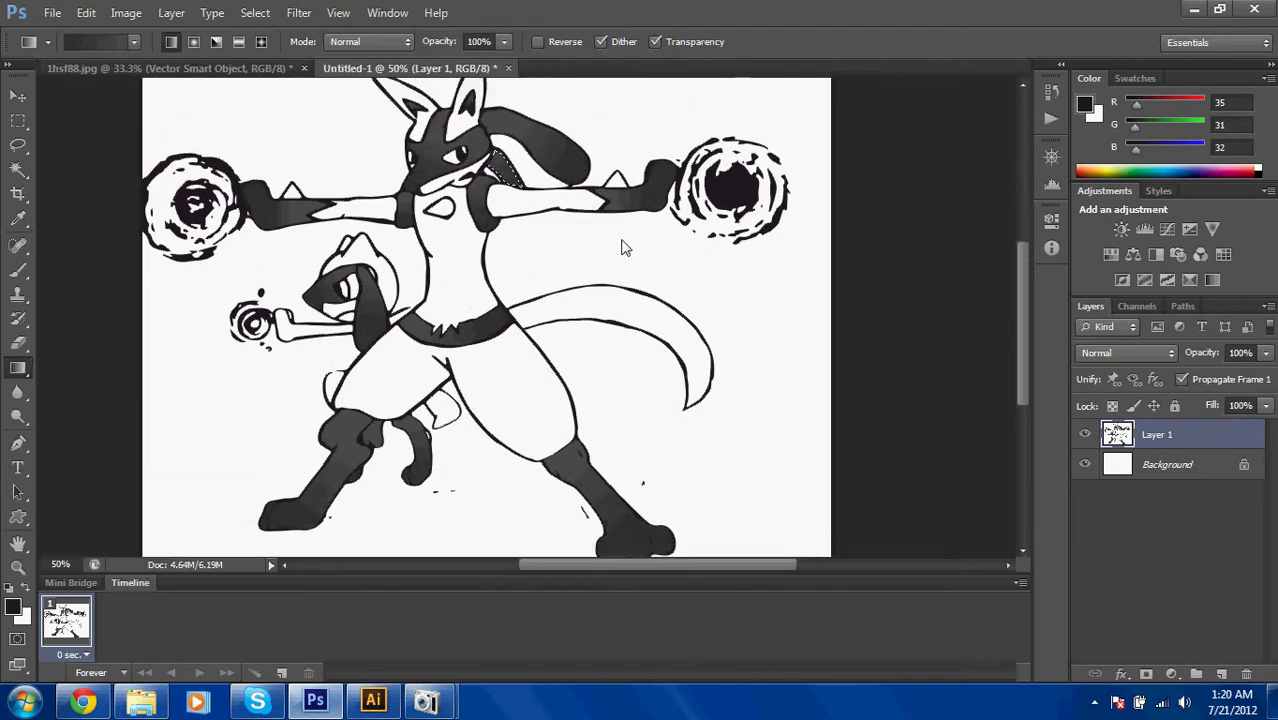
{"action": "scroll", "coordinate": [621, 247], "scroll_direction": "down", "scroll_amount": 3}
{"action": "scroll", "coordinate": [557, 290], "scroll_direction": "up", "scroll_amount": 3}
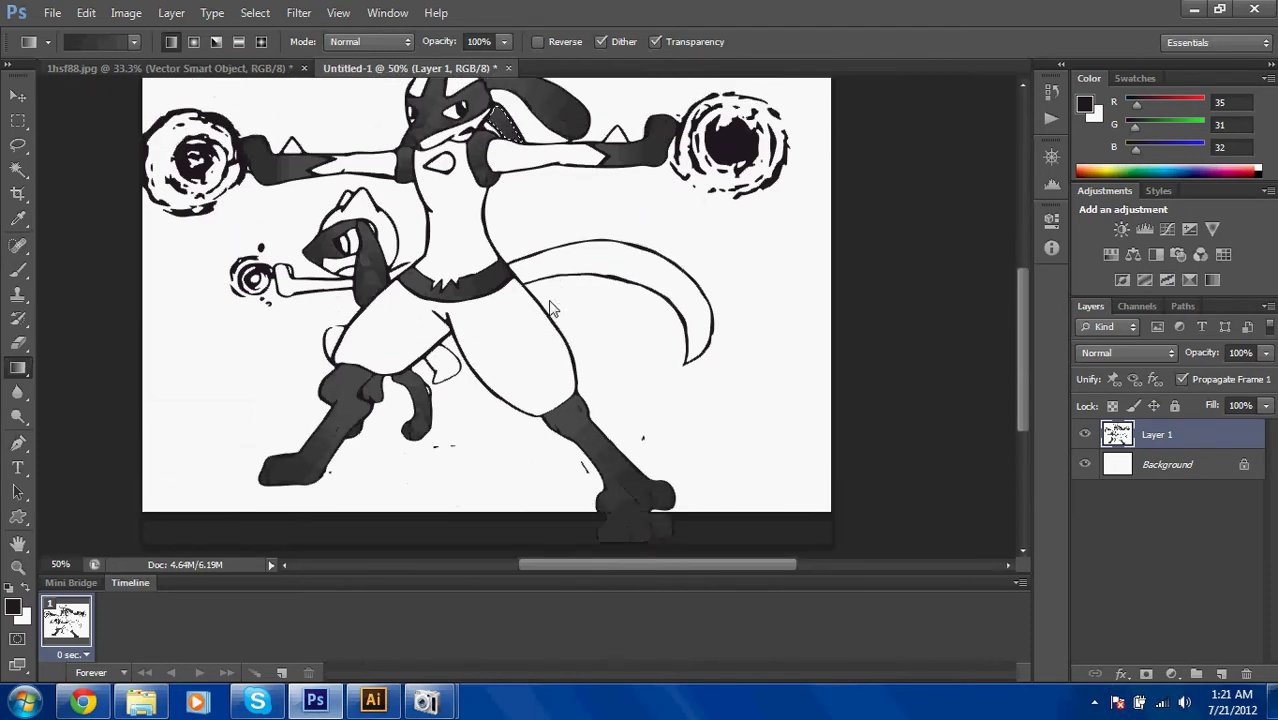
{"action": "scroll", "coordinate": [540, 310], "scroll_direction": "down", "scroll_amount": 3}
Select the large figure's thigh area and fill it with the blue gradient preset, redrawing the gradient to adjust its shading.
{"action": "key", "text": "w"}
{"action": "key", "text": "g"}
{"action": "key", "text": "w"}
{"action": "scroll", "coordinate": [515, 330], "scroll_direction": "up", "scroll_amount": 2}
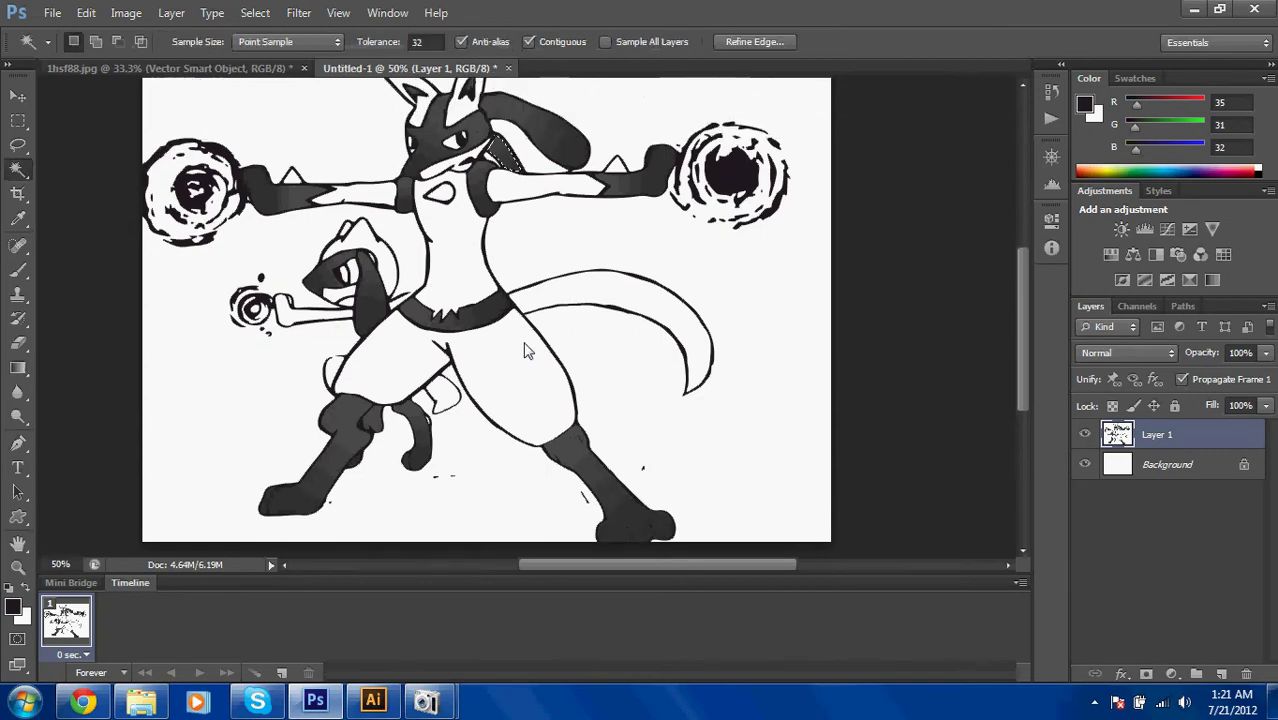
{"action": "left_click", "coordinate": [511, 393]}
{"action": "key", "text": "g"}
{"action": "left_click", "coordinate": [134, 41]}
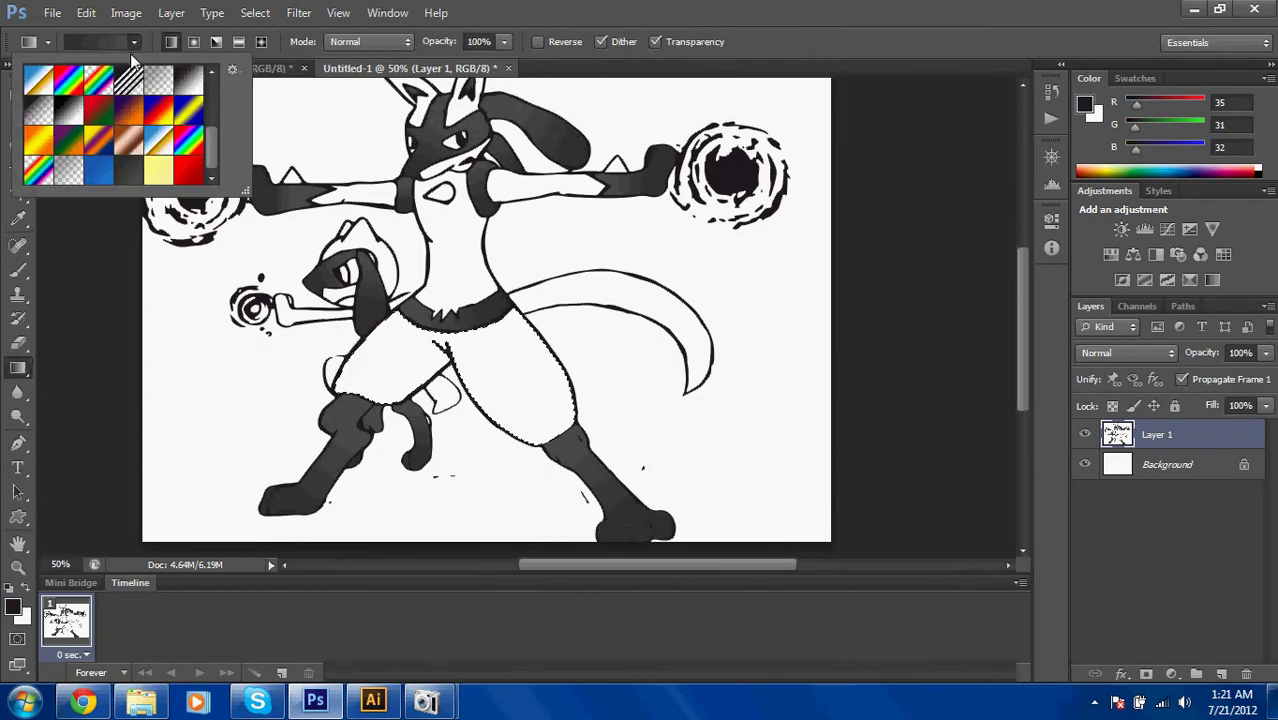
{"action": "key", "text": "w"}
{"action": "key", "text": "g"}
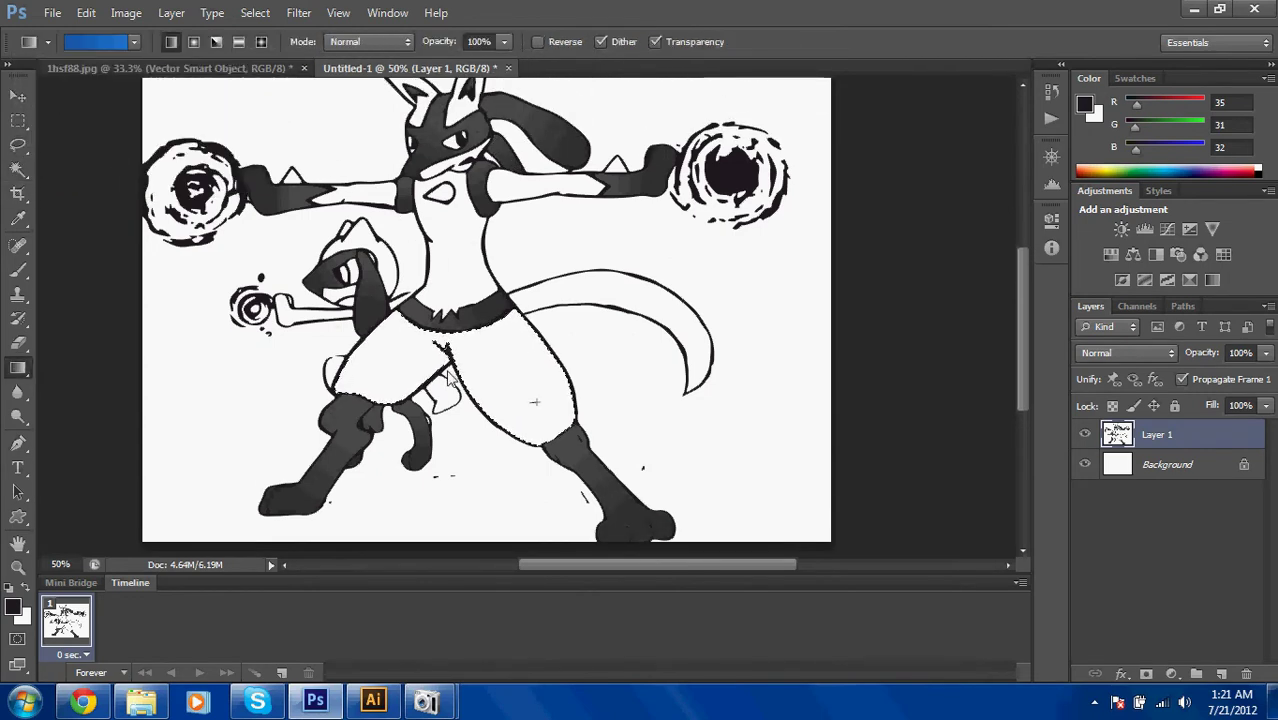
{"action": "left_click_drag", "start_coordinate": [408, 402], "coordinate": [532, 348]}
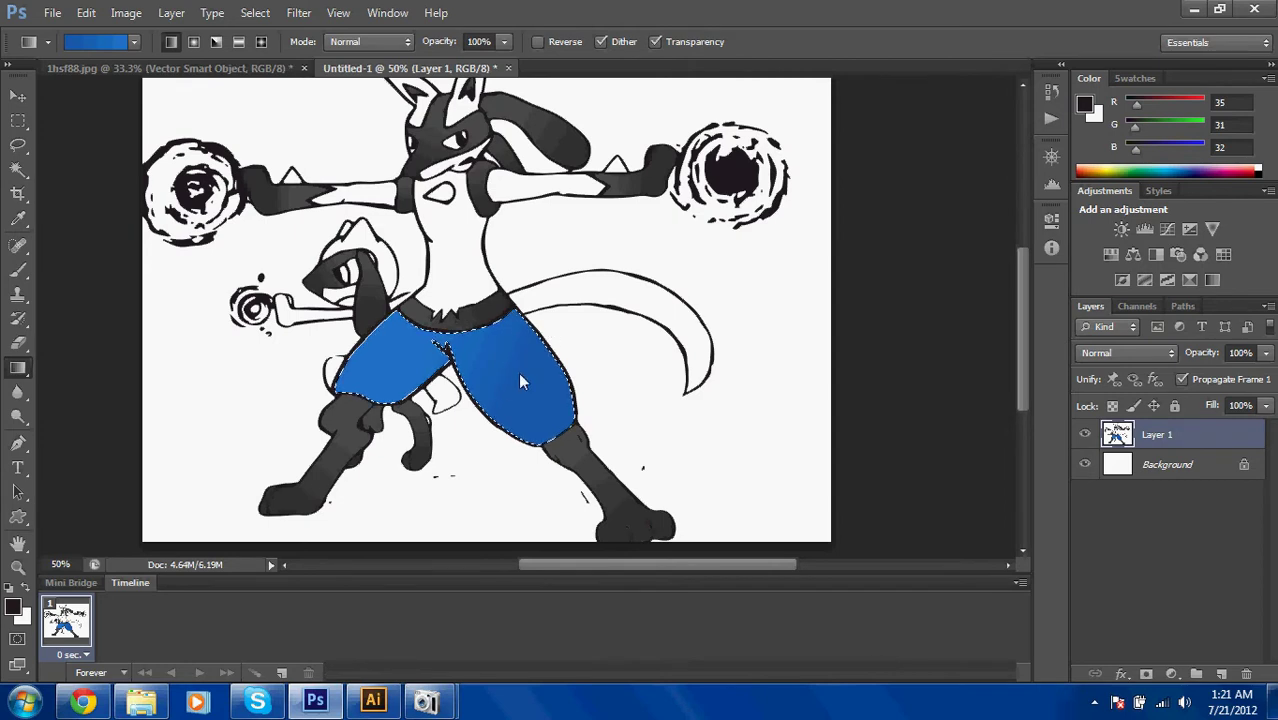
{"action": "left_click_drag", "start_coordinate": [376, 340], "coordinate": [411, 365]}
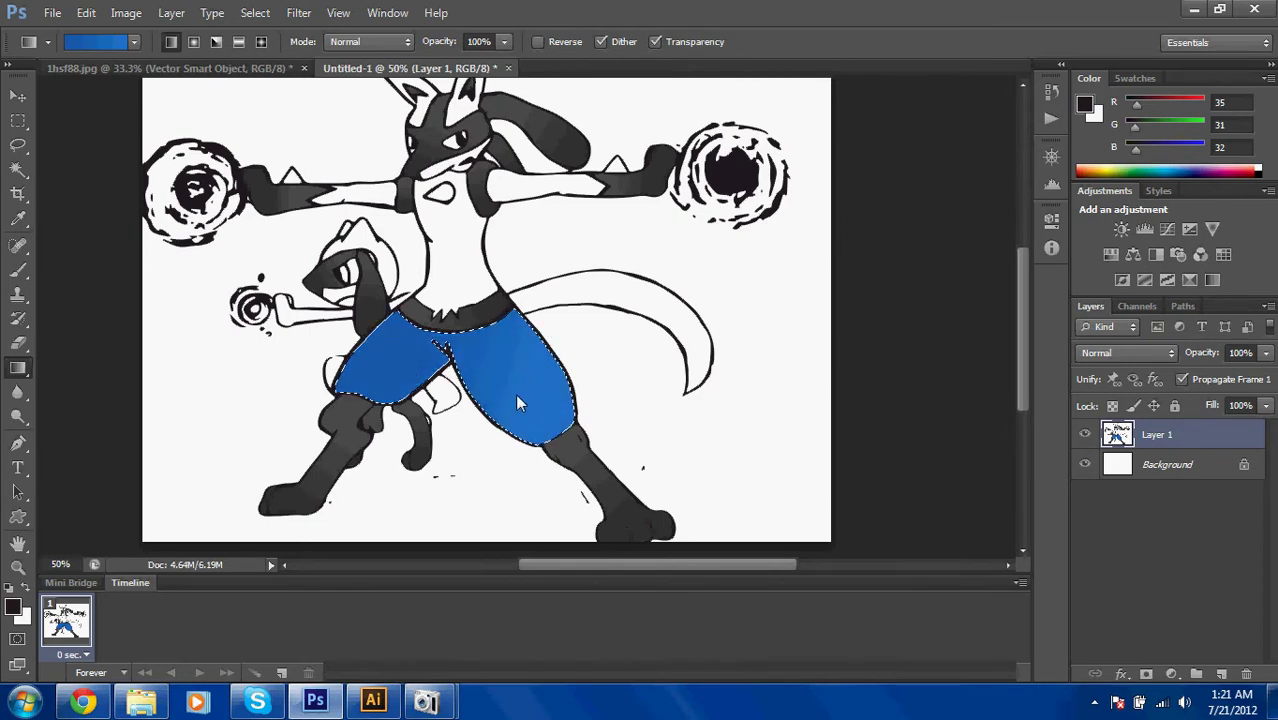
{"action": "left_click_drag", "start_coordinate": [467, 327], "coordinate": [520, 350]}
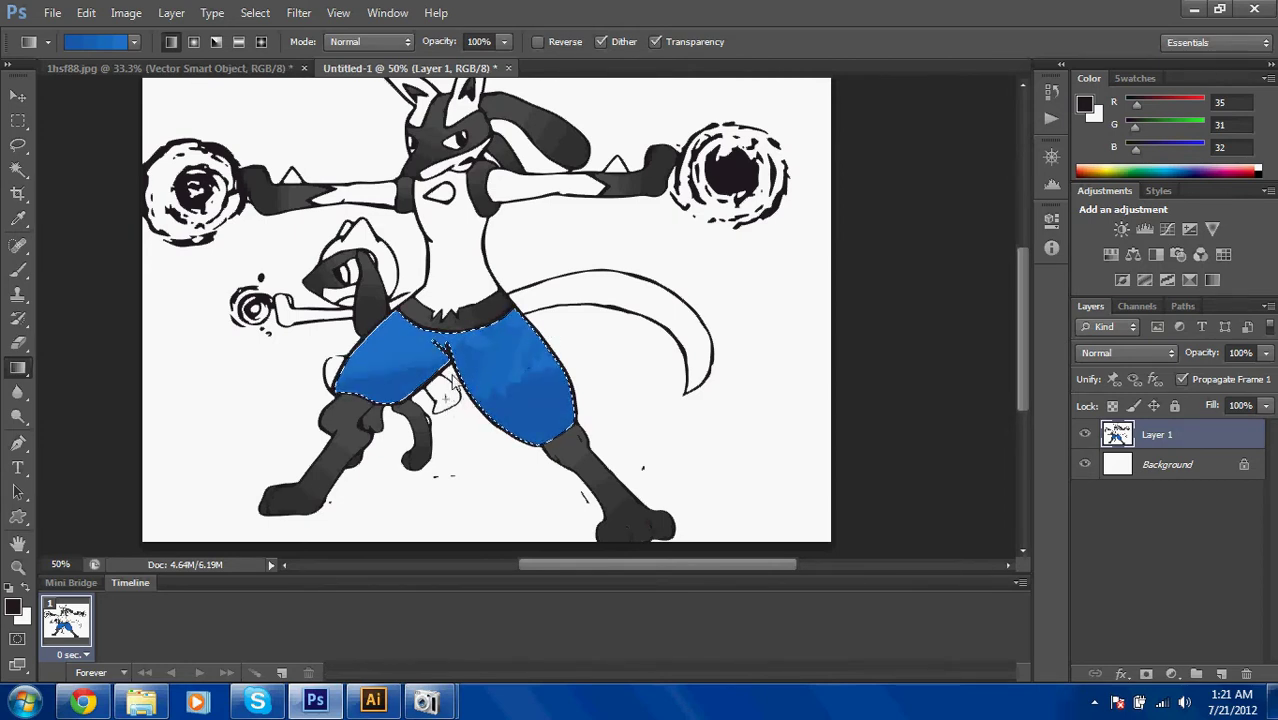
Select the large figure's tail and fill it with the blue gradient, redrawing it along the curve.
{"action": "key", "text": "w"}
{"action": "left_click", "coordinate": [596, 303]}
{"action": "key", "text": "g"}
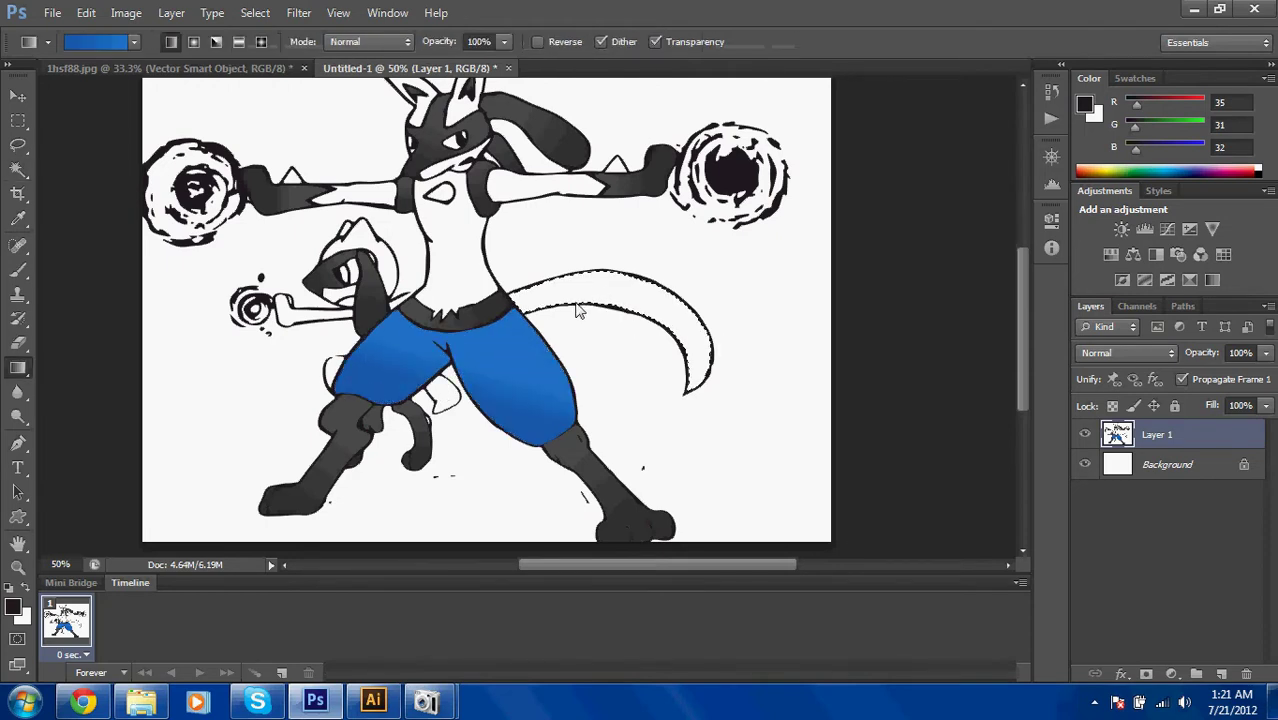
{"action": "left_click_drag", "start_coordinate": [600, 305], "coordinate": [700, 350]}
{"action": "left_click_drag", "start_coordinate": [563, 290], "coordinate": [685, 329]}
Select the large figure's two upper arms and fill each with the blue gradient.
{"action": "key", "text": "w"}
{"action": "left_click", "coordinate": [552, 197]}
{"action": "key", "text": "g"}
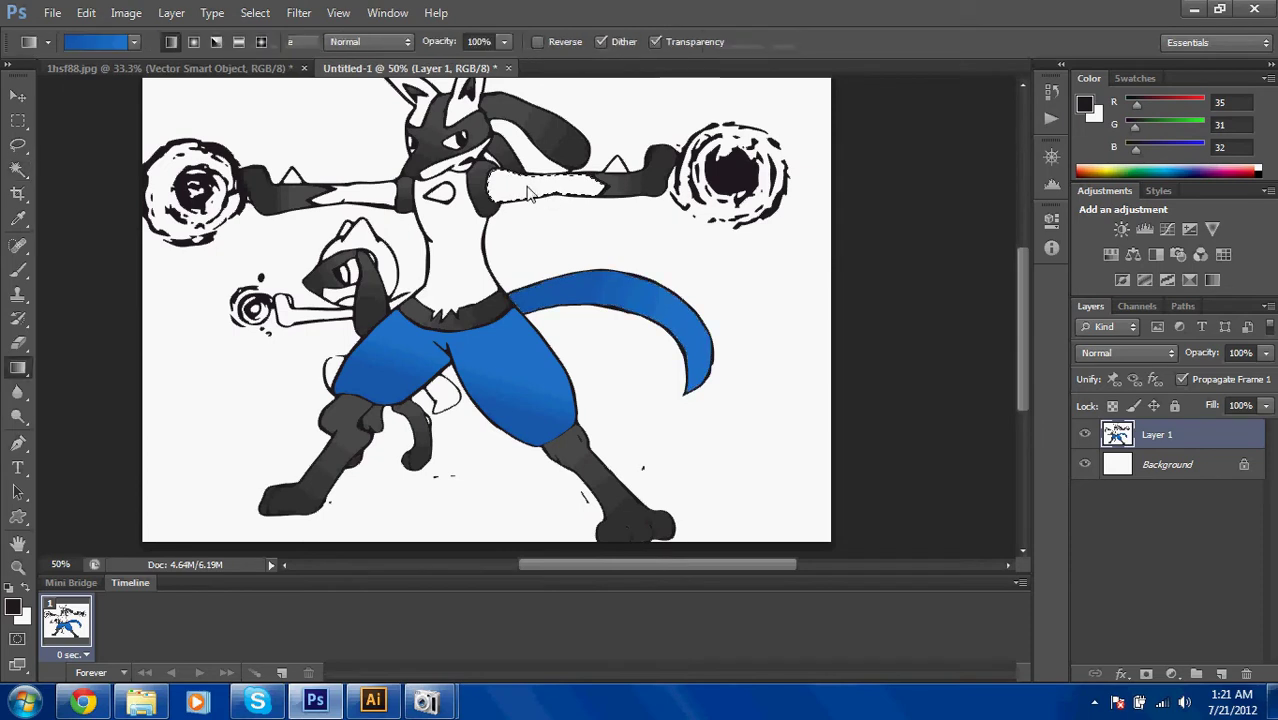
{"action": "left_click_drag", "start_coordinate": [512, 190], "coordinate": [585, 196]}
{"action": "key", "text": "w"}
{"action": "left_click", "coordinate": [378, 198]}
{"action": "key", "text": "g"}
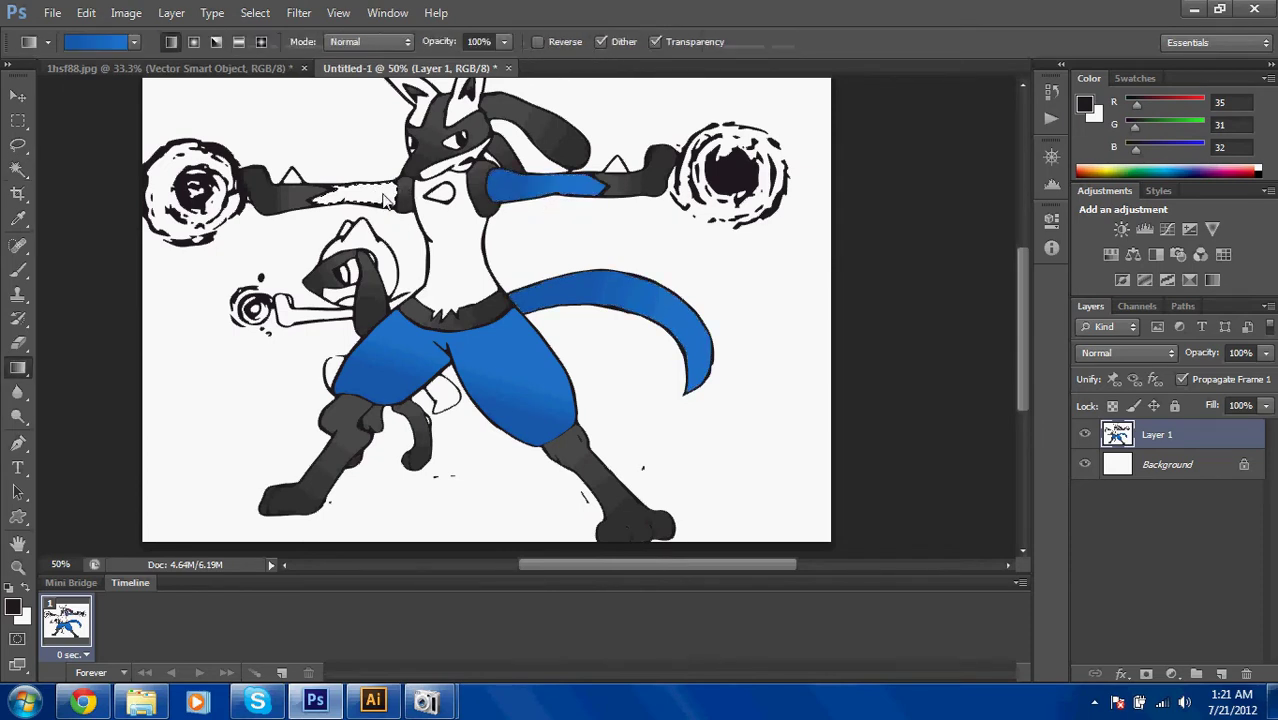
{"action": "left_click_drag", "start_coordinate": [322, 196], "coordinate": [394, 198]}
Select the ear above the large figure's forehead on the viewer's left and fill it with the blue gradient.
{"action": "scroll", "coordinate": [400, 195], "scroll_direction": "up", "scroll_amount": 2}
{"action": "key", "text": "w"}
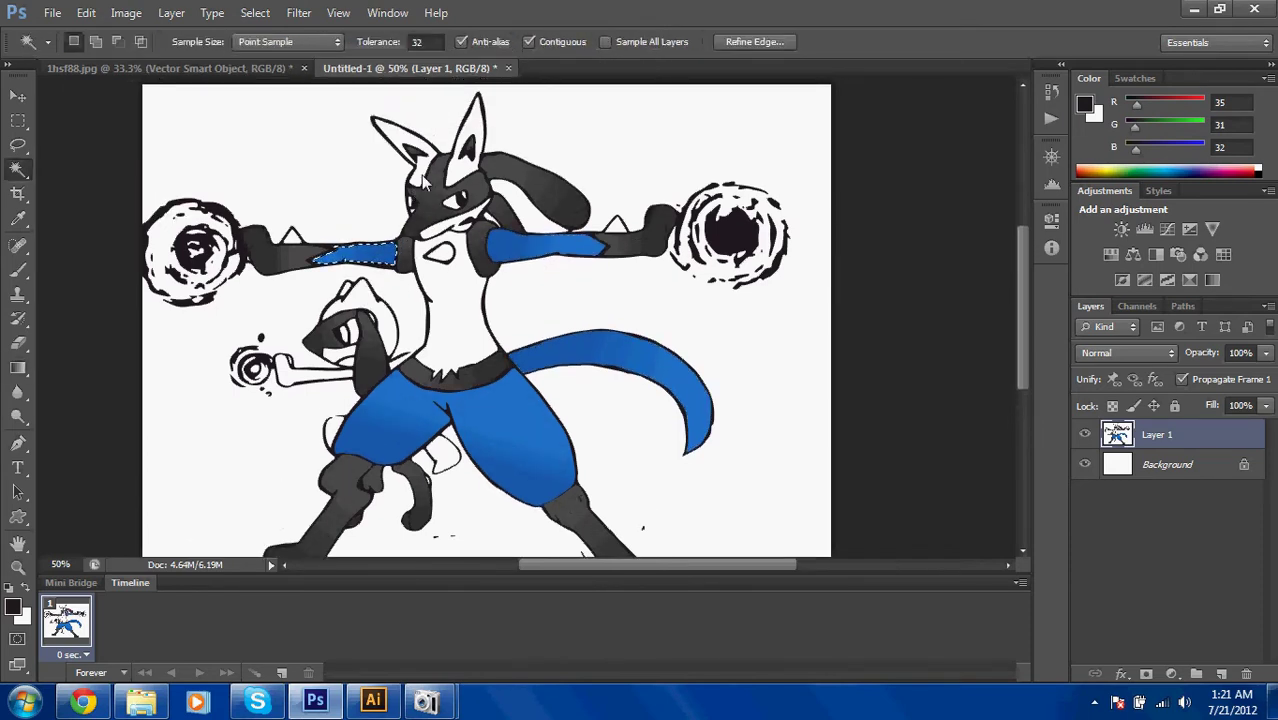
{"action": "left_click", "coordinate": [420, 177]}
{"action": "key", "text": "g"}
{"action": "left_click_drag", "start_coordinate": [400, 150], "coordinate": [445, 165]}
{"action": "key", "text": "w"}
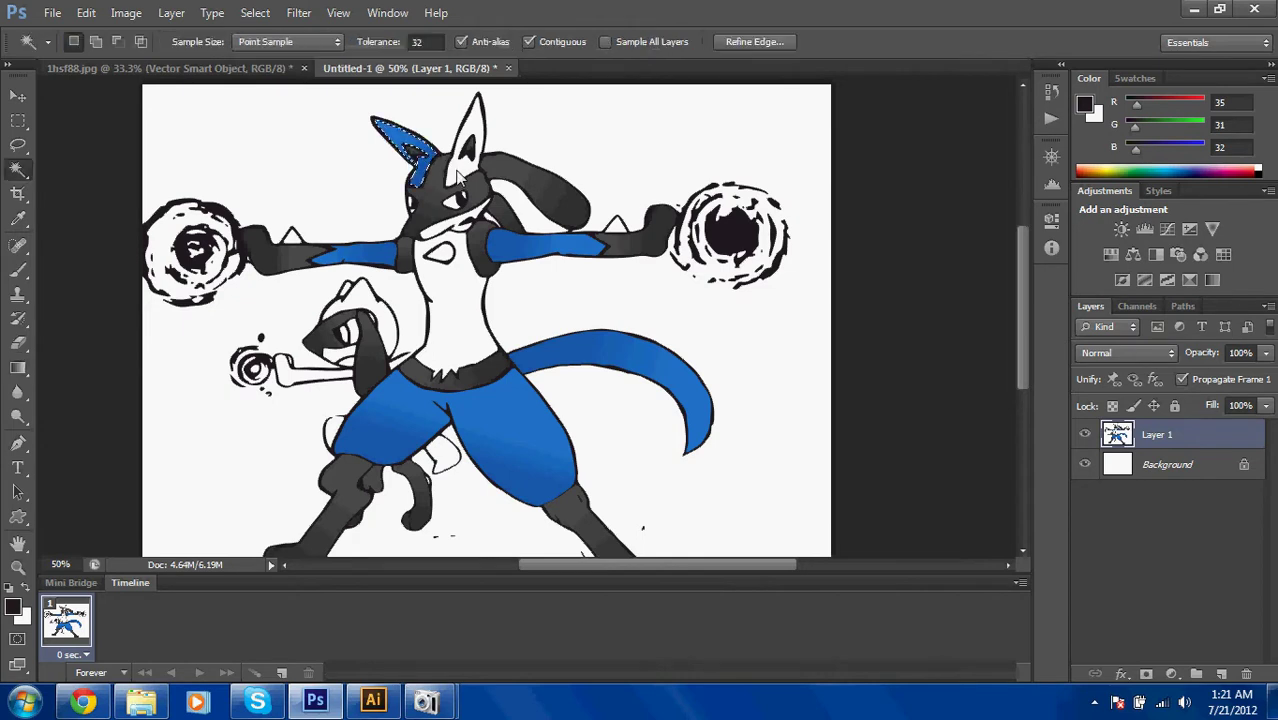
Select the large figure's two ears and lower face together and fill them with one blue gradient.
{"action": "left_click", "coordinate": [461, 162]}
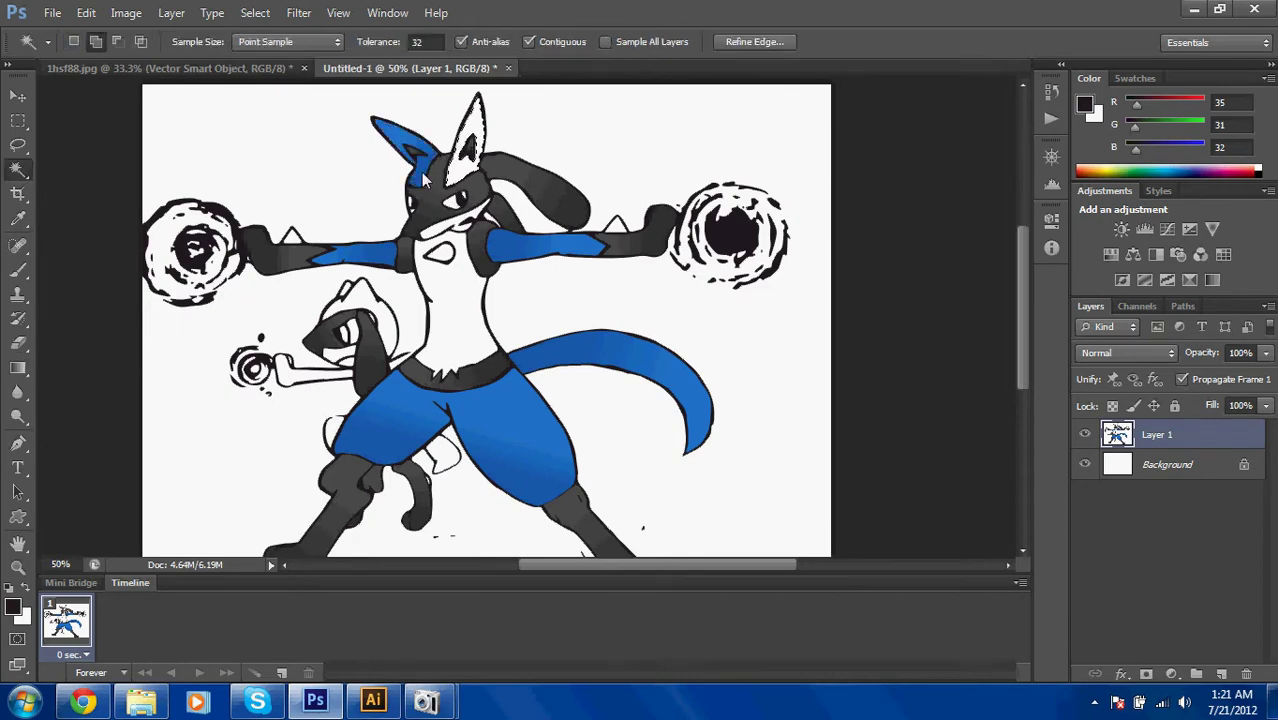
{"action": "left_click", "coordinate": [424, 178], "text": "shift"}
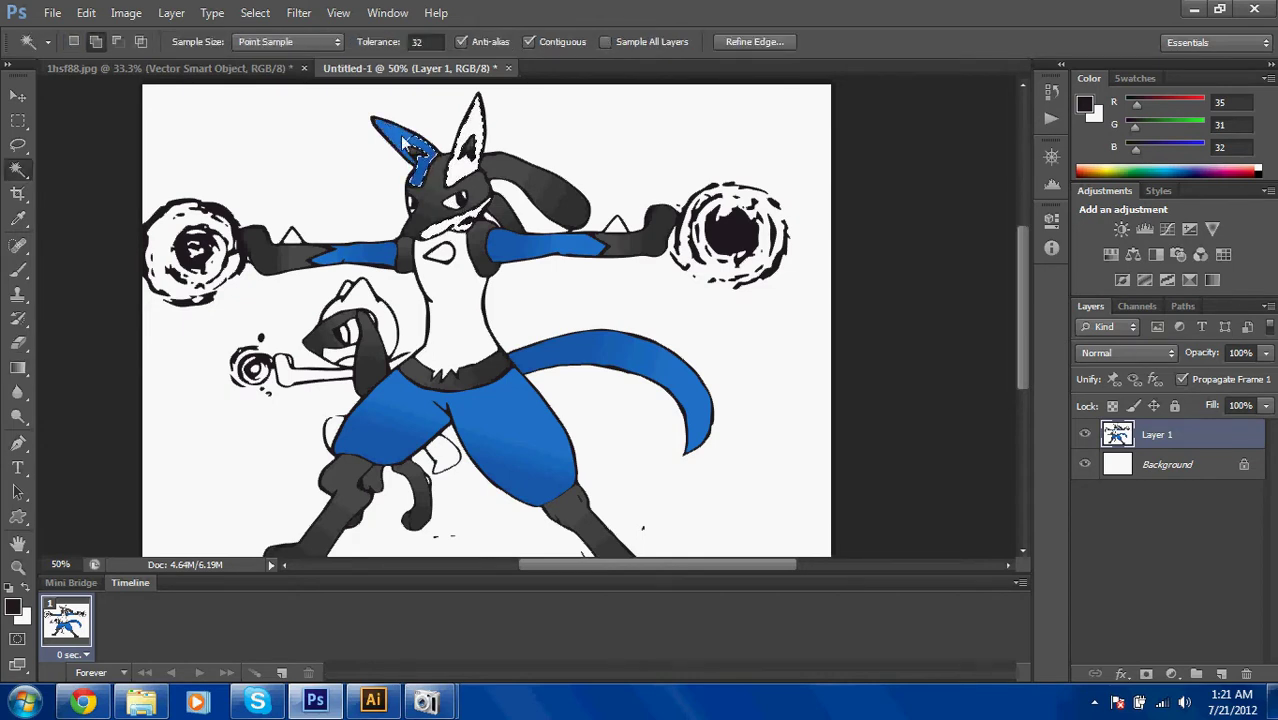
{"action": "key", "text": "g"}
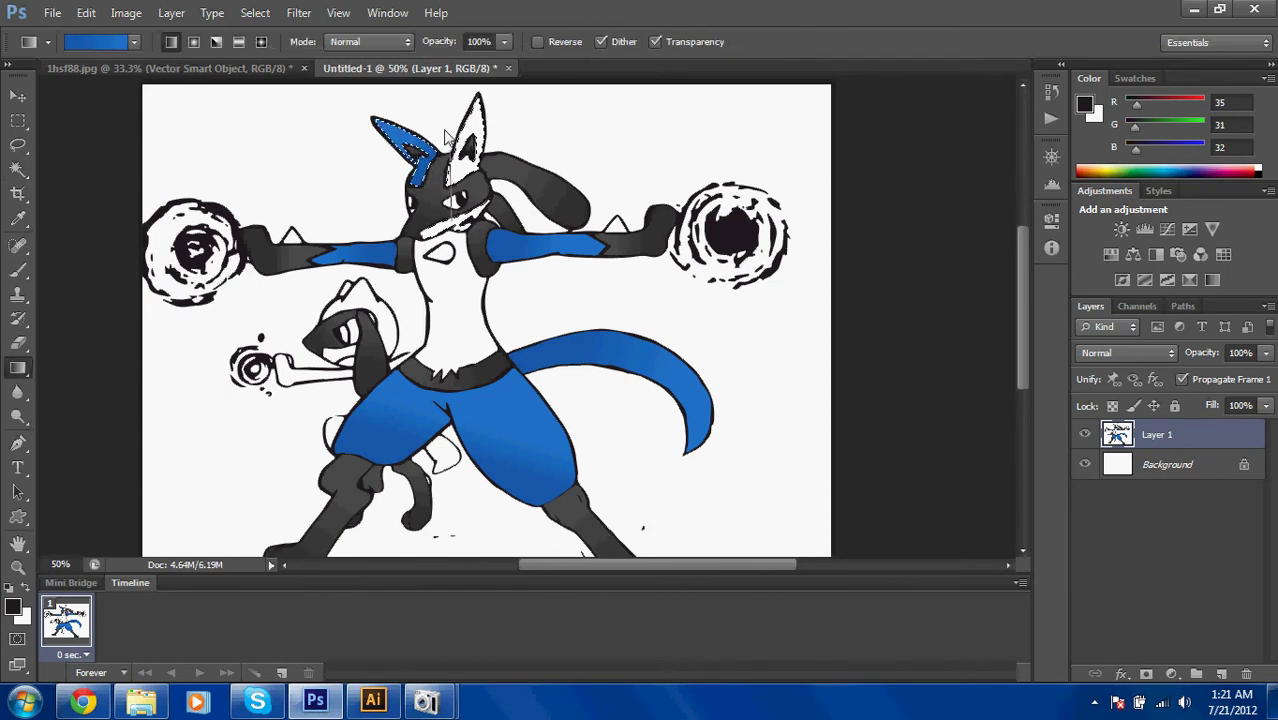
{"action": "left_click_drag", "start_coordinate": [447, 137], "coordinate": [500, 198]}
{"action": "scroll", "coordinate": [500, 200], "scroll_direction": "up", "scroll_amount": 1}
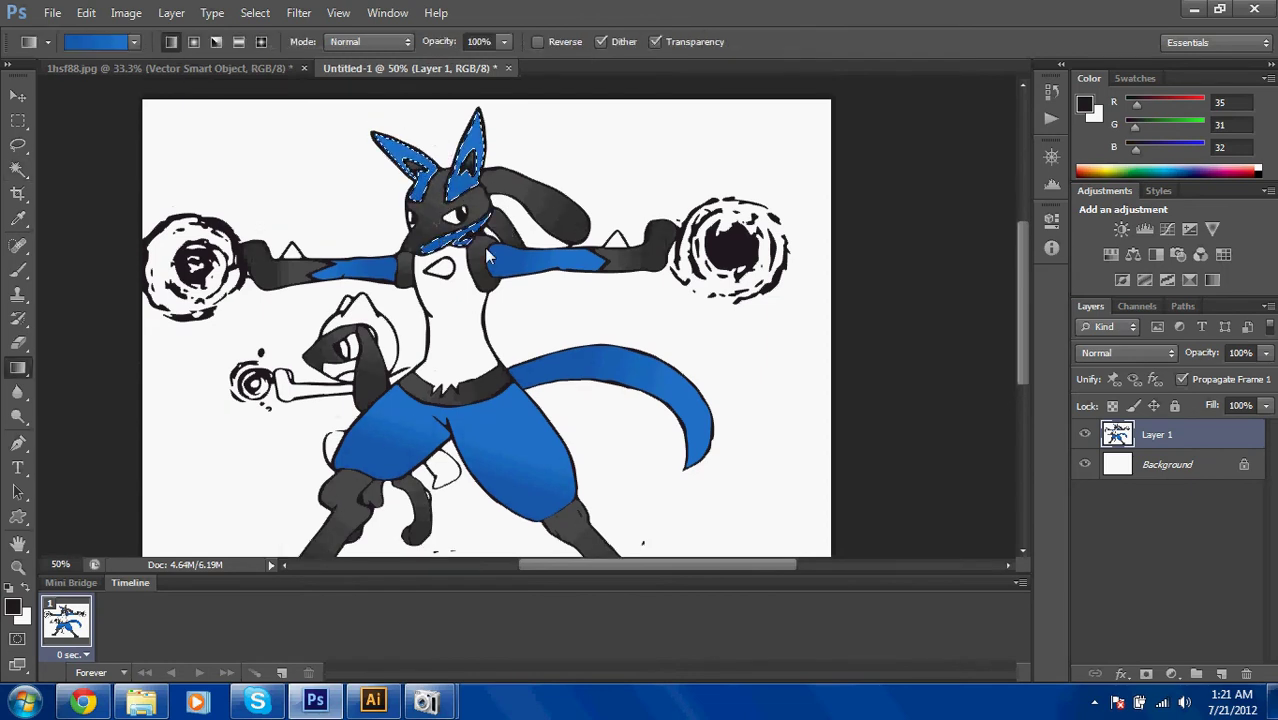
Select the small figure's outstretched arm and fill it with the blue gradient along its length.
{"action": "scroll", "coordinate": [486, 255], "scroll_direction": "down", "scroll_amount": 3}
{"action": "key", "text": "w"}
{"action": "left_click", "coordinate": [302, 258]}
{"action": "key", "text": "g"}
{"action": "left_click_drag", "start_coordinate": [296, 255], "coordinate": [344, 256]}
Select the small figure's pointed body part showing between the large figure's thighs and fill it with the blue gradient.
{"action": "key", "text": "w"}
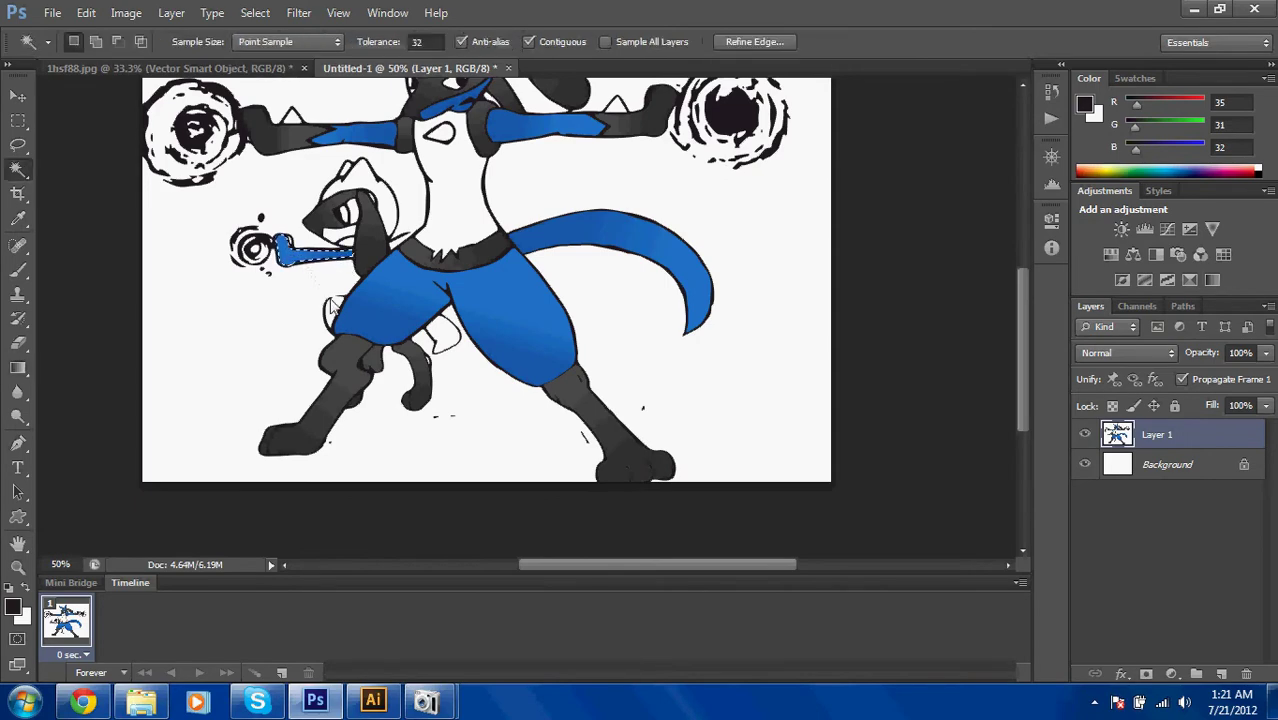
{"action": "left_click", "coordinate": [334, 305]}
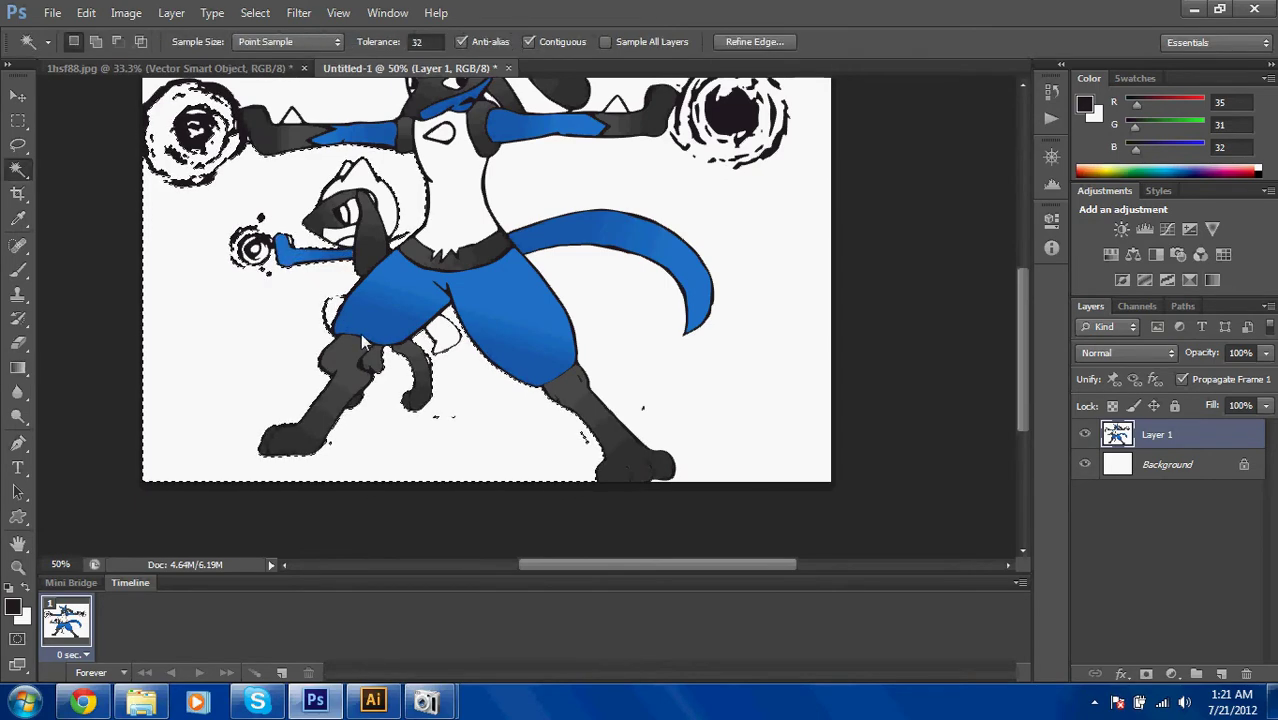
{"action": "left_click", "coordinate": [438, 338]}
{"action": "key", "text": "g"}
{"action": "left_click_drag", "start_coordinate": [440, 334], "coordinate": [474, 385]}
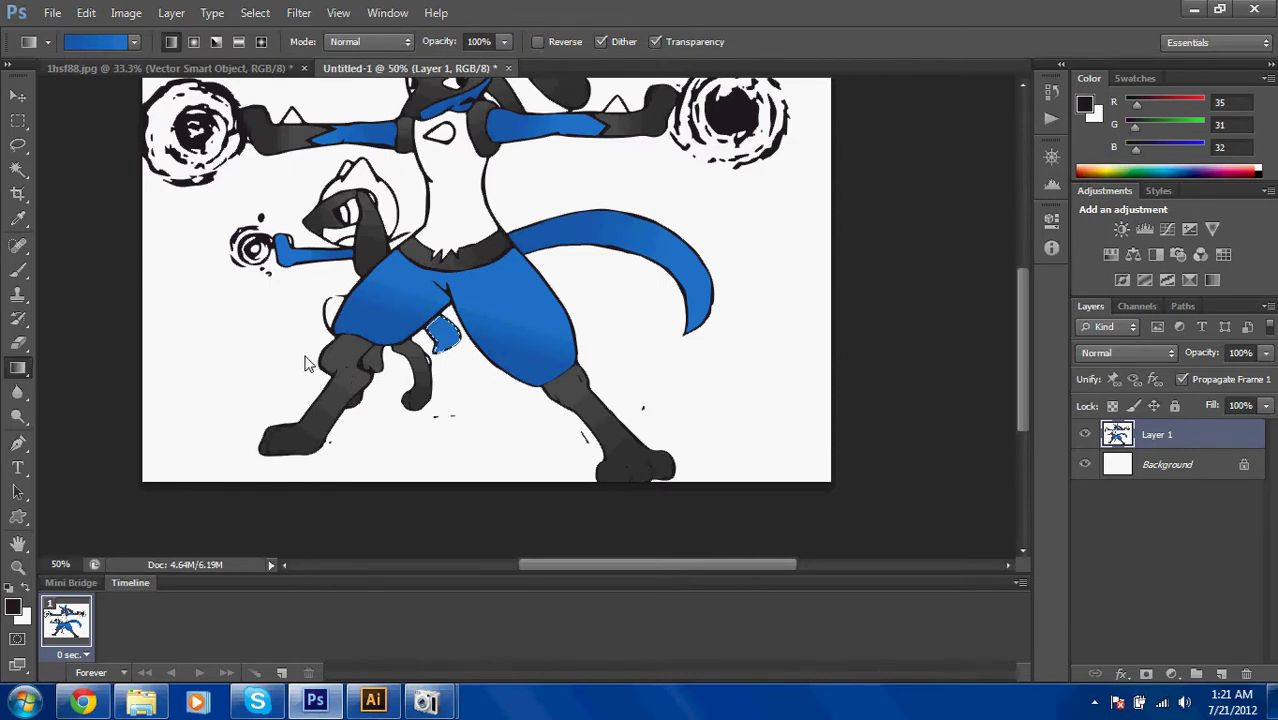
Select the small figure's head, ears and lower face and fill them with the blue gradient.
{"action": "scroll", "coordinate": [306, 364], "scroll_direction": "up", "scroll_amount": 2}
{"action": "key", "text": "w"}
{"action": "left_click", "coordinate": [342, 290]}
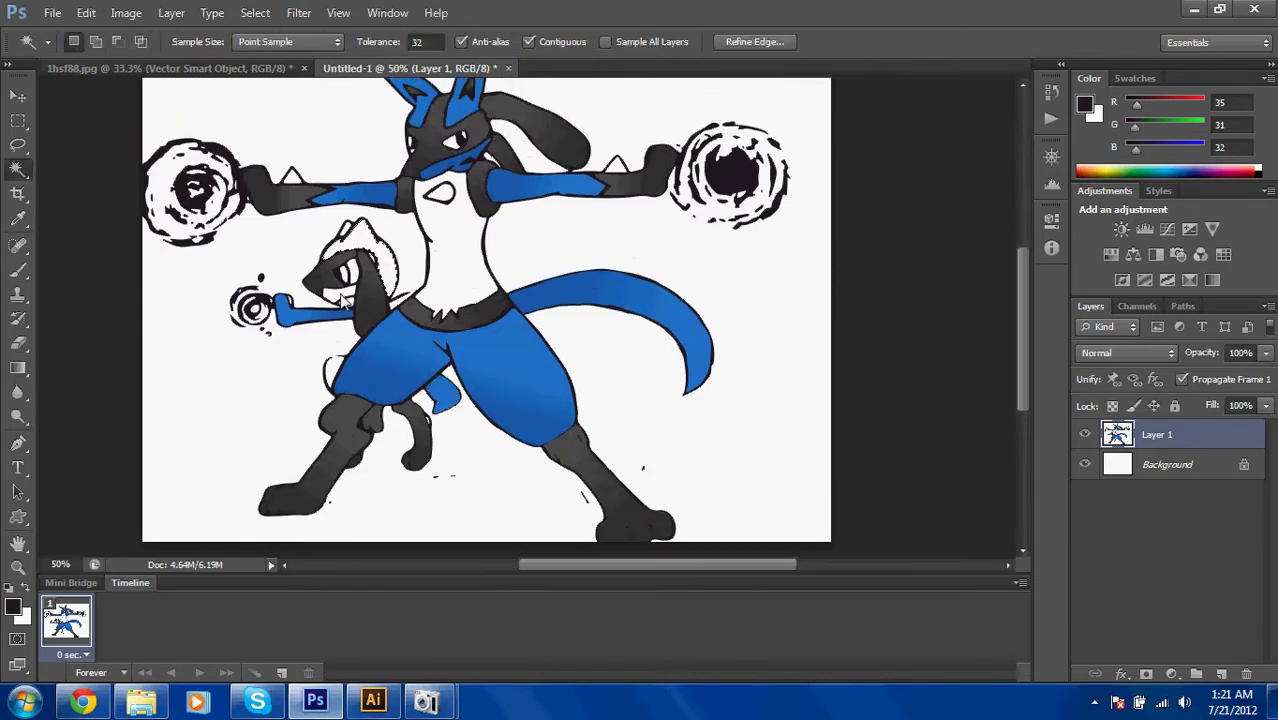
{"action": "key", "text": "g"}
{"action": "left_click_drag", "start_coordinate": [348, 295], "coordinate": [352, 240]}
{"action": "key", "text": "w"}
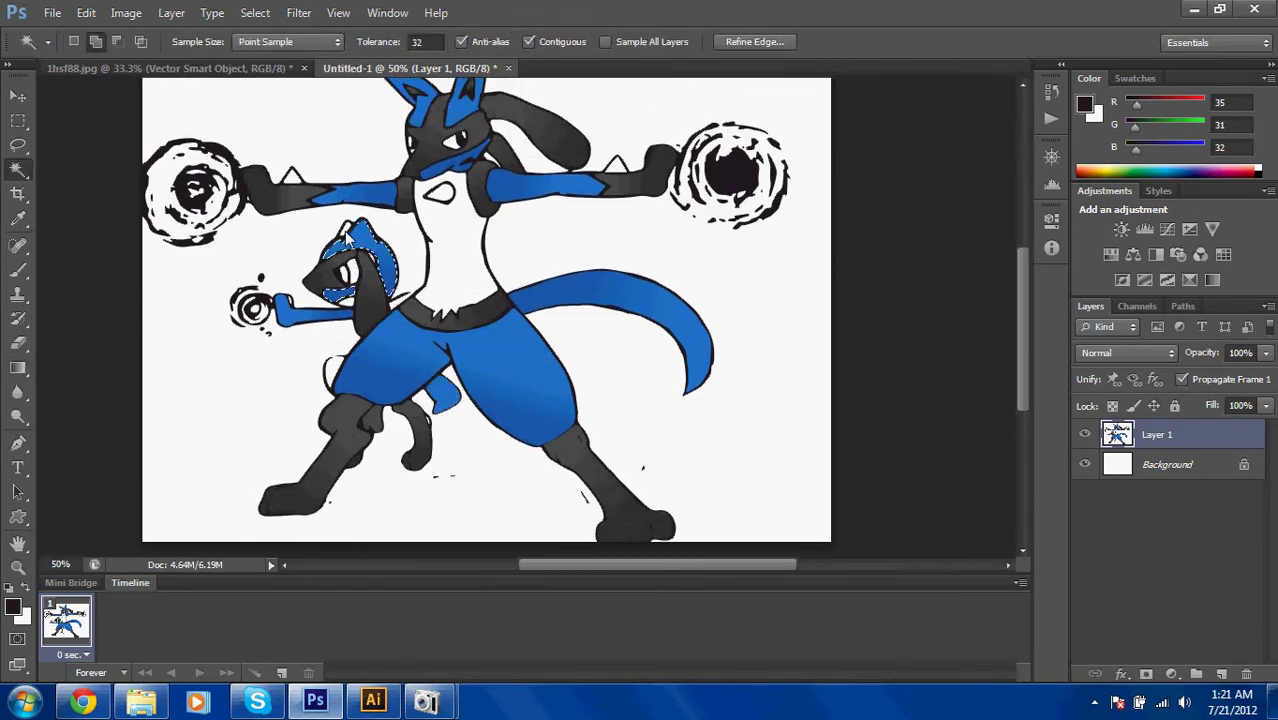
{"action": "key", "text": "g"}
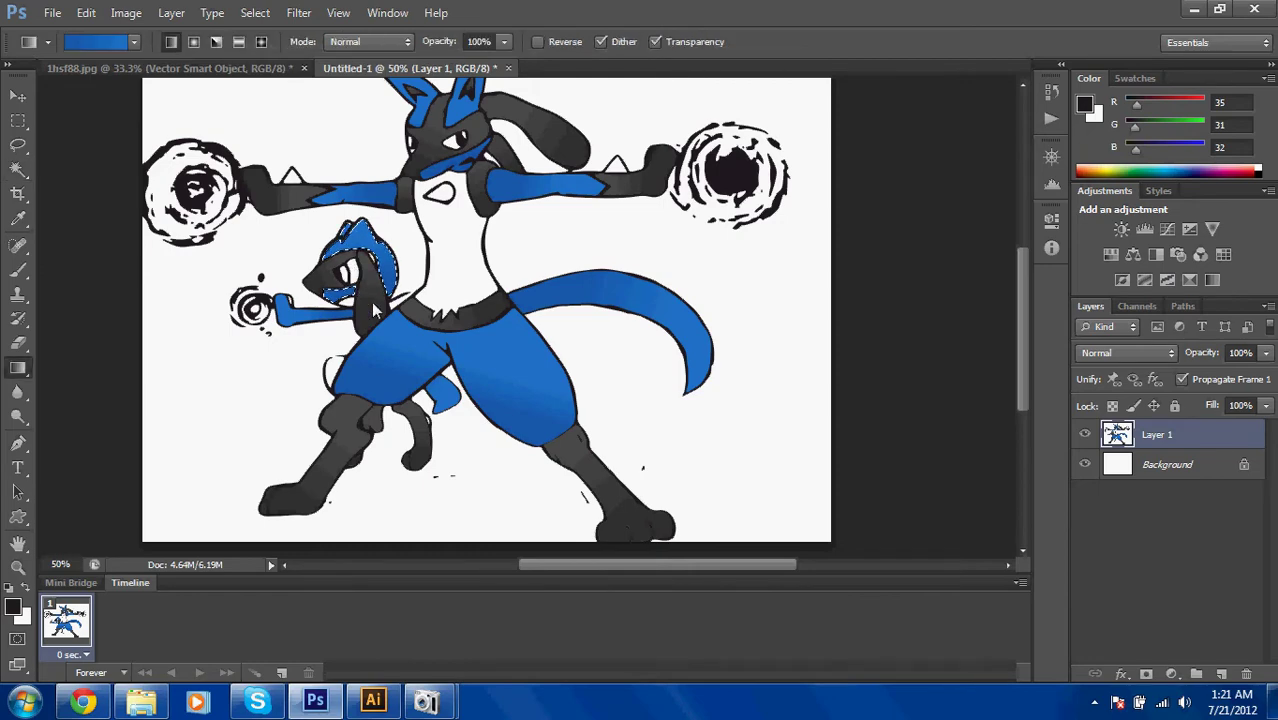
Set the Gradient tool's blending mode to Darken.
{"action": "key", "text": "shift+plus"}
{"action": "key", "text": "shift+plus"}
{"action": "key", "text": "shift+plus"}
{"action": "key", "text": "shift+plus"}
Try to bridge the gap in the outline of the small rounded shape beside the large figure's thigh with the Brush.
{"action": "scroll", "coordinate": [371, 302], "scroll_direction": "down", "scroll_amount": 3}
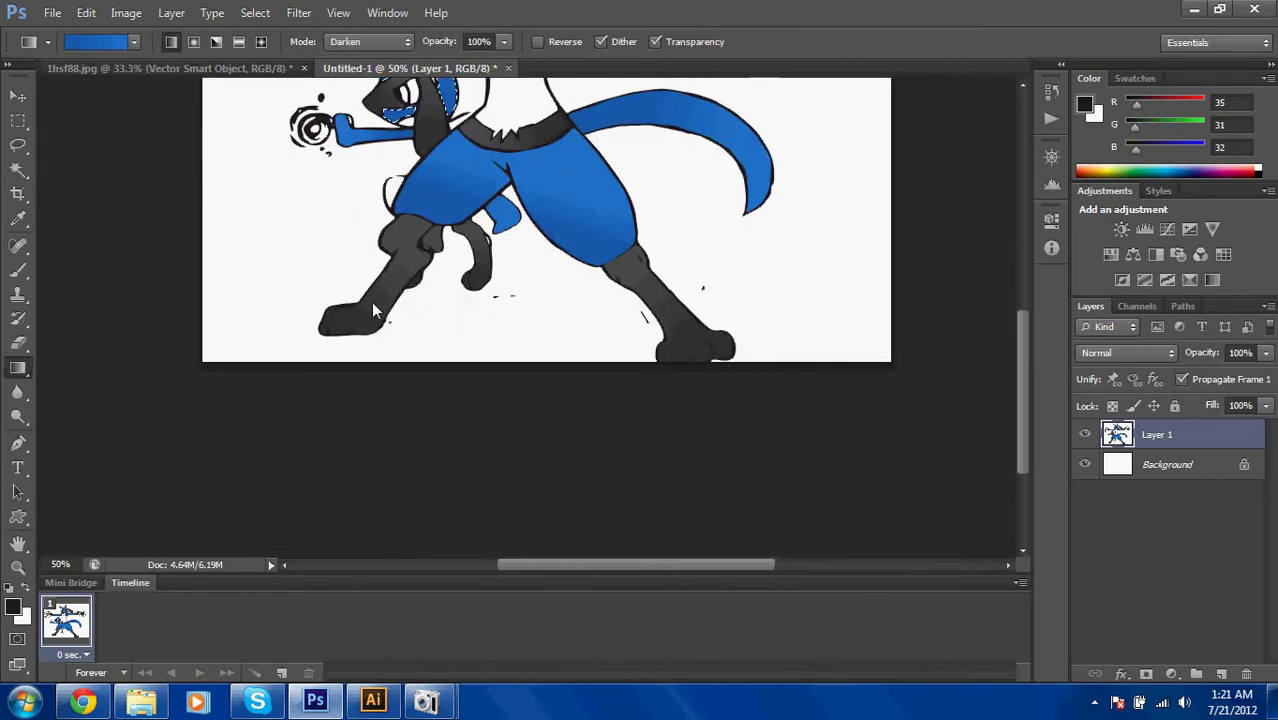
{"action": "key", "text": "ctrl+plus"}
{"action": "key", "text": "ctrl+plus"}
{"action": "key", "text": "ctrl+plus"}
{"action": "key", "text": "ctrl+plus"}
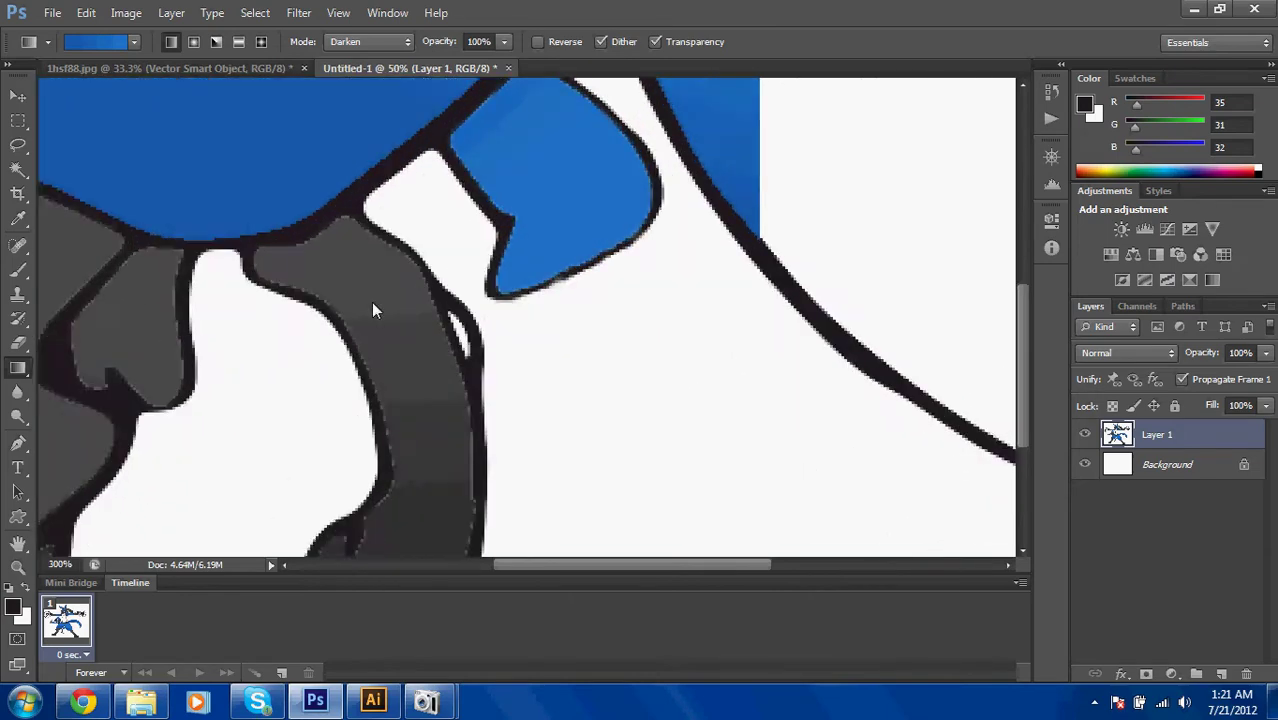
{"action": "key", "text": "ctrl+plus"}
{"action": "scroll", "coordinate": [373, 310], "scroll_direction": "up", "scroll_amount": 3}
{"action": "scroll", "coordinate": [373, 310], "scroll_direction": "left", "scroll_amount": 5}
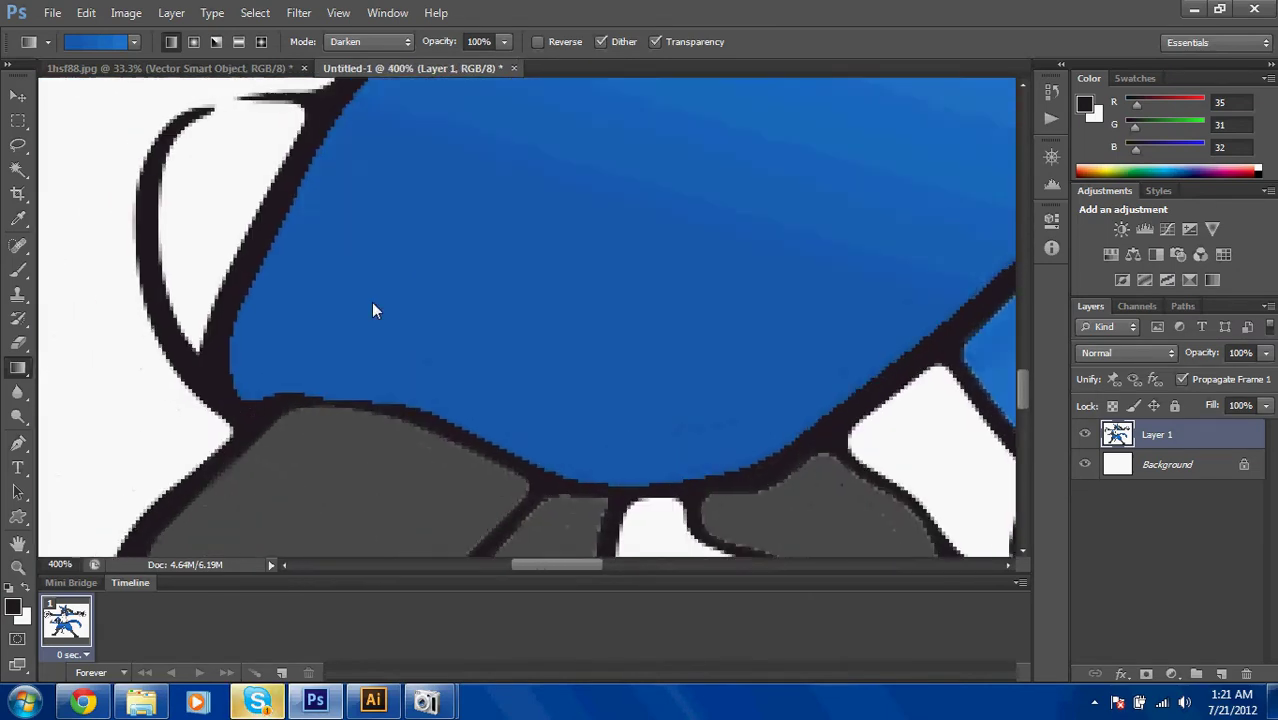
{"action": "scroll", "coordinate": [371, 302], "scroll_direction": "up", "scroll_amount": 3}
{"action": "scroll", "coordinate": [371, 302], "scroll_direction": "left", "scroll_amount": 3}
{"action": "key", "text": "b"}
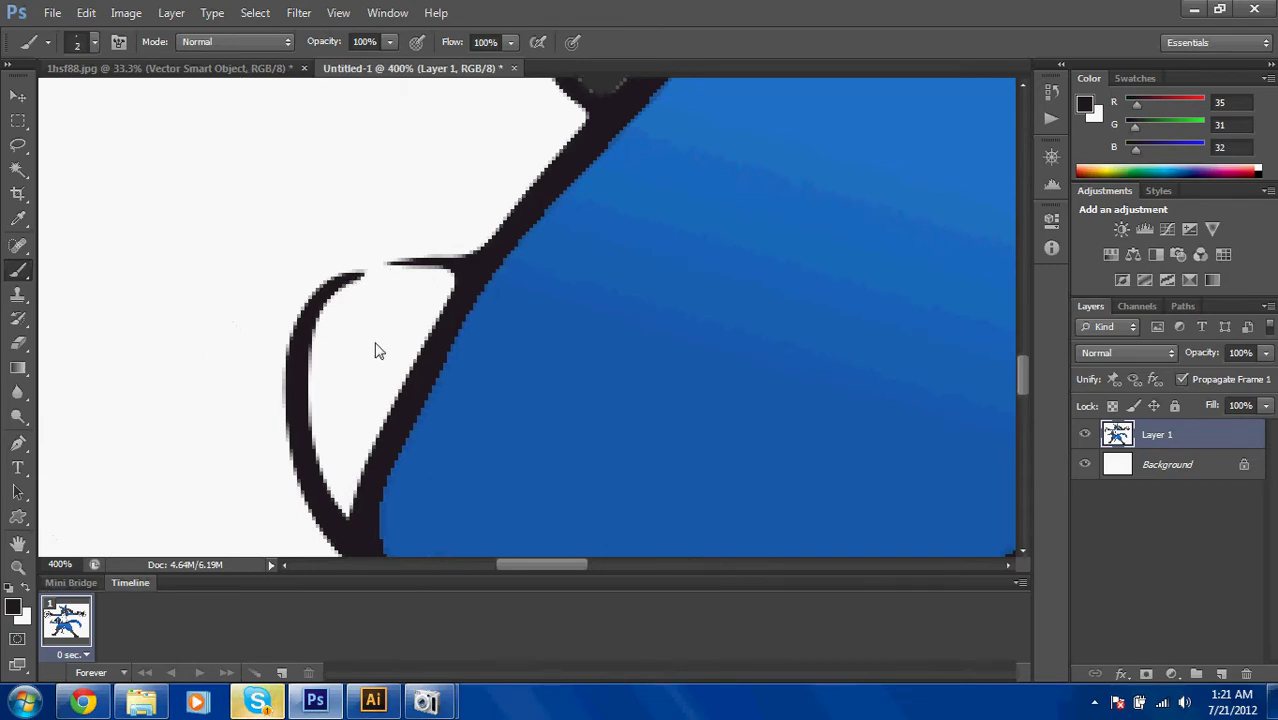
{"action": "key", "text": "w"}
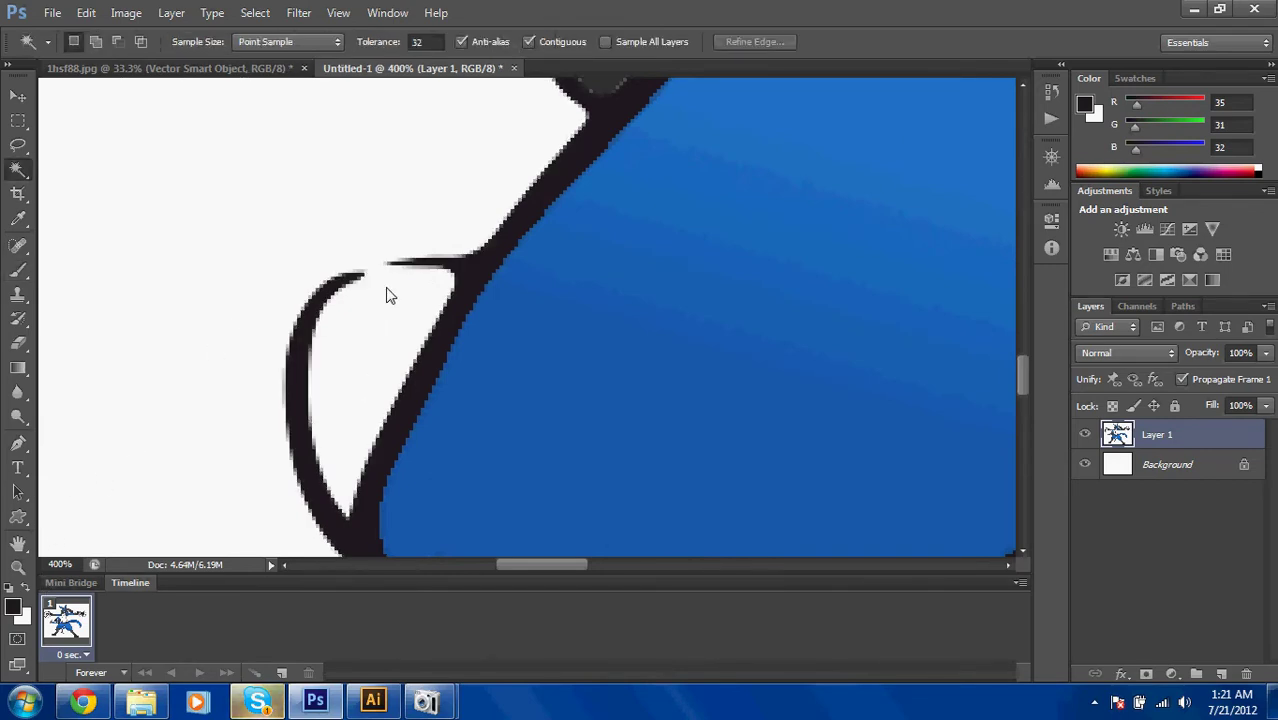
{"action": "key", "text": "b"}
{"action": "mouse_move", "coordinate": [352, 282]}
{"action": "left_mouse_down"}
{"action": "mouse_move", "coordinate": [401, 262]}
{"action": "mouse_move", "coordinate": [354, 281]}
{"action": "left_mouse_up"}
{"action": "key", "text": "ctrl+z"}
{"action": "key", "text": "ctrl+z"}
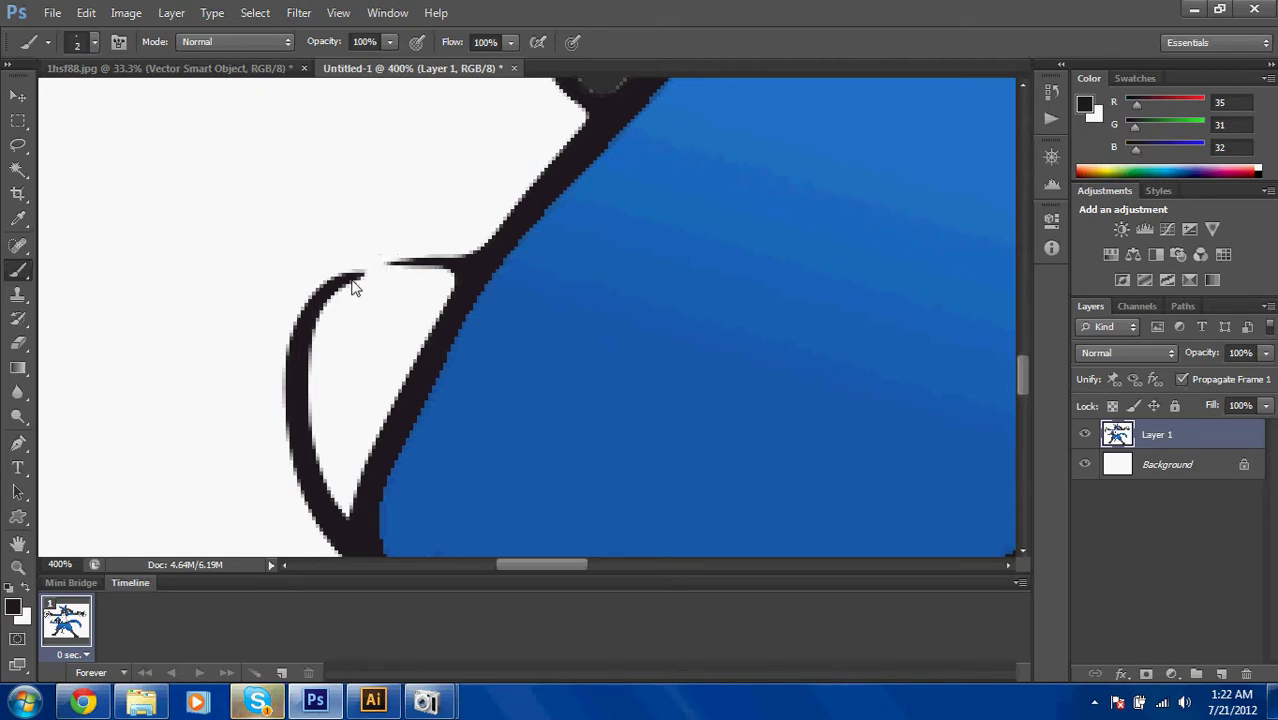
{"action": "key", "text": "z"}
{"action": "left_click", "coordinate": [398, 270]}
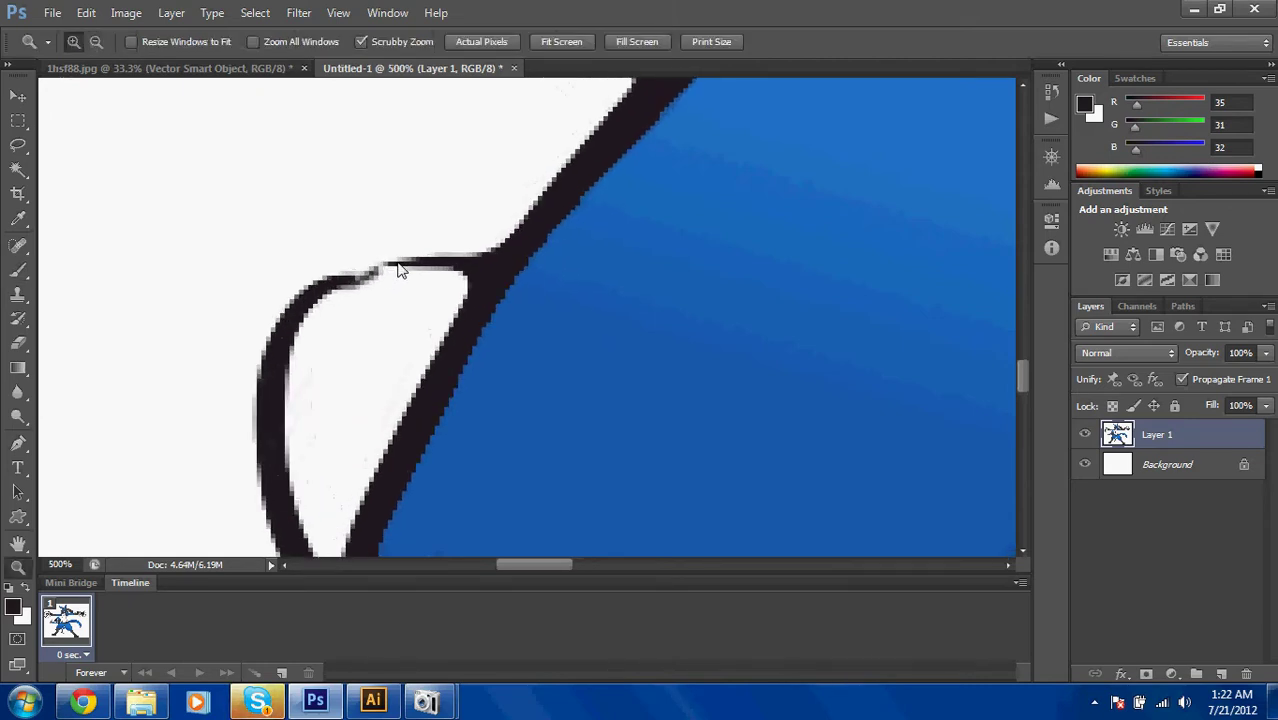
{"action": "key", "text": "ctrl+z"}
Close the gap in the rounded shape's outline beside the thigh with a dark 2 px brush stroke.
{"action": "key", "text": "b"}
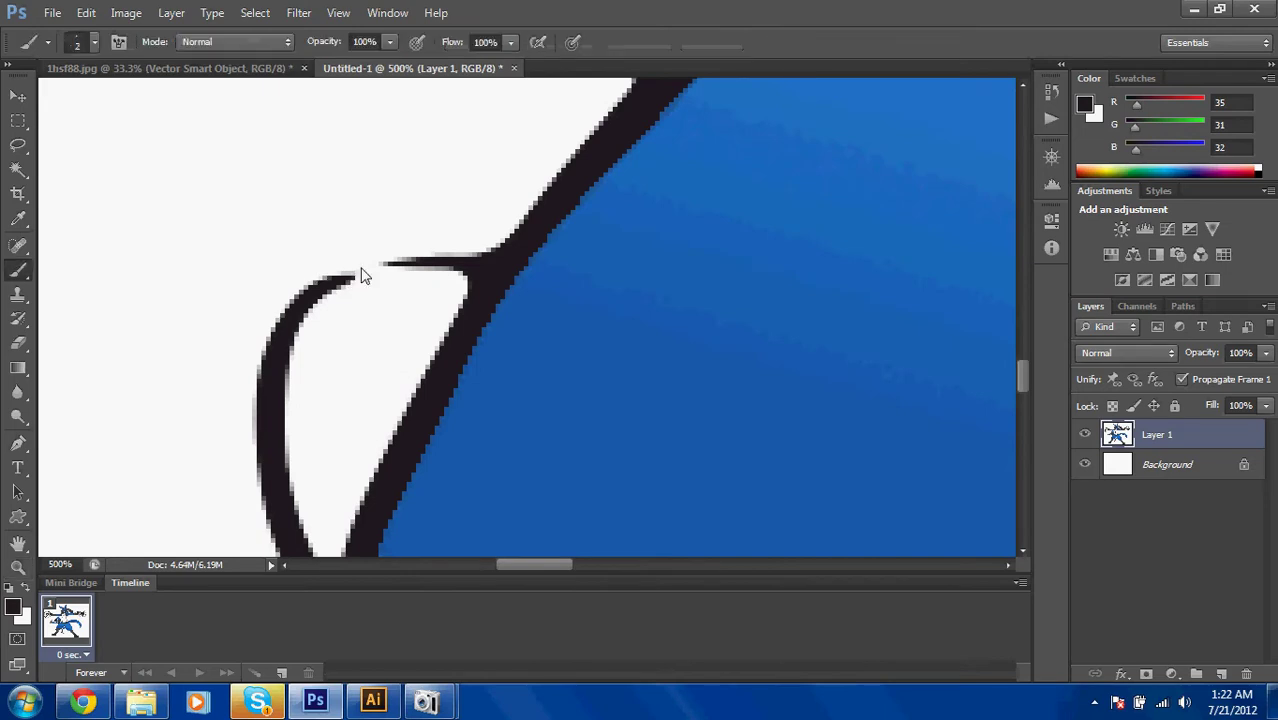
{"action": "left_click_drag", "start_coordinate": [395, 270], "coordinate": [362, 280]}
{"action": "key", "text": "ctrl+minus"}
{"action": "key", "text": "ctrl+minus"}
{"action": "key", "text": "ctrl+minus"}
{"action": "key", "text": "ctrl+minus"}
{"action": "key", "text": "ctrl+plus"}
{"action": "key", "text": "ctrl+plus"}
{"action": "key", "text": "ctrl+plus"}
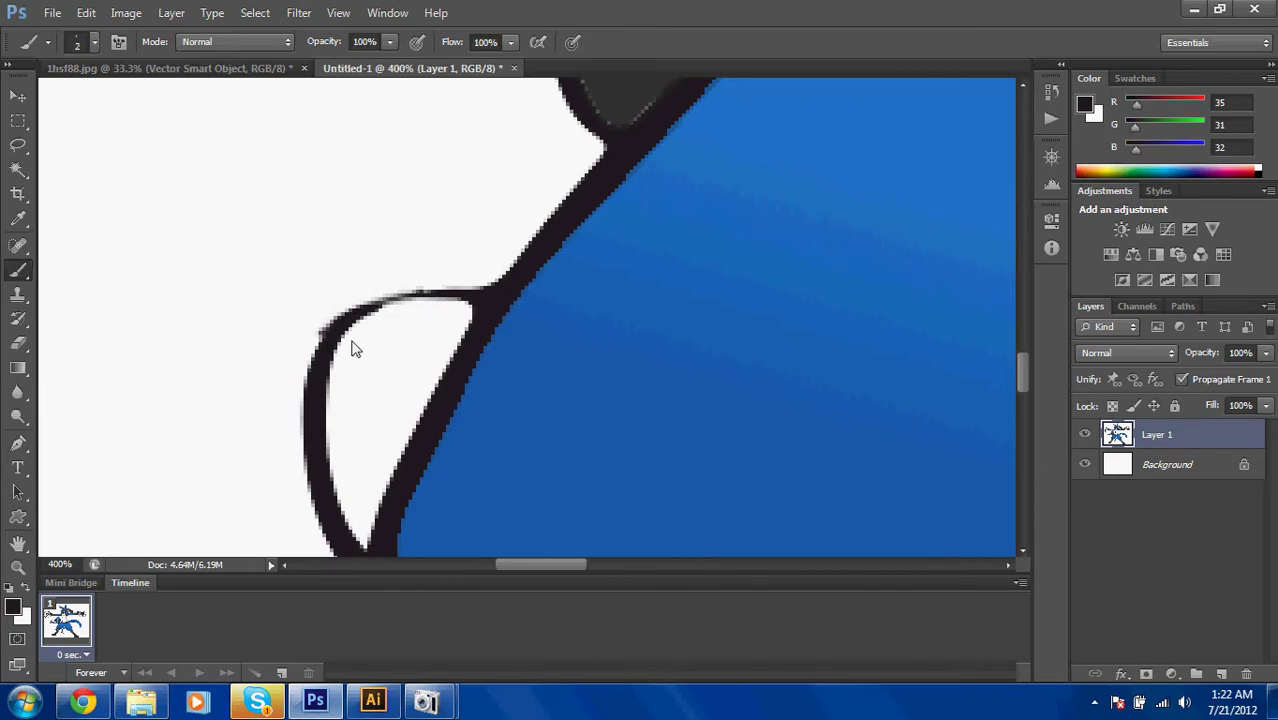
Select the inside of the closed rounded shape beside the large figure's thigh with the Magic Wand.
{"action": "key", "text": "w"}
{"action": "left_click", "coordinate": [388, 345]}
{"action": "scroll", "coordinate": [388, 345], "scroll_direction": "down", "scroll_amount": 1}
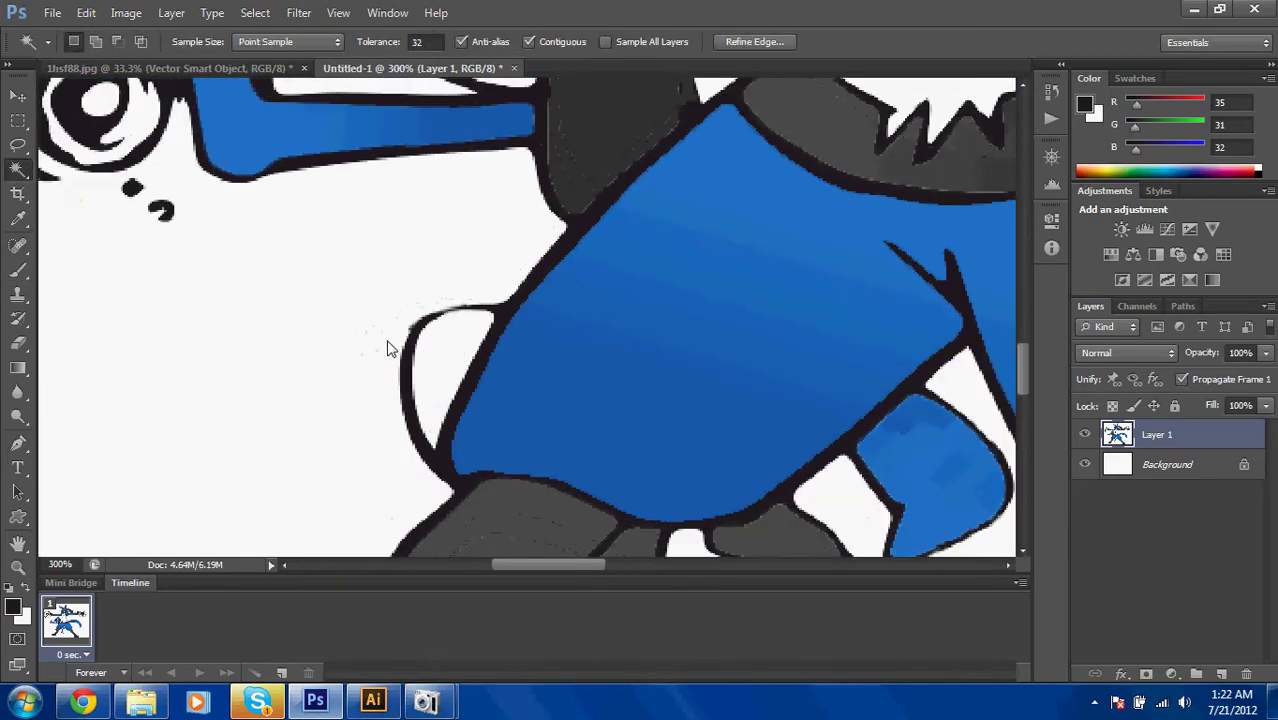
{"action": "scroll", "coordinate": [390, 348], "scroll_direction": "down", "scroll_amount": 1}
{"action": "key", "text": "b"}
{"action": "left_click_drag", "start_coordinate": [450, 343], "coordinate": [559, 365]}
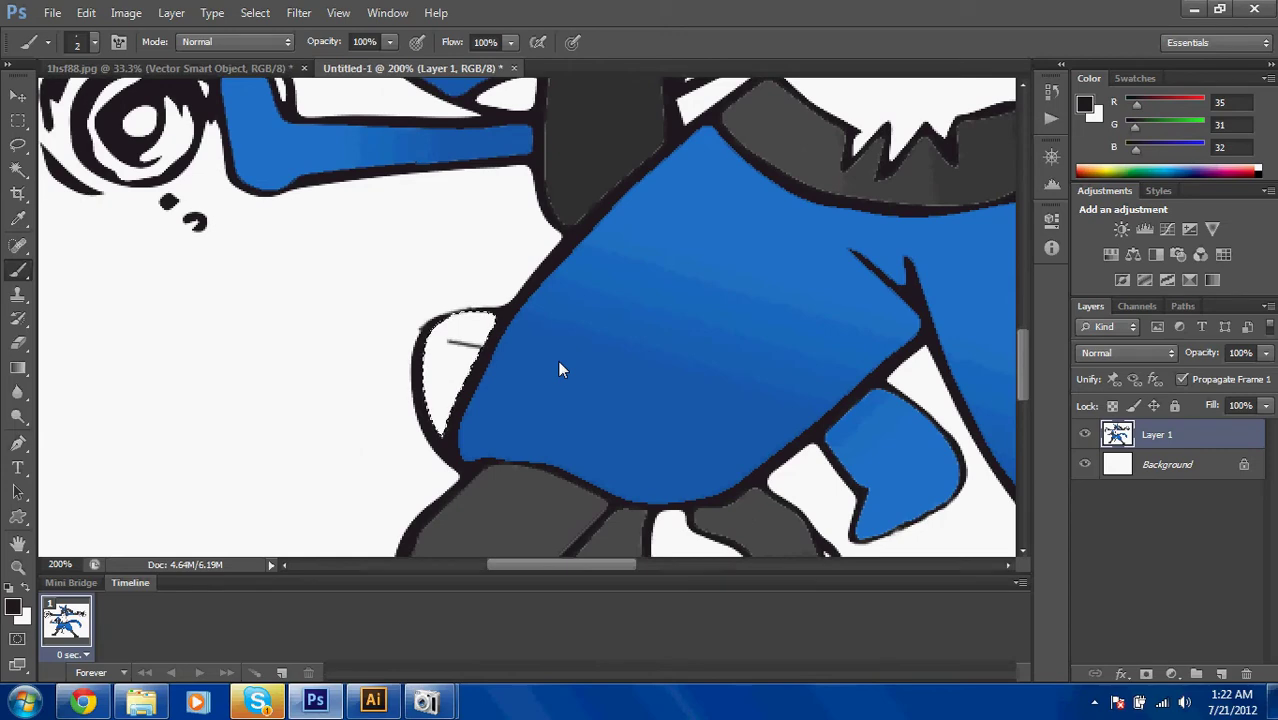
{"action": "key", "text": "ctrl+z"}
Fill the selected rounded shape beside the thigh with the blue gradient.
{"action": "key", "text": "g"}
{"action": "left_click_drag", "start_coordinate": [455, 378], "coordinate": [545, 420]}
{"action": "scroll", "coordinate": [545, 420], "scroll_direction": "down", "scroll_amount": 1}
{"action": "scroll", "coordinate": [545, 420], "scroll_direction": "up", "scroll_amount": 2}
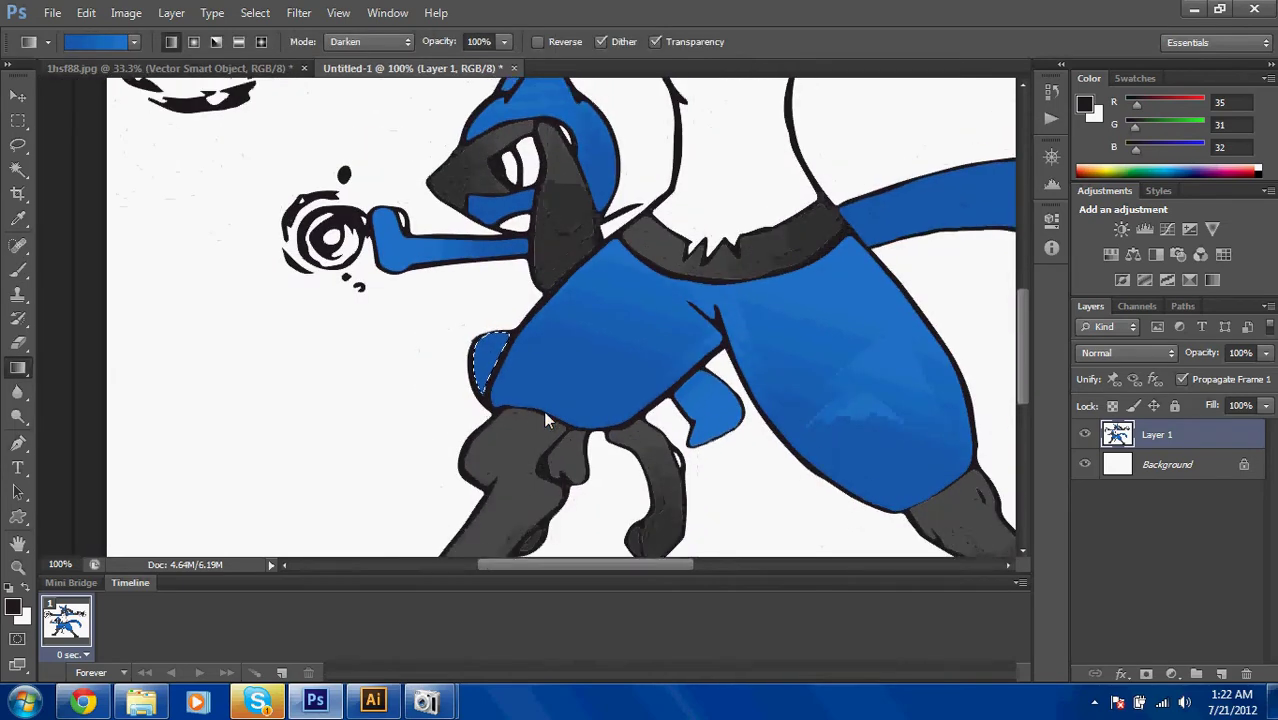
Brush the thin outline between the small figure and the large figure's waist closed, and select the enclosed sliver.
{"action": "scroll", "coordinate": [545, 415], "scroll_direction": "up", "scroll_amount": 2}
{"action": "scroll", "coordinate": [546, 408], "scroll_direction": "right", "scroll_amount": 2}
{"action": "key", "text": "ctrl+plus"}
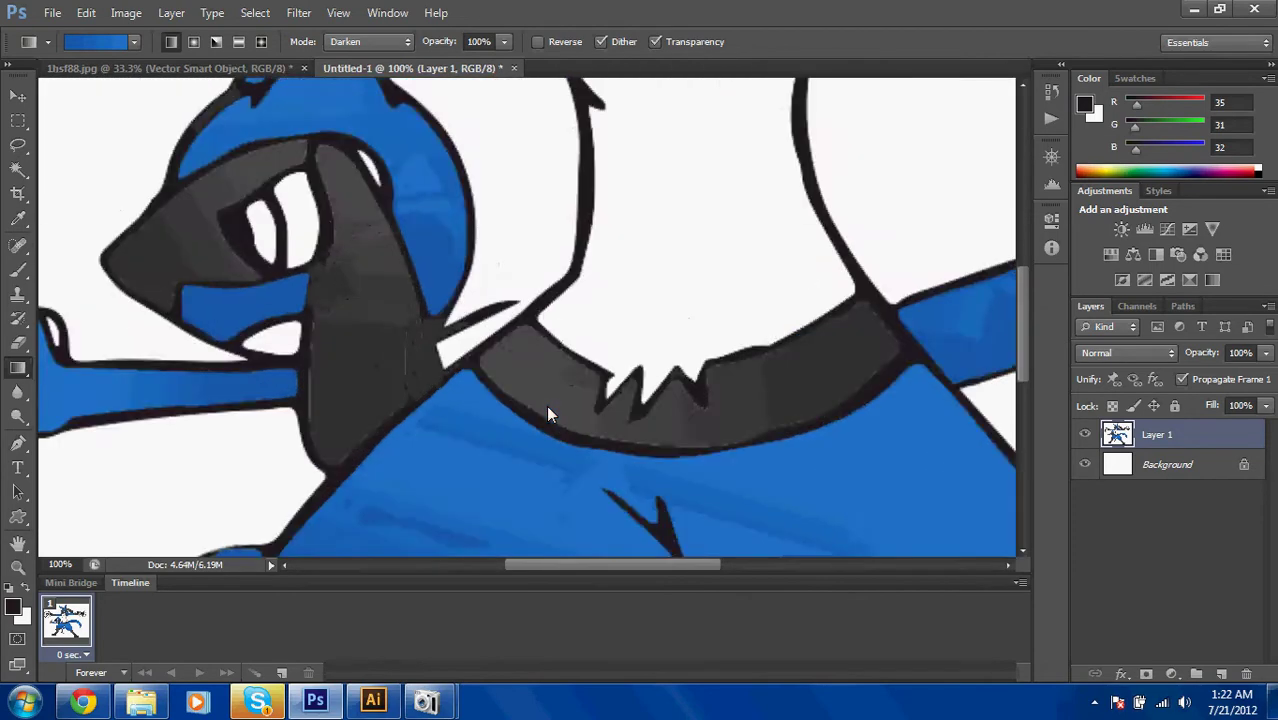
{"action": "scroll", "coordinate": [546, 405], "scroll_direction": "up", "scroll_amount": 5}
{"action": "key", "text": "w"}
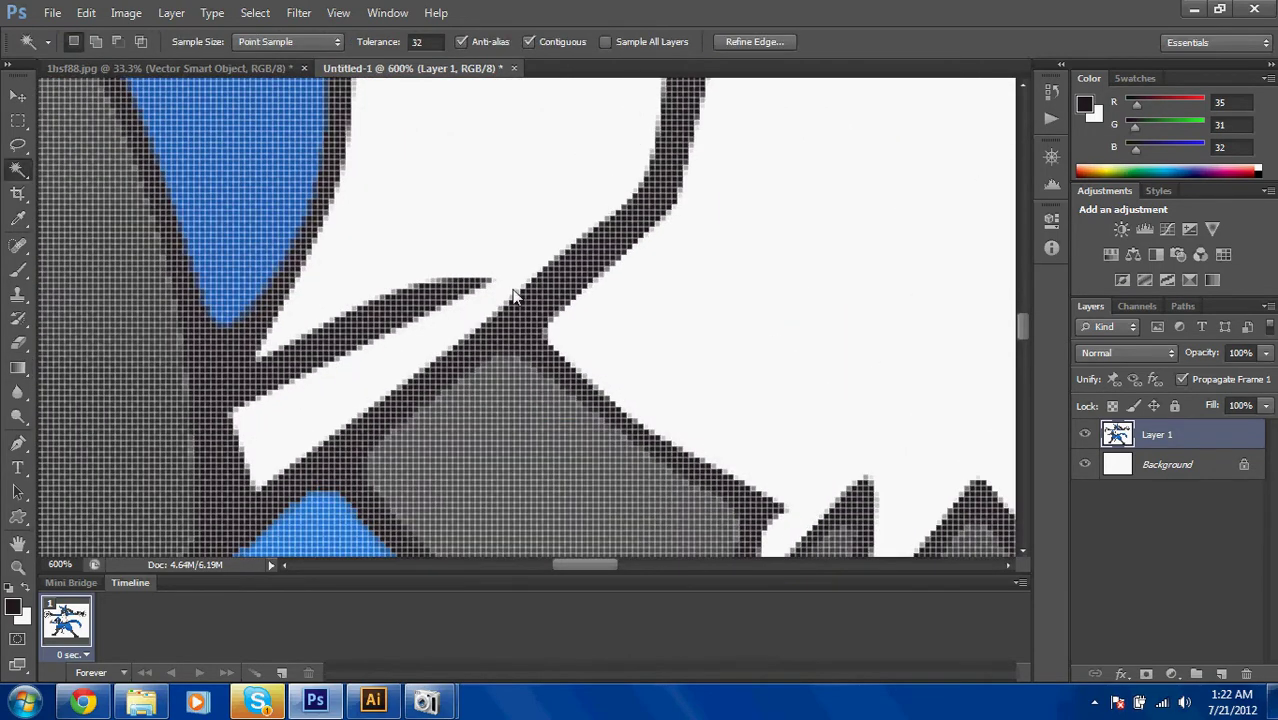
{"action": "key", "text": "b"}
{"action": "key", "text": "w"}
{"action": "left_click", "coordinate": [485, 282]}
{"action": "key", "text": "ctrl+d"}
{"action": "key", "text": "b"}
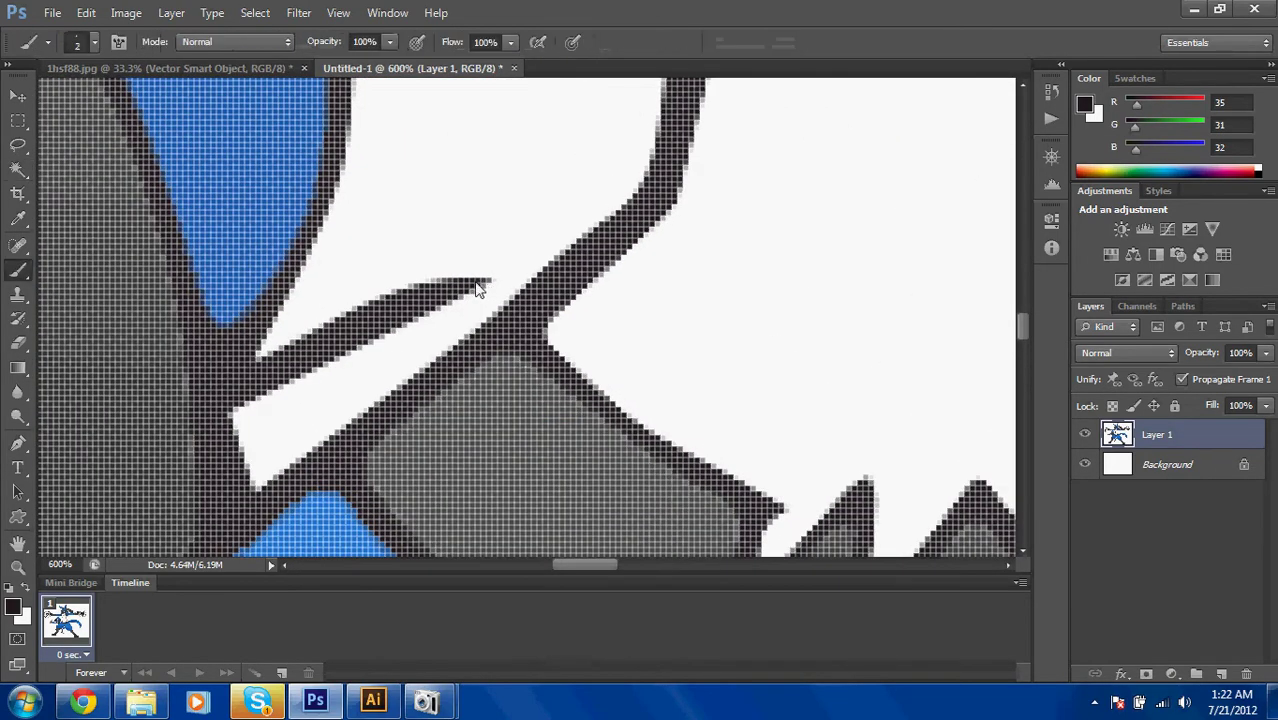
{"action": "left_click_drag", "start_coordinate": [478, 289], "coordinate": [518, 287]}
{"action": "key", "text": "w"}
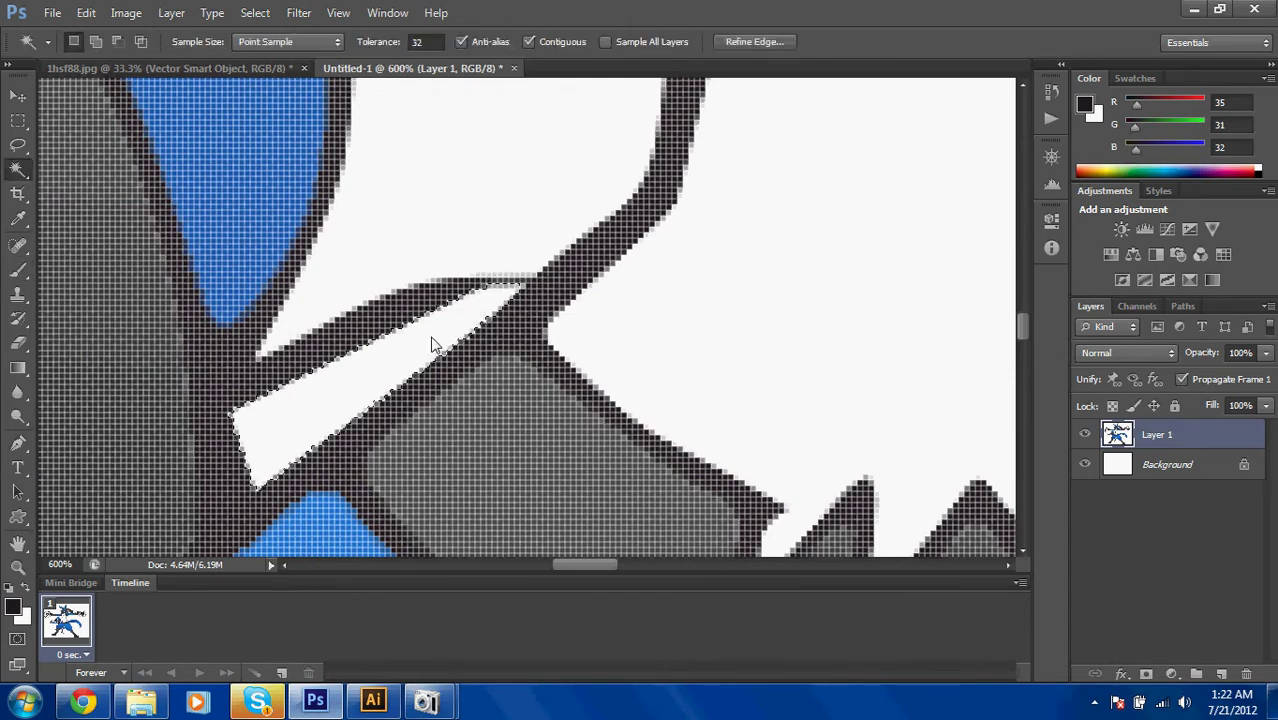
{"action": "left_click", "coordinate": [434, 342]}
{"action": "key", "text": "b"}
{"action": "left_click_drag", "start_coordinate": [447, 343], "coordinate": [322, 416]}
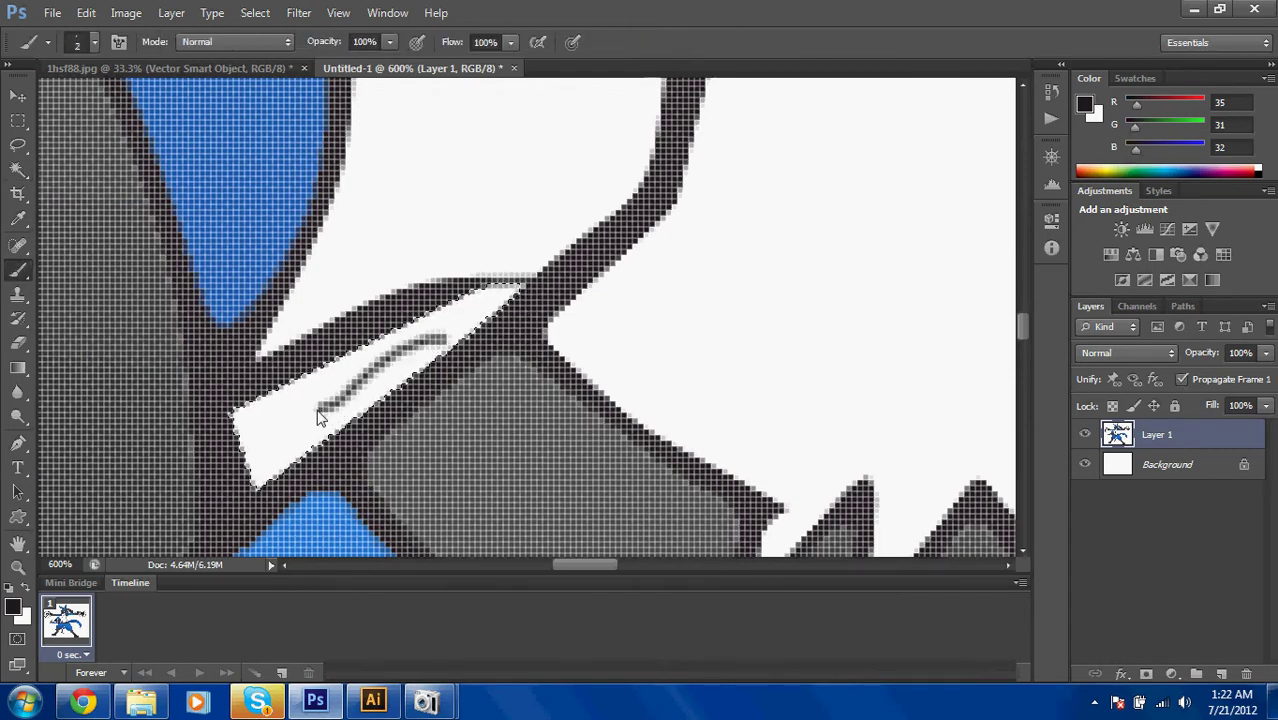
{"action": "key", "text": "ctrl+z"}
Fill the selected sliver beside the large figure's waist with the blue gradient.
{"action": "key", "text": "g"}
{"action": "left_click_drag", "start_coordinate": [508, 285], "coordinate": [312, 432]}
{"action": "key", "text": "ctrl+d"}
{"action": "scroll", "coordinate": [312, 423], "scroll_direction": "down", "scroll_amount": 3}
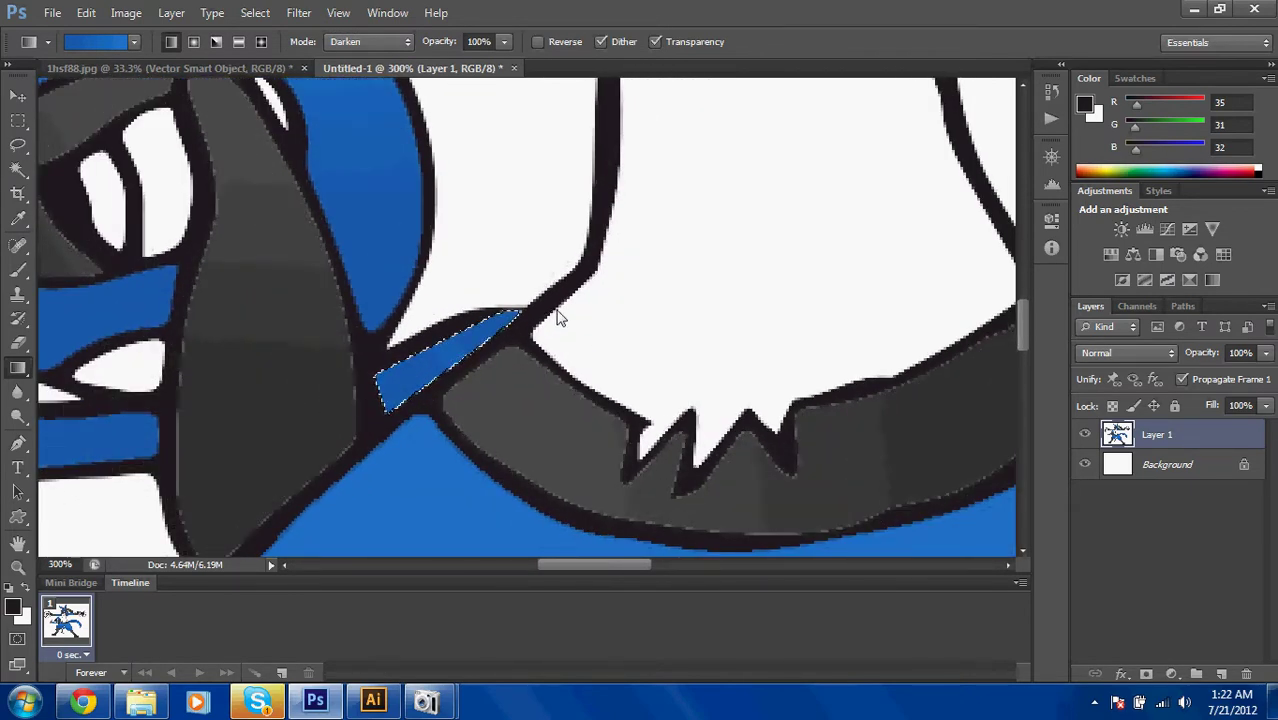
{"action": "scroll", "coordinate": [557, 316], "scroll_direction": "down", "scroll_amount": 2}
{"action": "scroll", "coordinate": [557, 317], "scroll_direction": "down", "scroll_amount": 1}
{"action": "scroll", "coordinate": [557, 317], "scroll_direction": "up", "scroll_amount": 2}
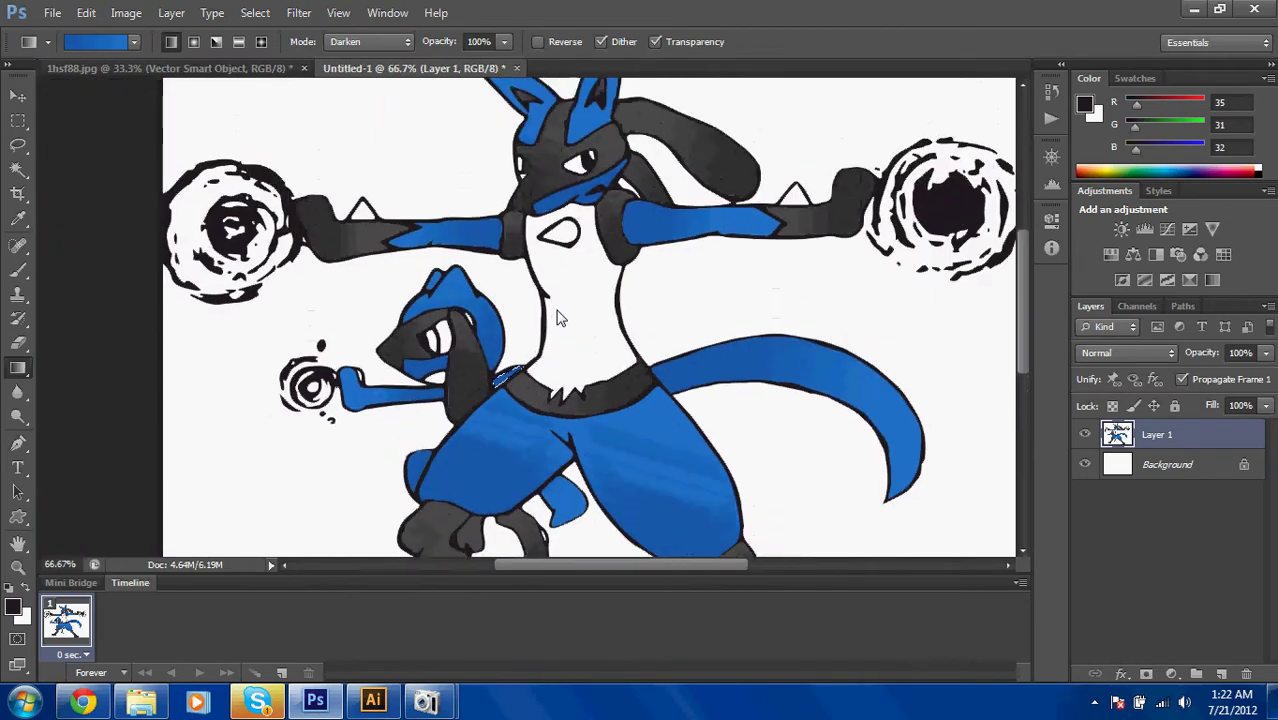
{"action": "scroll", "coordinate": [557, 317], "scroll_direction": "down", "scroll_amount": 1}
{"action": "key", "text": "w"}
{"action": "left_click", "coordinate": [506, 360]}
{"action": "left_click", "coordinate": [406, 330]}
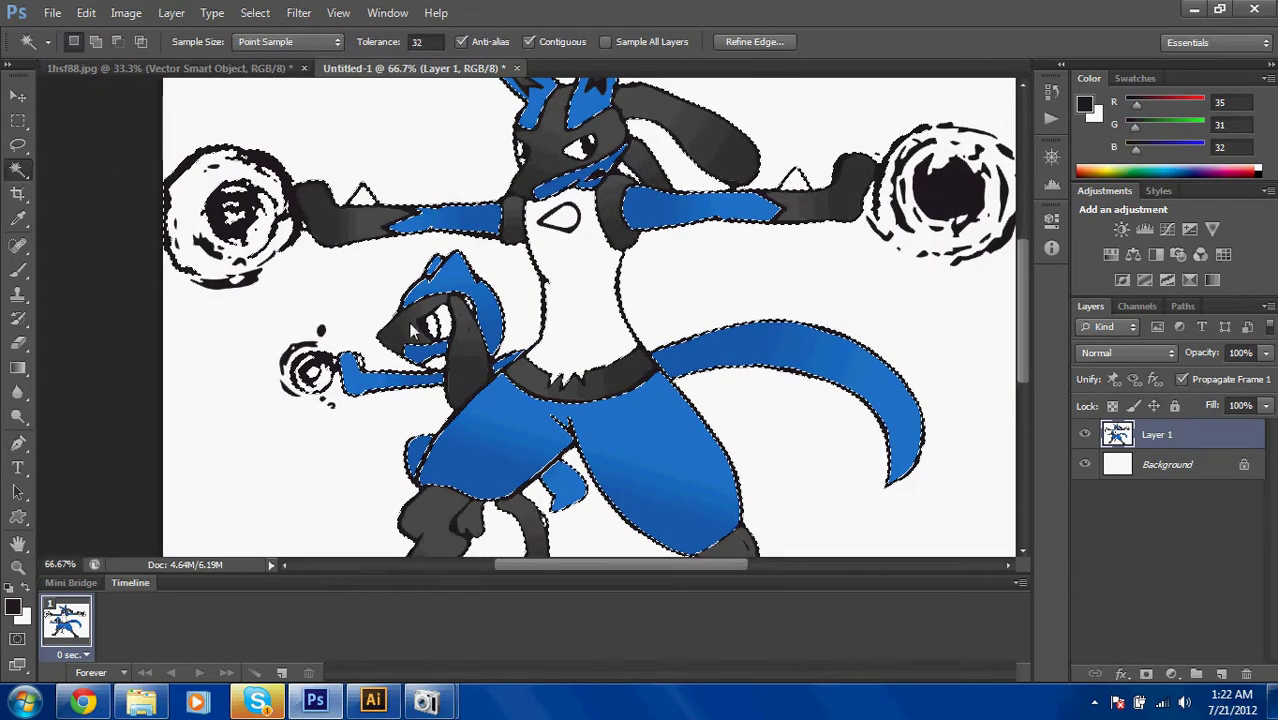
{"action": "key", "text": "ctrl+d"}
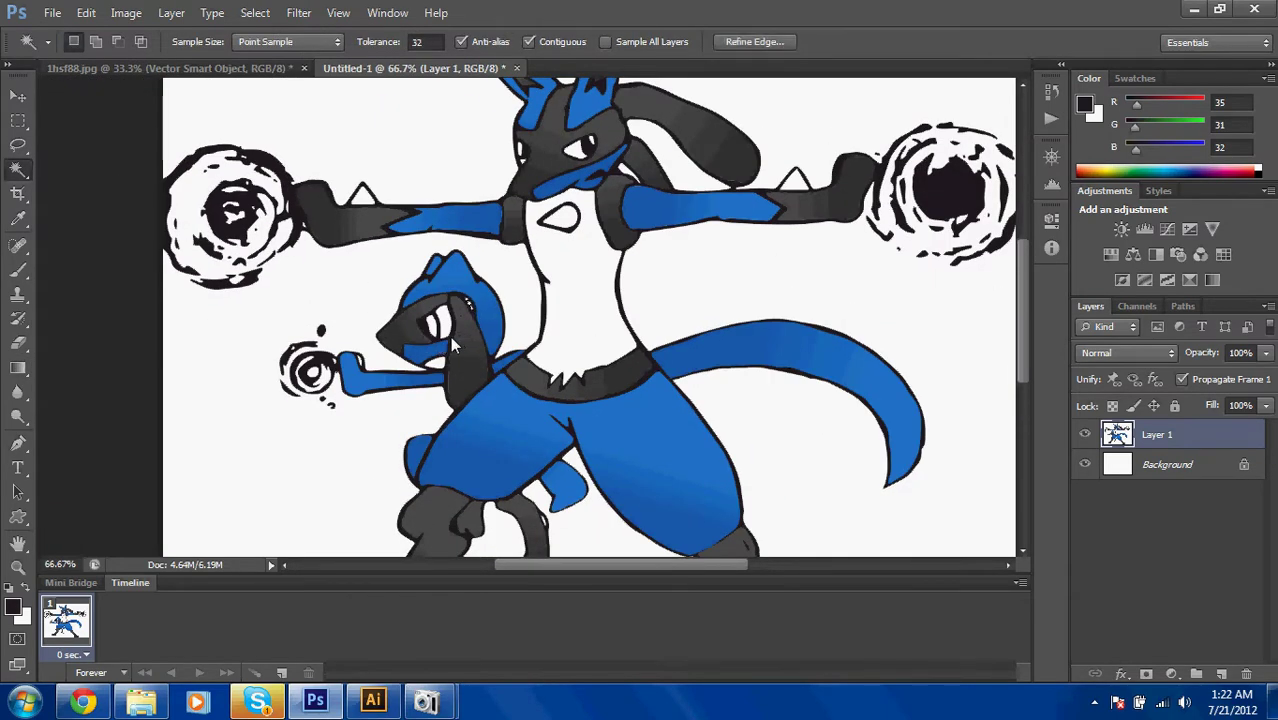
Choose the dark grey gradient preset and apply it to the tiny selected gap beside the small figure's head appendage.
{"action": "key", "text": "g"}
{"action": "left_click", "coordinate": [135, 42]}
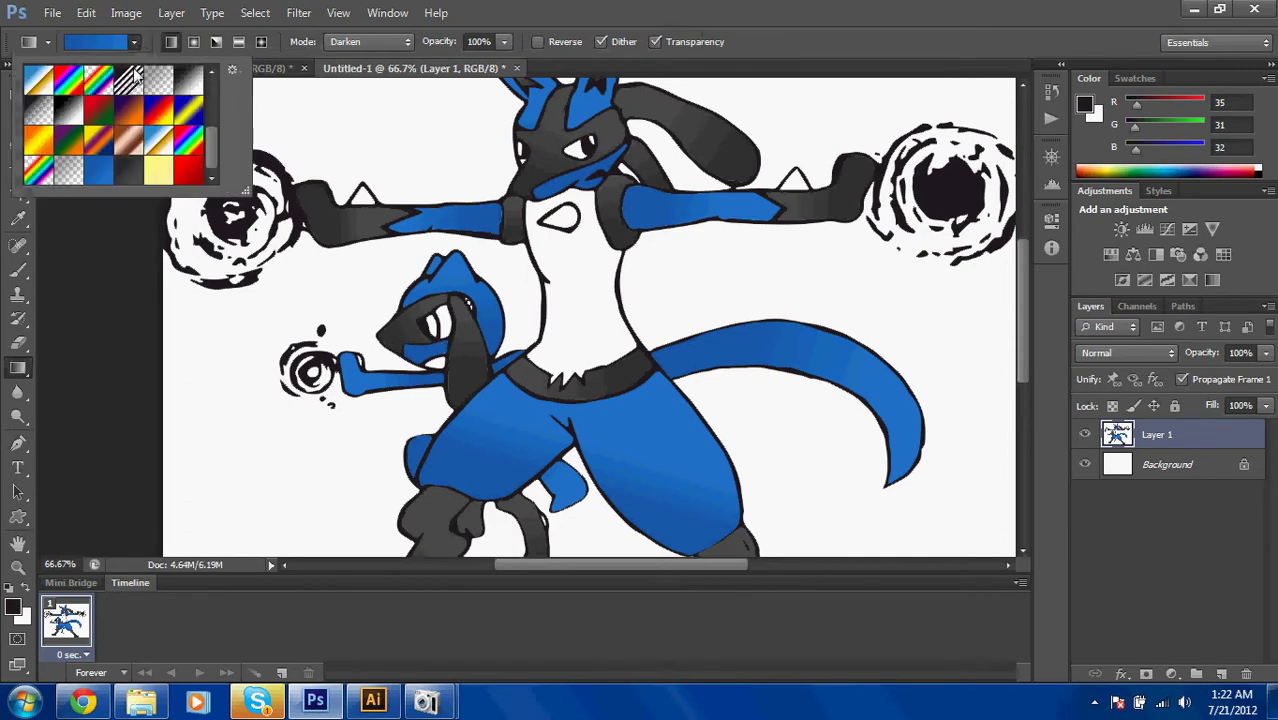
{"action": "double_click", "coordinate": [127, 174]}
{"action": "left_click_drag", "start_coordinate": [389, 352], "coordinate": [466, 299]}
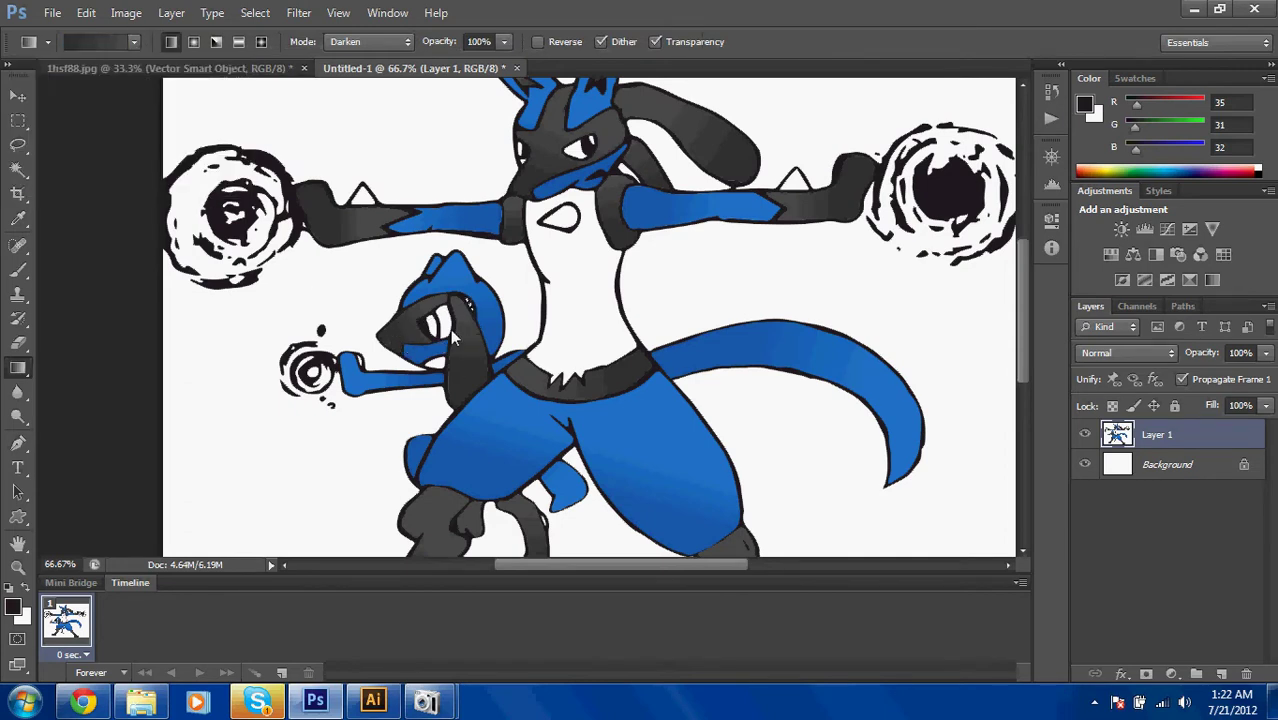
Select the iris of the small figure's eye with the Magic Wand and choose the red gradient preset.
{"action": "key", "text": "w"}
{"action": "scroll", "coordinate": [555, 340], "scroll_direction": "down", "scroll_amount": 3}
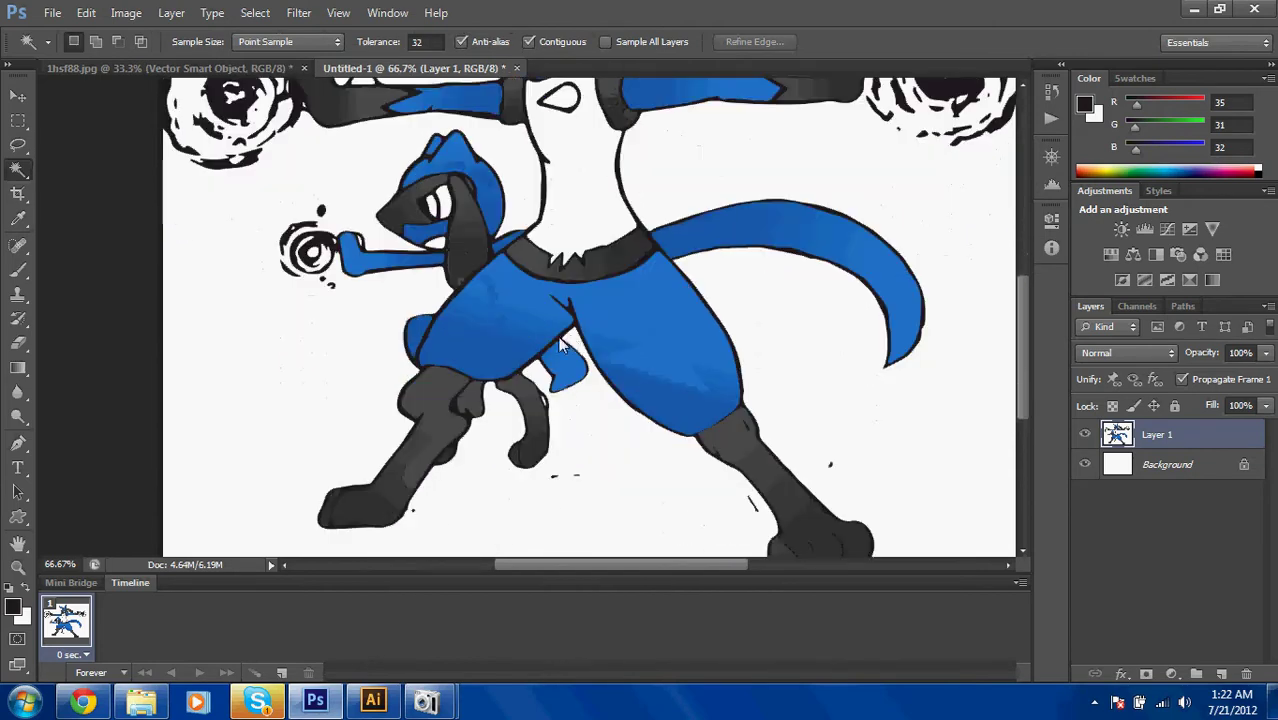
{"action": "scroll", "coordinate": [565, 335], "scroll_direction": "up", "scroll_amount": 1}
{"action": "scroll", "coordinate": [473, 304], "scroll_direction": "up", "scroll_amount": 1}
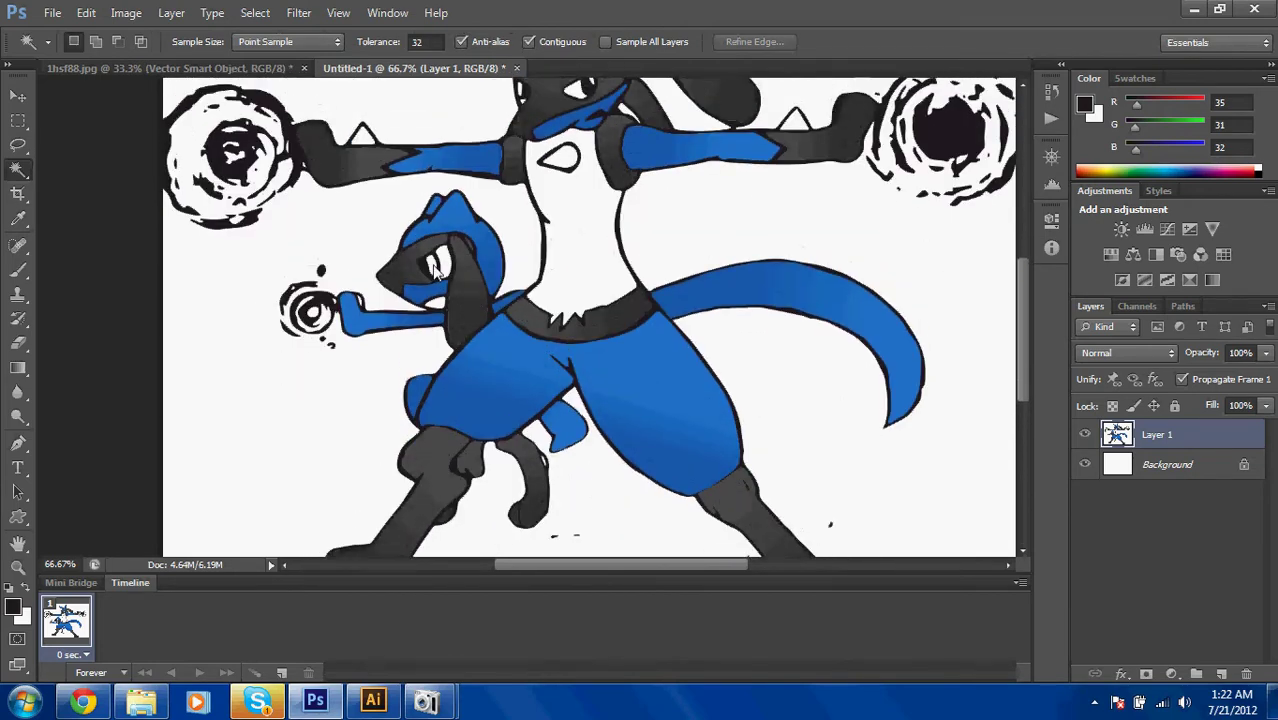
{"action": "key", "text": "g"}
{"action": "left_click", "coordinate": [133, 42]}
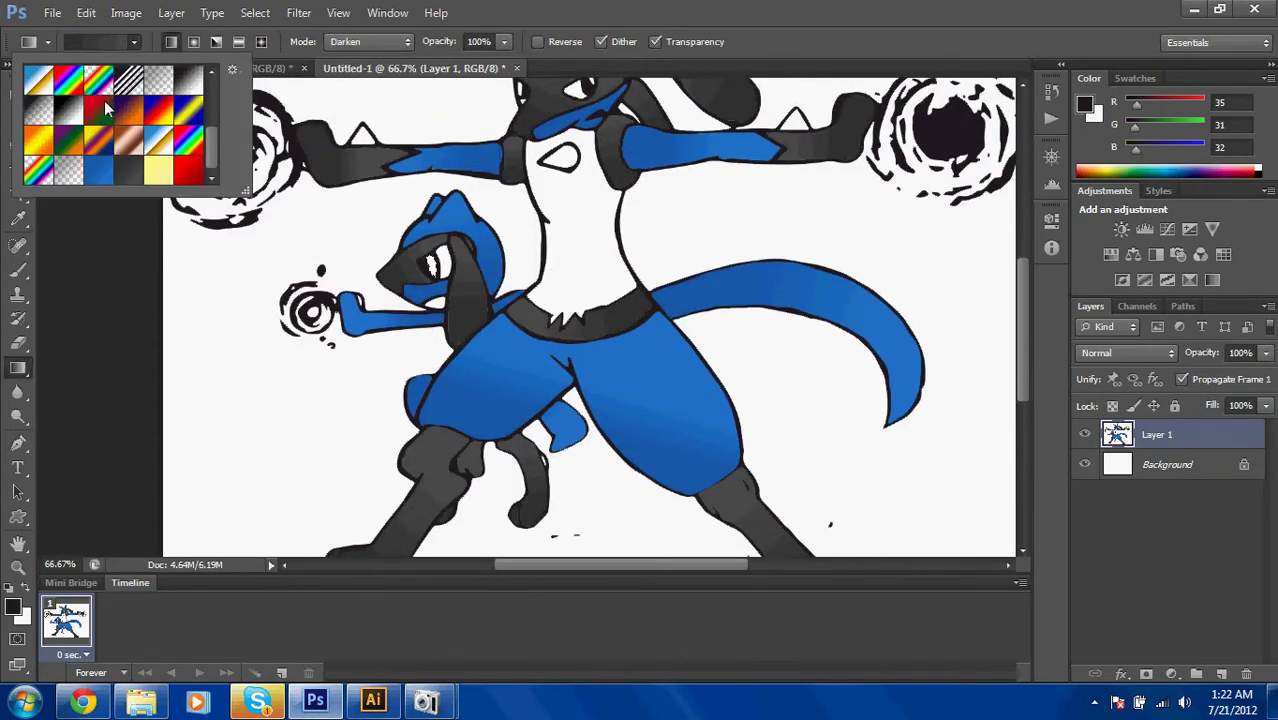
{"action": "double_click", "coordinate": [190, 176]}
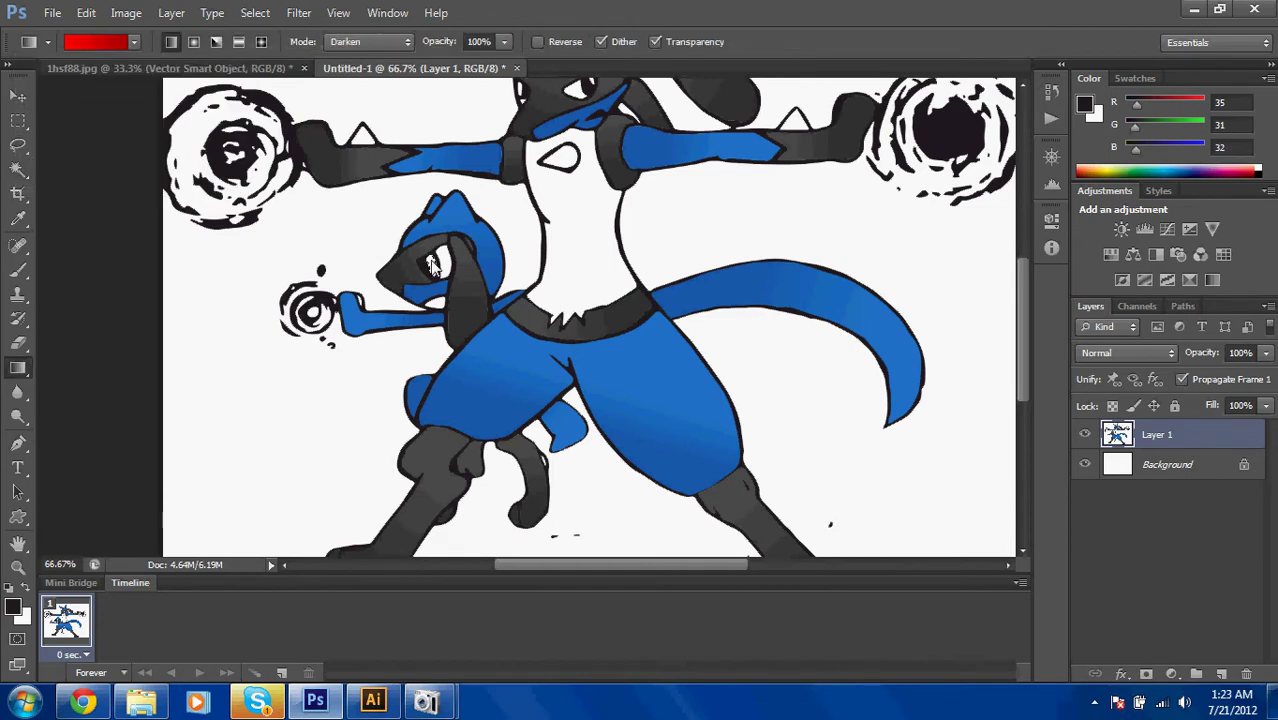
Fill the small figure's selected iris with the red gradient.
{"action": "key", "text": "w"}
{"action": "key", "text": "g"}
{"action": "key", "text": "ctrl+z"}
{"action": "scroll", "coordinate": [602, 140], "scroll_direction": "up", "scroll_amount": 2}
{"action": "key", "text": "w"}
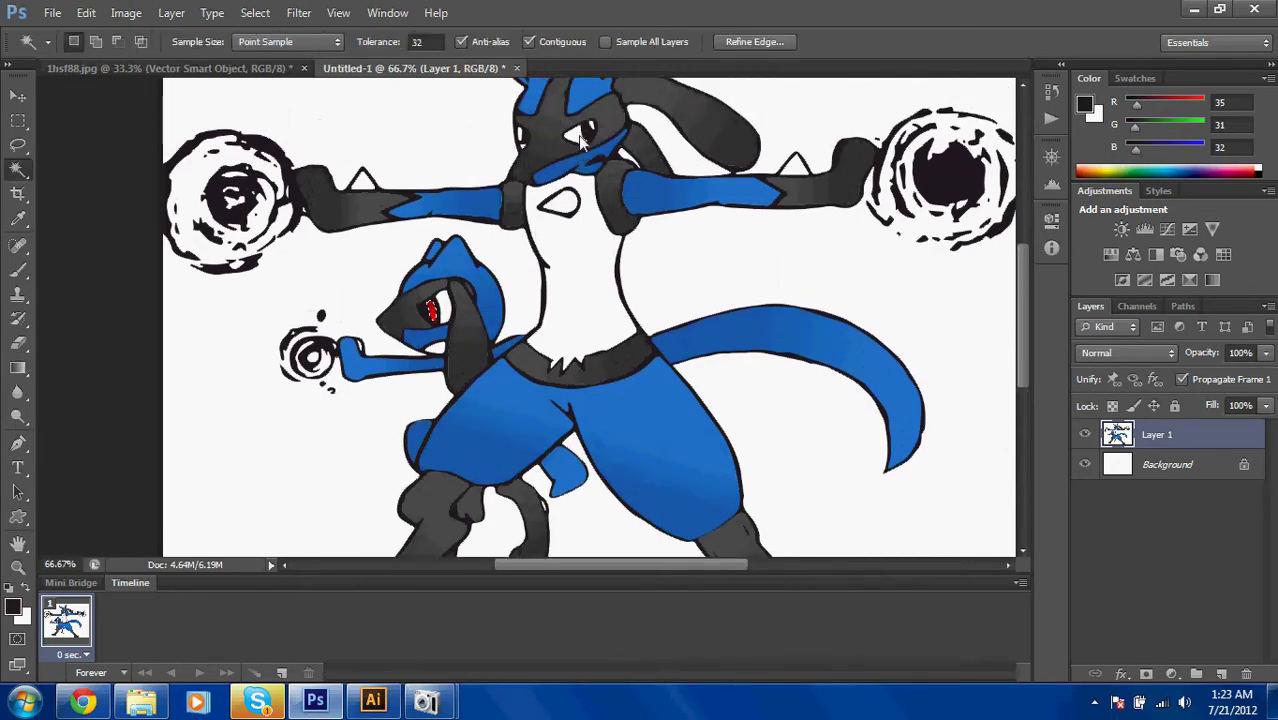
Open 1hsf88.jpg from the Lineart folder in Windows Photo Viewer and examine how the large figure's eyes are drawn.
{"action": "left_click", "coordinate": [83, 700]}
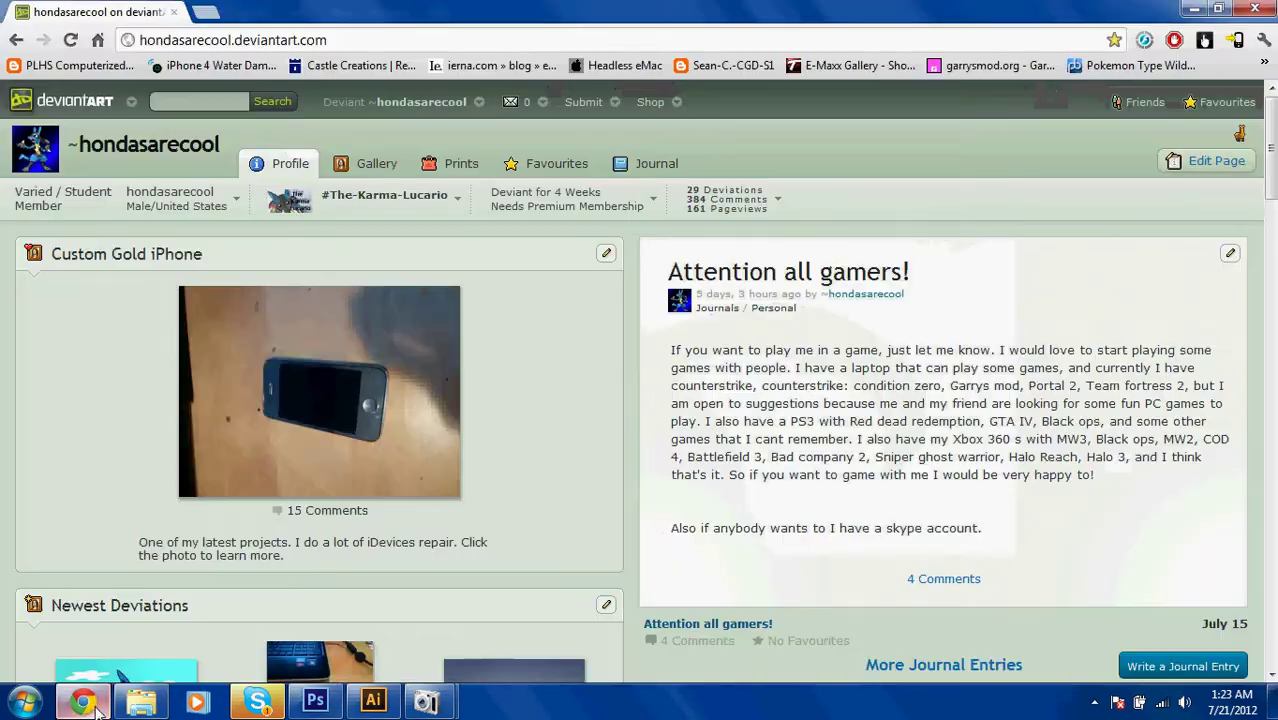
{"action": "left_click", "coordinate": [141, 700]}
{"action": "left_click", "coordinate": [316, 702]}
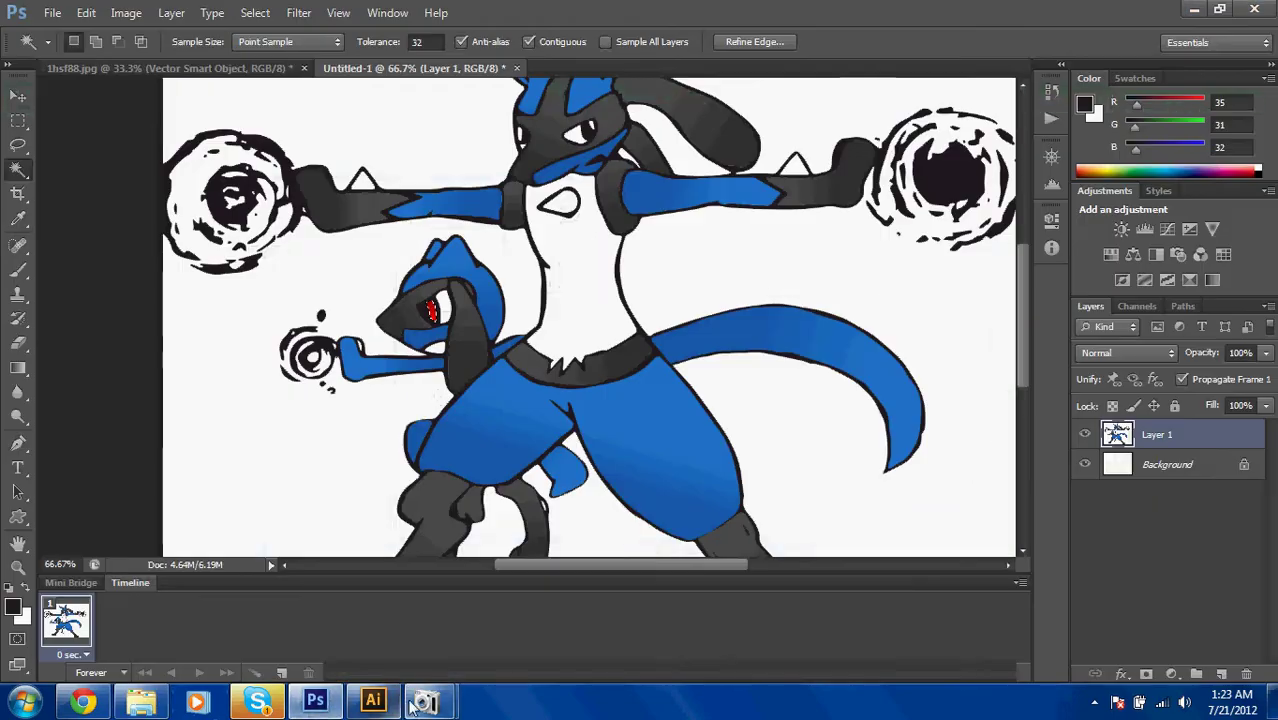
{"action": "left_click", "coordinate": [141, 702]}
{"action": "double_click", "coordinate": [436, 258]}
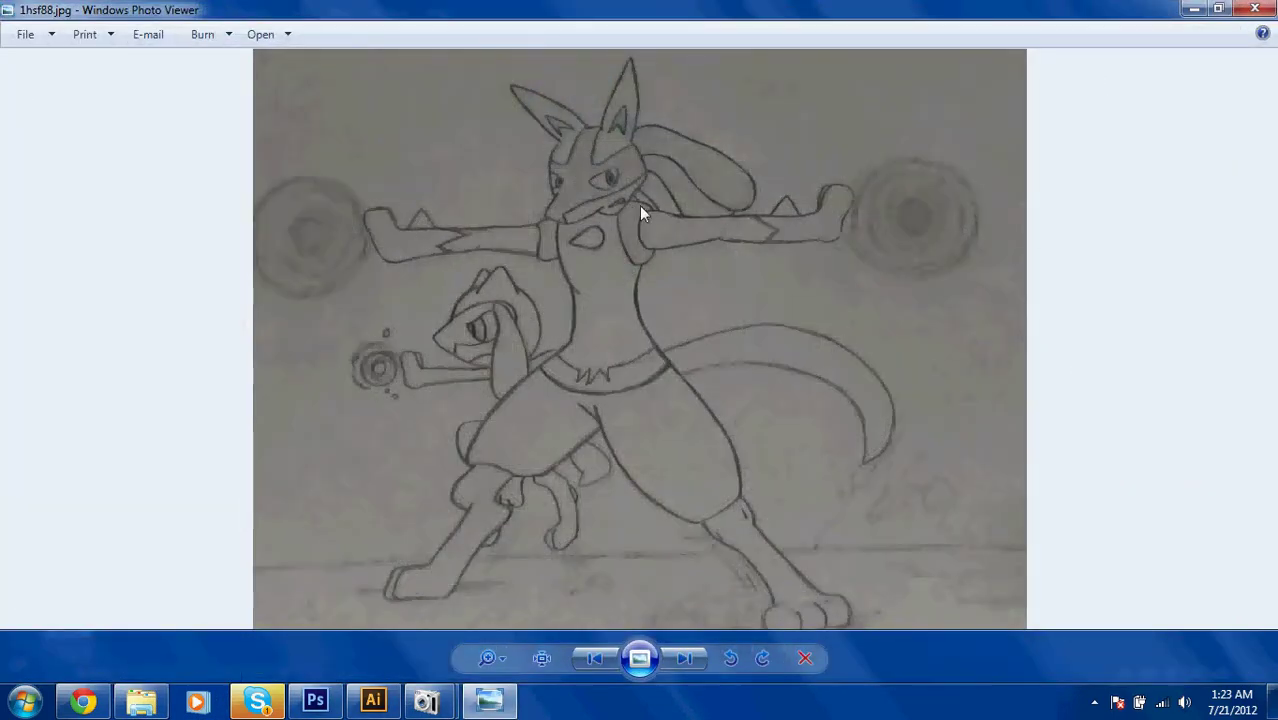
{"action": "scroll", "coordinate": [641, 213], "scroll_direction": "up", "scroll_amount": 6}
{"action": "scroll", "coordinate": [628, 190], "scroll_direction": "down", "scroll_amount": 6}
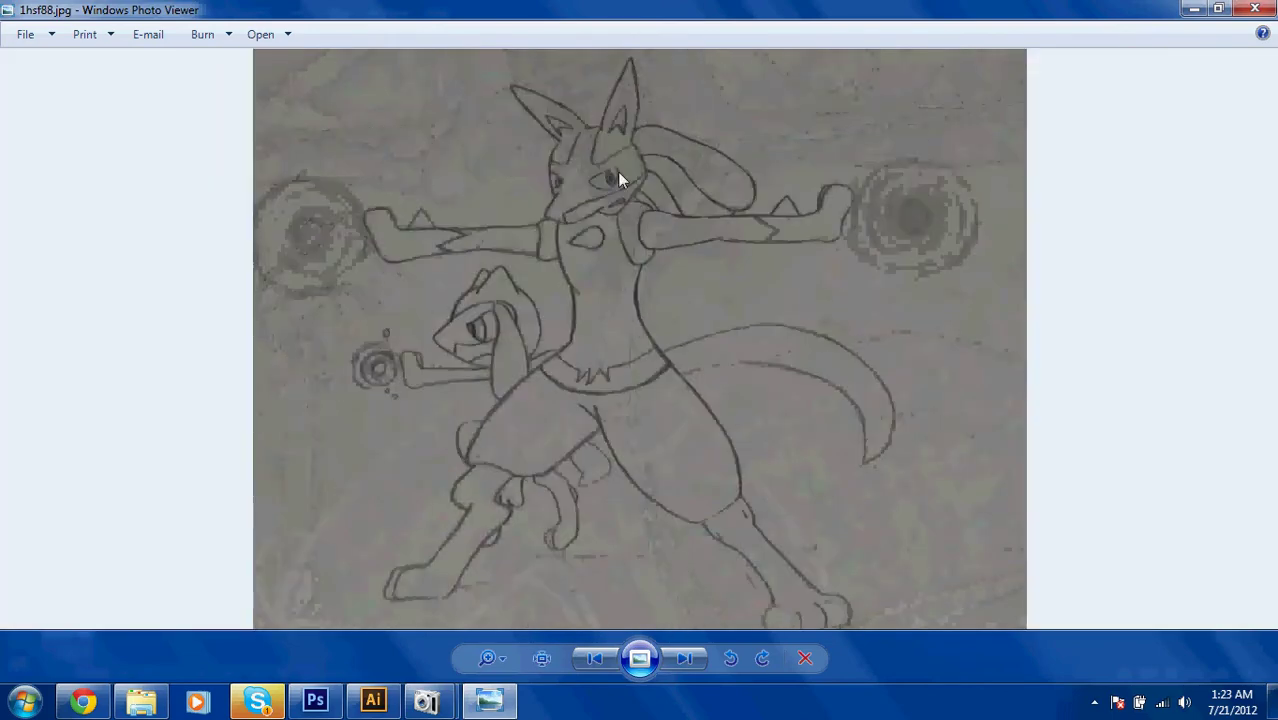
{"action": "scroll", "coordinate": [617, 171], "scroll_direction": "up", "scroll_amount": 8}
{"action": "scroll", "coordinate": [547, 235], "scroll_direction": "down", "scroll_amount": 2}
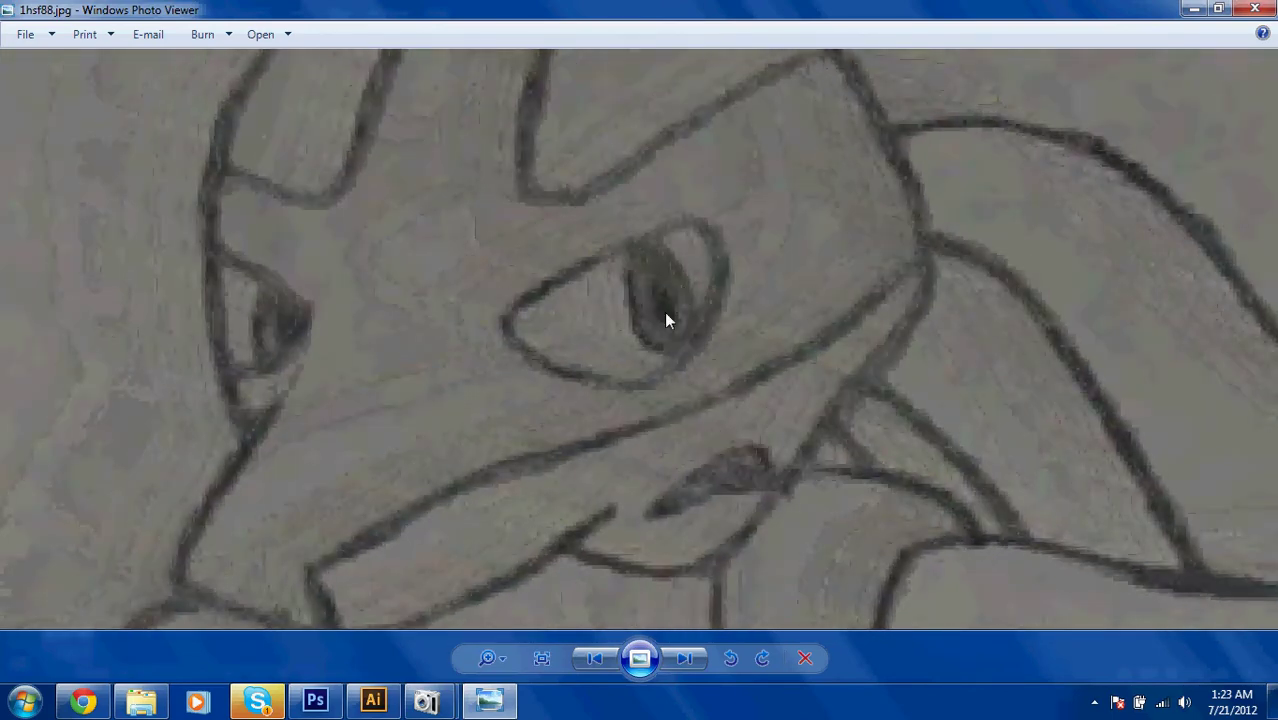
{"action": "left_click", "coordinate": [1254, 9]}
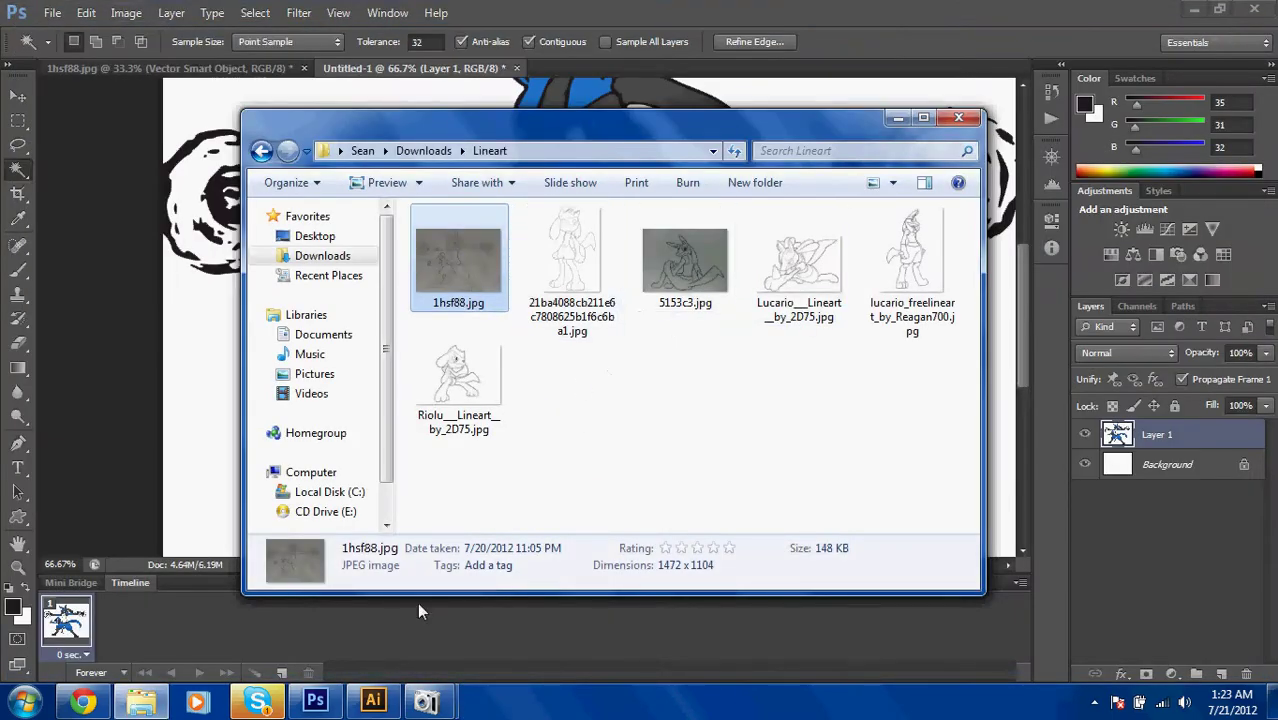
Switch to Illustrator and undo the image tracing back to the original embedded sketch.
{"action": "left_click", "coordinate": [385, 692]}
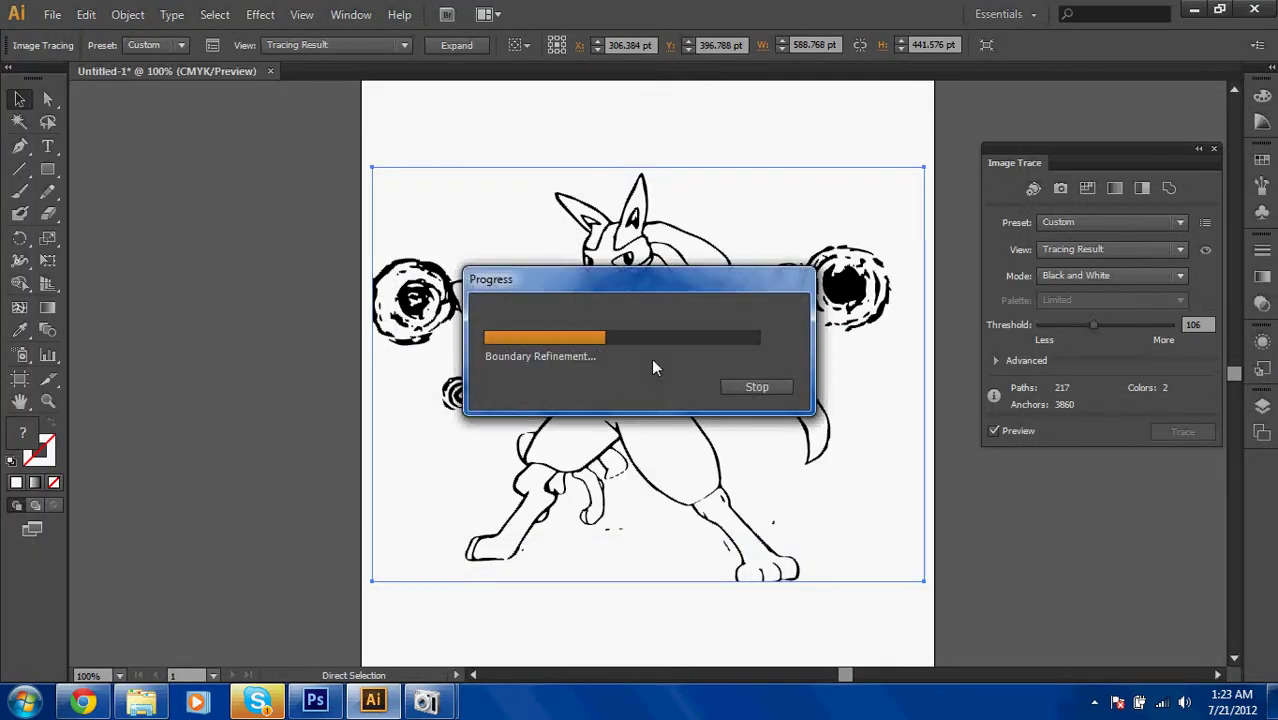
{"action": "key", "text": "ctrl+z"}
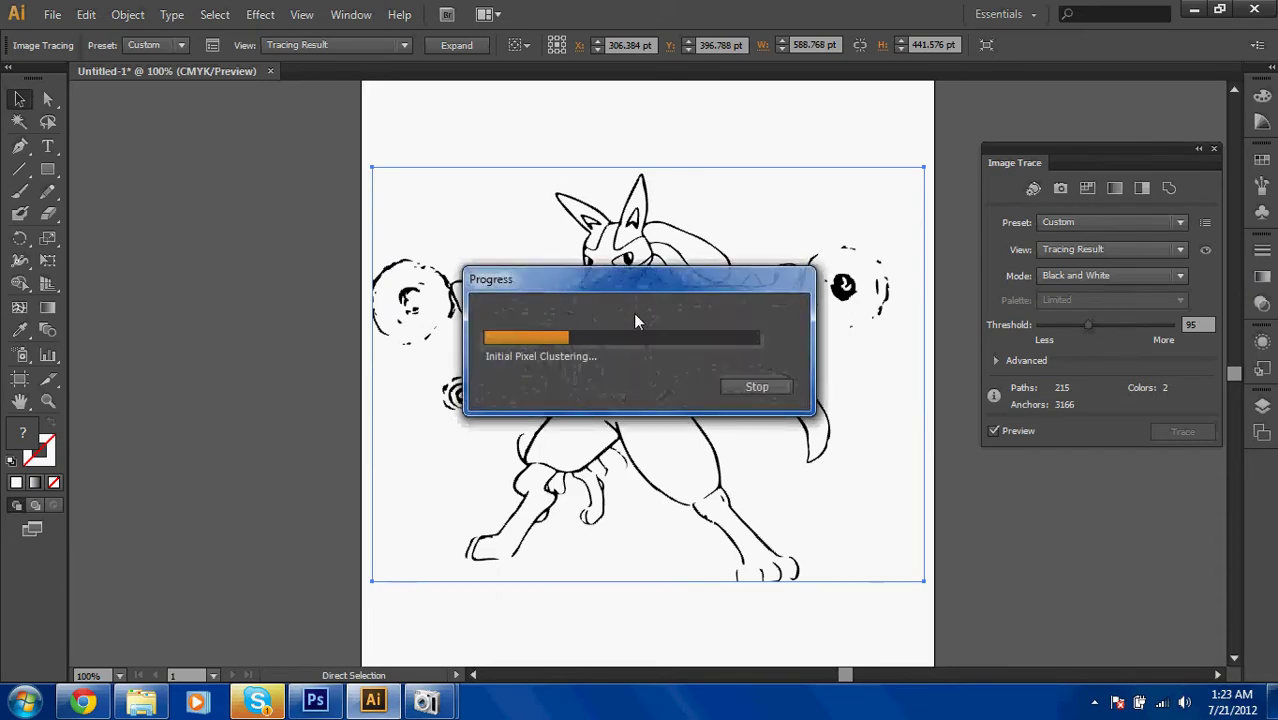
{"action": "key", "text": "ctrl+z"}
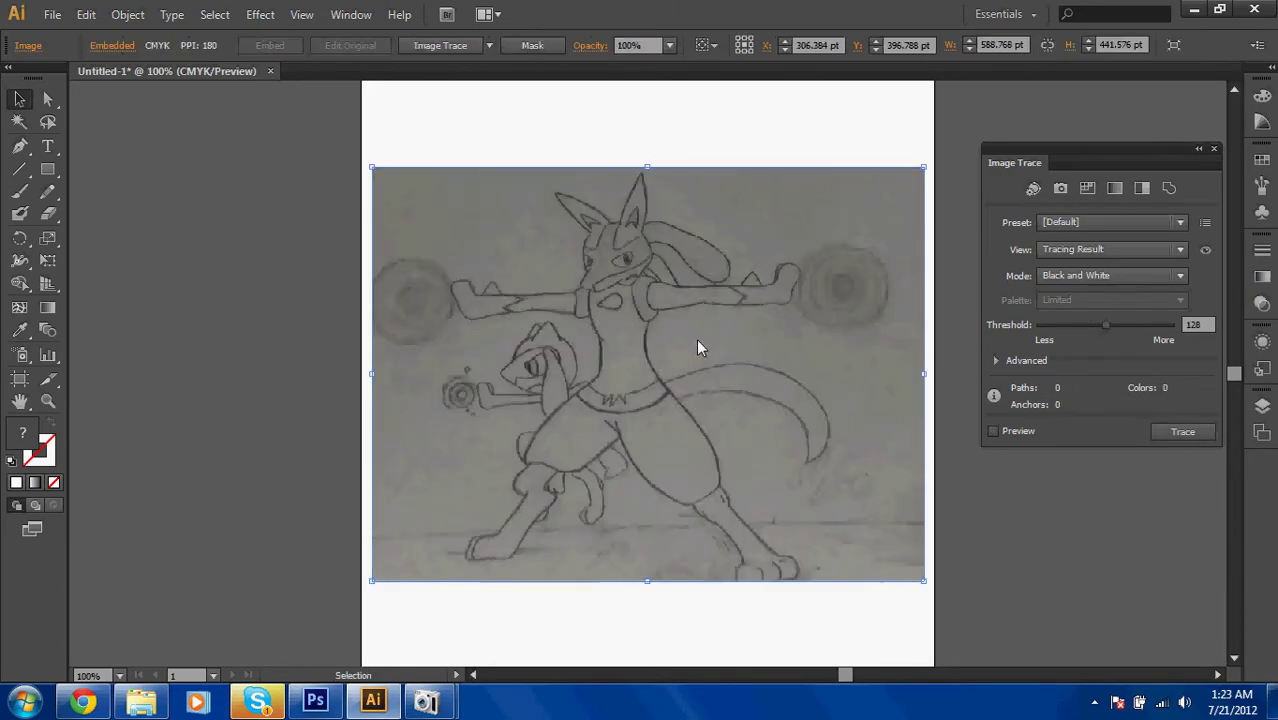
Trace the sketch with Image Trace in black and white and lower the threshold to 18.
{"action": "left_click", "coordinate": [128, 14]}
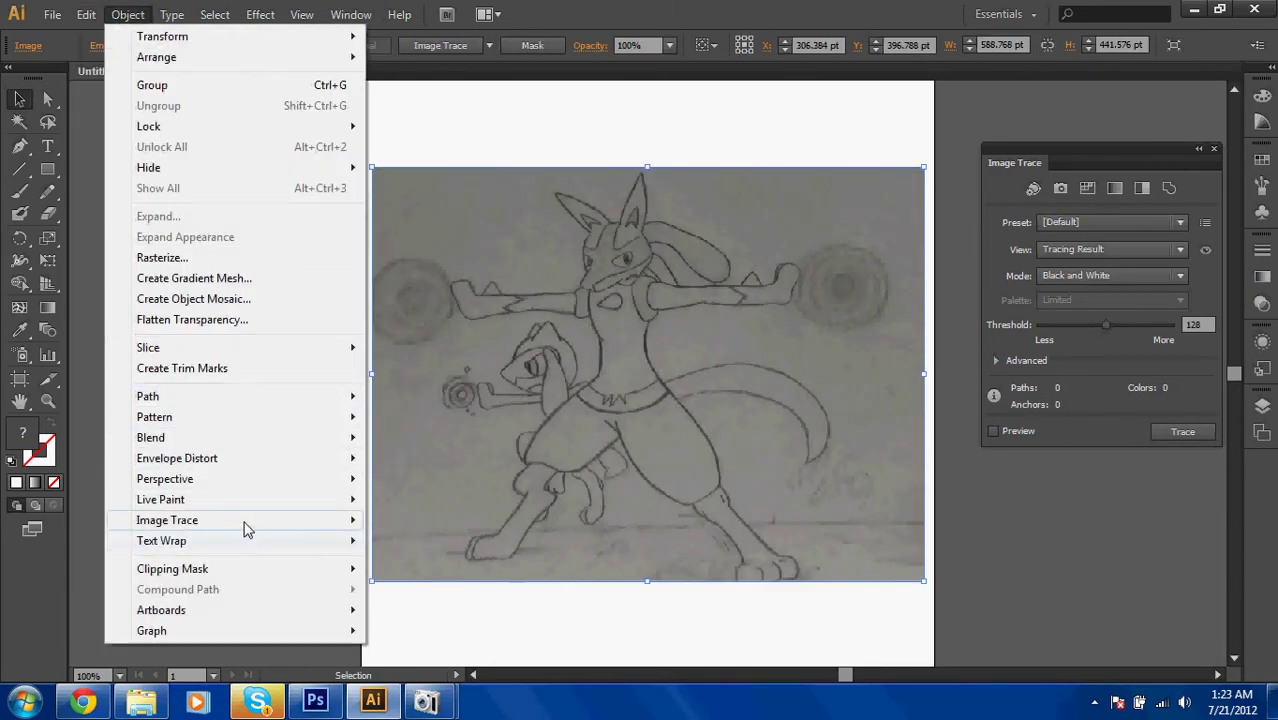
{"action": "mouse_move", "coordinate": [248, 522]}
{"action": "left_click", "coordinate": [400, 521]}
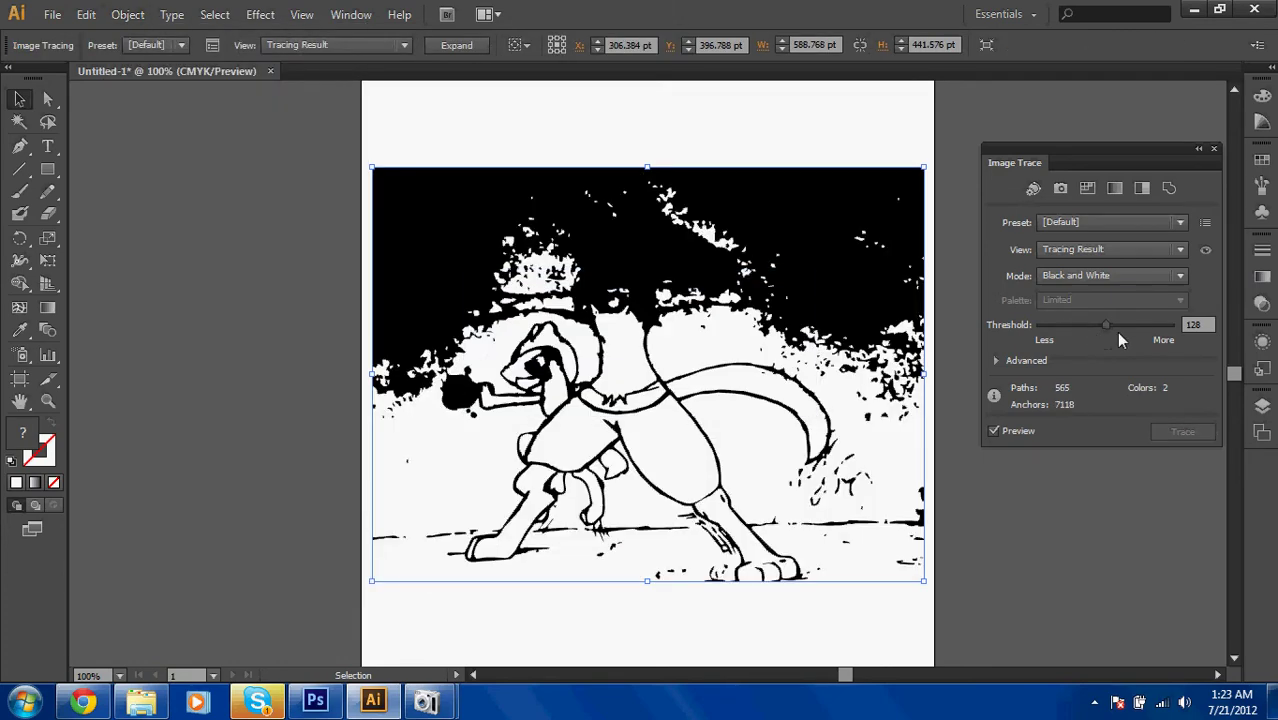
{"action": "left_click_drag", "start_coordinate": [1100, 326], "coordinate": [1051, 333]}
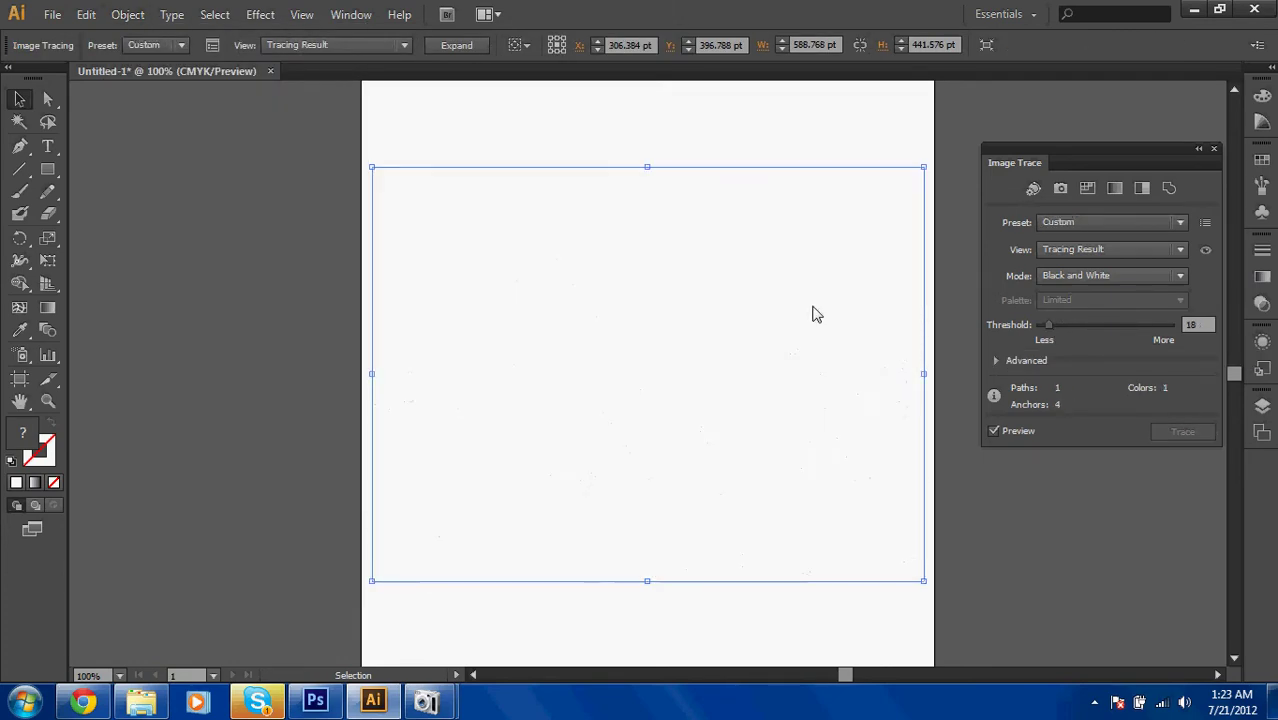
Raise the Image Trace threshold to 60 and on to 63, checking the traced eye details.
{"action": "key", "text": "ctrl+equal"}
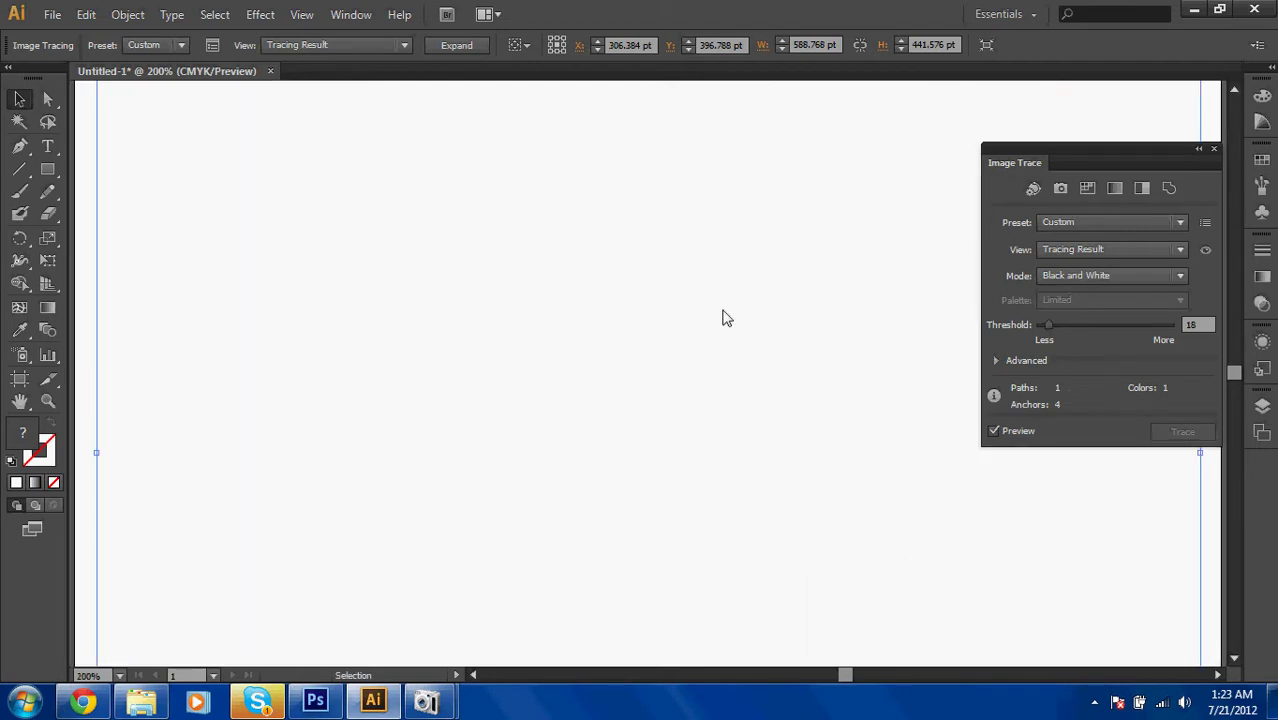
{"action": "mouse_move", "coordinate": [1047, 325]}
{"action": "left_mouse_down"}
{"action": "mouse_move", "coordinate": [1070, 331]}
{"action": "mouse_move", "coordinate": [1072, 356]}
{"action": "left_mouse_up"}
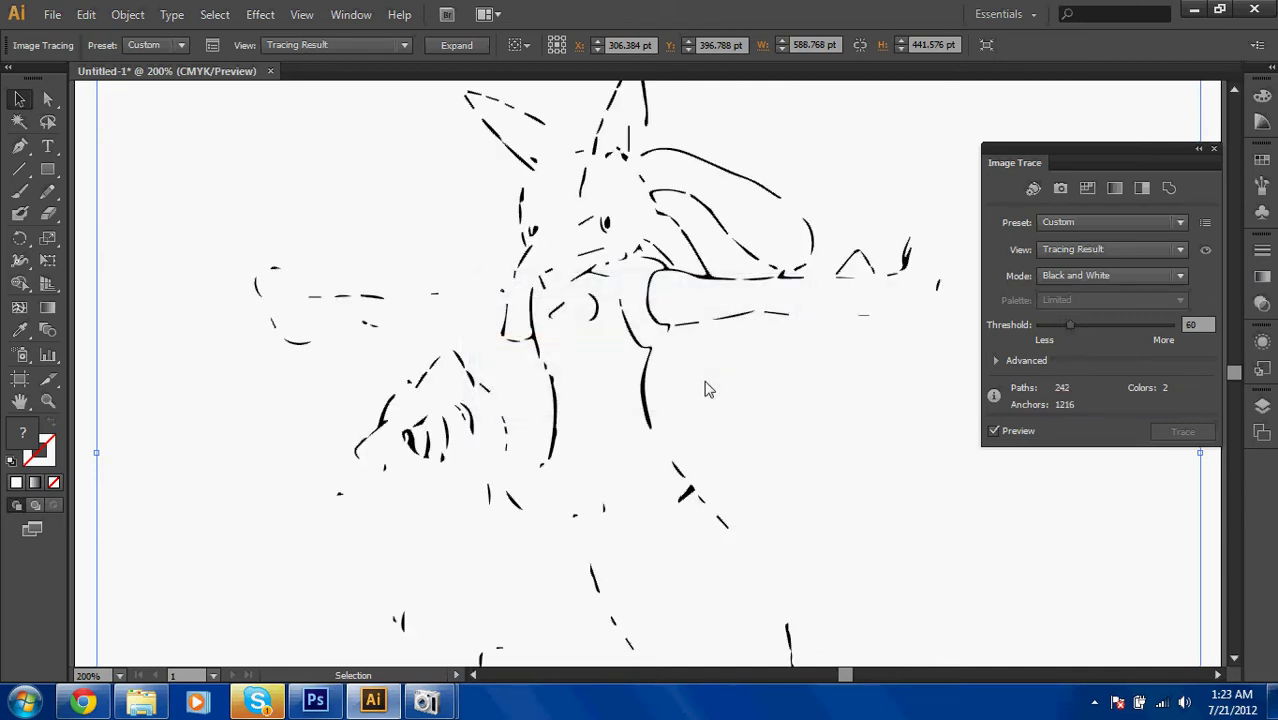
{"action": "left_click_drag", "start_coordinate": [1079, 324], "coordinate": [1073, 332]}
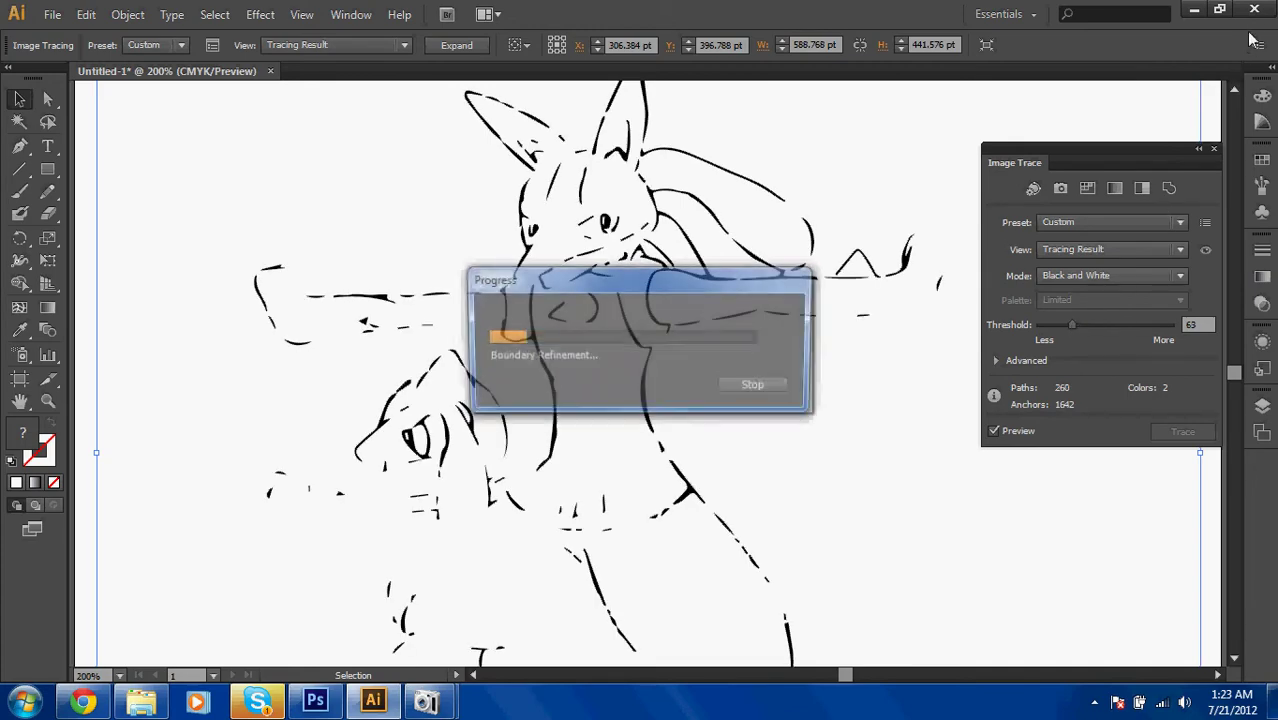
Switch back to Photoshop and set up the Brush with white as foreground colour at the large figure's eye.
{"action": "left_click", "coordinate": [315, 702]}
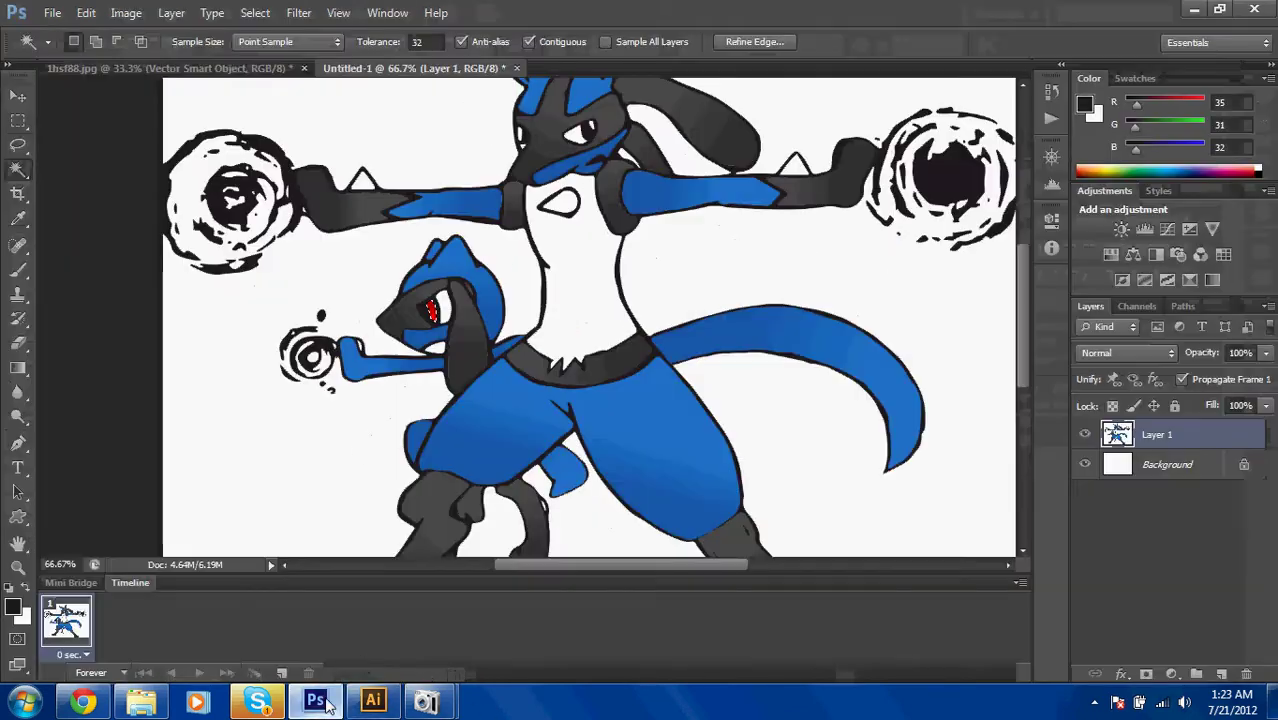
{"action": "scroll", "coordinate": [592, 219], "scroll_direction": "up", "scroll_amount": 3}
{"action": "scroll", "coordinate": [590, 218], "scroll_direction": "down", "scroll_amount": 1}
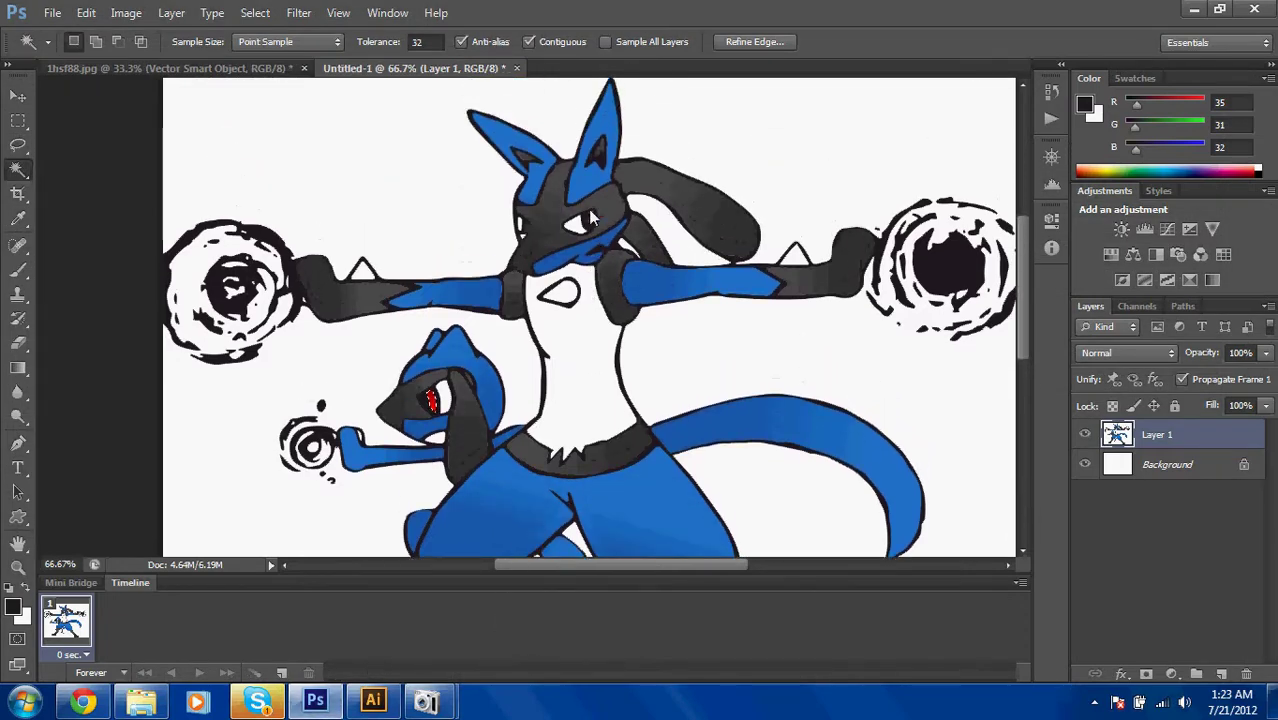
{"action": "scroll", "coordinate": [590, 218], "scroll_direction": "up", "scroll_amount": 4}
{"action": "scroll", "coordinate": [590, 218], "scroll_direction": "right", "scroll_amount": 3}
{"action": "scroll", "coordinate": [590, 218], "scroll_direction": "up", "scroll_amount": 2}
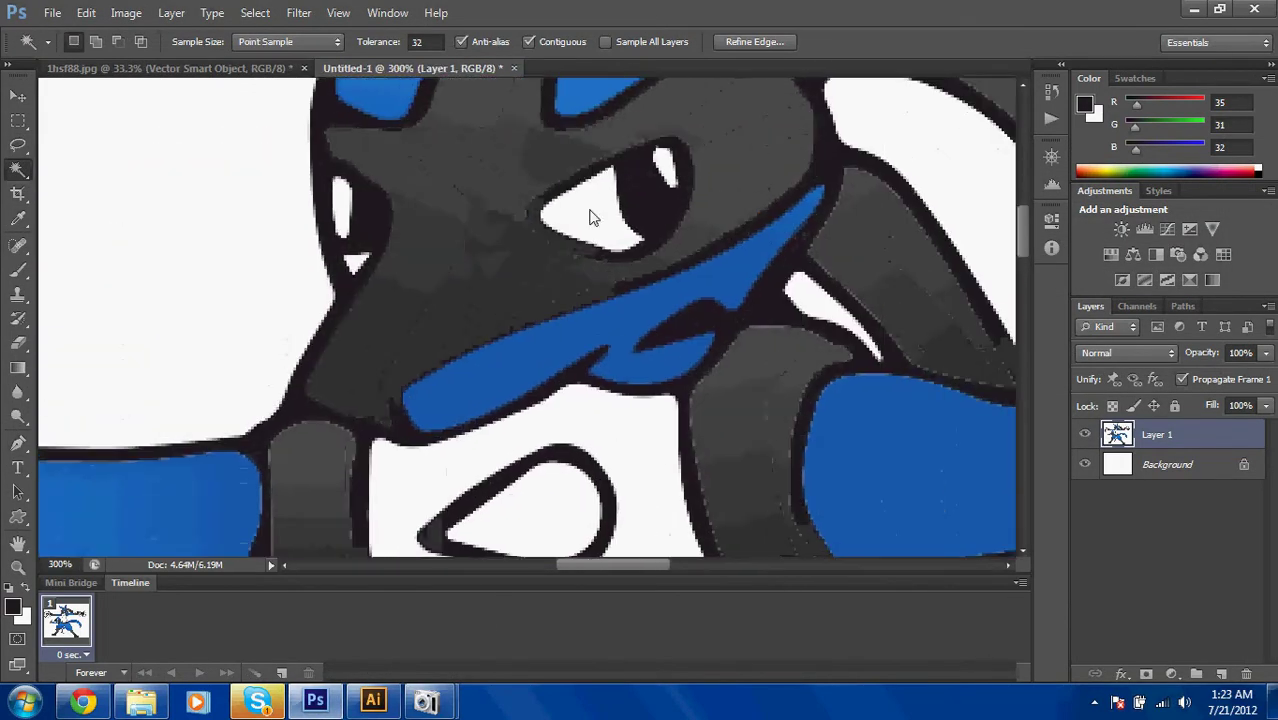
{"action": "scroll", "coordinate": [590, 218], "scroll_direction": "up", "scroll_amount": 1}
{"action": "scroll", "coordinate": [590, 217], "scroll_direction": "up", "scroll_amount": 1}
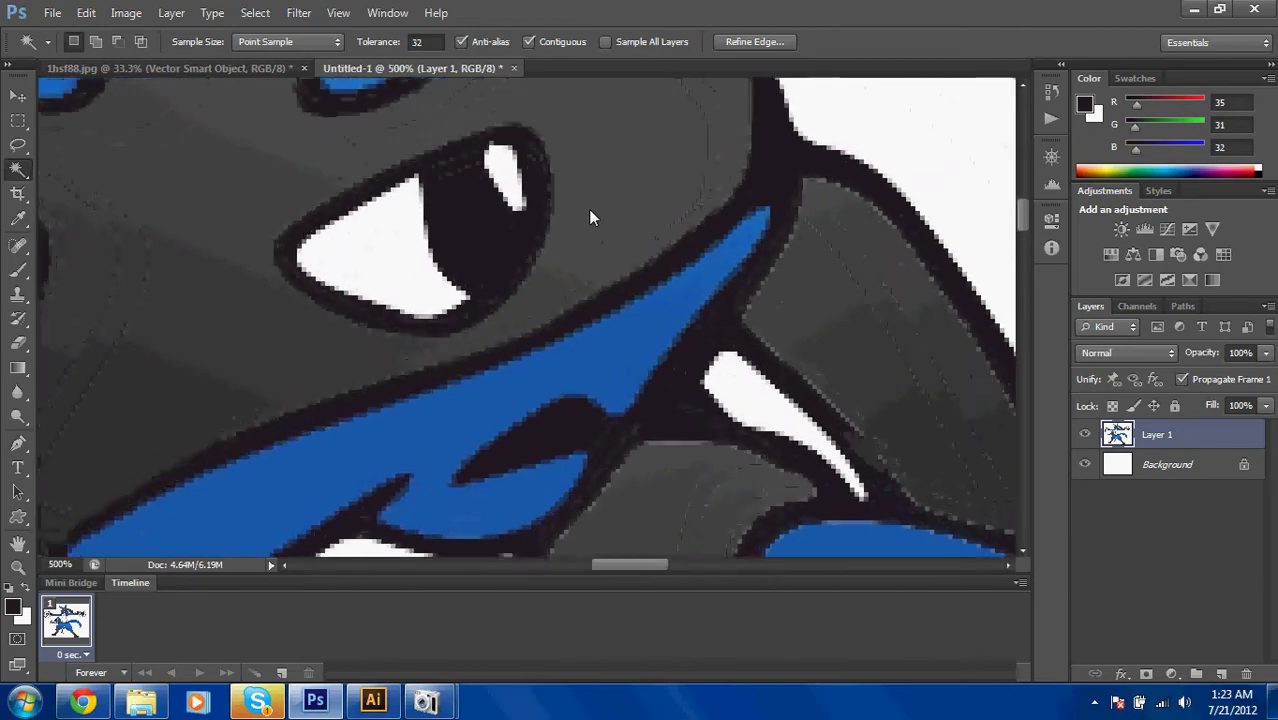
{"action": "scroll", "coordinate": [588, 209], "scroll_direction": "up", "scroll_amount": 1}
{"action": "key", "text": "b"}
{"action": "left_click", "coordinate": [27, 588]}
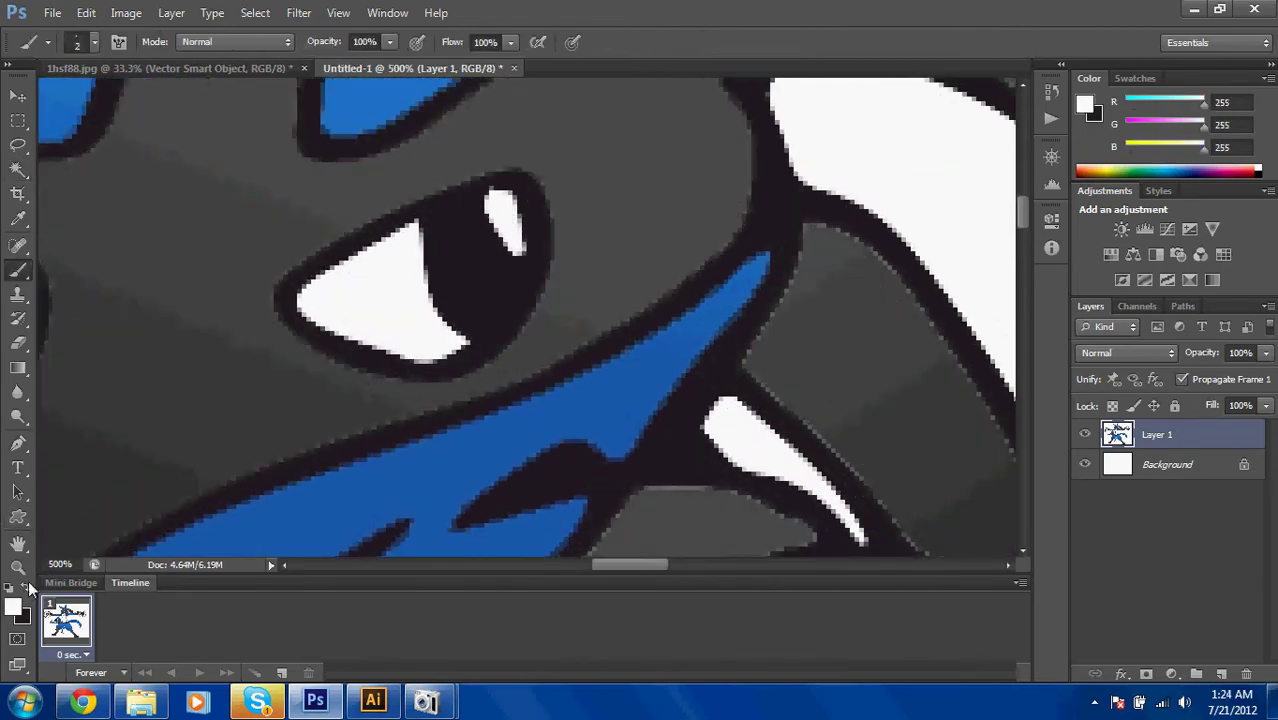
Set the brush size to 6 px and clear the previous selection.
{"action": "right_click", "coordinate": [497, 206]}
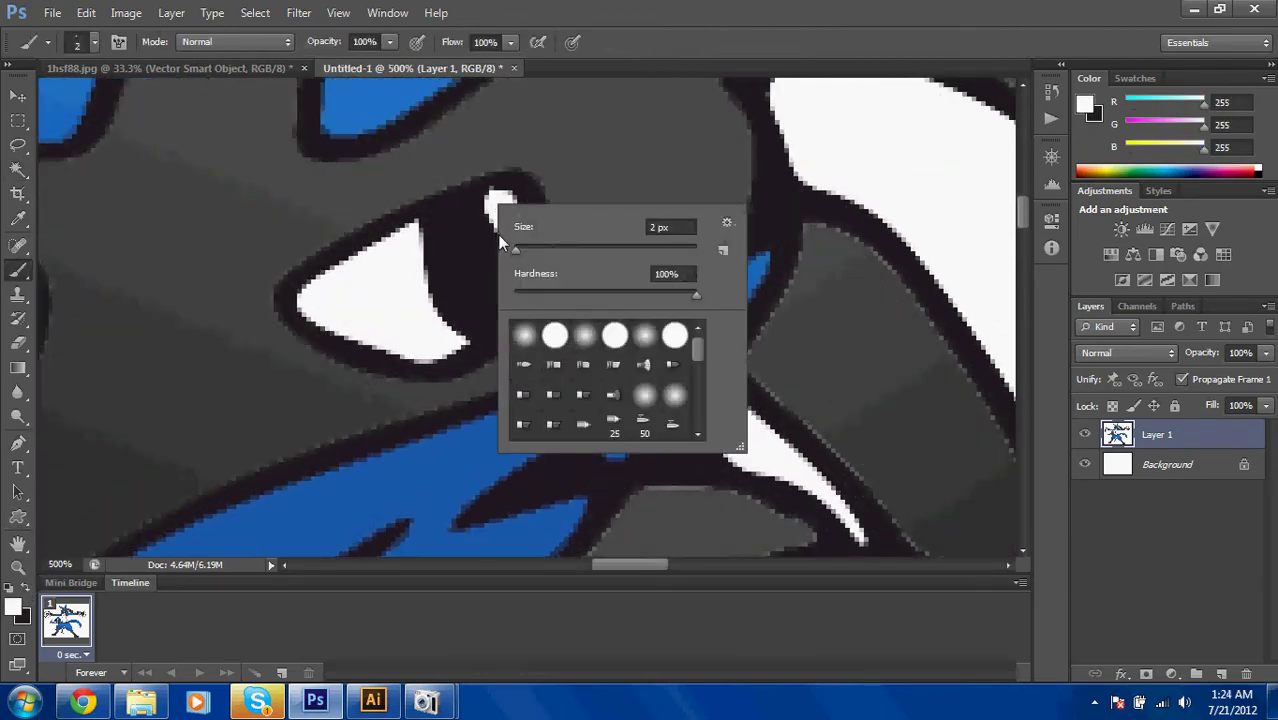
{"action": "left_click_drag", "start_coordinate": [515, 250], "coordinate": [519, 252]}
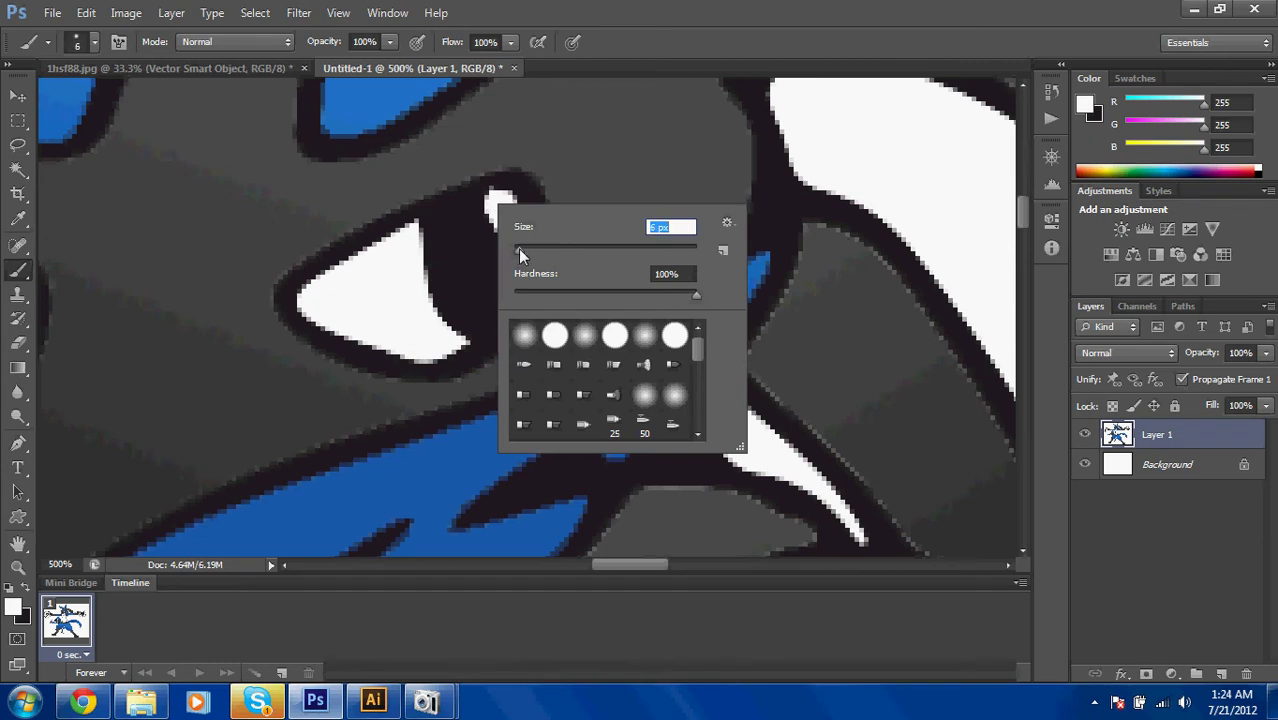
{"action": "left_click", "coordinate": [494, 211]}
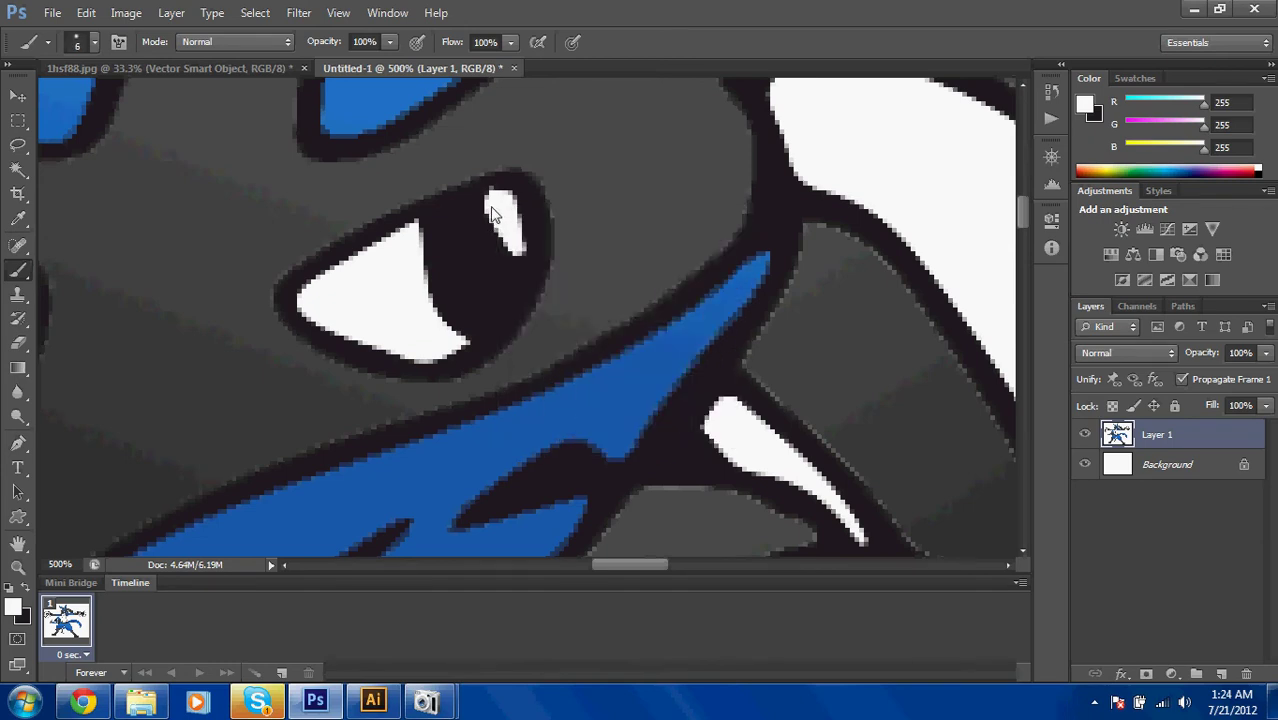
{"action": "key", "text": "w"}
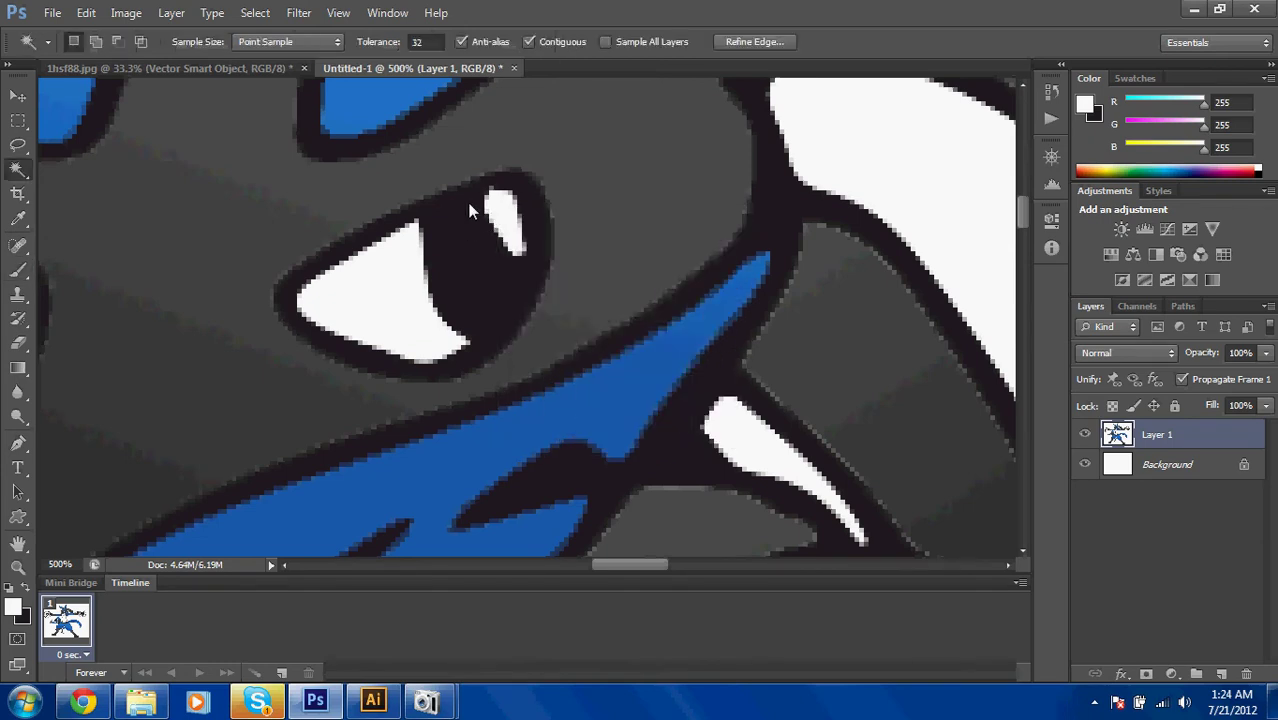
{"action": "left_click", "coordinate": [480, 216]}
Try painting white strokes with the 6 px brush inside the large figure's dark iris, and undo them.
{"action": "key", "text": "b"}
{"action": "mouse_move", "coordinate": [494, 206]}
{"action": "left_mouse_down"}
{"action": "mouse_move", "coordinate": [480, 200]}
{"action": "mouse_move", "coordinate": [463, 222]}
{"action": "left_mouse_up"}
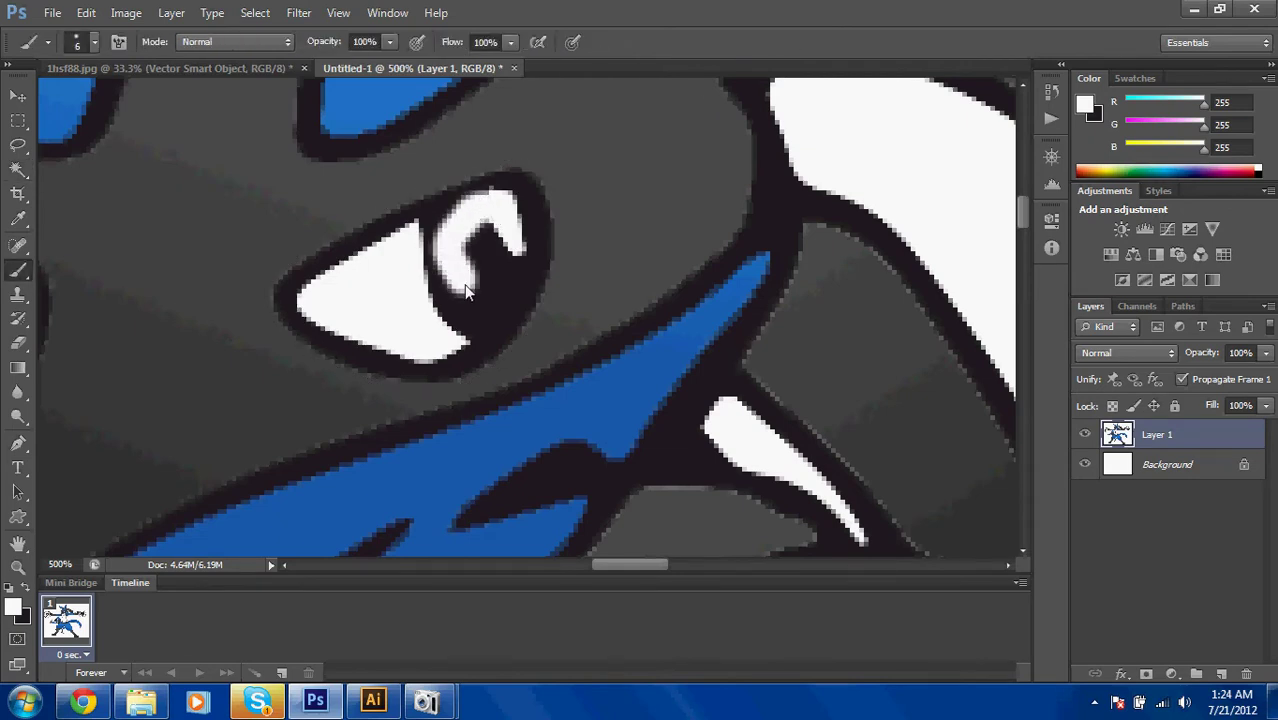
{"action": "left_click_drag", "start_coordinate": [465, 284], "coordinate": [472, 297]}
{"action": "key", "text": "ctrl+alt+z"}
{"action": "key", "text": "ctrl+alt+z"}
Paint the large figure's iris white with a 4 px brush, leaving its outline, and add a small dark pupil in the centre.
{"action": "right_click", "coordinate": [480, 263]}
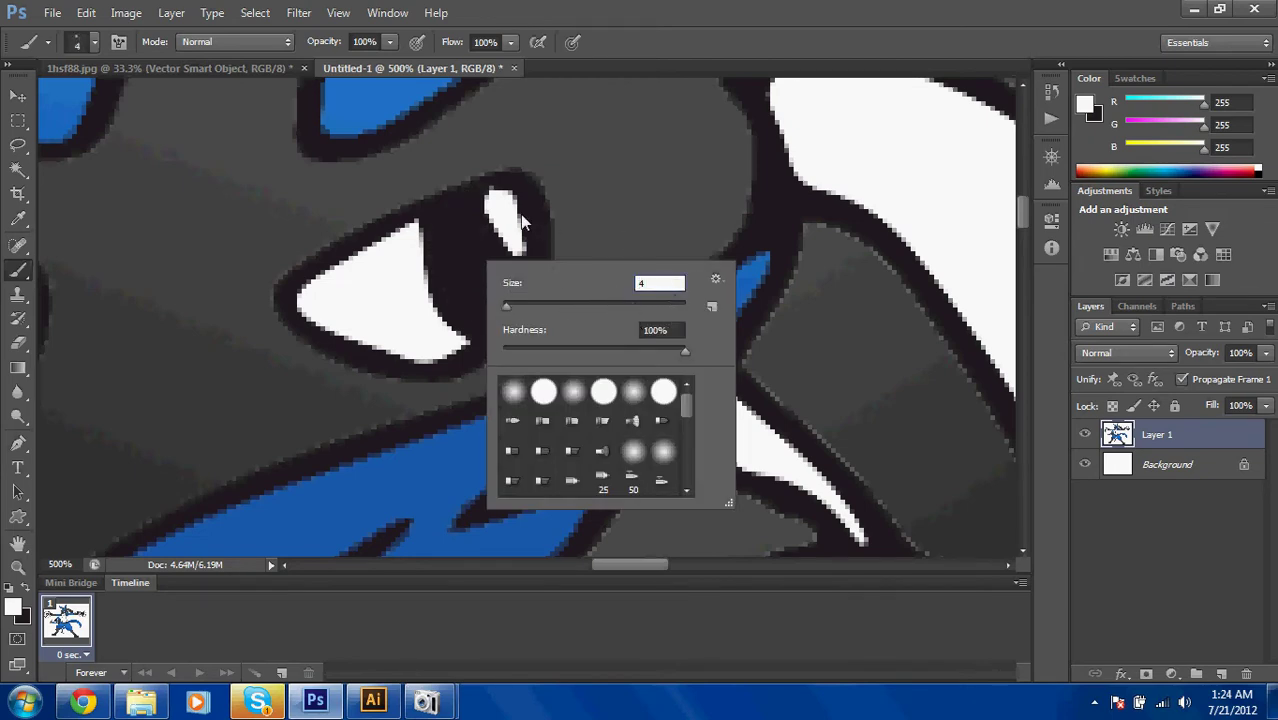
{"action": "left_click", "coordinate": [498, 203]}
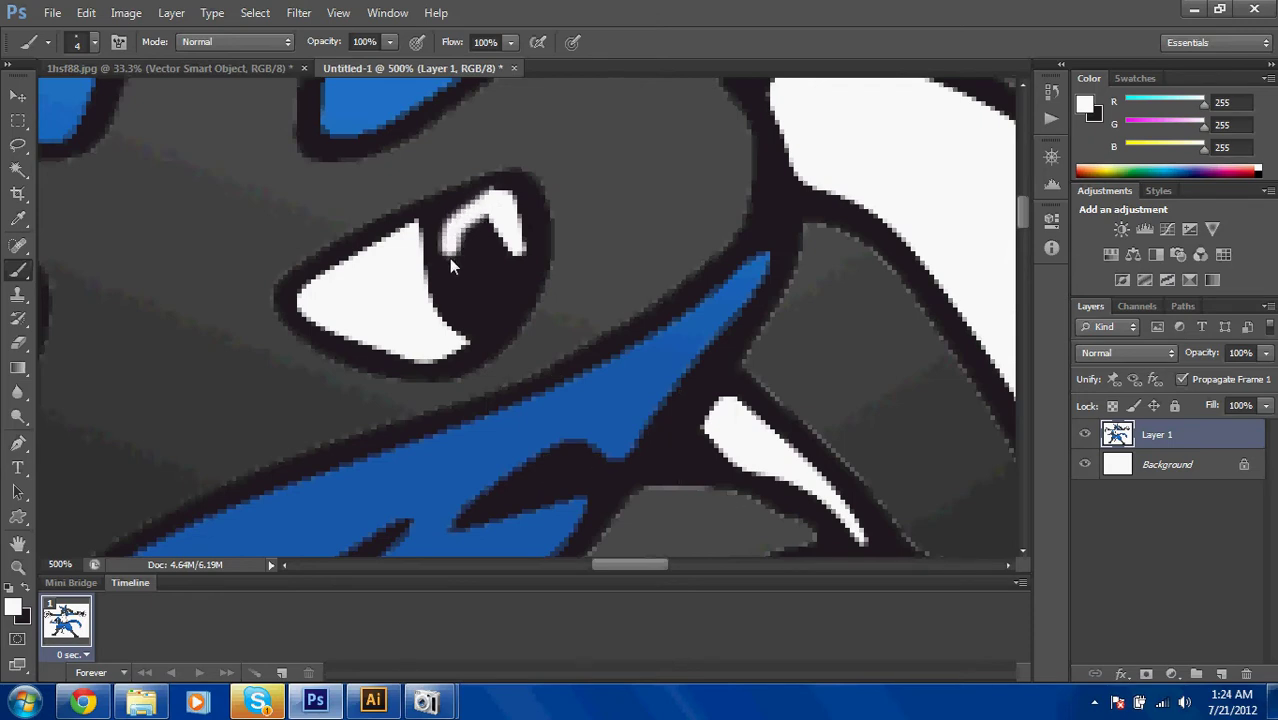
{"action": "mouse_move", "coordinate": [470, 305]}
{"action": "left_mouse_down"}
{"action": "mouse_move", "coordinate": [506, 250]}
{"action": "mouse_move", "coordinate": [499, 231]}
{"action": "mouse_move", "coordinate": [478, 250]}
{"action": "mouse_move", "coordinate": [481, 293]}
{"action": "mouse_move", "coordinate": [478, 222]}
{"action": "left_mouse_up"}
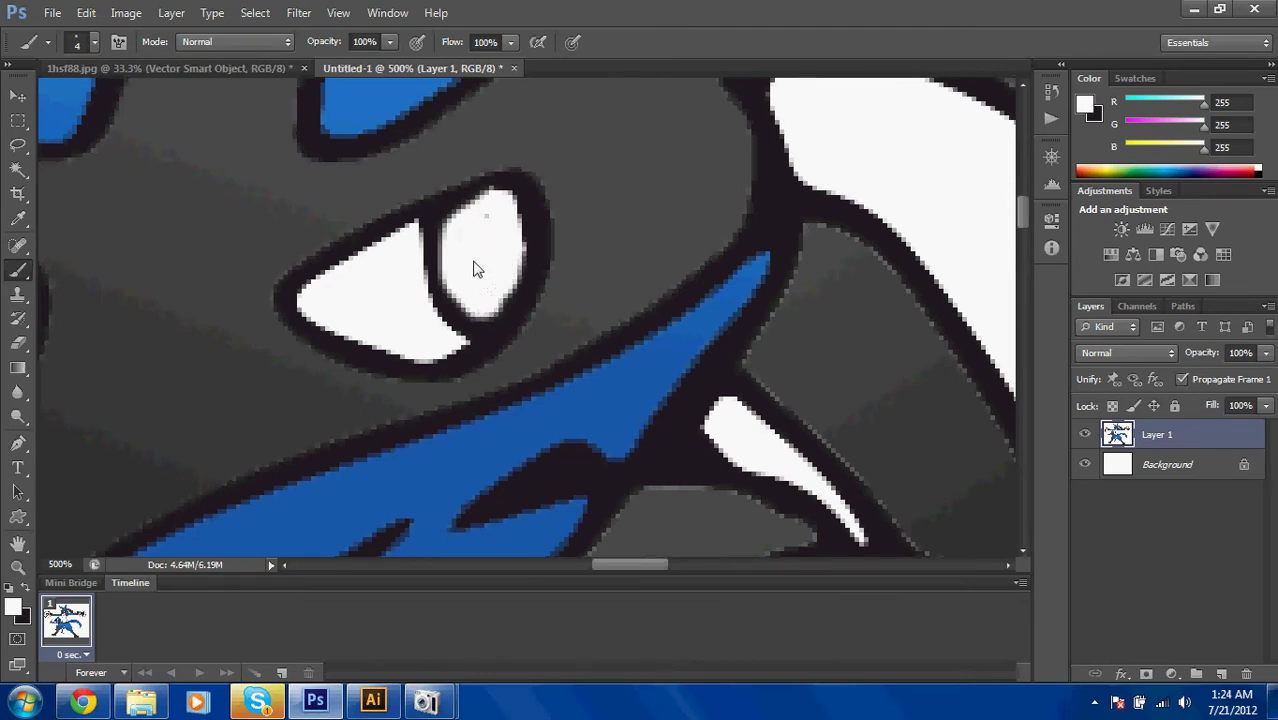
{"action": "left_click", "coordinate": [26, 592]}
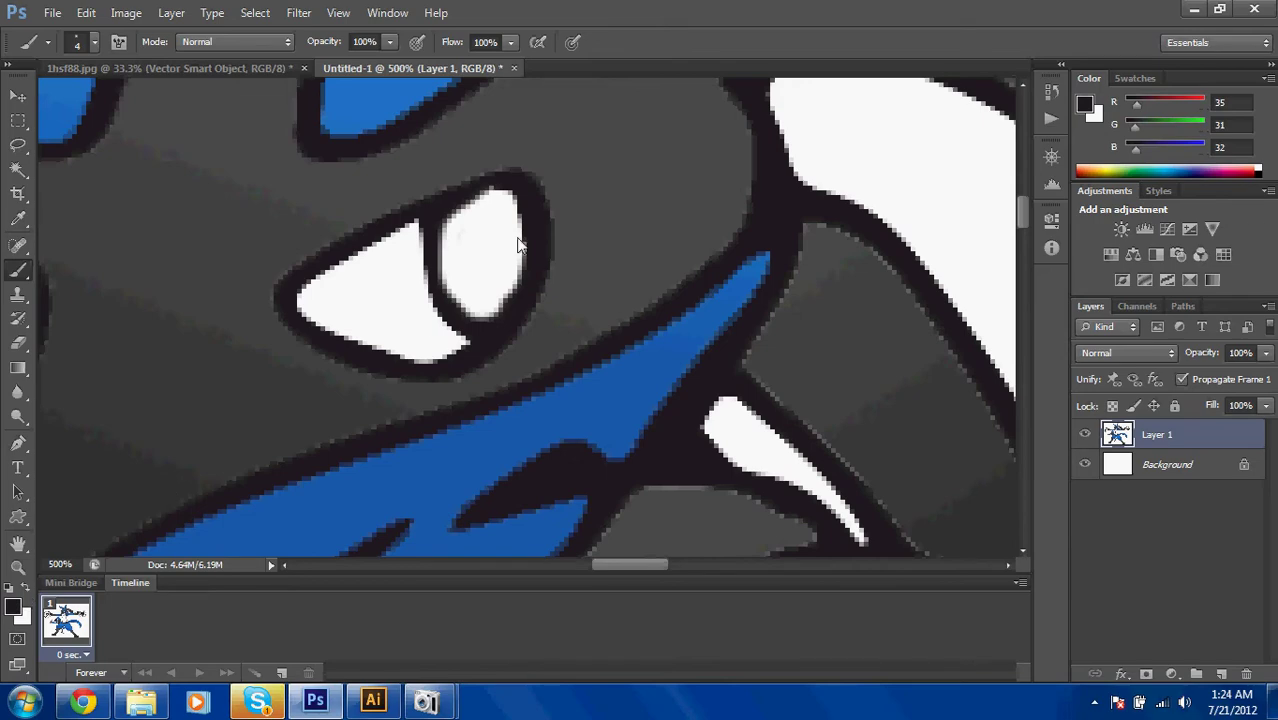
{"action": "mouse_move", "coordinate": [476, 237]}
{"action": "left_mouse_down"}
{"action": "mouse_move", "coordinate": [474, 270]}
{"action": "mouse_move", "coordinate": [478, 245]}
{"action": "left_mouse_up"}
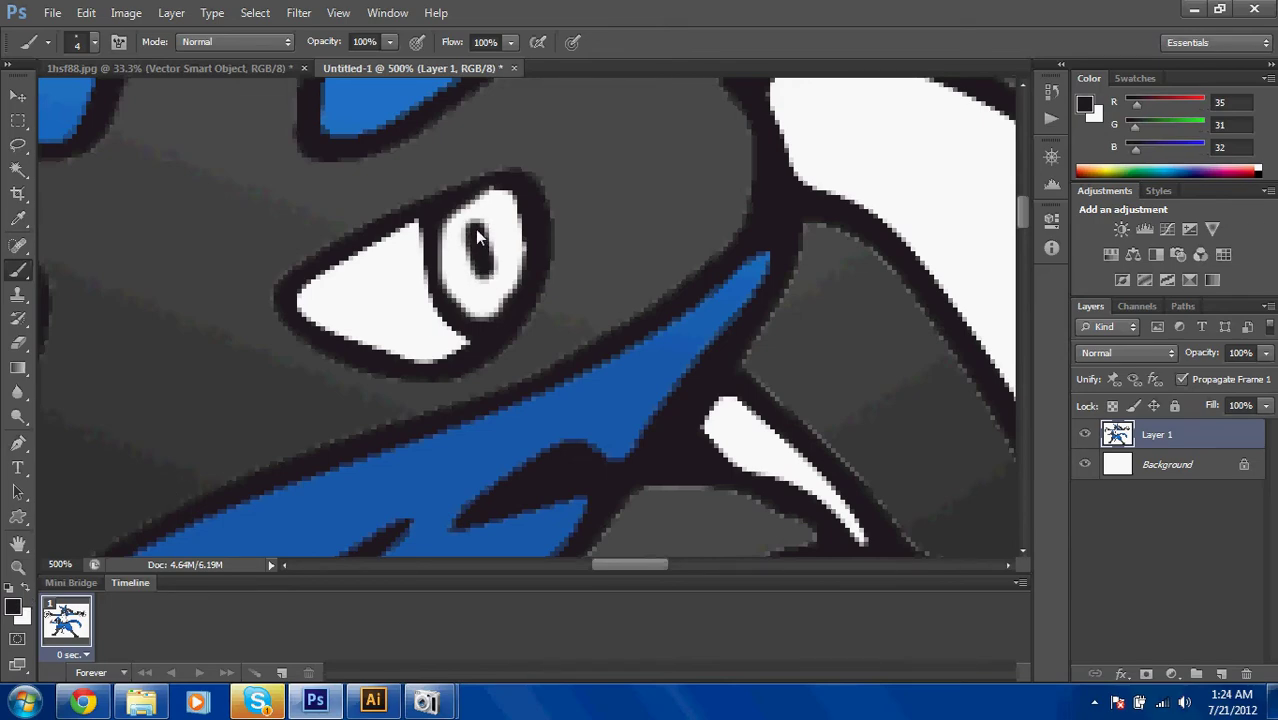
Select the large figure's white iris, try filling it with the red gradient, and undo that fill while keeping the iris selected.
{"action": "scroll", "coordinate": [476, 234], "scroll_direction": "down", "scroll_amount": 5}
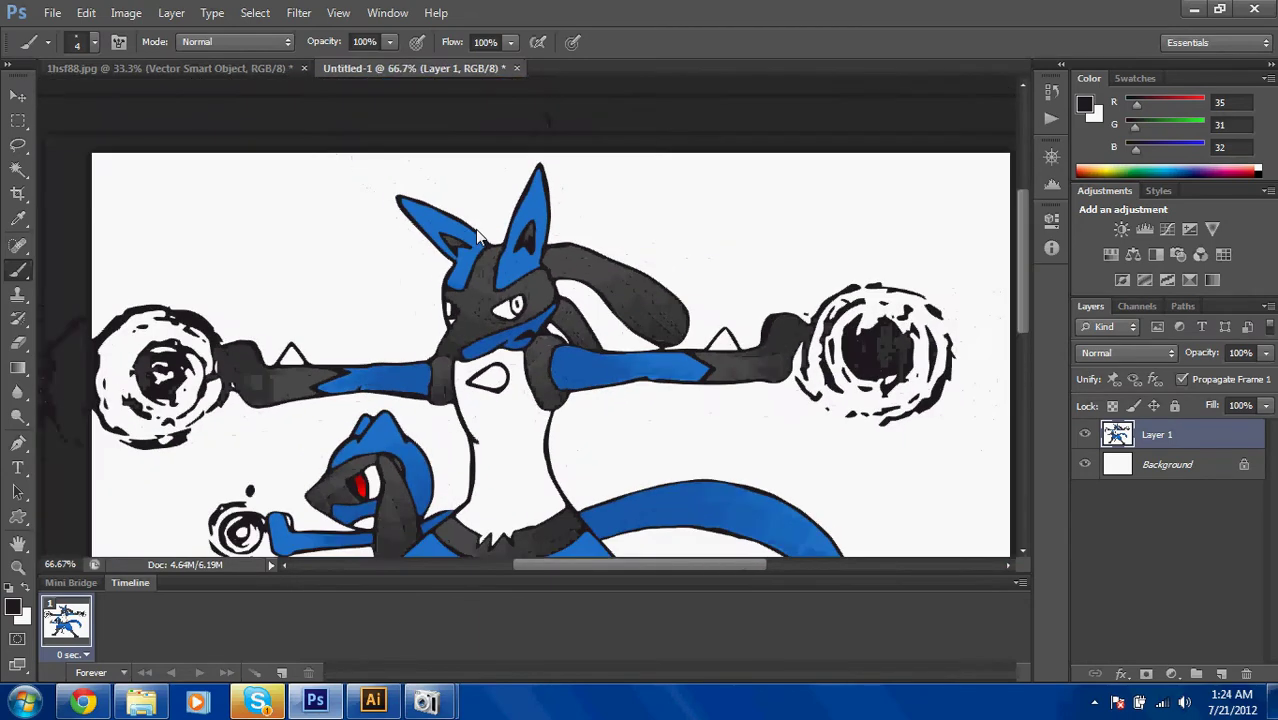
{"action": "key", "text": "g"}
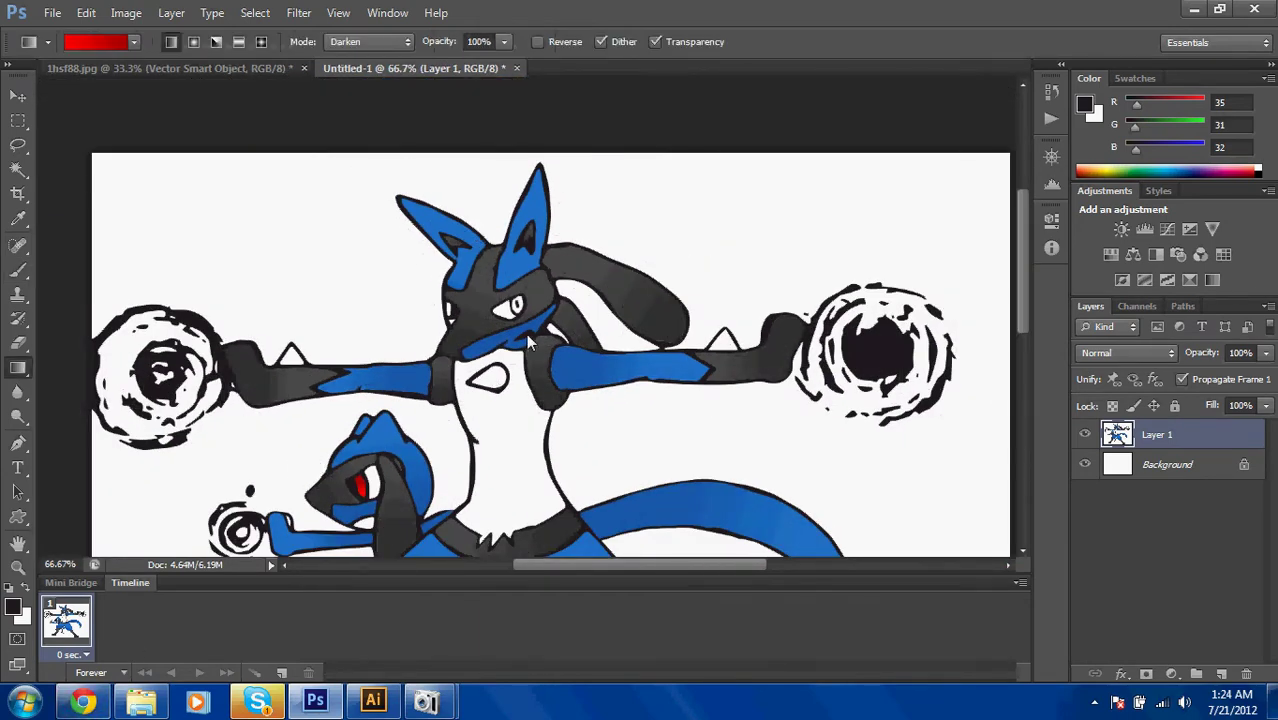
{"action": "key", "text": "w"}
{"action": "key", "text": "g"}
{"action": "left_click_drag", "start_coordinate": [518, 307], "coordinate": [525, 309]}
{"action": "key", "text": "w"}
{"action": "left_click", "coordinate": [745, 245]}
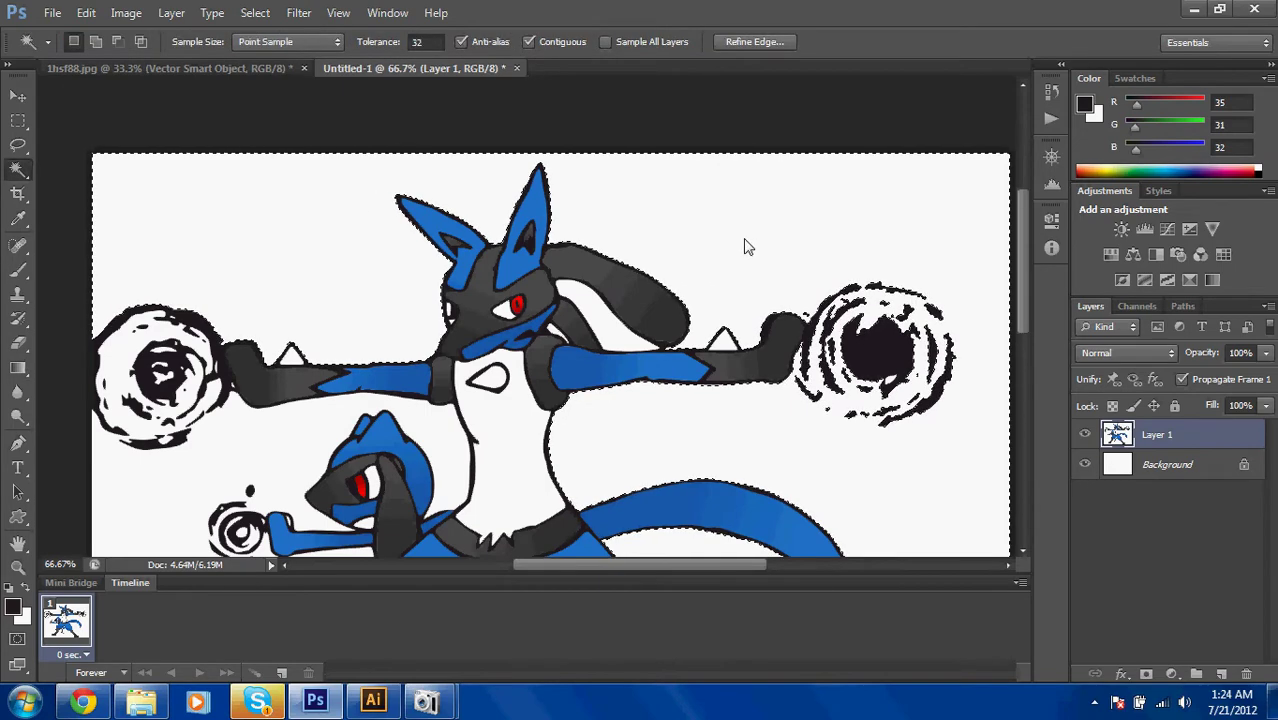
{"action": "key", "text": "ctrl+d"}
{"action": "key", "text": "ctrl+z"}
{"action": "key", "text": "ctrl+z"}
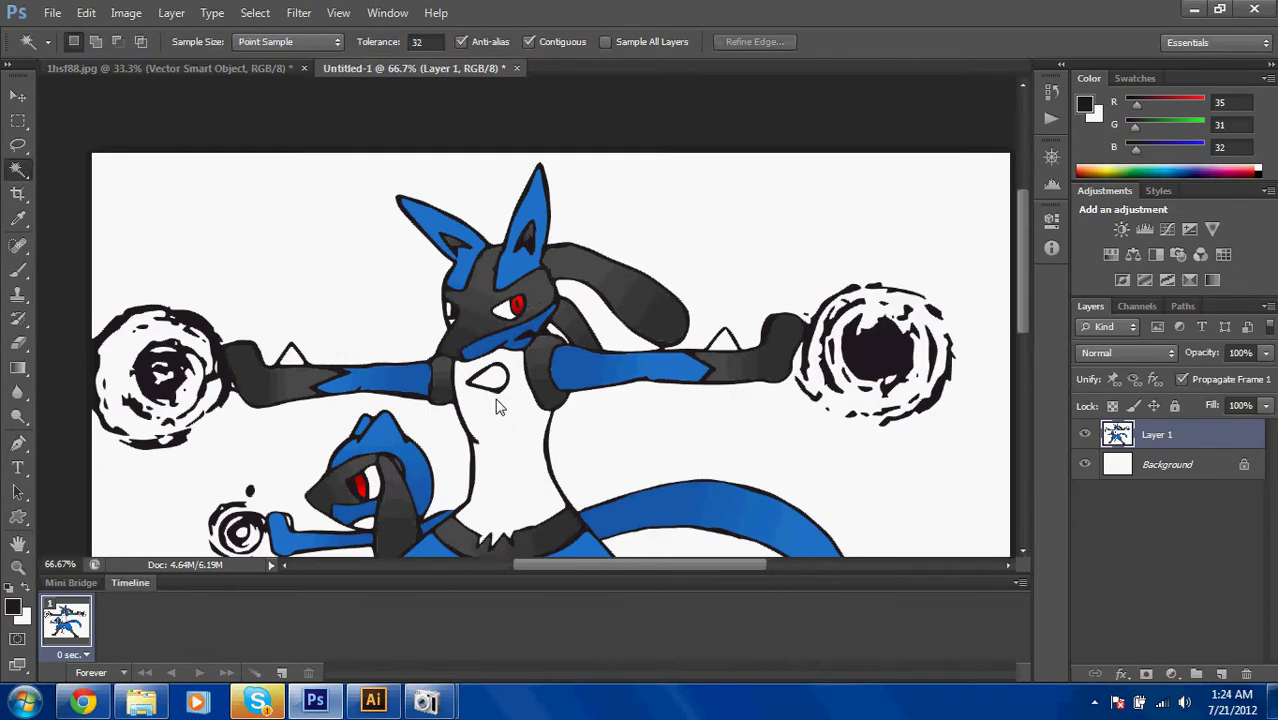
{"action": "key", "text": "ctrl+z"}
{"action": "key", "text": "ctrl+d"}
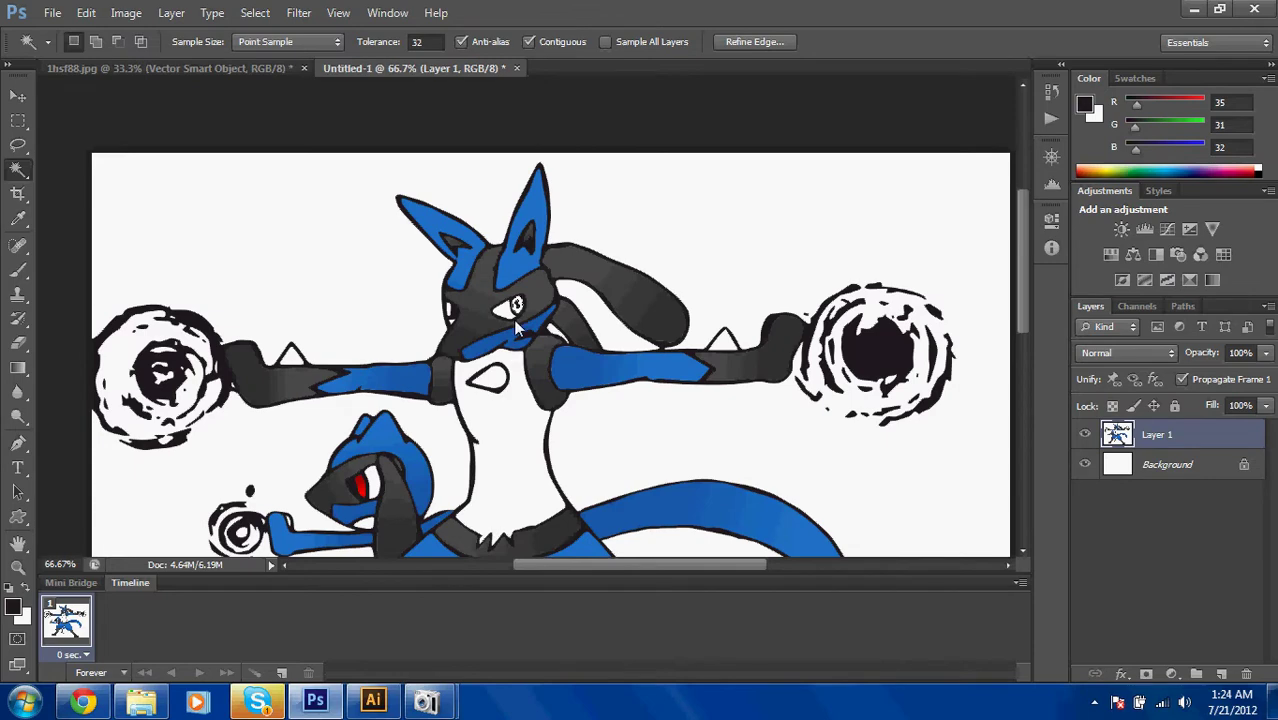
Fill the large figure's selected iris with the red gradient and clear the selection.
{"action": "key", "text": "g"}
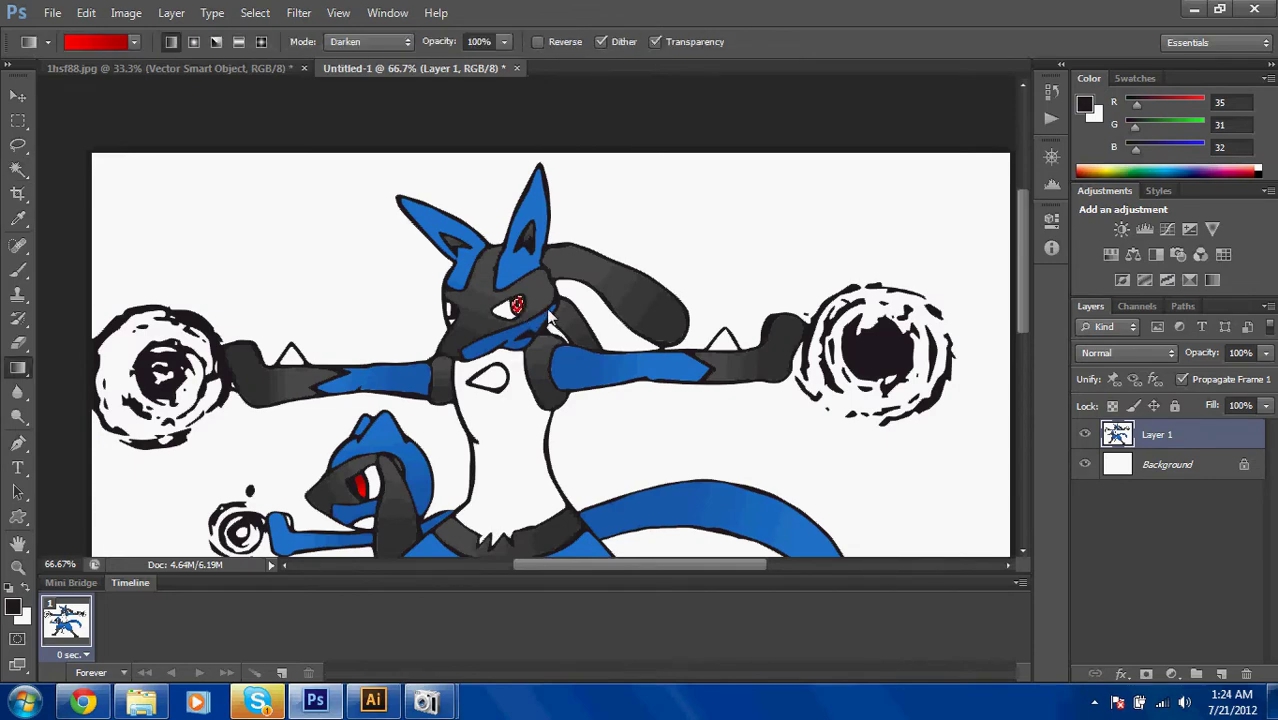
{"action": "key", "text": "w"}
{"action": "left_click", "coordinate": [648, 245]}
{"action": "key", "text": "ctrl+d"}
{"action": "scroll", "coordinate": [640, 455], "scroll_direction": "down", "scroll_amount": 3}
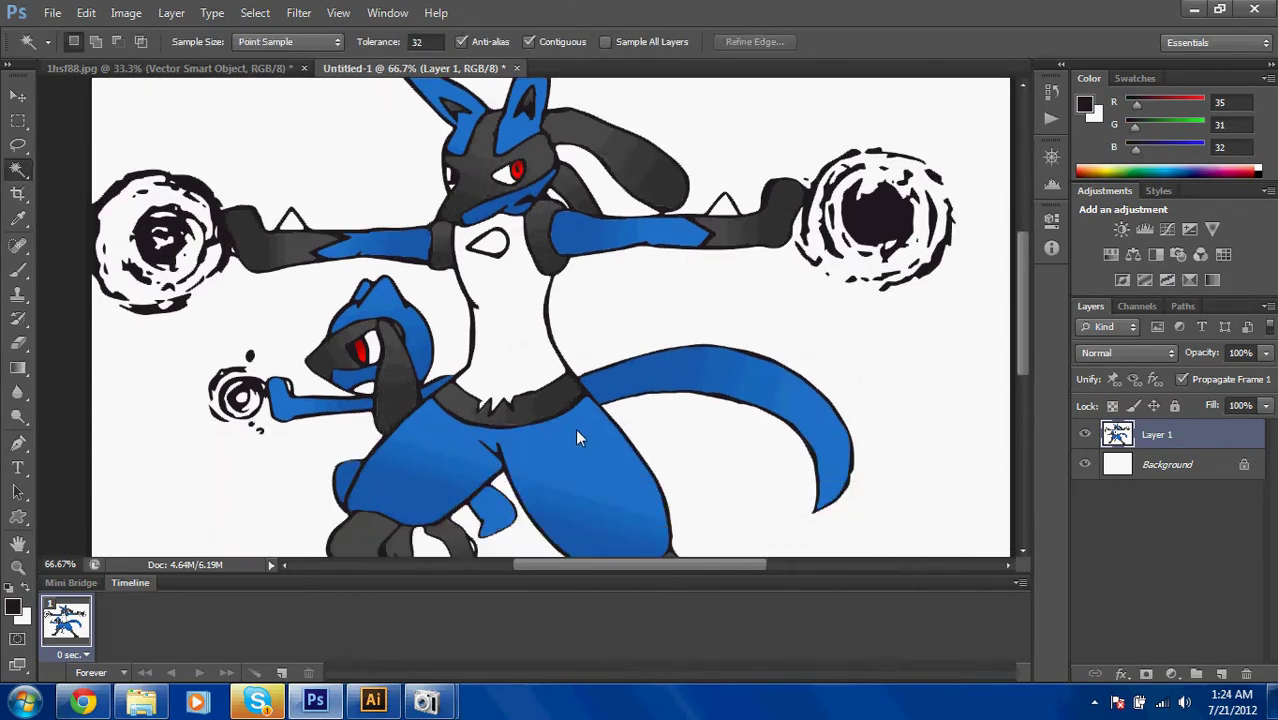
{"action": "scroll", "coordinate": [576, 433], "scroll_direction": "up", "scroll_amount": 1}
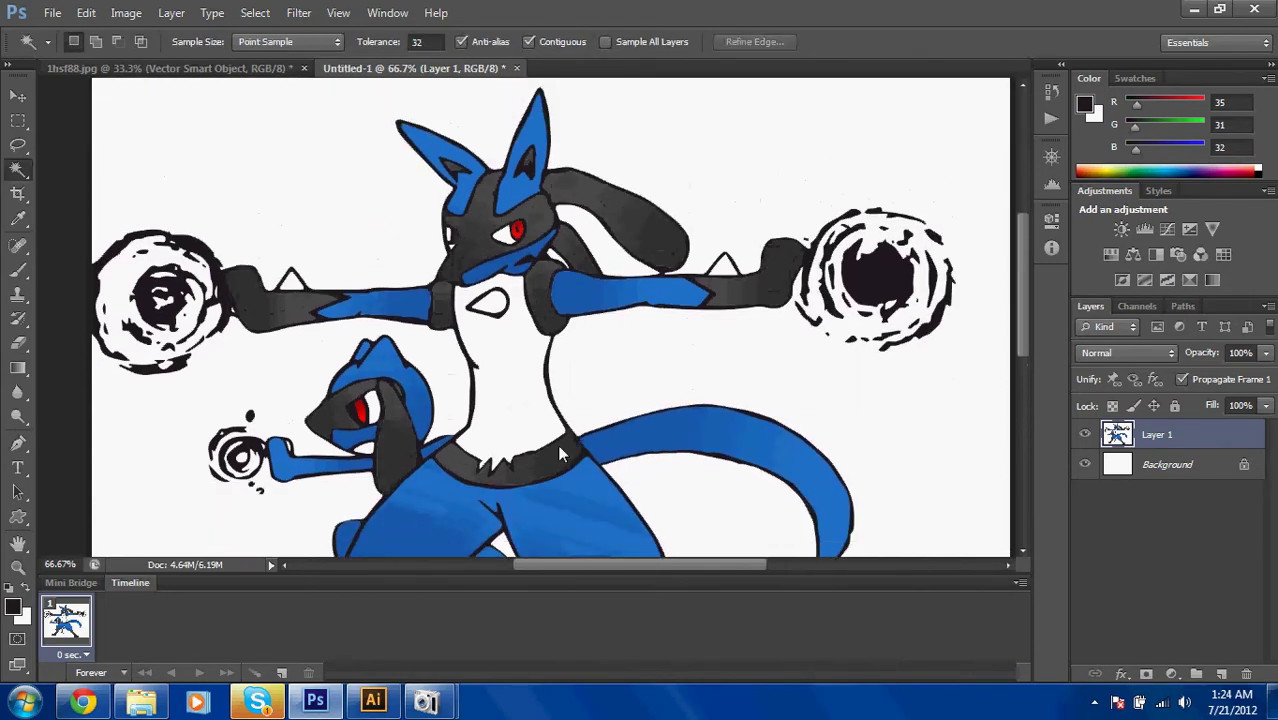
Open the reference sketch 1hsf88.jpg in Windows Photo Viewer and examine the large figure's eye up close.
{"action": "left_click", "coordinate": [373, 701]}
{"action": "left_click", "coordinate": [315, 701]}
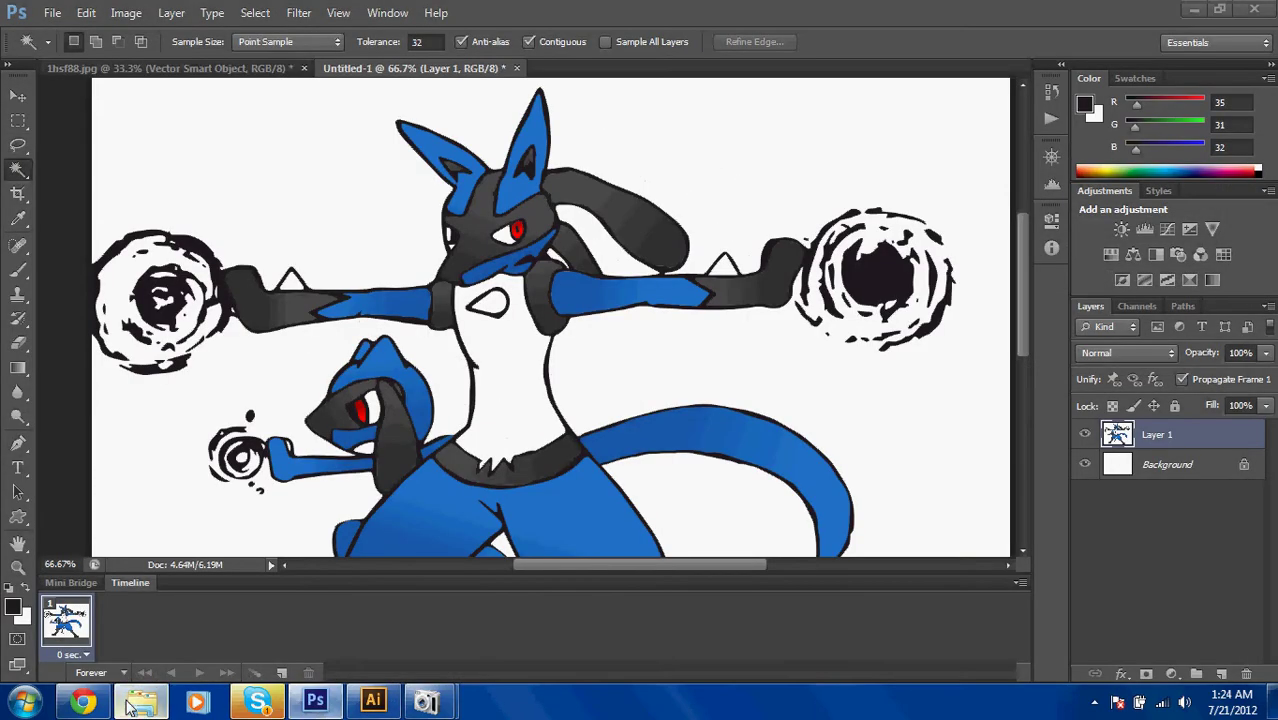
{"action": "left_click", "coordinate": [140, 701]}
{"action": "double_click", "coordinate": [431, 246]}
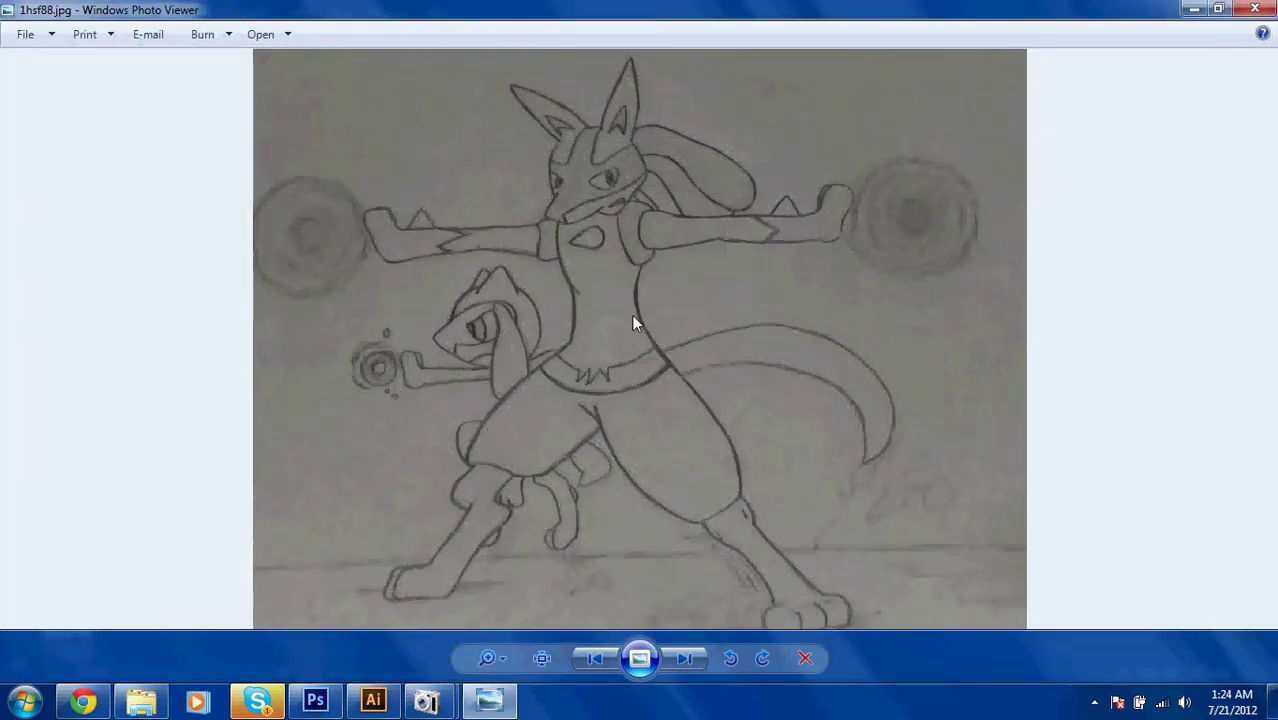
{"action": "scroll", "coordinate": [598, 172], "scroll_direction": "up", "scroll_amount": 6}
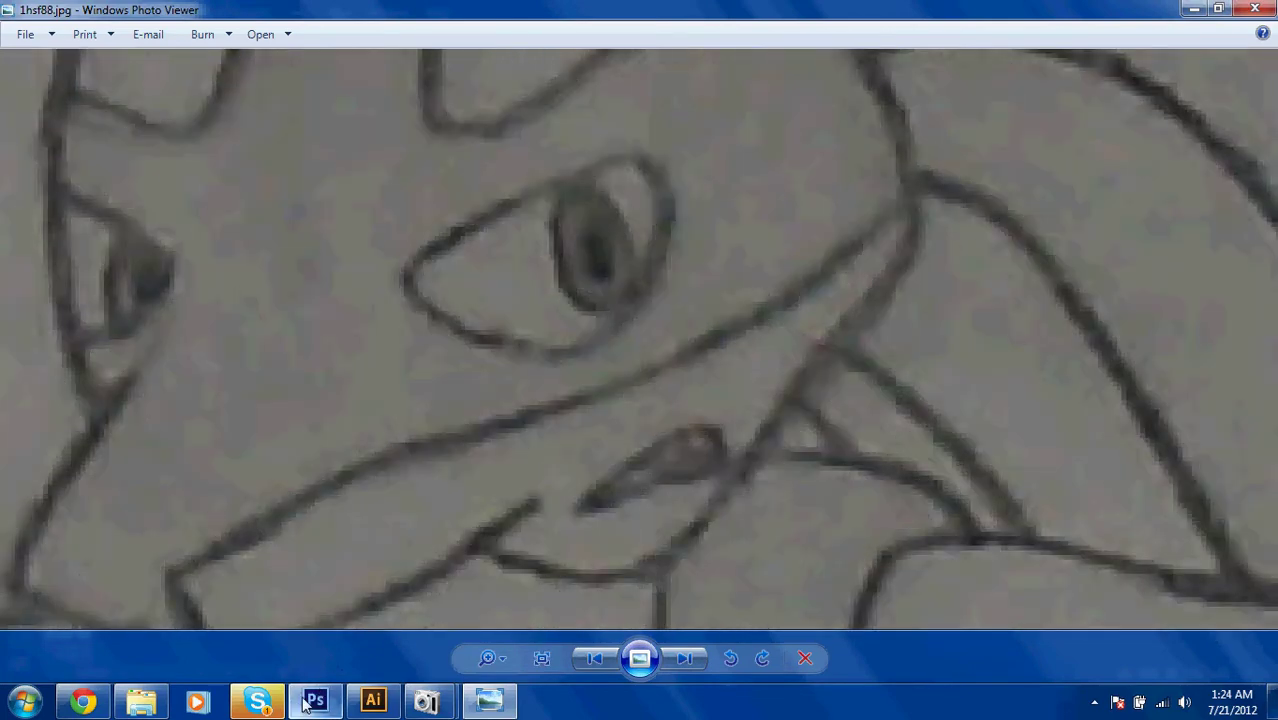
Return to Photoshop and activate the Brush at the large figure's narrow far eye.
{"action": "left_click", "coordinate": [315, 701]}
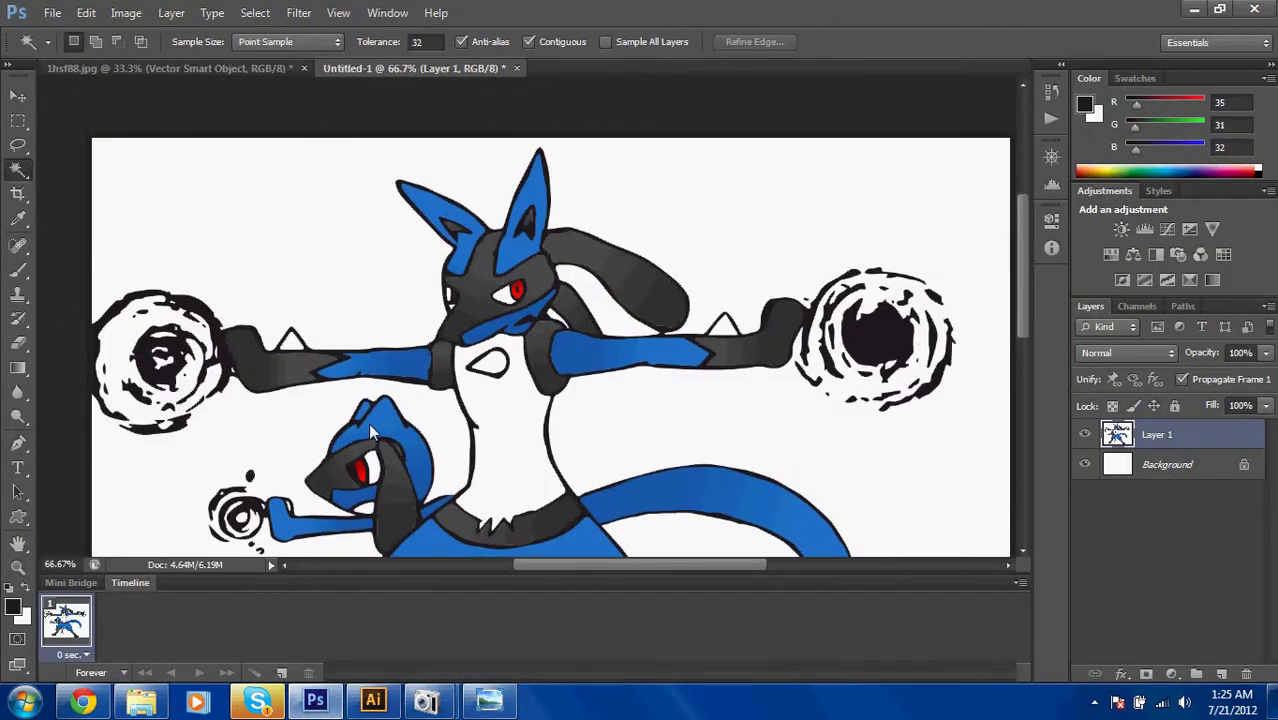
{"action": "scroll", "coordinate": [370, 430], "scroll_direction": "up", "scroll_amount": 5}
{"action": "scroll", "coordinate": [370, 432], "scroll_direction": "up", "scroll_amount": 2}
{"action": "key", "text": "b"}
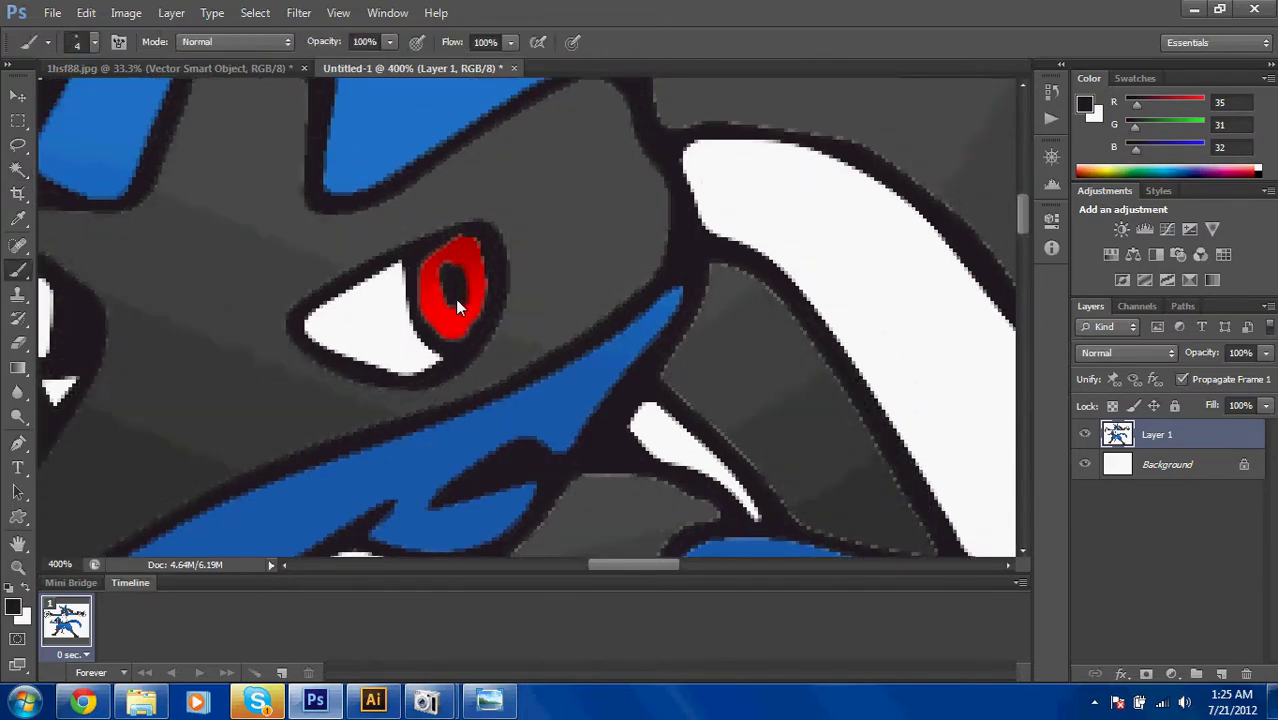
{"action": "scroll", "coordinate": [455, 299], "scroll_direction": "down", "scroll_amount": 1}
{"action": "scroll", "coordinate": [455, 299], "scroll_direction": "left", "scroll_amount": 3}
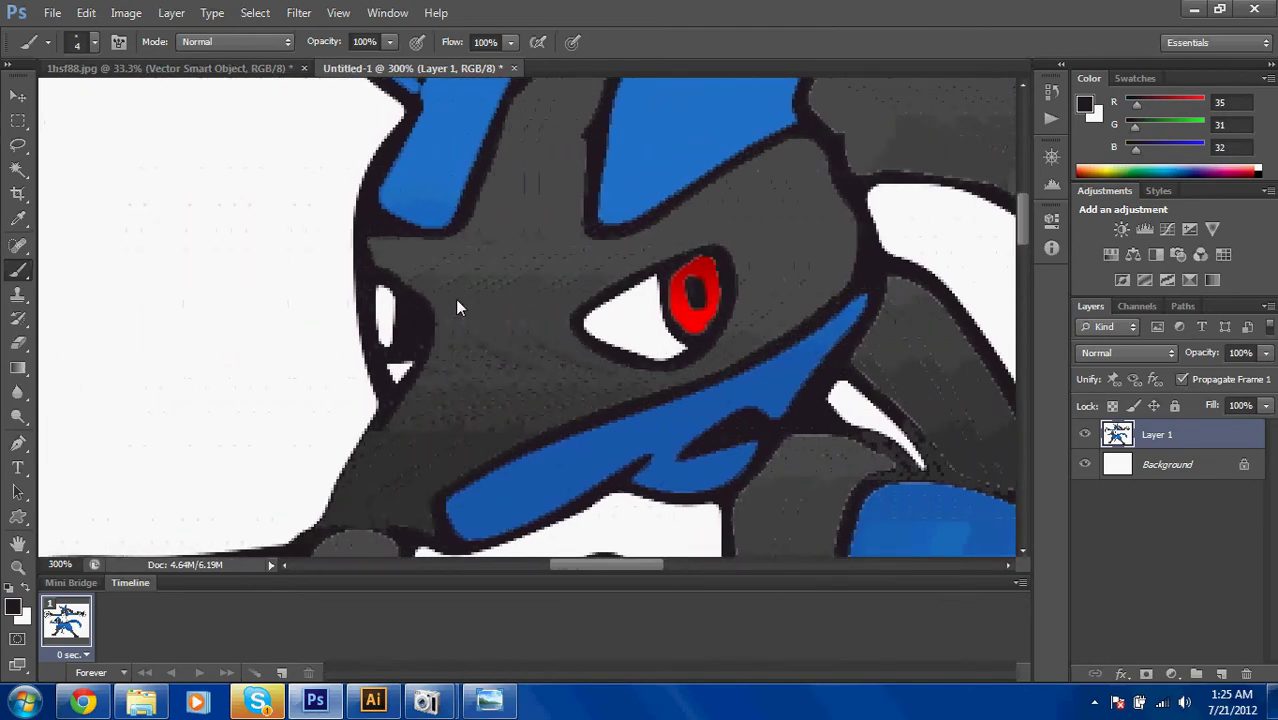
{"action": "scroll", "coordinate": [455, 299], "scroll_direction": "left", "scroll_amount": 1}
Switch to the reference sketch 1hsf88.jpg and examine how the large figure's narrow far eye is drawn.
{"action": "left_click", "coordinate": [141, 700]}
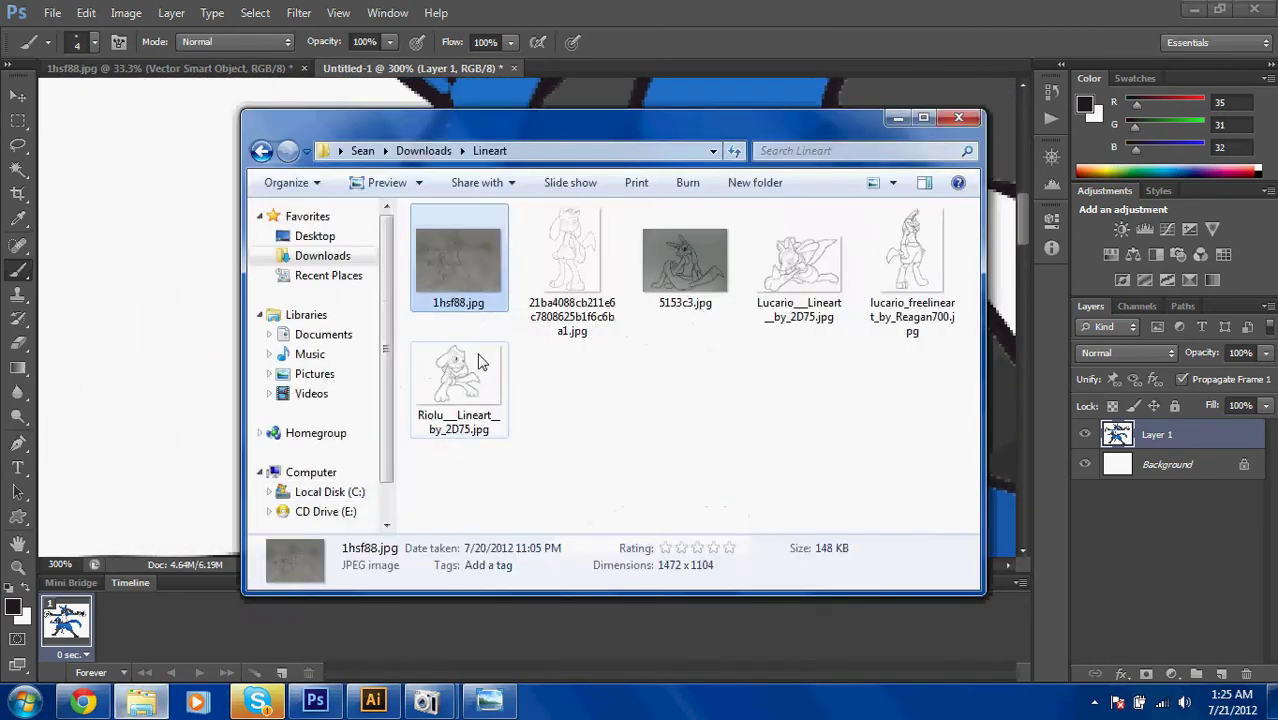
{"action": "left_click", "coordinate": [897, 119]}
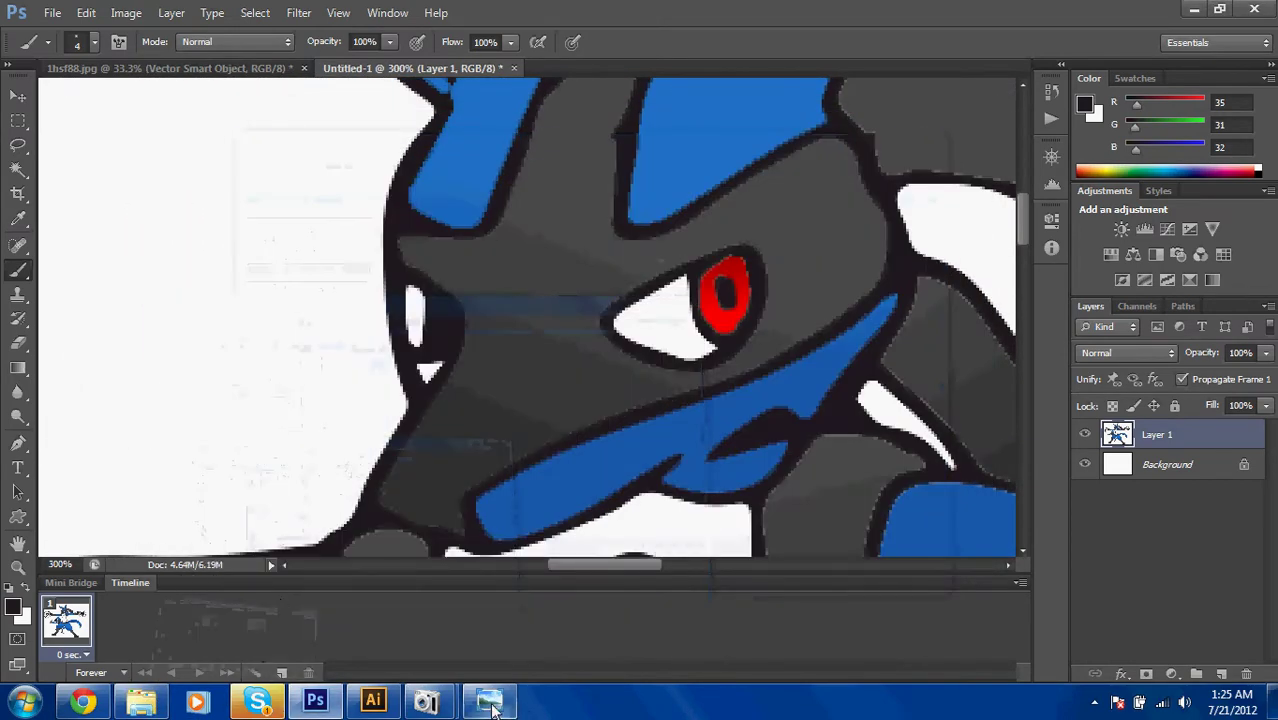
{"action": "mouse_move", "coordinate": [492, 708]}
{"action": "left_mouse_down"}
{"action": "mouse_move", "coordinate": [357, 706]}
{"action": "mouse_move", "coordinate": [370, 706]}
{"action": "left_mouse_up"}
{"action": "left_click", "coordinate": [370, 706]}
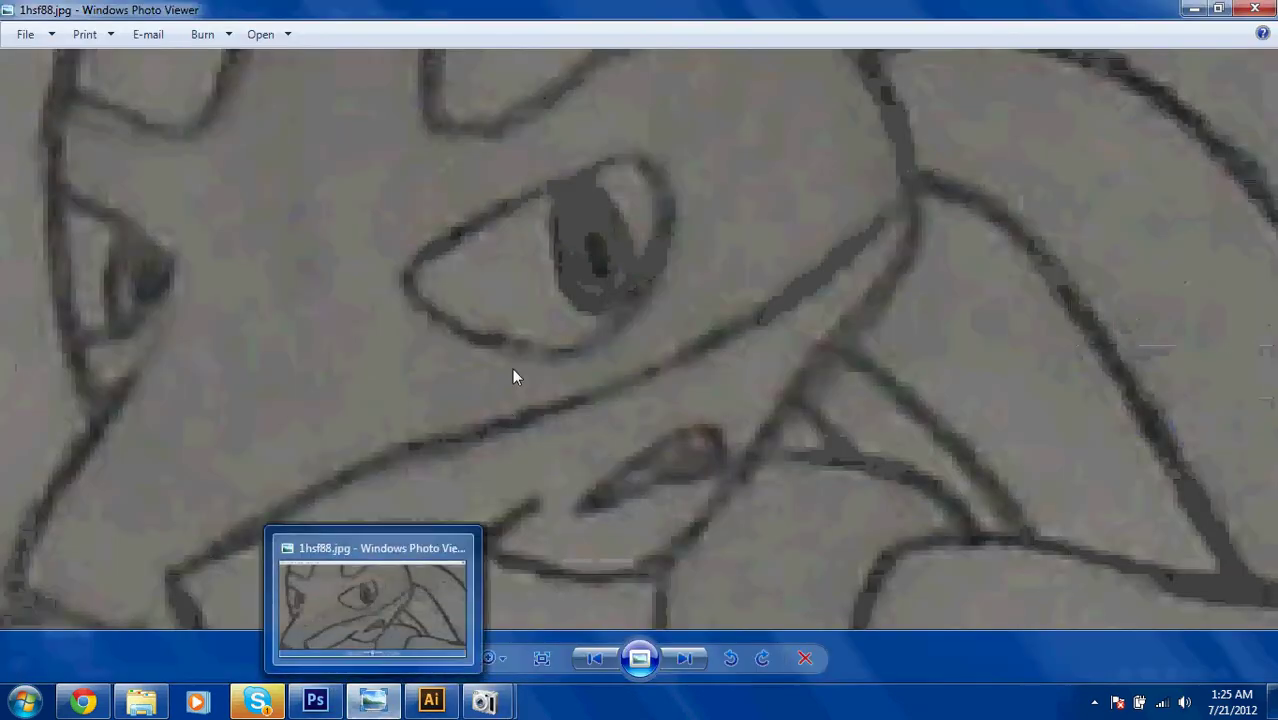
{"action": "left_click_drag", "start_coordinate": [313, 315], "coordinate": [527, 335]}
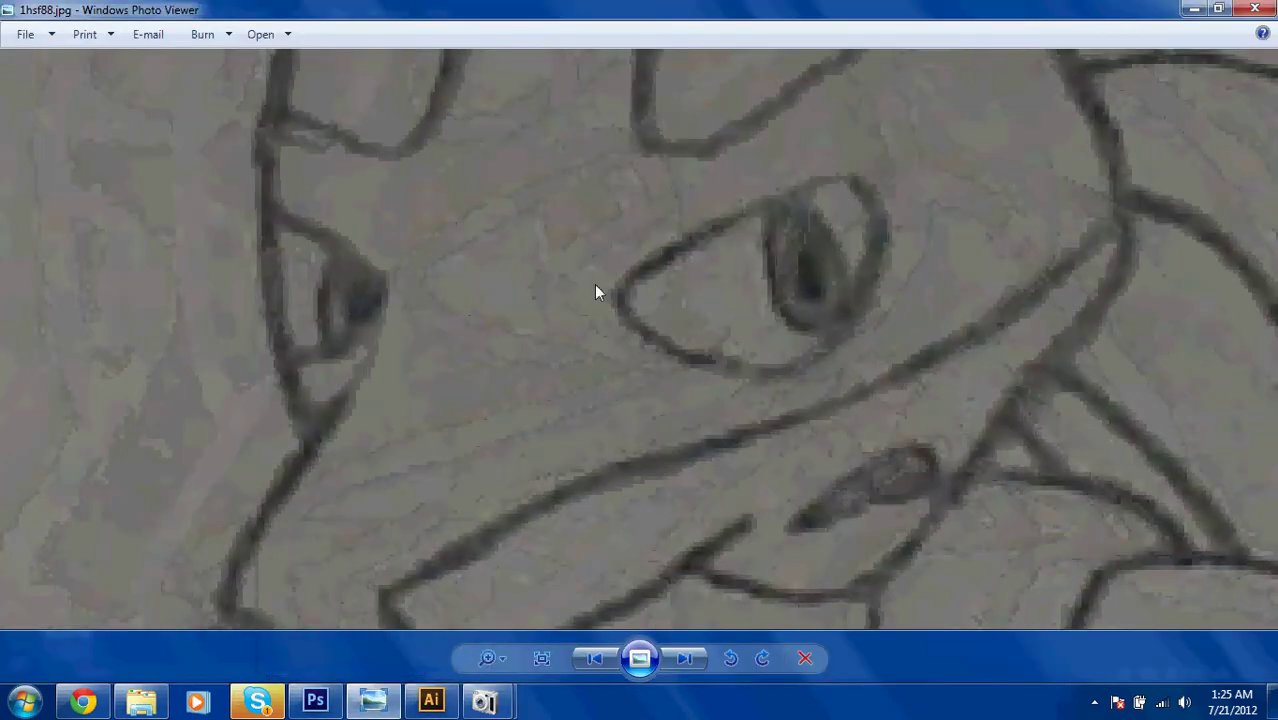
Switch back to Photoshop and join the two white patches of the large figure's far eye with a white 4 px brush stroke.
{"action": "left_click", "coordinate": [316, 701]}
{"action": "scroll", "coordinate": [427, 387], "scroll_direction": "up", "scroll_amount": 2}
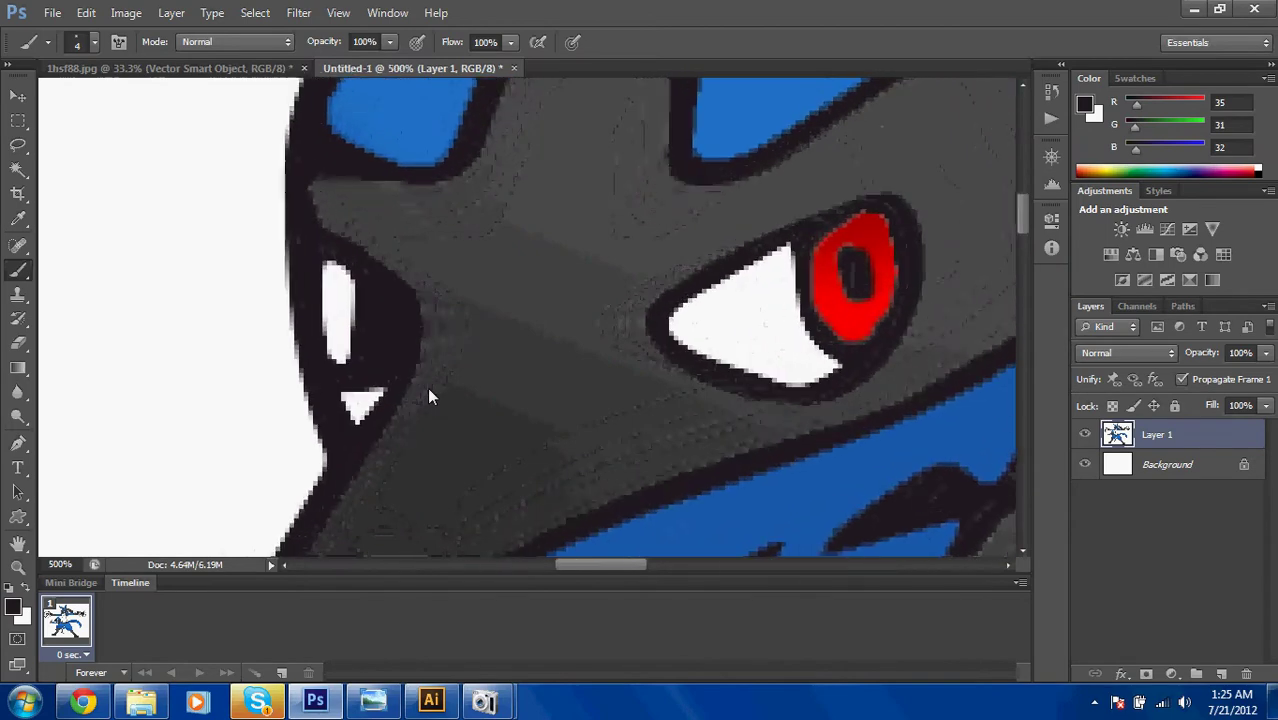
{"action": "scroll", "coordinate": [427, 387], "scroll_direction": "up", "scroll_amount": 2}
{"action": "scroll", "coordinate": [427, 387], "scroll_direction": "left", "scroll_amount": 2}
{"action": "scroll", "coordinate": [427, 387], "scroll_direction": "down", "scroll_amount": 3}
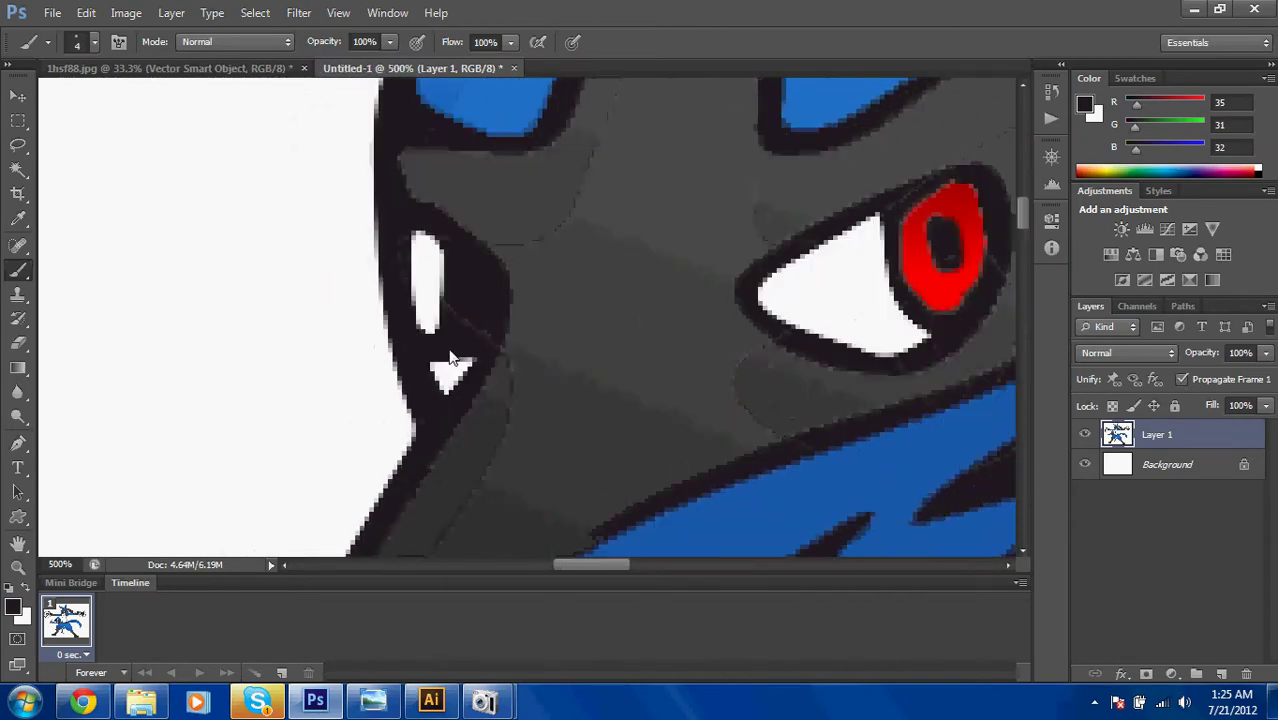
{"action": "left_click", "coordinate": [29, 593]}
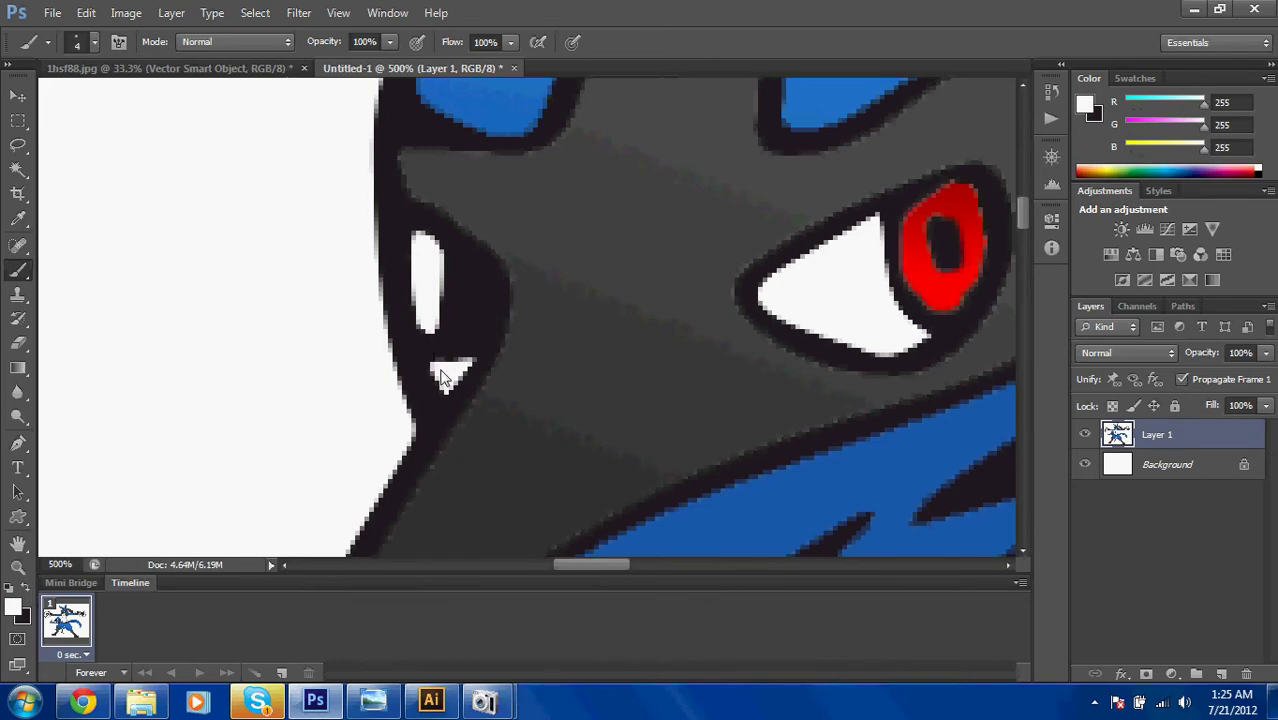
{"action": "mouse_move", "coordinate": [443, 378]}
{"action": "left_mouse_down"}
{"action": "mouse_move", "coordinate": [424, 318]}
{"action": "mouse_move", "coordinate": [446, 371]}
{"action": "left_mouse_up"}
Set the brush size to 1 px and paint a thin curved white iris sliver in the far eye's dark area.
{"action": "right_click", "coordinate": [470, 288]}
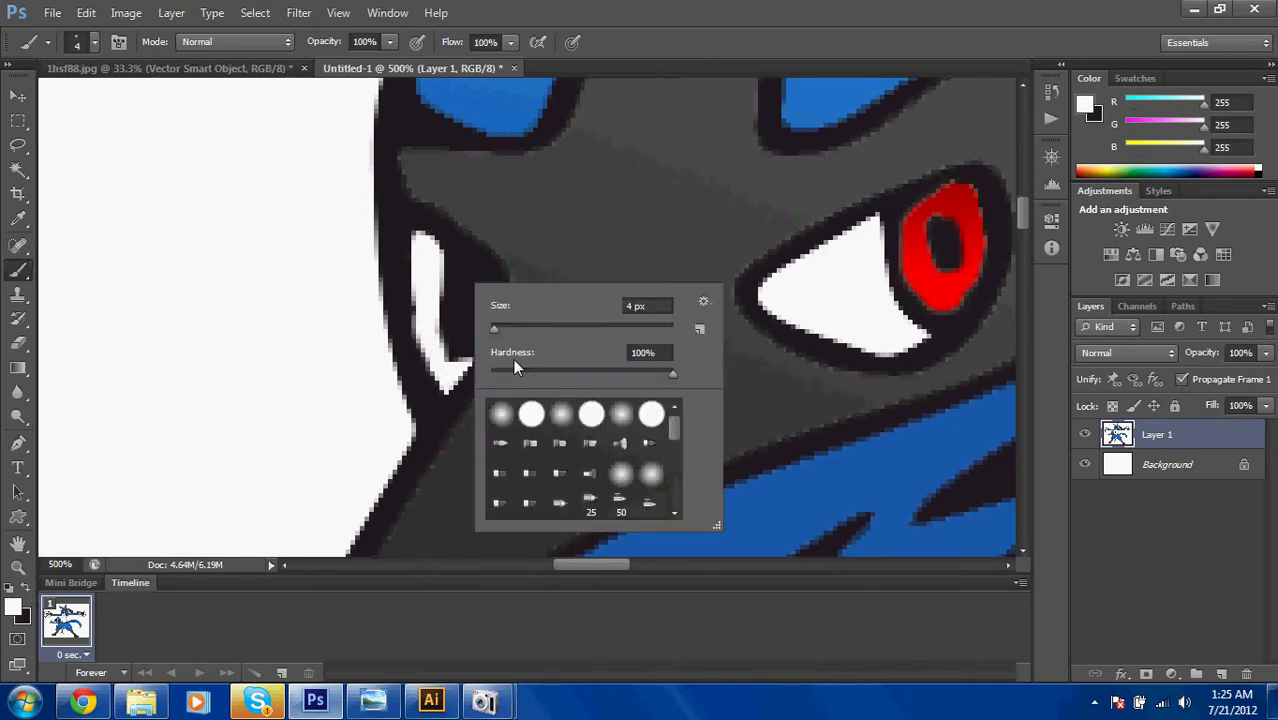
{"action": "left_click_drag", "start_coordinate": [495, 332], "coordinate": [486, 328]}
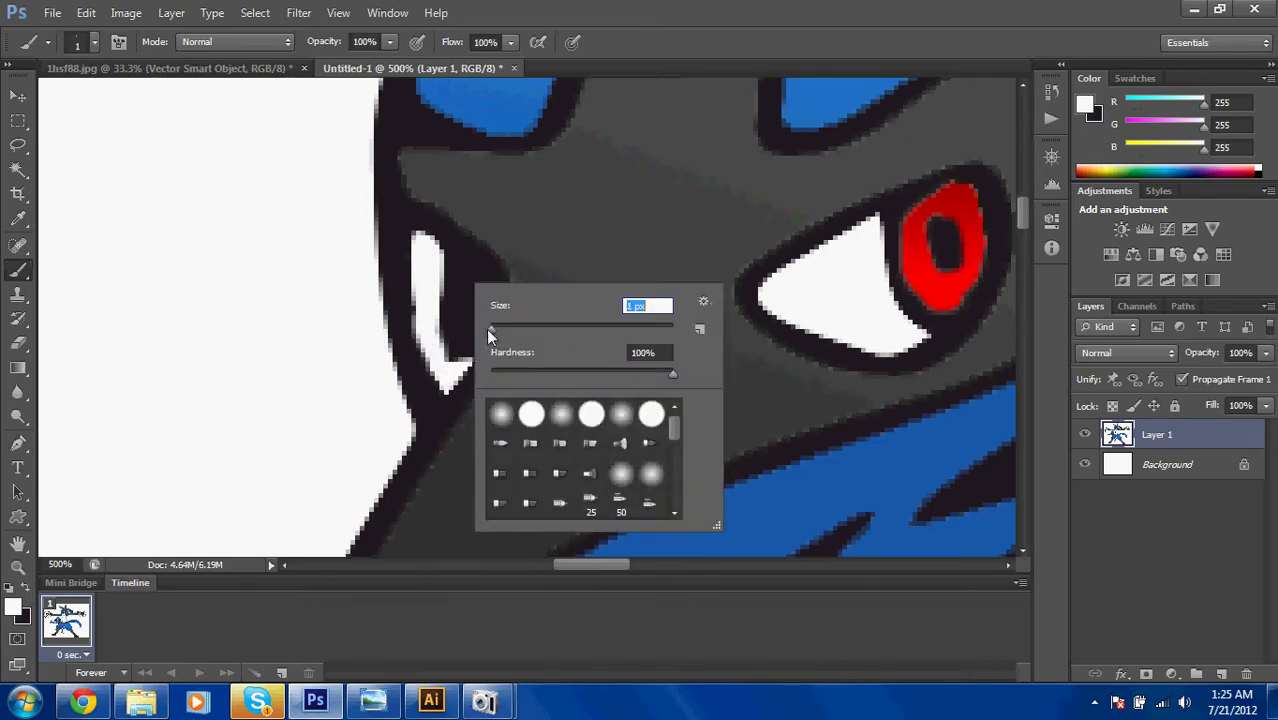
{"action": "left_click", "coordinate": [459, 273]}
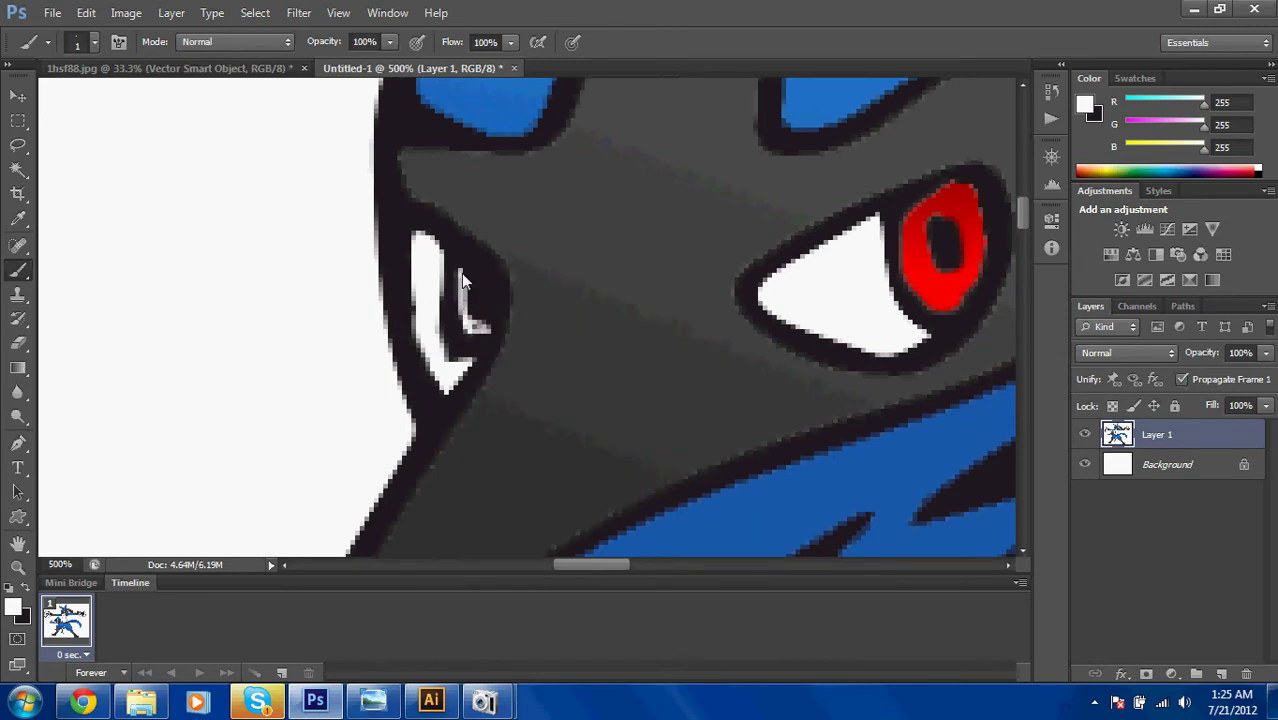
{"action": "mouse_move", "coordinate": [461, 273]}
{"action": "left_mouse_down"}
{"action": "mouse_move", "coordinate": [460, 312]}
{"action": "mouse_move", "coordinate": [481, 333]}
{"action": "mouse_move", "coordinate": [460, 271]}
{"action": "mouse_move", "coordinate": [485, 343]}
{"action": "left_mouse_up"}
Select the thin white sliver in the far eye, fill it with the red gradient, and clear the selection.
{"action": "key", "text": "w"}
{"action": "left_click", "coordinate": [468, 312]}
{"action": "key", "text": "g"}
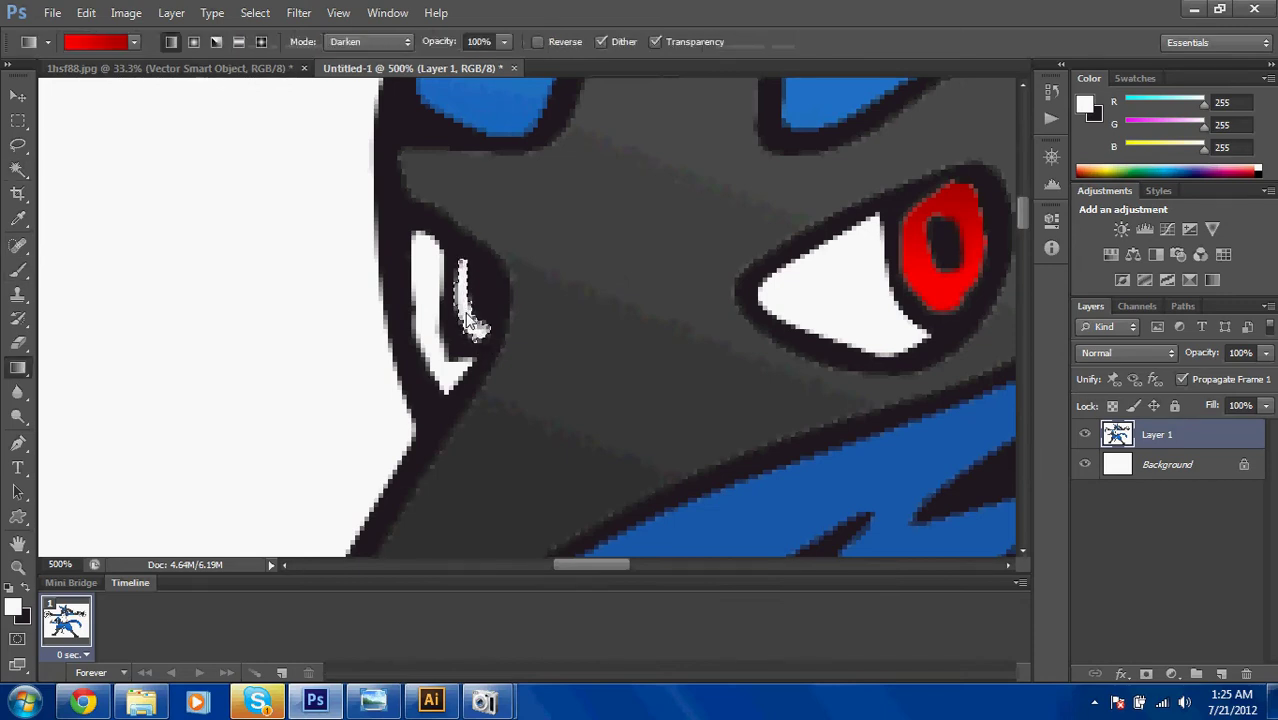
{"action": "left_click_drag", "start_coordinate": [476, 330], "coordinate": [463, 300]}
{"action": "key", "text": "w"}
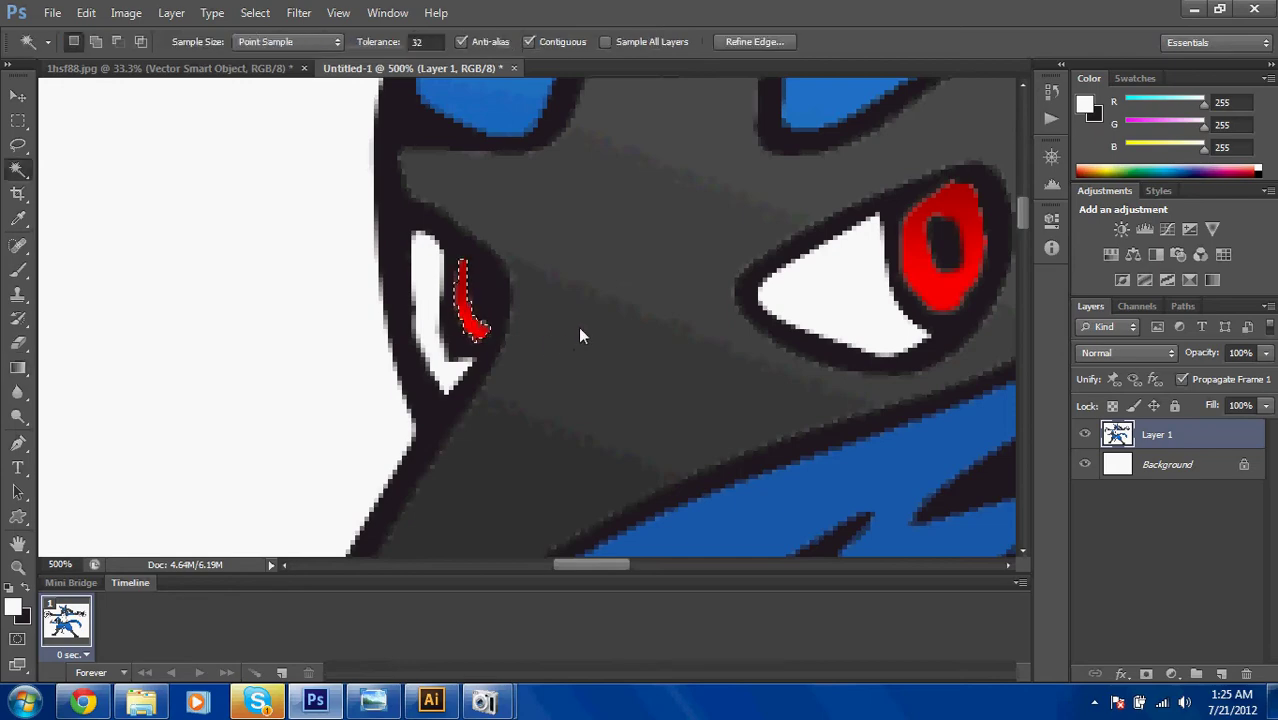
{"action": "left_click", "coordinate": [578, 326]}
{"action": "key", "text": "ctrl+d"}
Select the large figure's white torso with the Magic Wand and activate the Gradient tool.
{"action": "key", "text": "ctrl+minus"}
{"action": "key", "text": "ctrl+minus"}
{"action": "key", "text": "ctrl+minus"}
{"action": "key", "text": "ctrl+minus"}
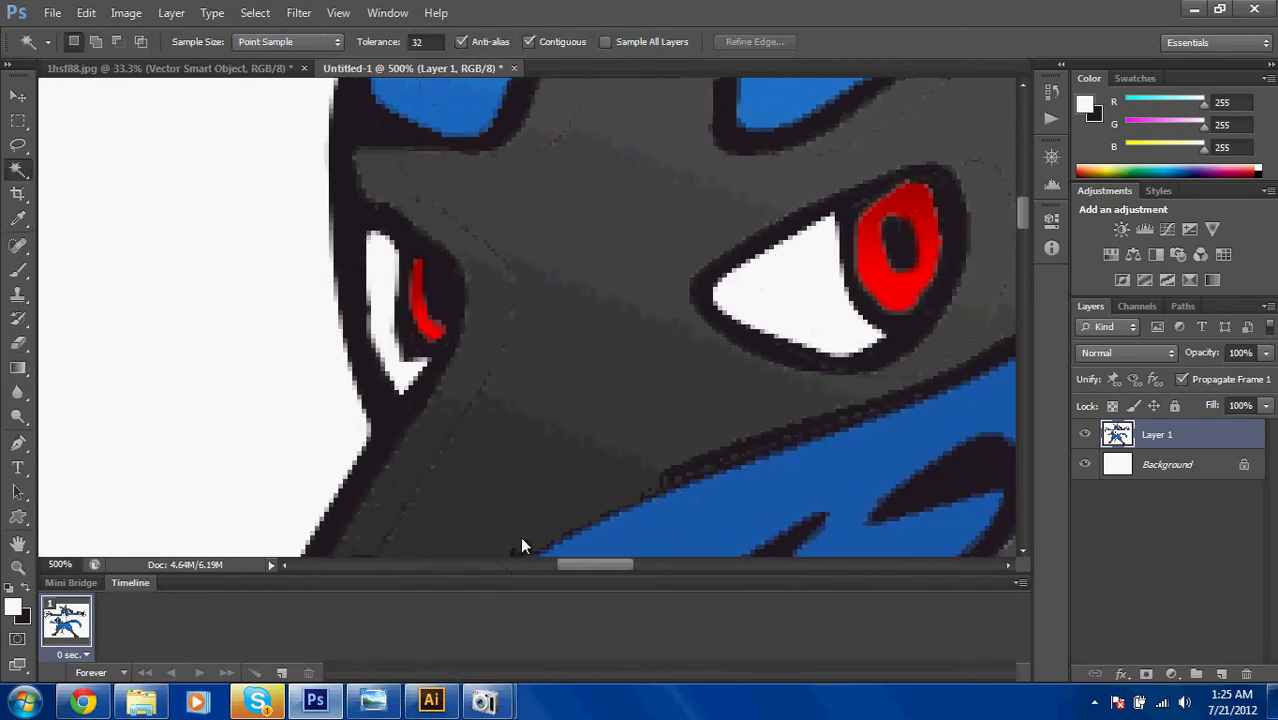
{"action": "key", "text": "ctrl+minus"}
{"action": "key", "text": "ctrl+minus"}
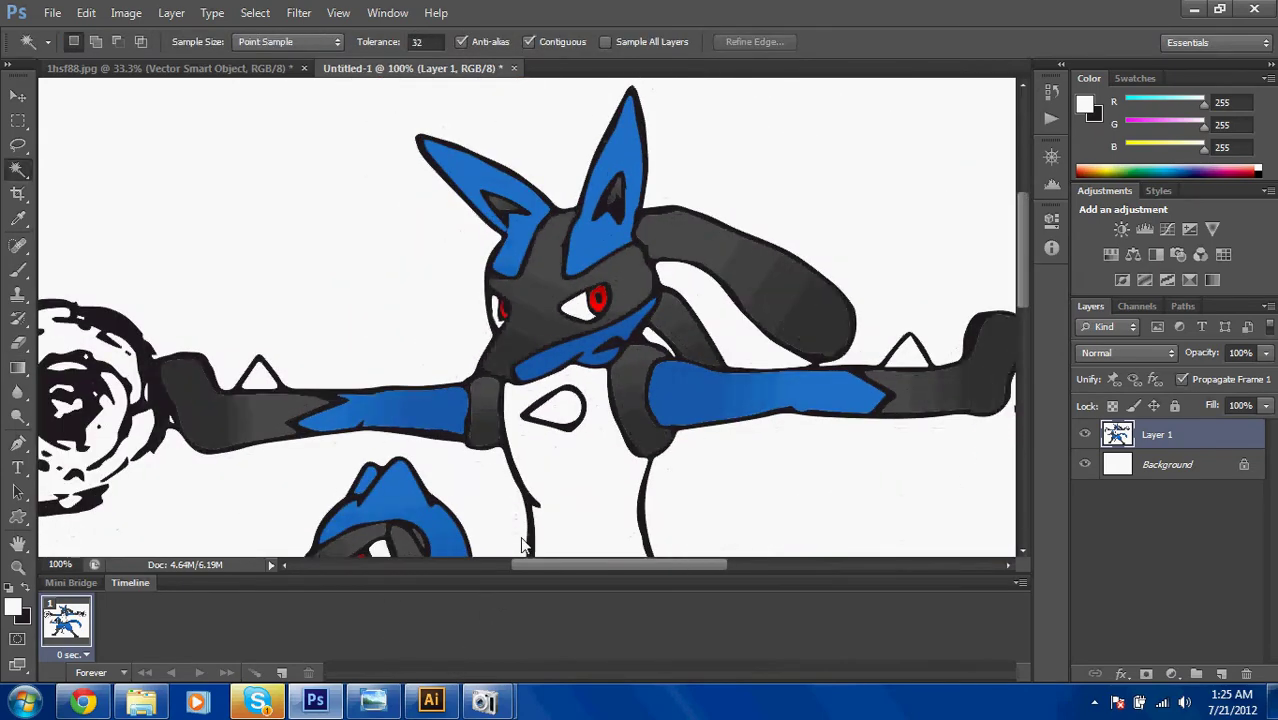
{"action": "scroll", "coordinate": [523, 541], "scroll_direction": "down", "scroll_amount": 3}
{"action": "scroll", "coordinate": [572, 382], "scroll_direction": "right", "scroll_amount": 3}
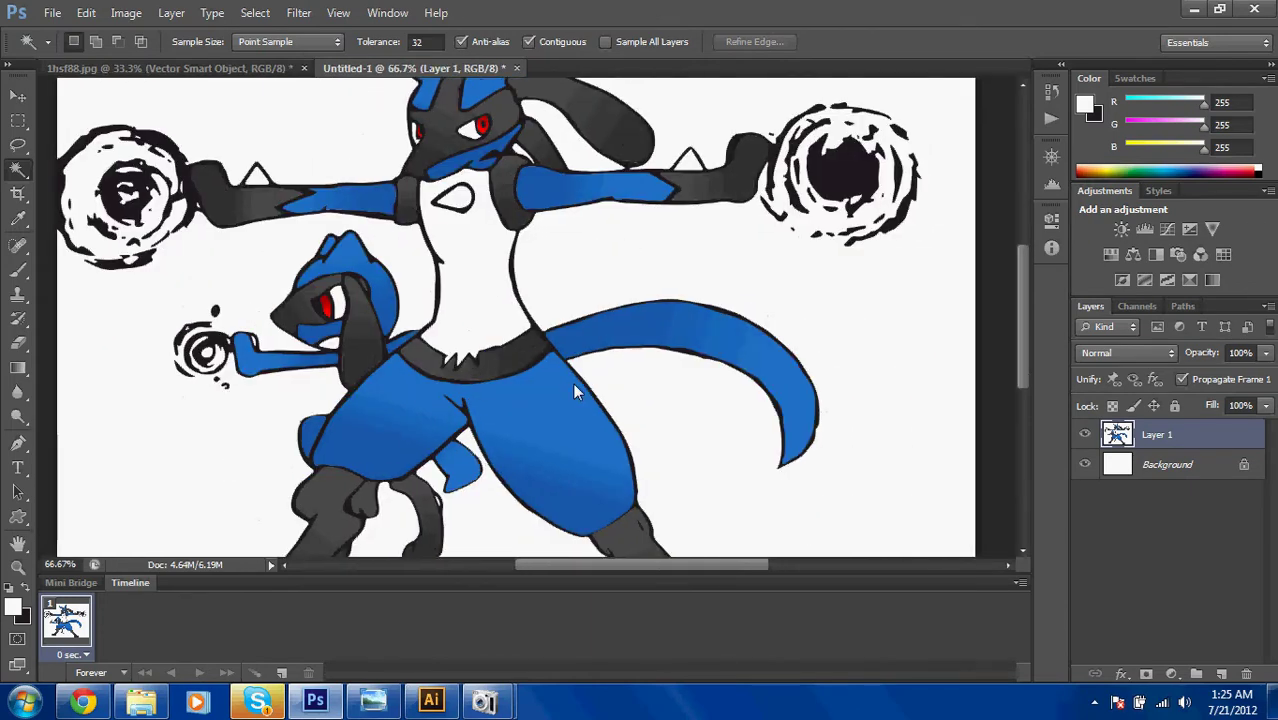
{"action": "scroll", "coordinate": [572, 382], "scroll_direction": "left", "scroll_amount": 2}
{"action": "scroll", "coordinate": [535, 375], "scroll_direction": "down", "scroll_amount": 3}
{"action": "scroll", "coordinate": [519, 374], "scroll_direction": "up", "scroll_amount": 2}
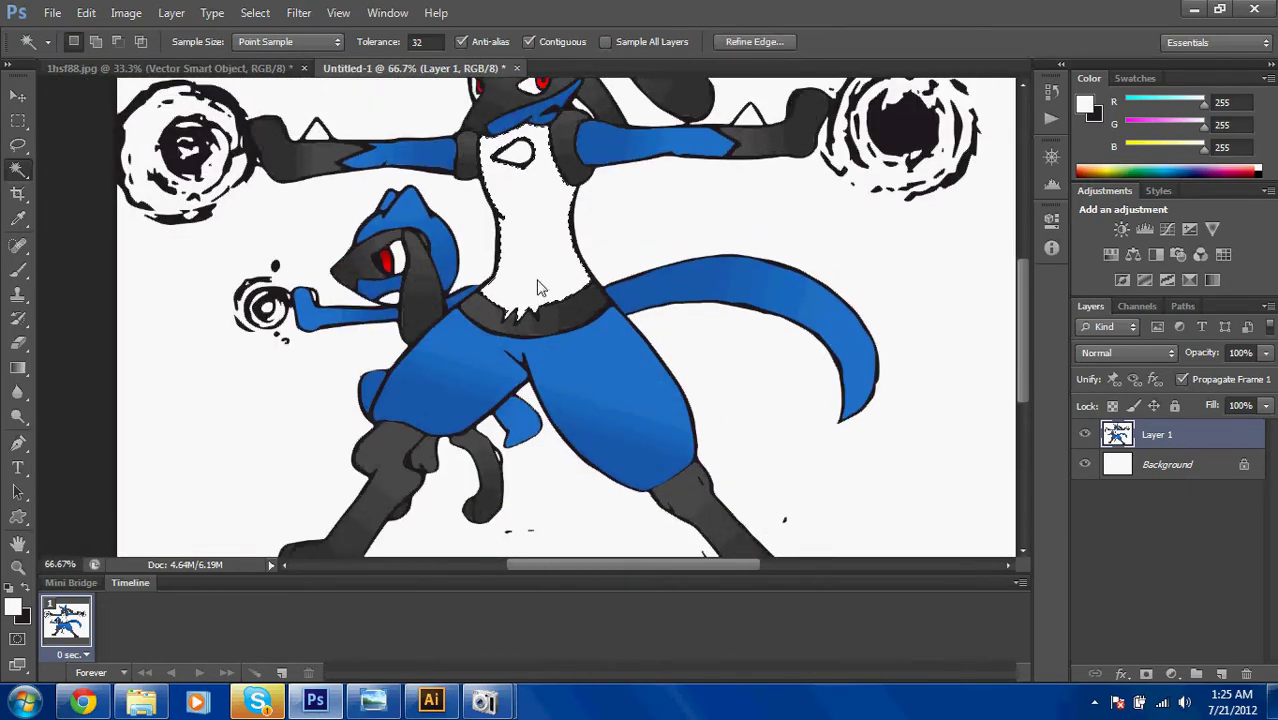
{"action": "left_click", "coordinate": [537, 280]}
{"action": "key", "text": "g"}
{"action": "left_click", "coordinate": [126, 44]}
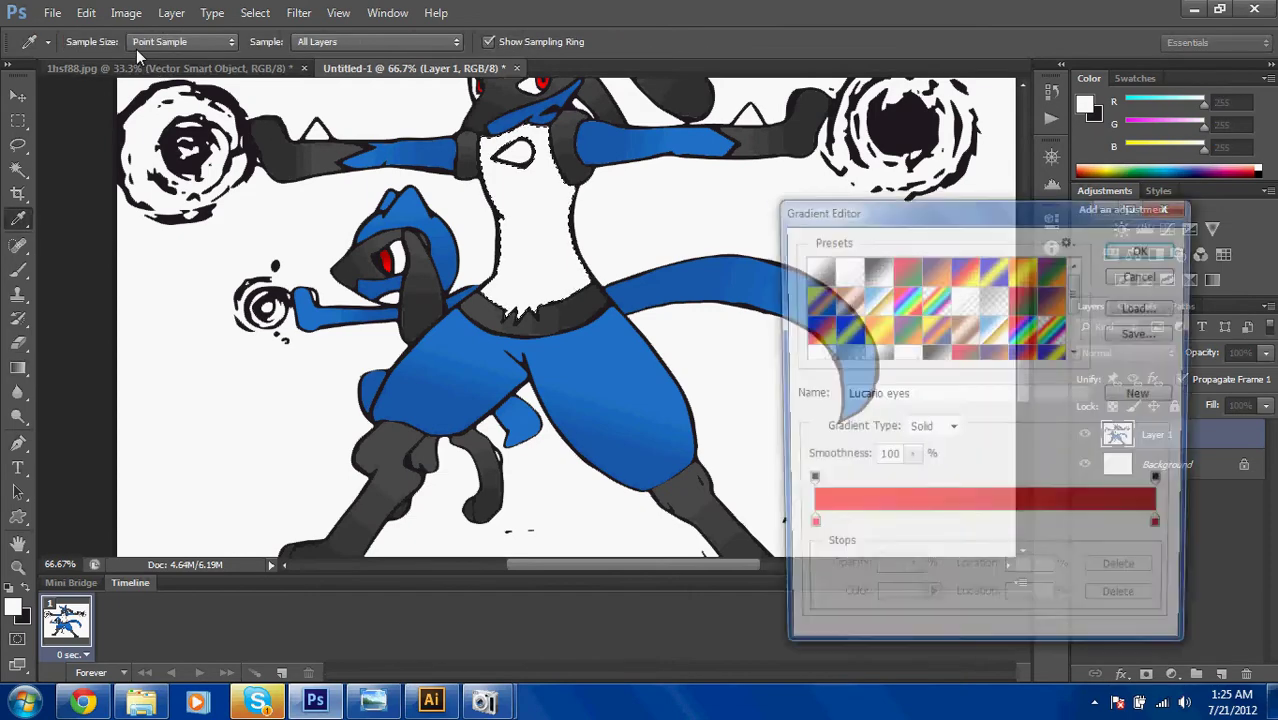
{"action": "left_click", "coordinate": [1150, 280]}
{"action": "left_click", "coordinate": [124, 44]}
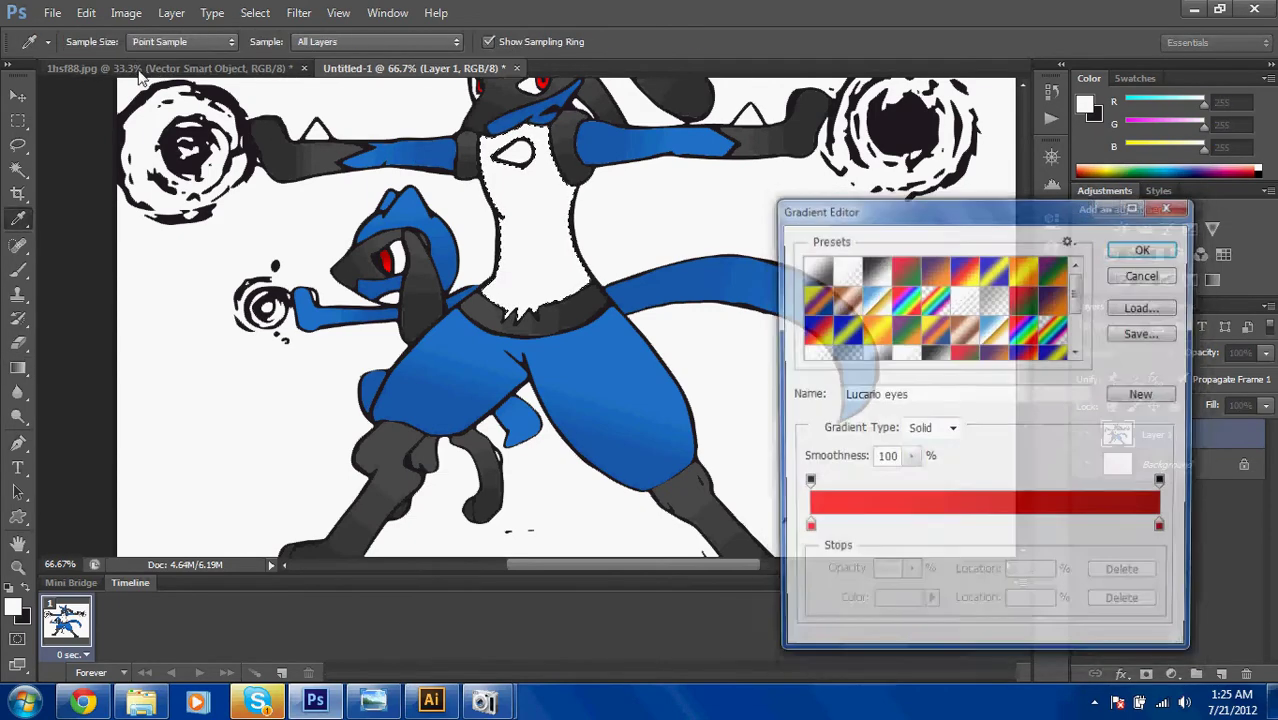
{"action": "left_click", "coordinate": [1140, 274]}
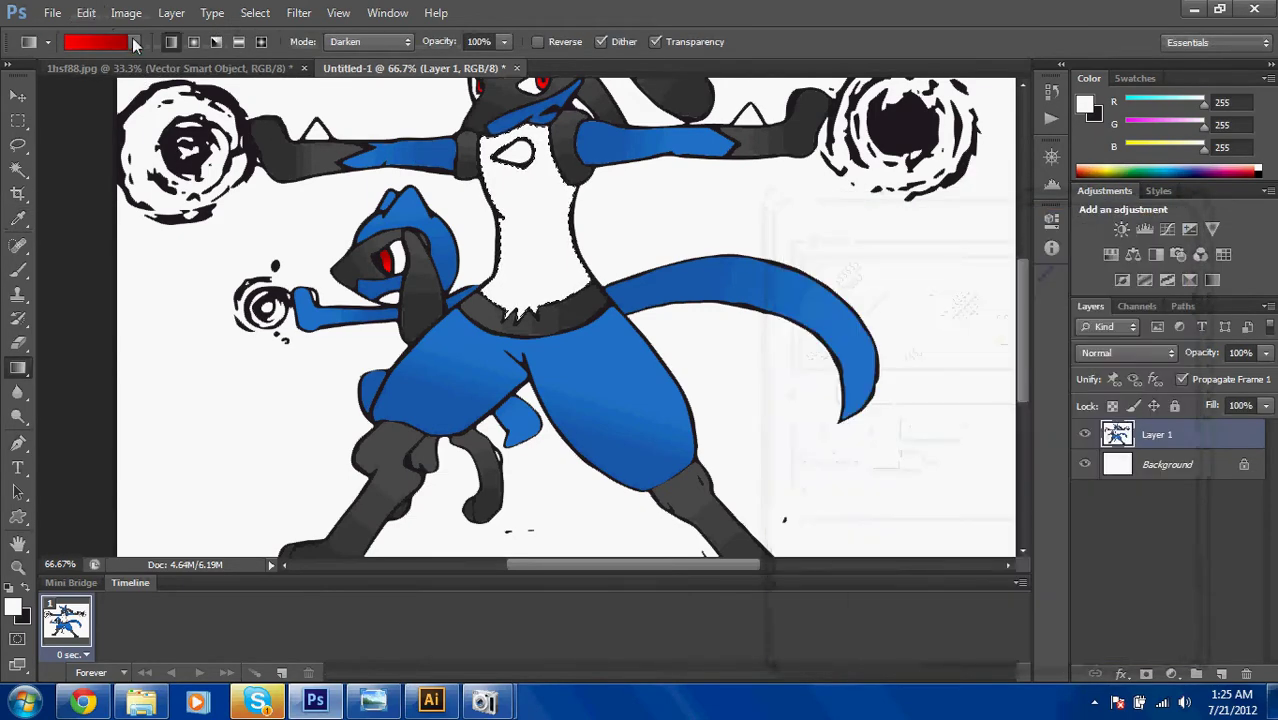
Choose the pale yellow gradient preset and fill the large figure's selected torso with it.
{"action": "left_click", "coordinate": [134, 42]}
{"action": "left_click", "coordinate": [158, 170]}
{"action": "left_click", "coordinate": [554, 268]}
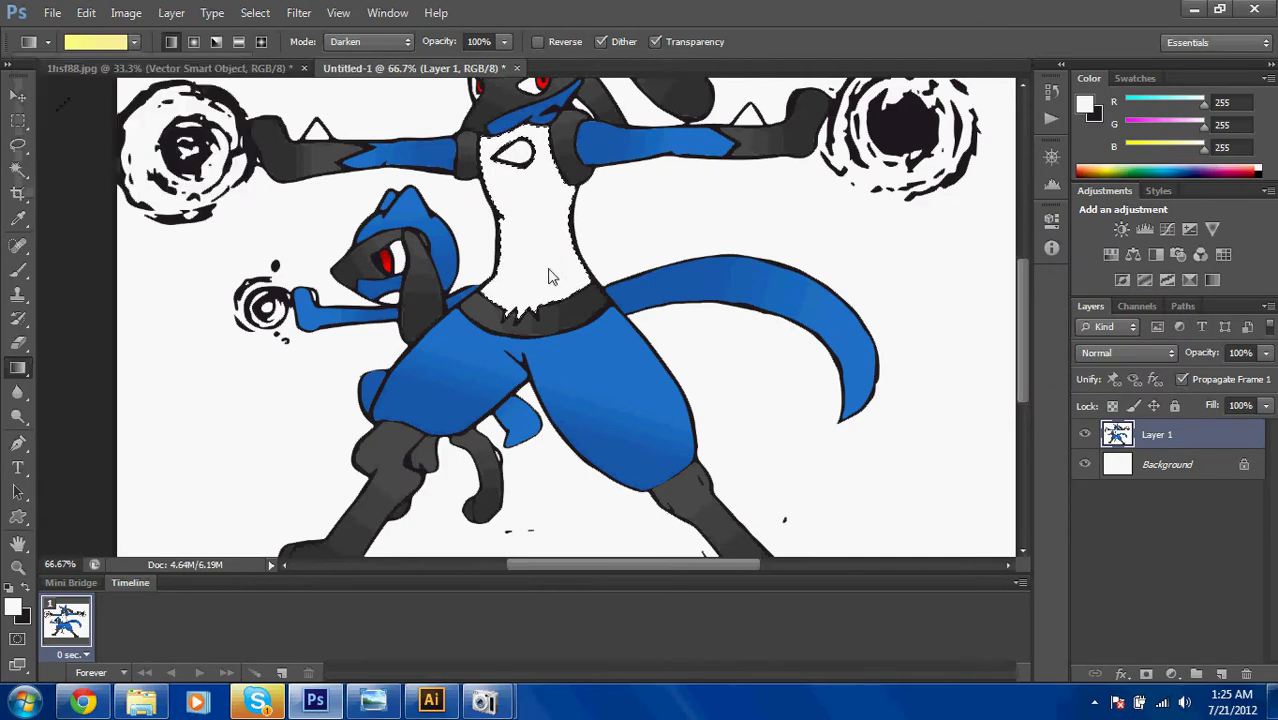
{"action": "left_click_drag", "start_coordinate": [540, 274], "coordinate": [518, 142]}
{"action": "scroll", "coordinate": [550, 210], "scroll_direction": "up", "scroll_amount": 3}
{"action": "scroll", "coordinate": [571, 262], "scroll_direction": "down", "scroll_amount": 7}
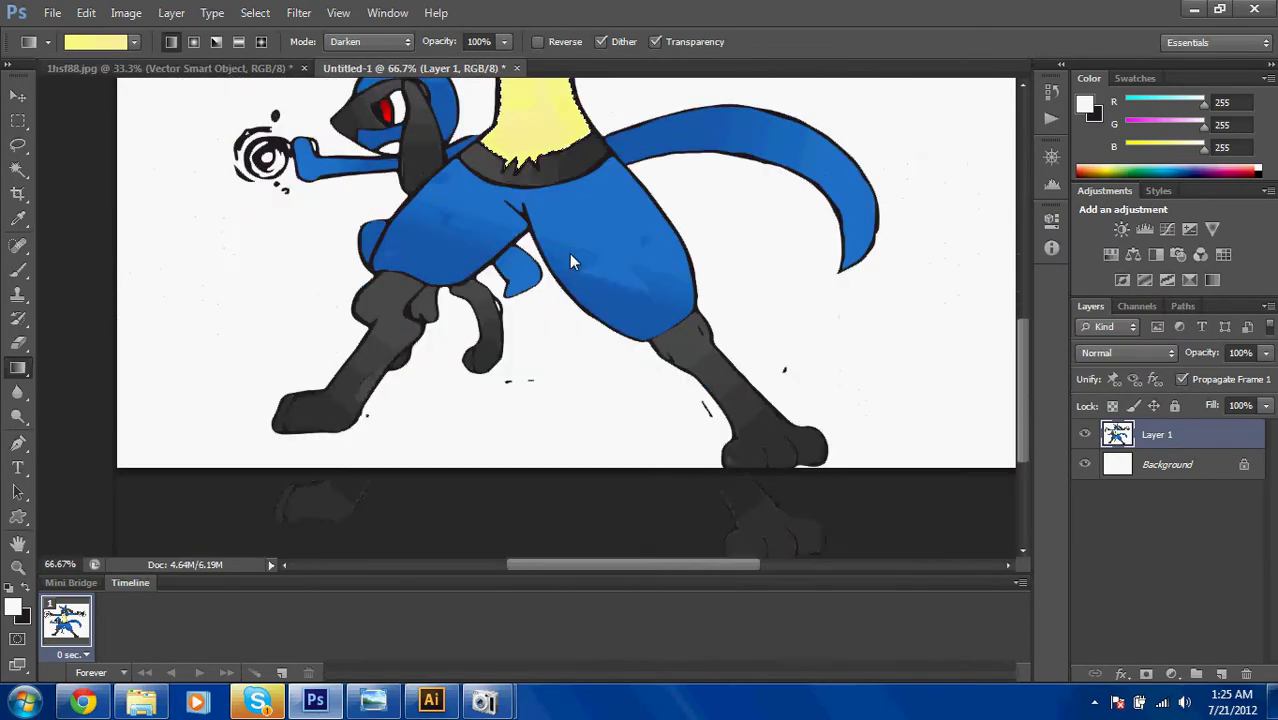
Select the small white sliver on the outer edge of the thin dark leg with the Magic Wand and activate the Gradient tool.
{"action": "scroll", "coordinate": [571, 262], "scroll_direction": "up", "scroll_amount": 1}
{"action": "key", "text": "w"}
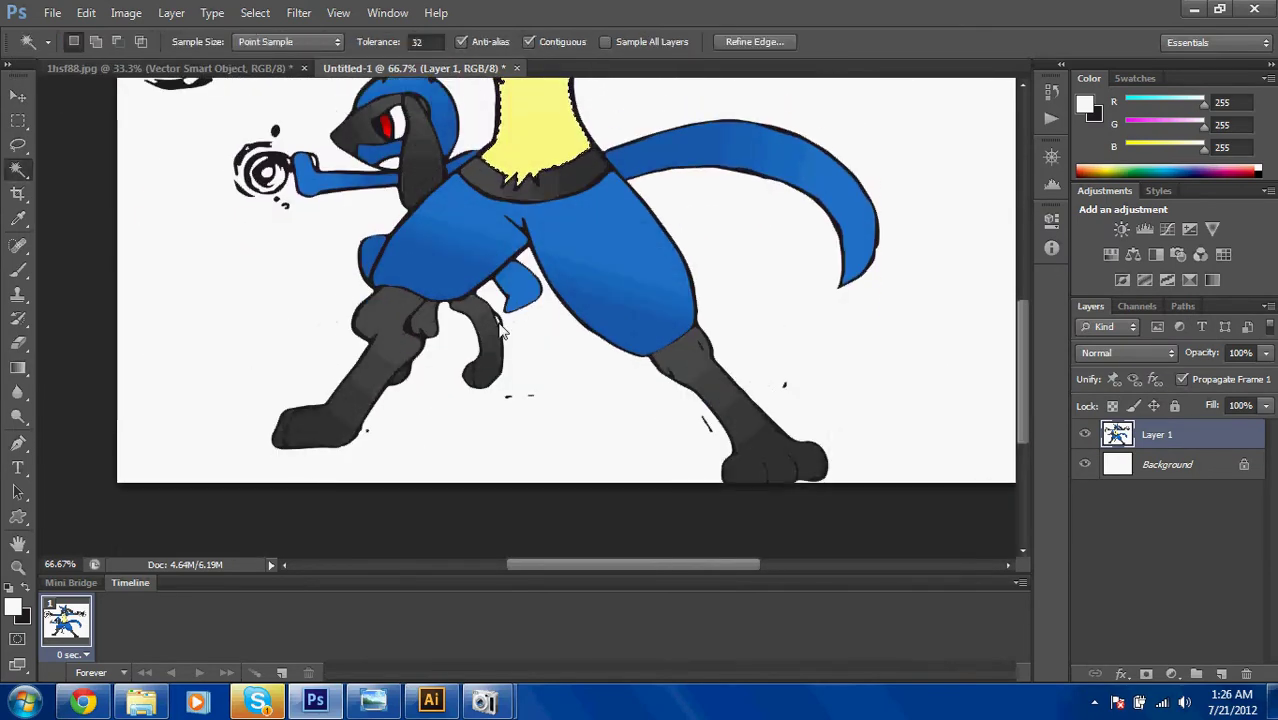
{"action": "scroll", "coordinate": [497, 330], "scroll_direction": "up", "scroll_amount": 5}
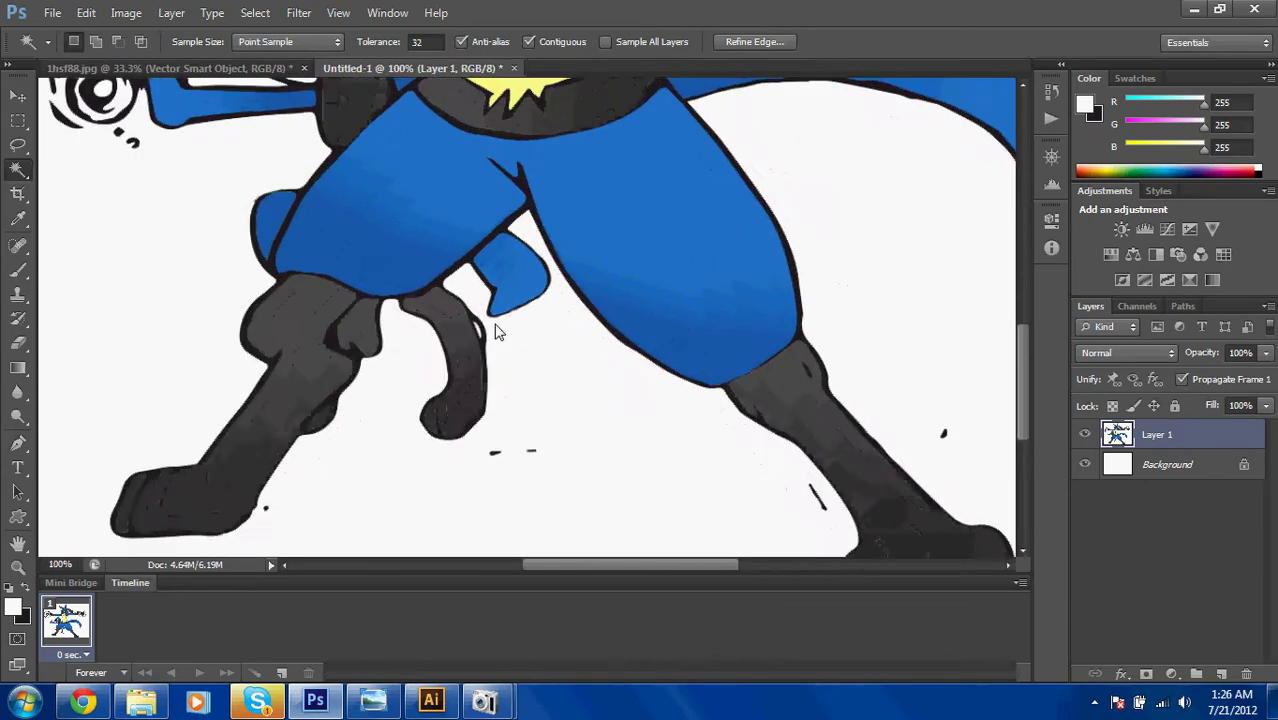
{"action": "scroll", "coordinate": [460, 388], "scroll_direction": "down", "scroll_amount": 3}
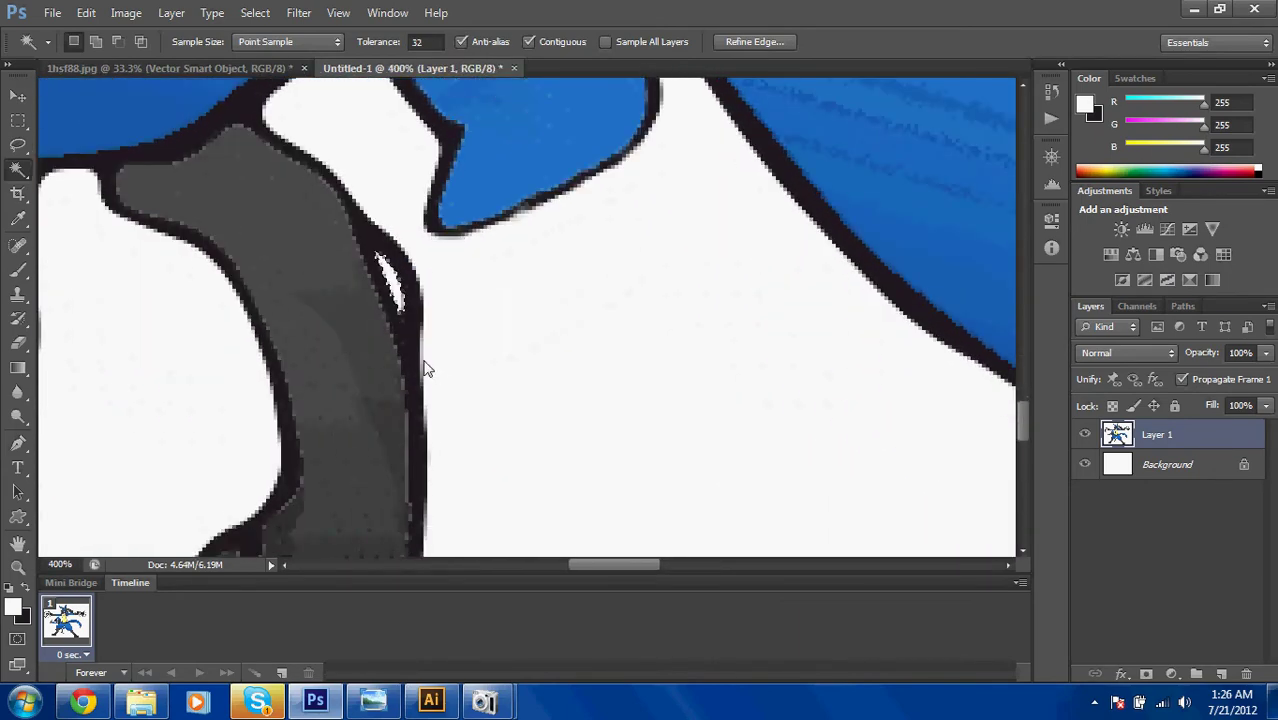
{"action": "key", "text": "g"}
Edit the pale yellow gradient and set its start stop to bright yellow, eeea09.
{"action": "left_click", "coordinate": [106, 41]}
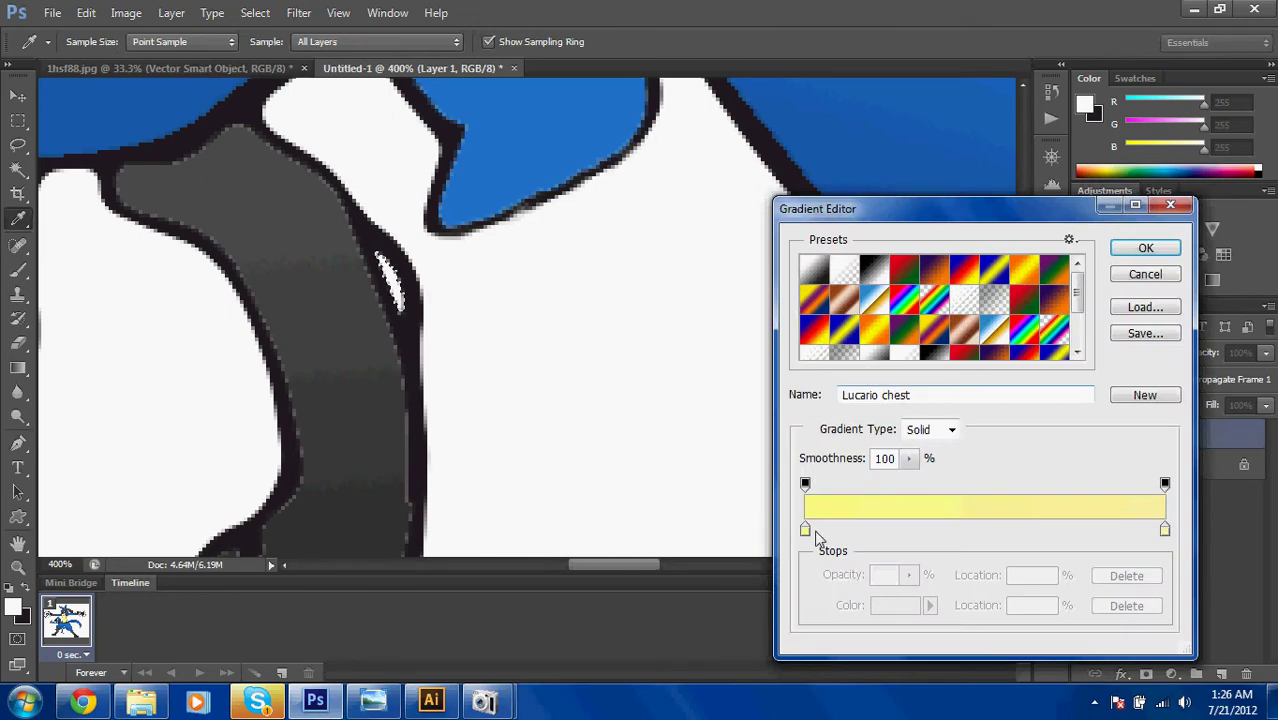
{"action": "left_click", "coordinate": [806, 530]}
{"action": "double_click", "coordinate": [806, 530]}
{"action": "left_click_drag", "start_coordinate": [429, 300], "coordinate": [428, 163]}
{"action": "left_click", "coordinate": [634, 141]}
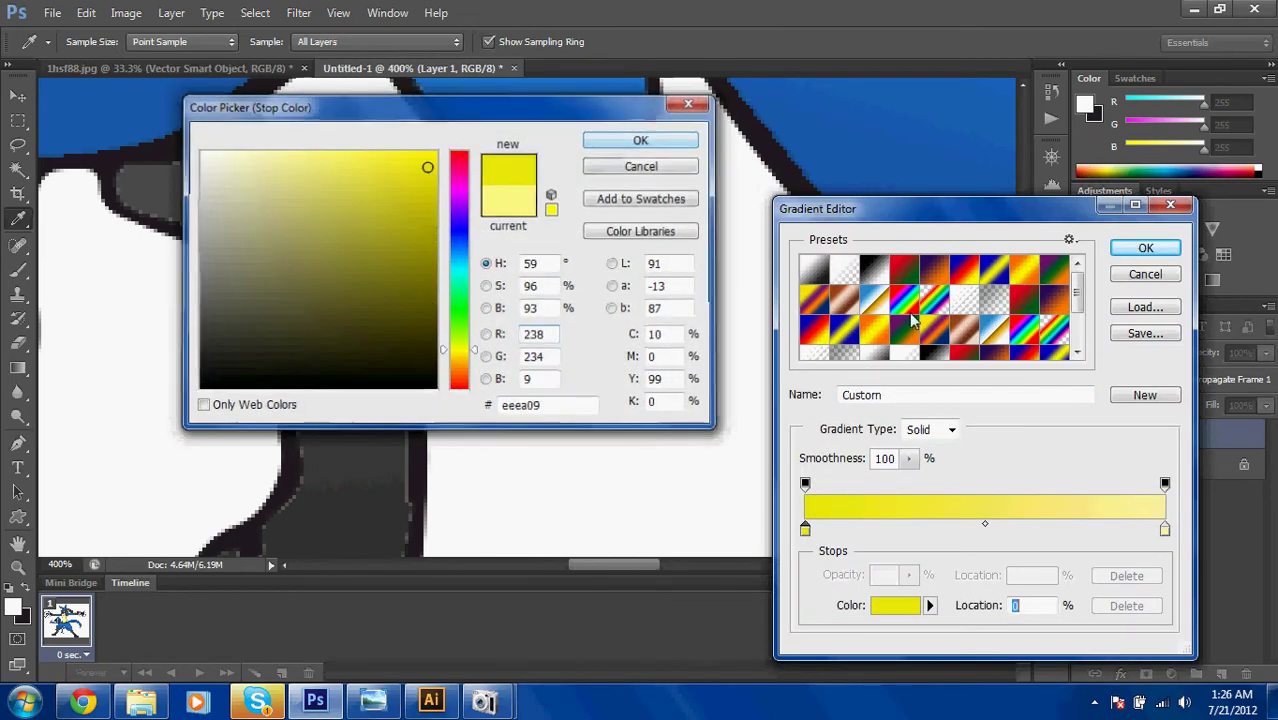
Set the gradient's end stop to the darker yellow dfbf08 and accept the edited gradient.
{"action": "left_click", "coordinate": [1165, 530]}
{"action": "double_click", "coordinate": [1165, 530]}
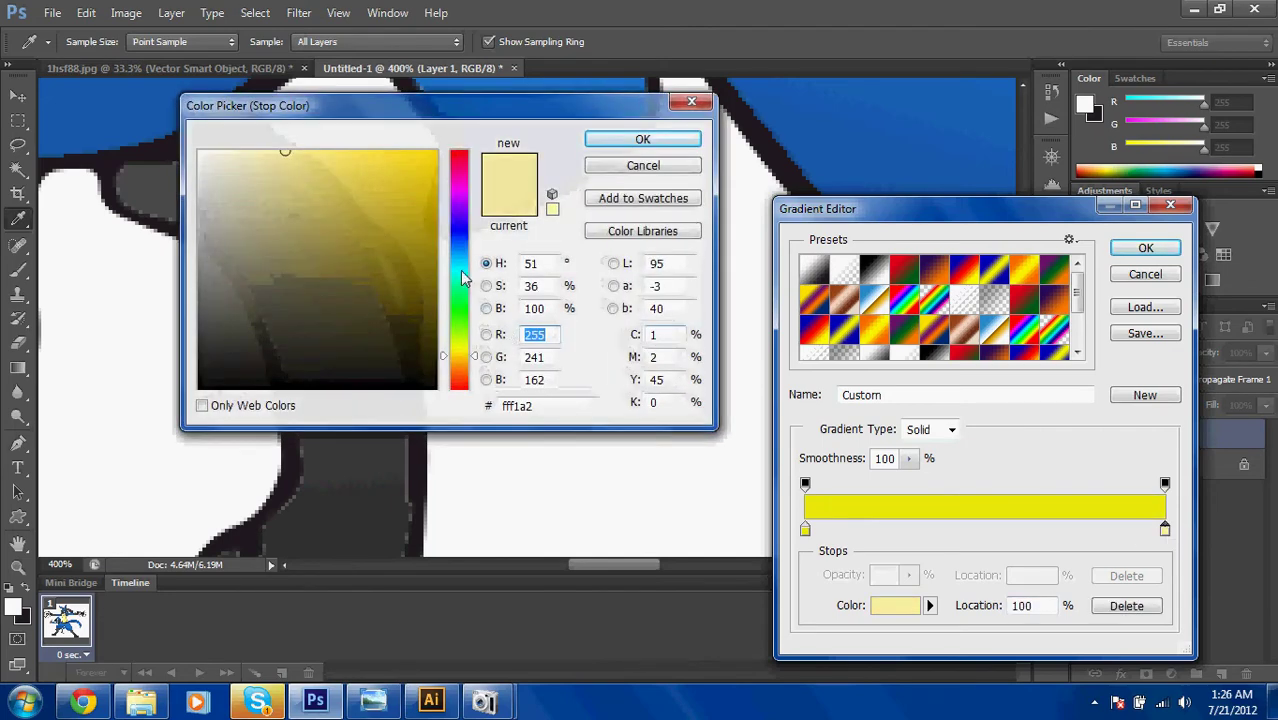
{"action": "left_click_drag", "start_coordinate": [427, 222], "coordinate": [426, 178]}
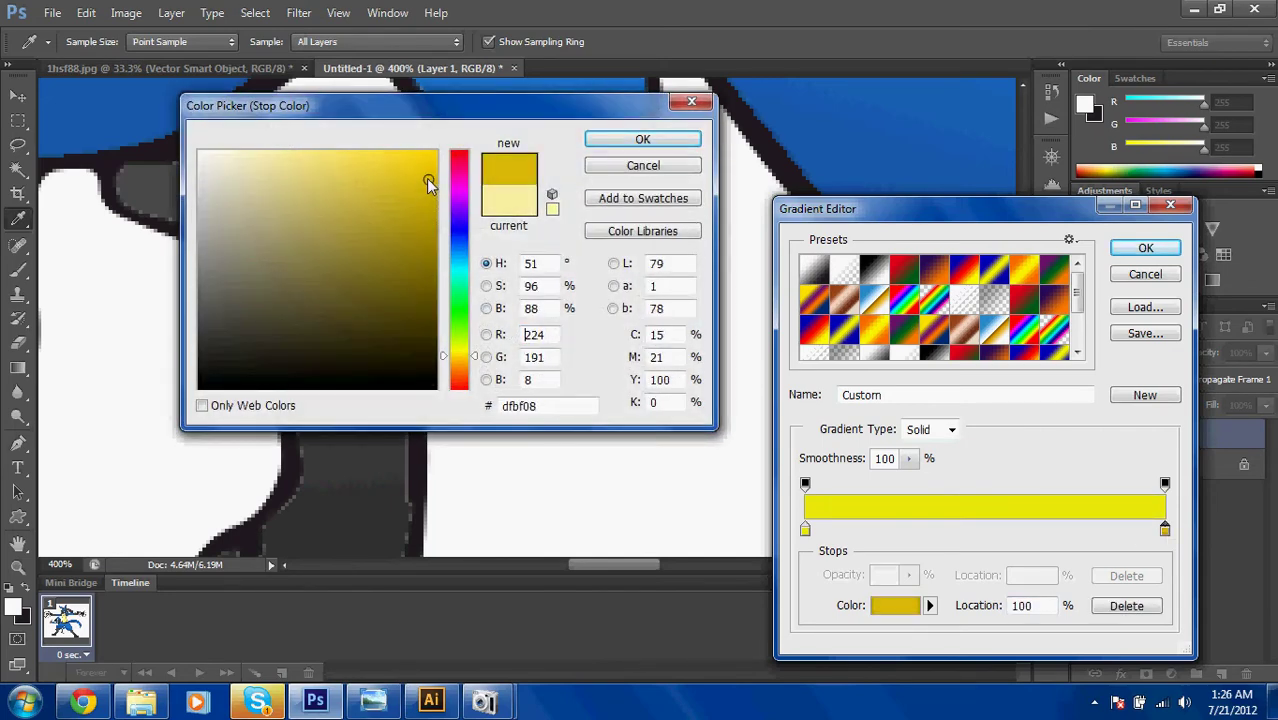
{"action": "left_click", "coordinate": [648, 140]}
{"action": "left_click", "coordinate": [1145, 248]}
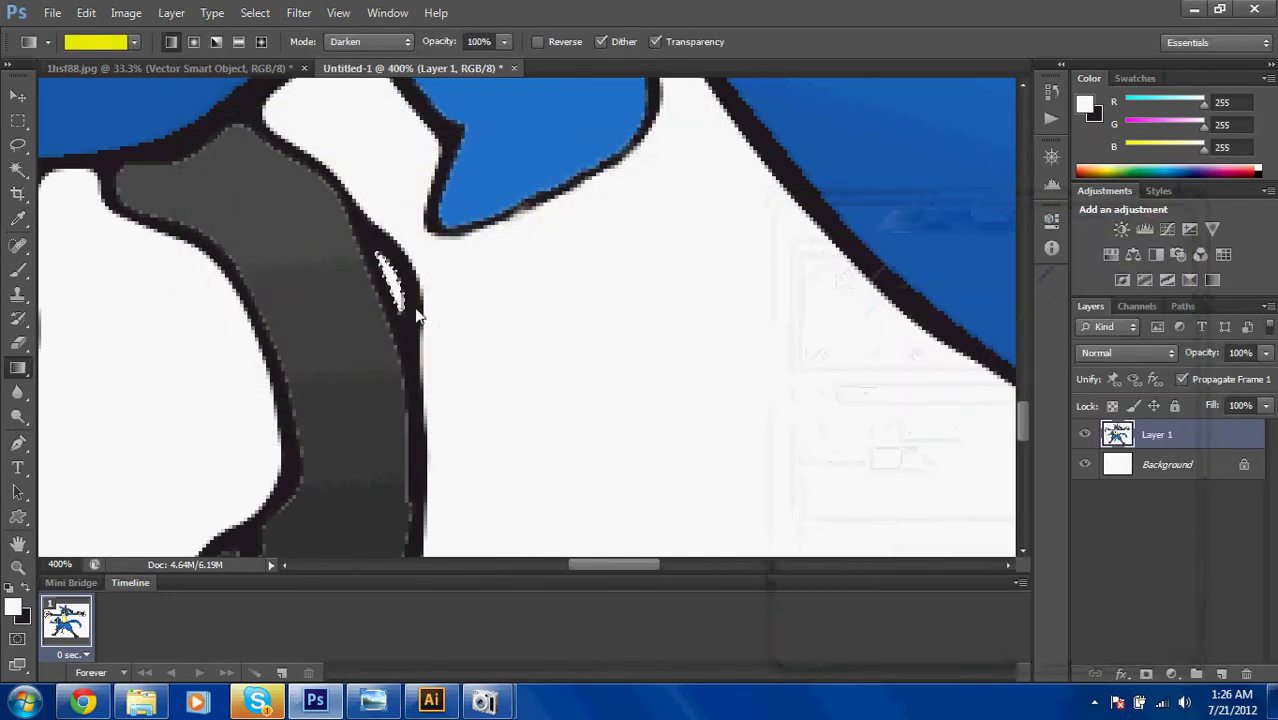
Fill the selected sliver on the thin leg with the bright yellow gradient and clear the selection.
{"action": "left_click_drag", "start_coordinate": [379, 263], "coordinate": [405, 310]}
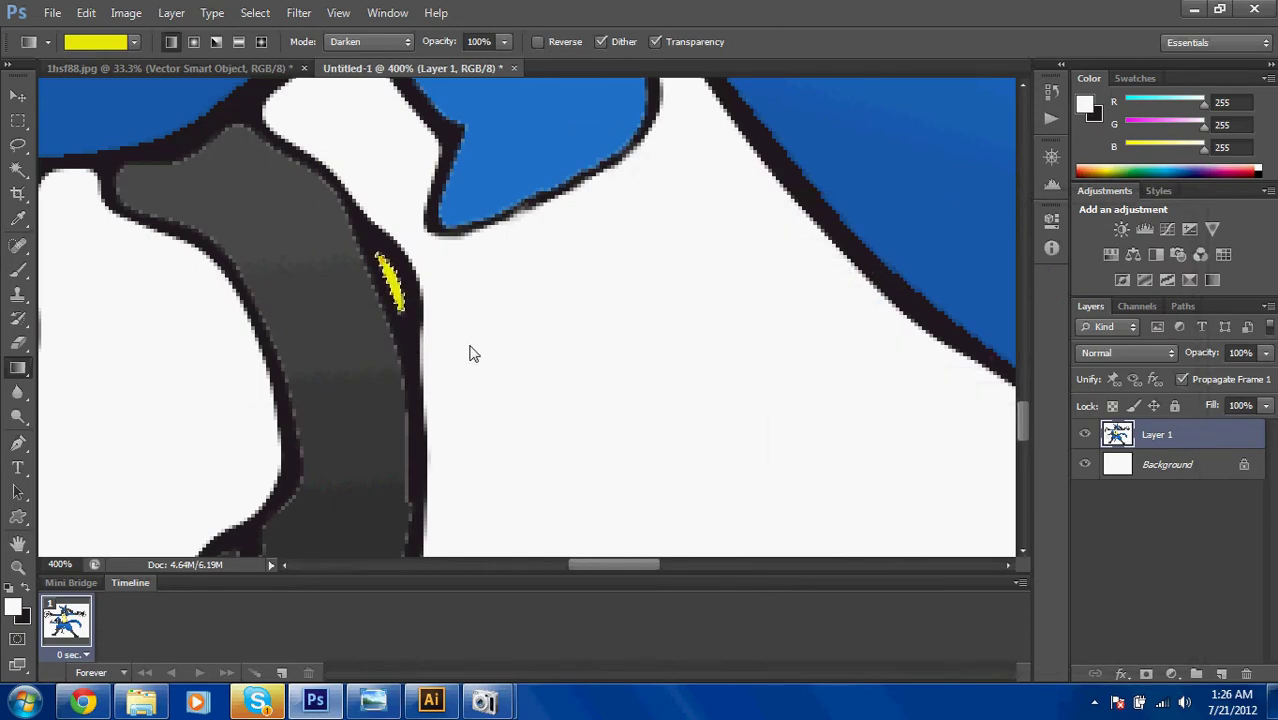
{"action": "key", "text": "ctrl+minus"}
{"action": "key", "text": "ctrl+minus"}
{"action": "key", "text": "ctrl+minus"}
{"action": "key", "text": "ctrl+minus"}
{"action": "scroll", "coordinate": [472, 352], "scroll_direction": "up", "scroll_amount": 4}
{"action": "key", "text": "w"}
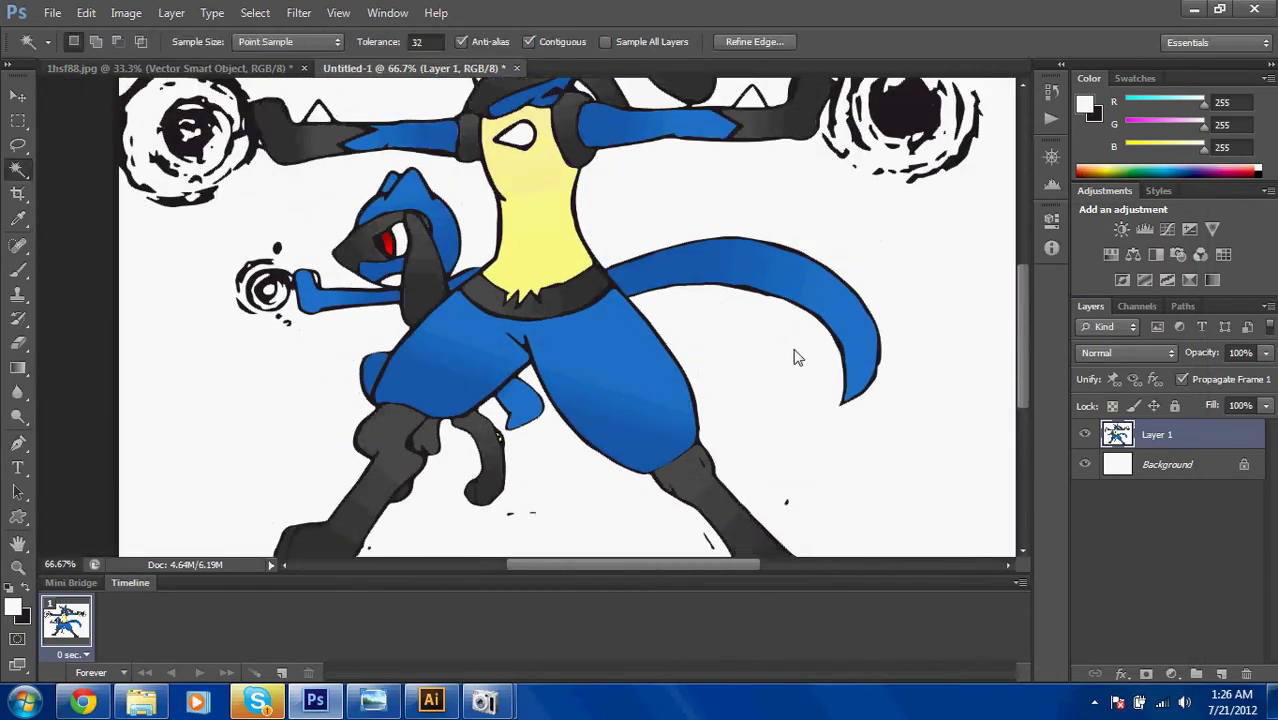
{"action": "scroll", "coordinate": [795, 357], "scroll_direction": "up", "scroll_amount": 3}
{"action": "key", "text": "ctrl+d"}
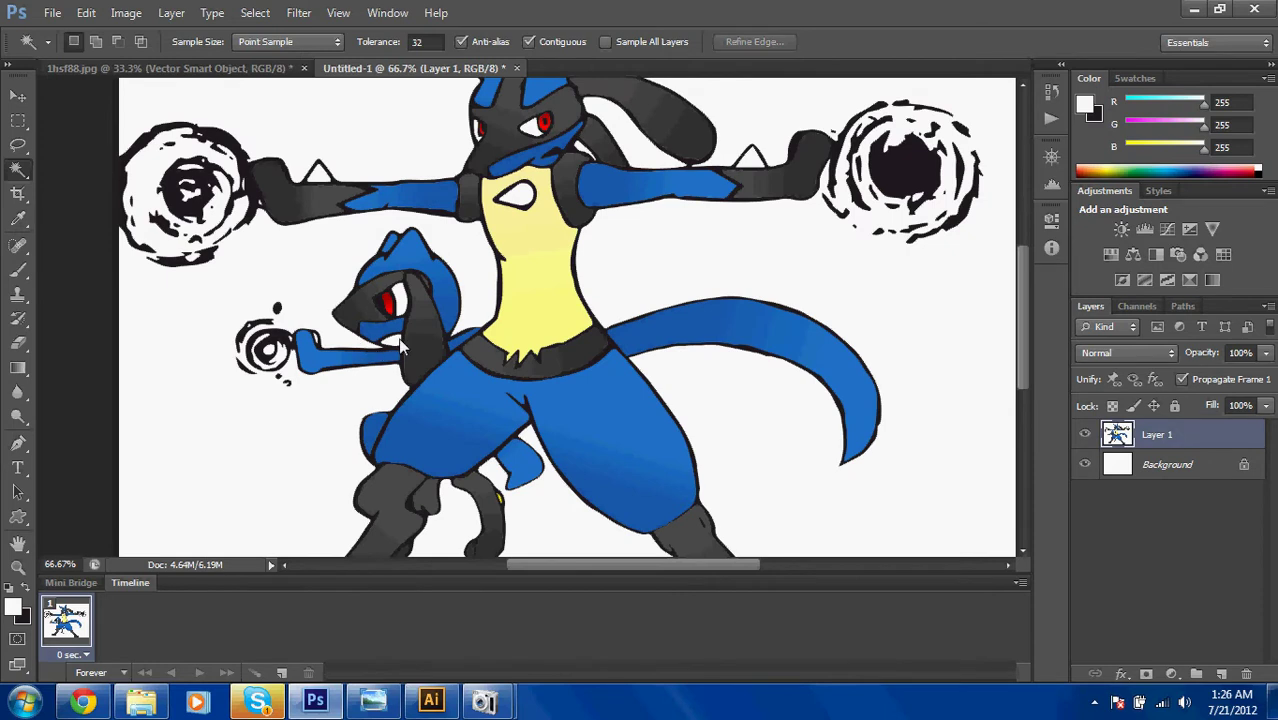
Select the small figure's white mouth area with the Magic Wand and choose the red gradient preset.
{"action": "left_click", "coordinate": [400, 345]}
{"action": "key", "text": "g"}
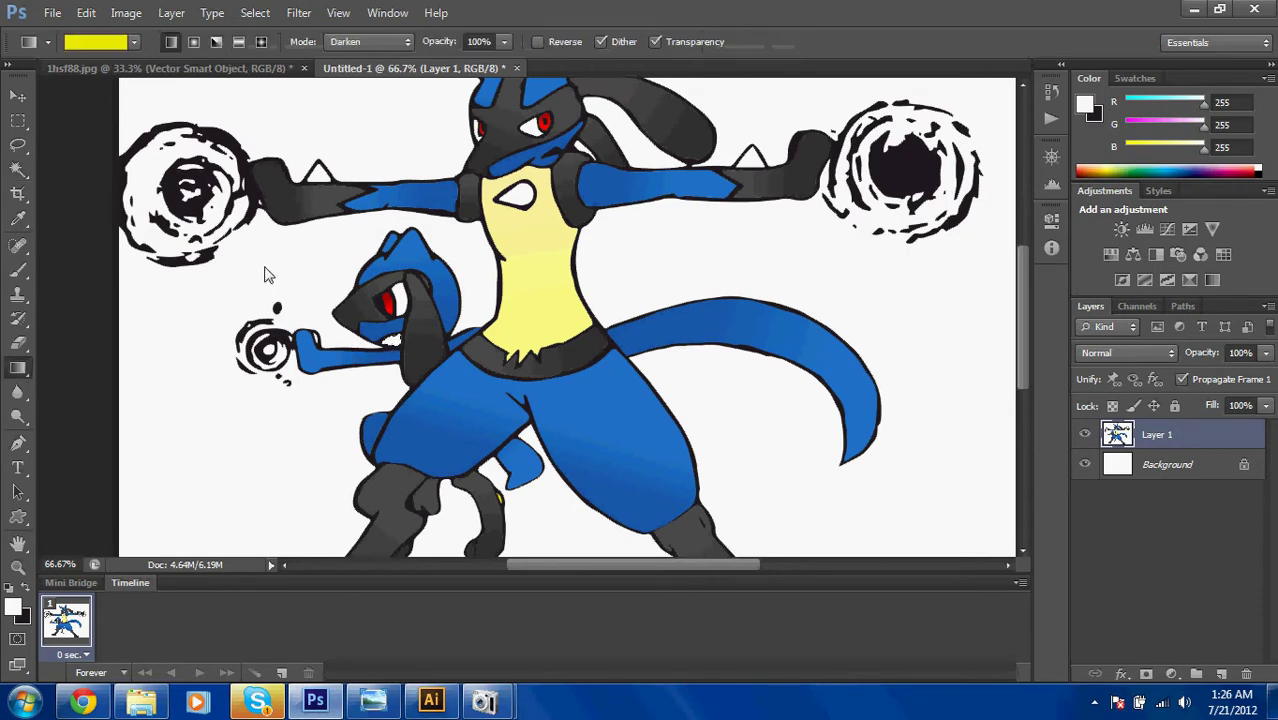
{"action": "left_click", "coordinate": [132, 45]}
{"action": "left_click", "coordinate": [184, 174]}
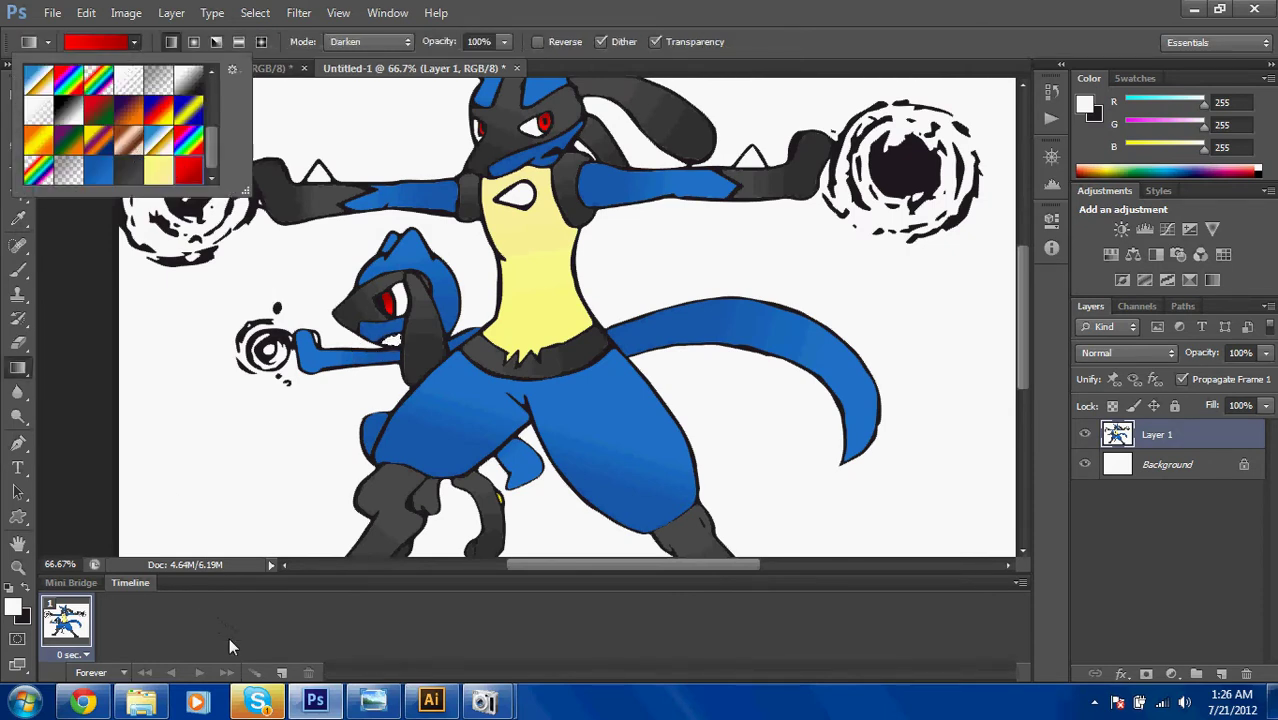
Check the small figure's mouth in the pencil sketch in Windows Photo Viewer, and return to Photoshop.
{"action": "left_click", "coordinate": [373, 701]}
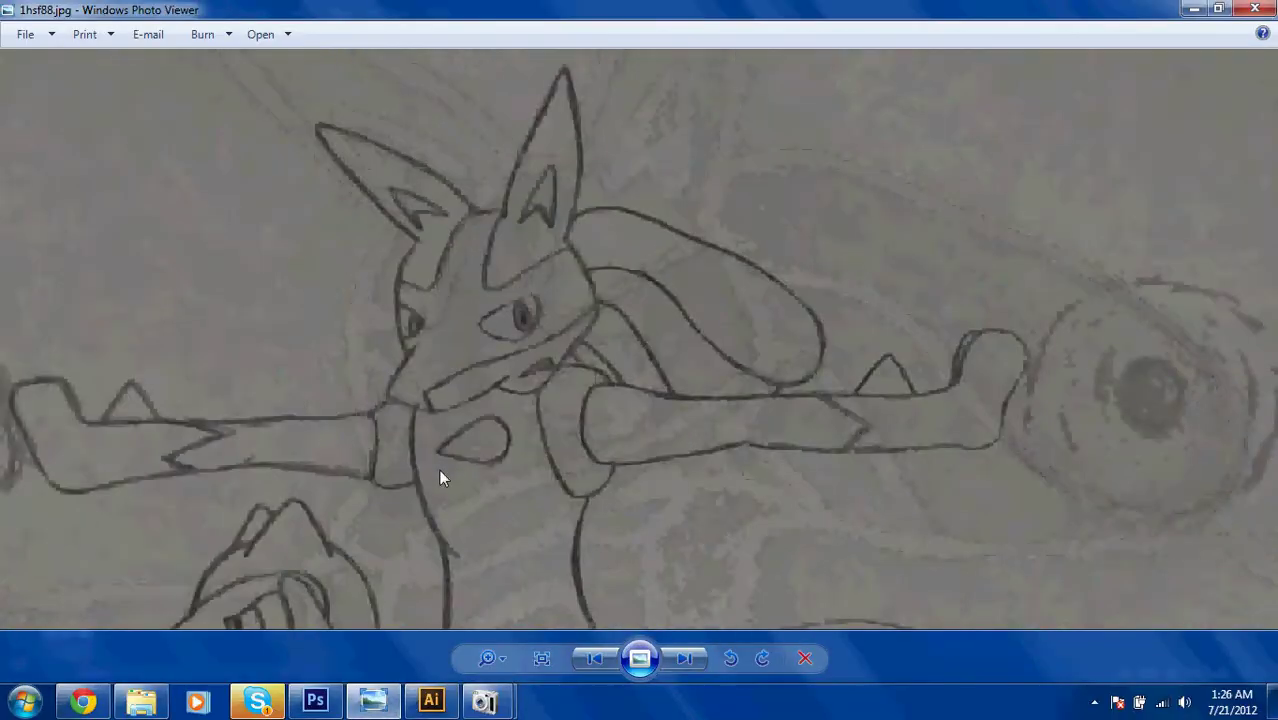
{"action": "scroll", "coordinate": [438, 468], "scroll_direction": "down", "scroll_amount": 5}
{"action": "scroll", "coordinate": [405, 410], "scroll_direction": "up", "scroll_amount": 5}
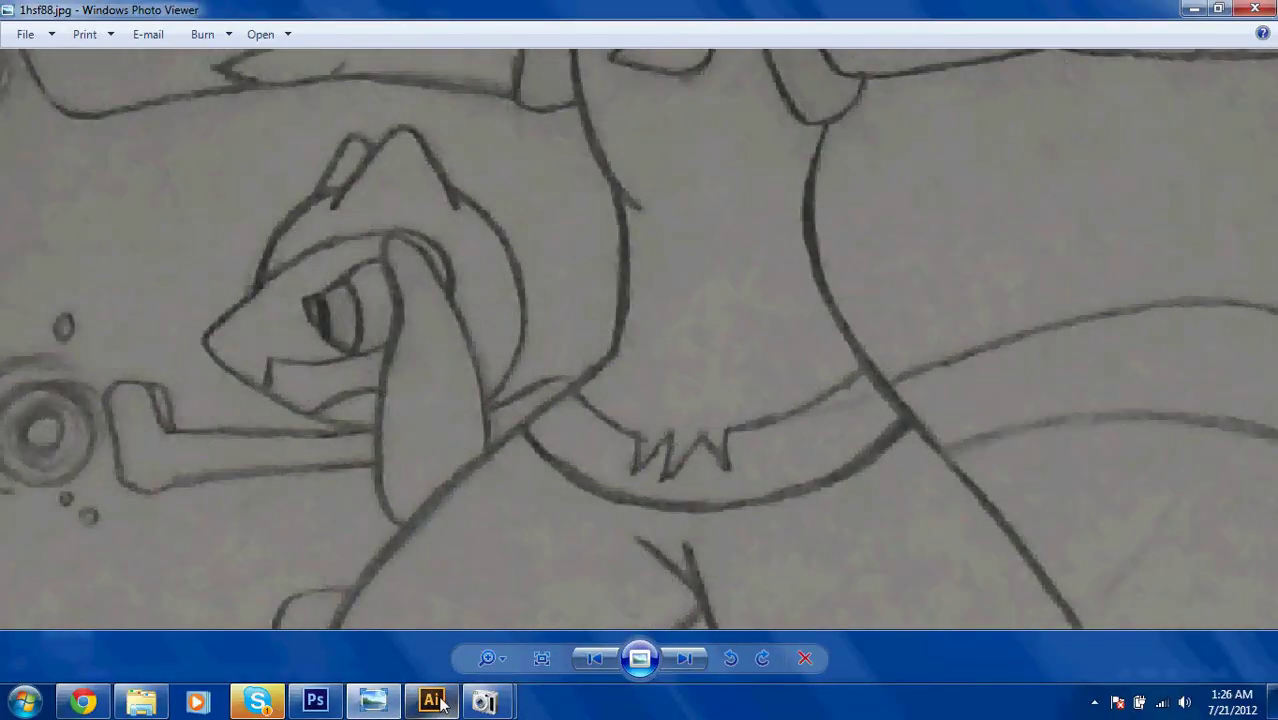
{"action": "left_click", "coordinate": [315, 702]}
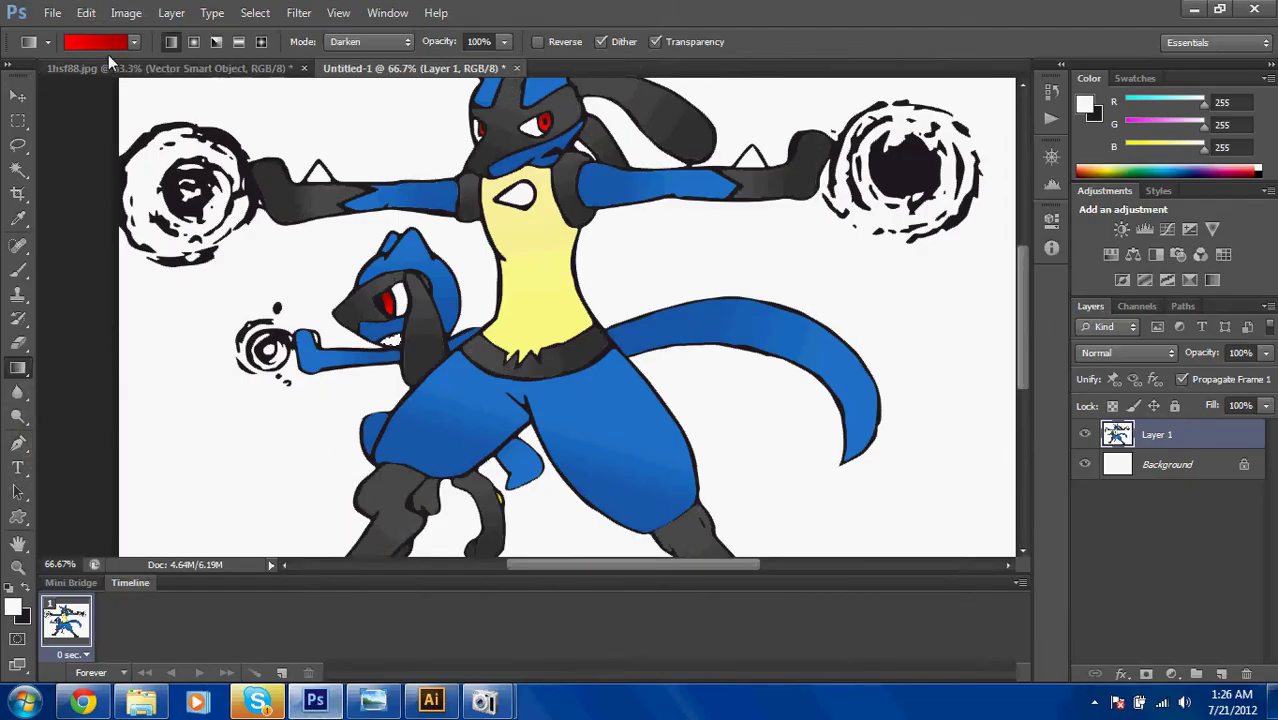
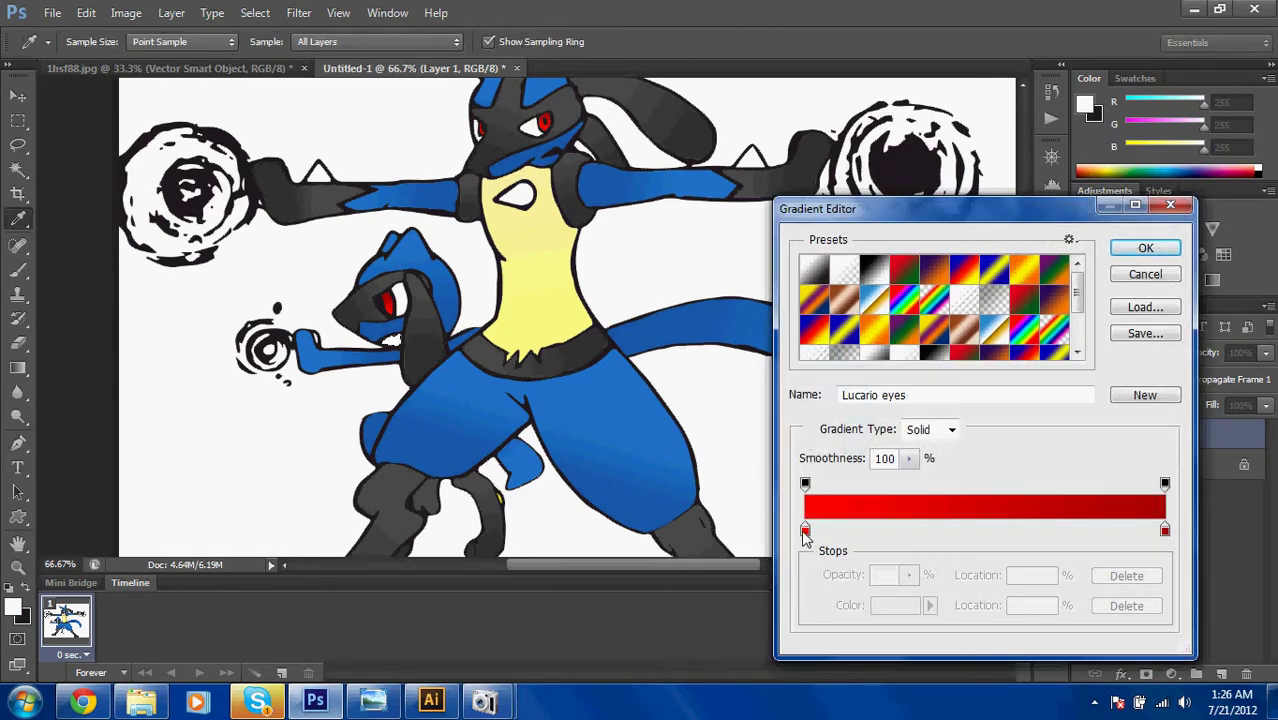
Change the red gradient's start stop to magenta, f742f9.
{"action": "left_click", "coordinate": [805, 531]}
{"action": "double_click", "coordinate": [805, 530]}
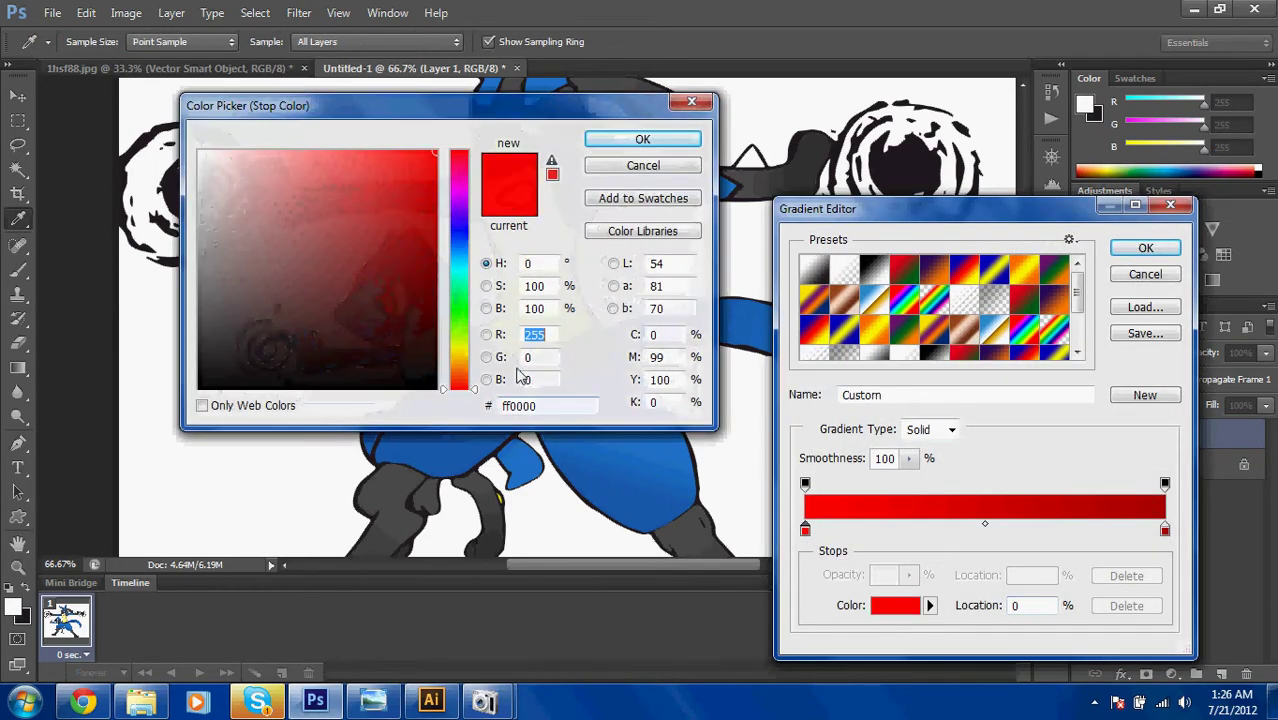
{"action": "mouse_move", "coordinate": [458, 205]}
{"action": "left_mouse_down"}
{"action": "mouse_move", "coordinate": [456, 180]}
{"action": "mouse_move", "coordinate": [373, 156]}
{"action": "left_mouse_up"}
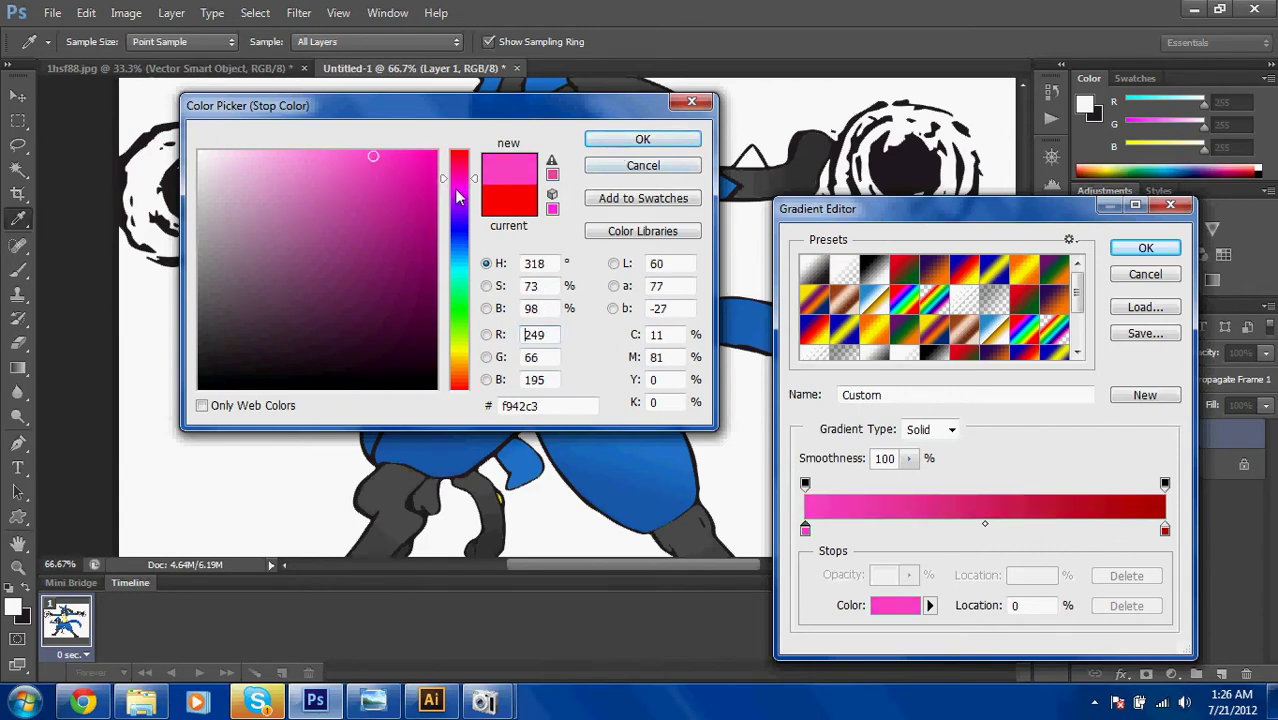
{"action": "left_click_drag", "start_coordinate": [456, 197], "coordinate": [462, 190]}
{"action": "left_click", "coordinate": [605, 144]}
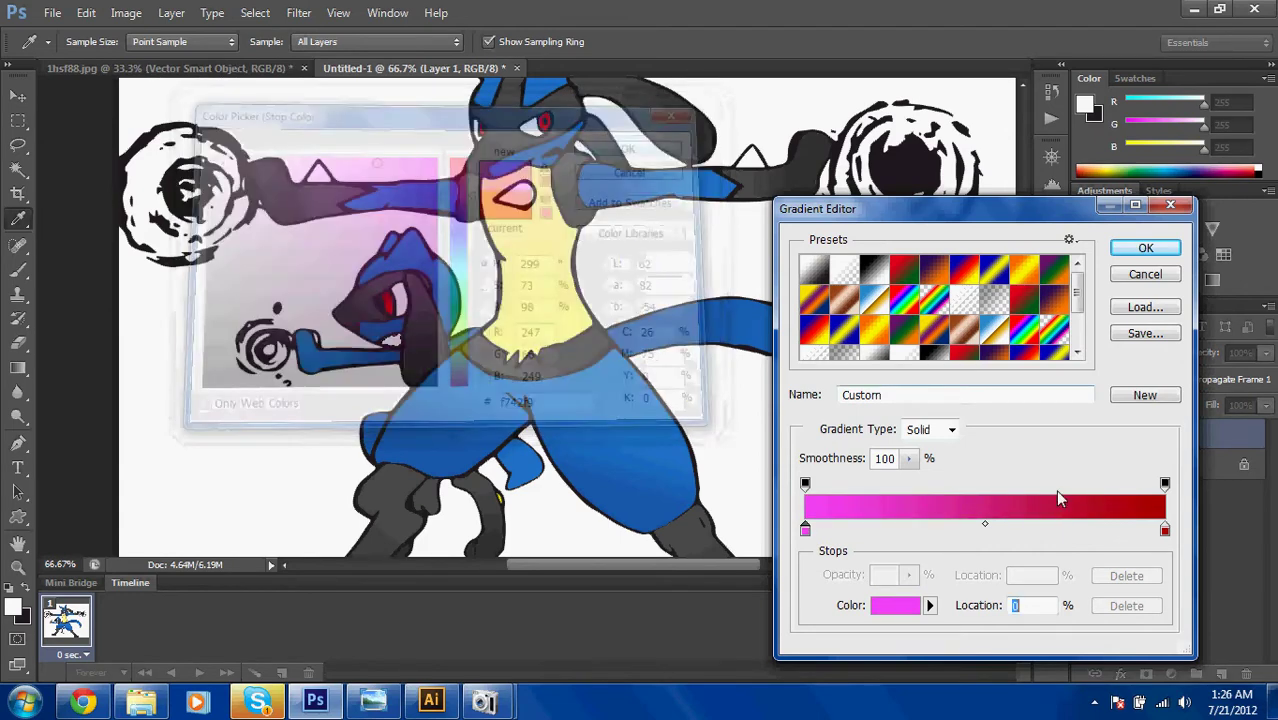
Try the light pink fb78d8 for the gradient's end stop.
{"action": "double_click", "coordinate": [1165, 531]}
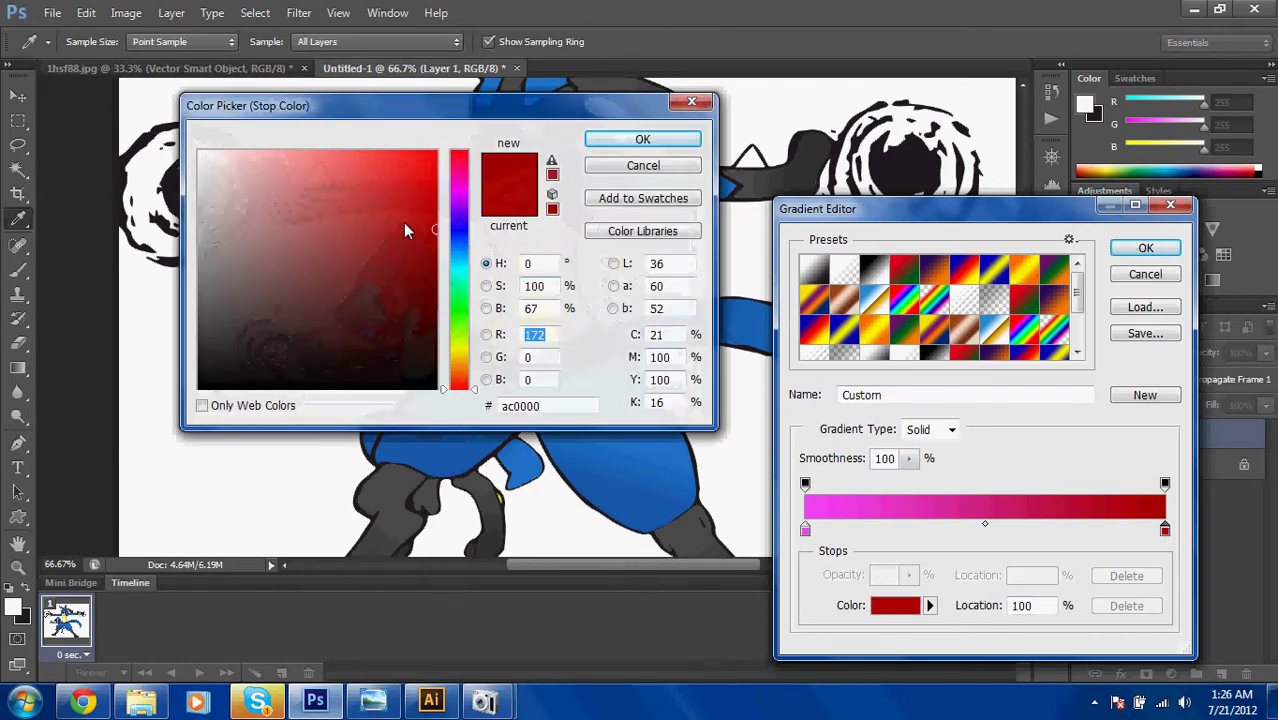
{"action": "left_click_drag", "start_coordinate": [462, 224], "coordinate": [462, 180]}
{"action": "mouse_move", "coordinate": [310, 160]}
{"action": "left_mouse_down"}
{"action": "mouse_move", "coordinate": [300, 154]}
{"action": "mouse_move", "coordinate": [322, 157]}
{"action": "left_mouse_up"}
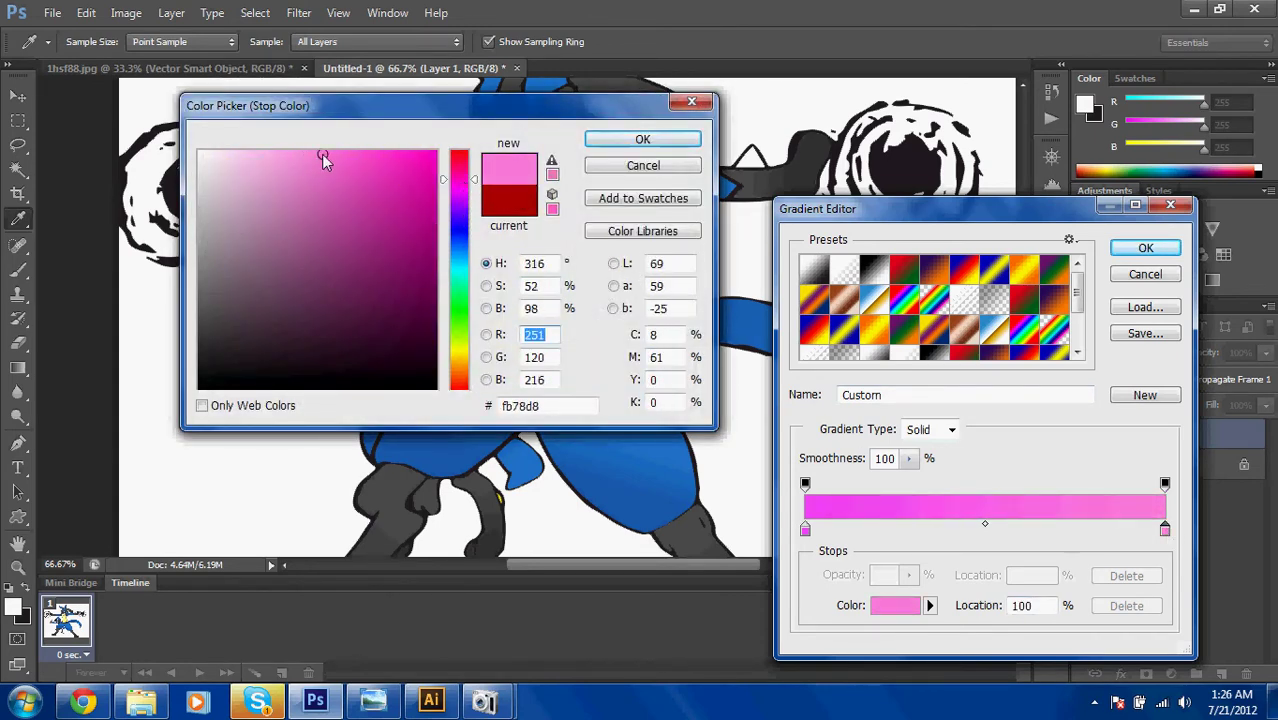
{"action": "left_click", "coordinate": [630, 138]}
Soften the gradient's start stop to the lighter magenta f758f9.
{"action": "double_click", "coordinate": [806, 532]}
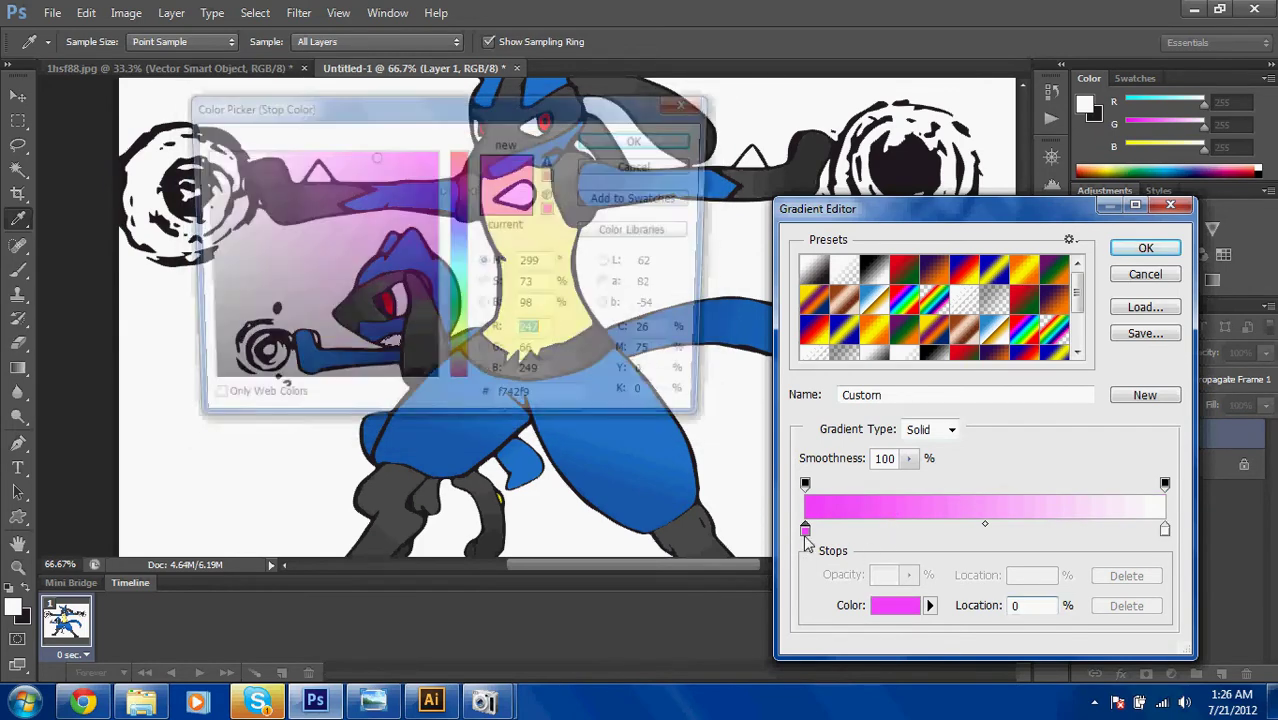
{"action": "left_click_drag", "start_coordinate": [375, 160], "coordinate": [352, 160]}
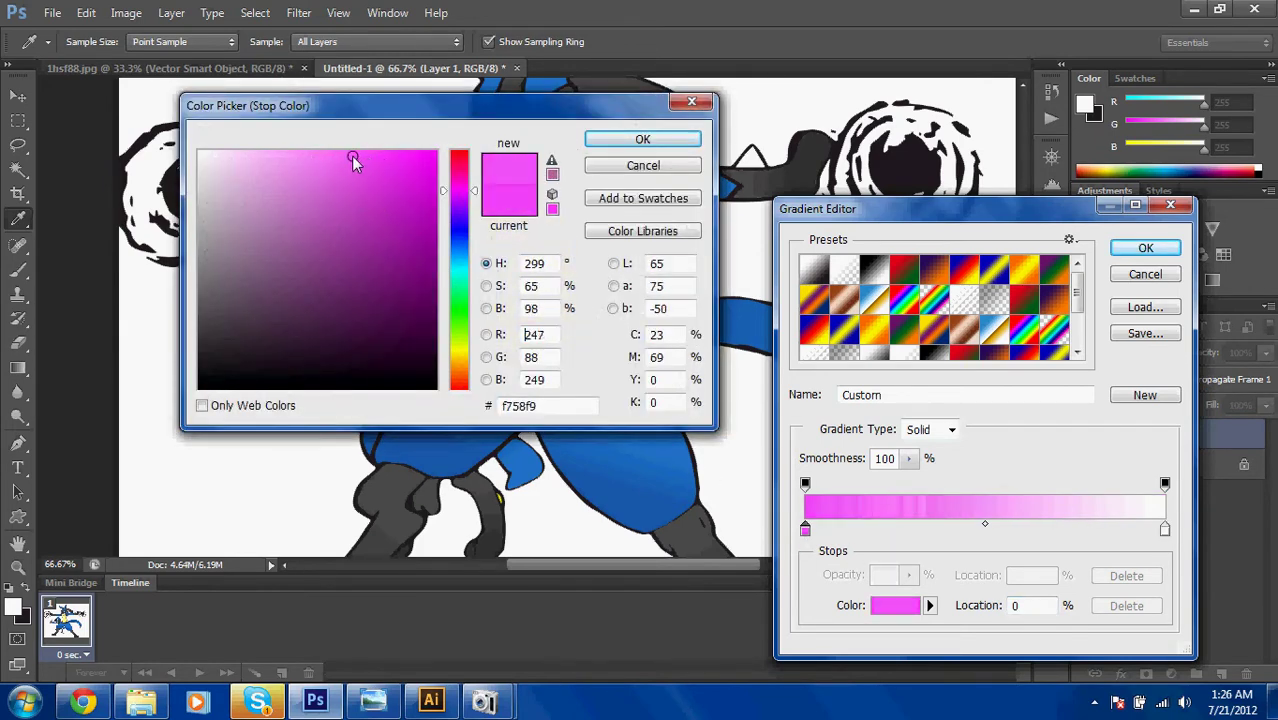
{"action": "left_click", "coordinate": [642, 139]}
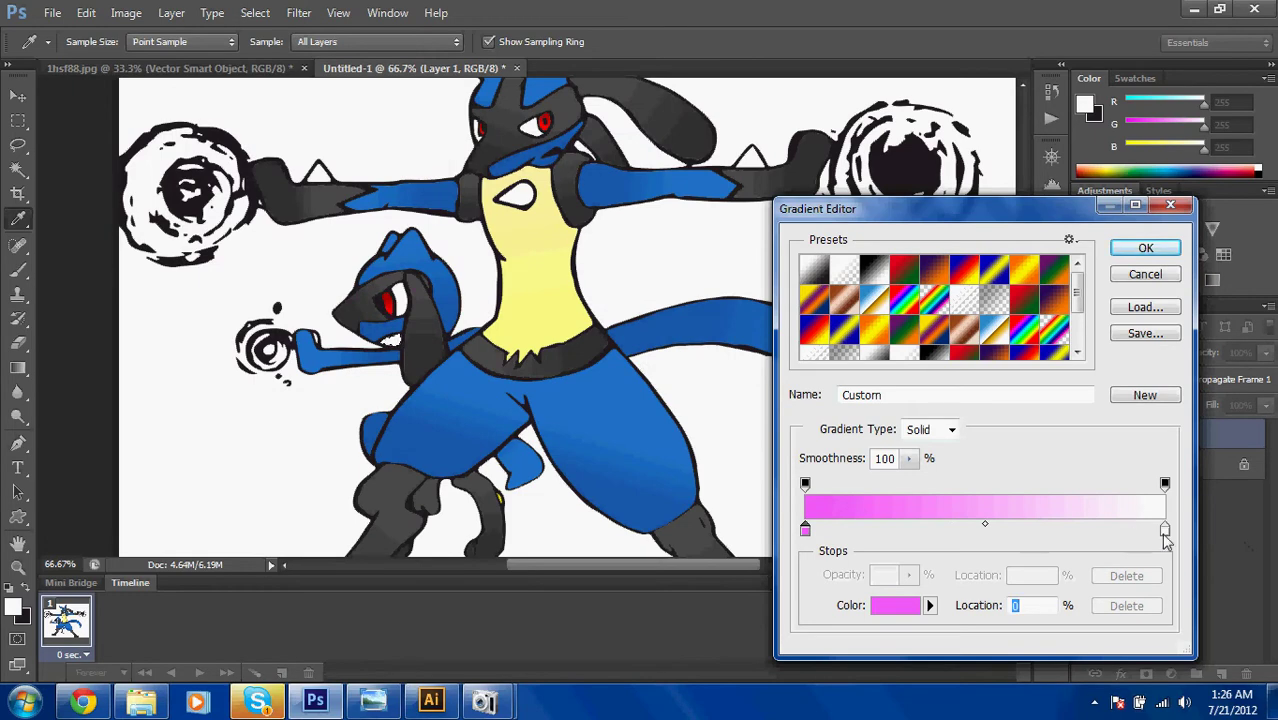
Set the gradient's end stop to pink, ff6be1, and fill the small figure's selected mouth with the gradient.
{"action": "double_click", "coordinate": [1164, 532]}
{"action": "left_click_drag", "start_coordinate": [388, 178], "coordinate": [394, 174]}
{"action": "left_click_drag", "start_coordinate": [462, 208], "coordinate": [460, 186]}
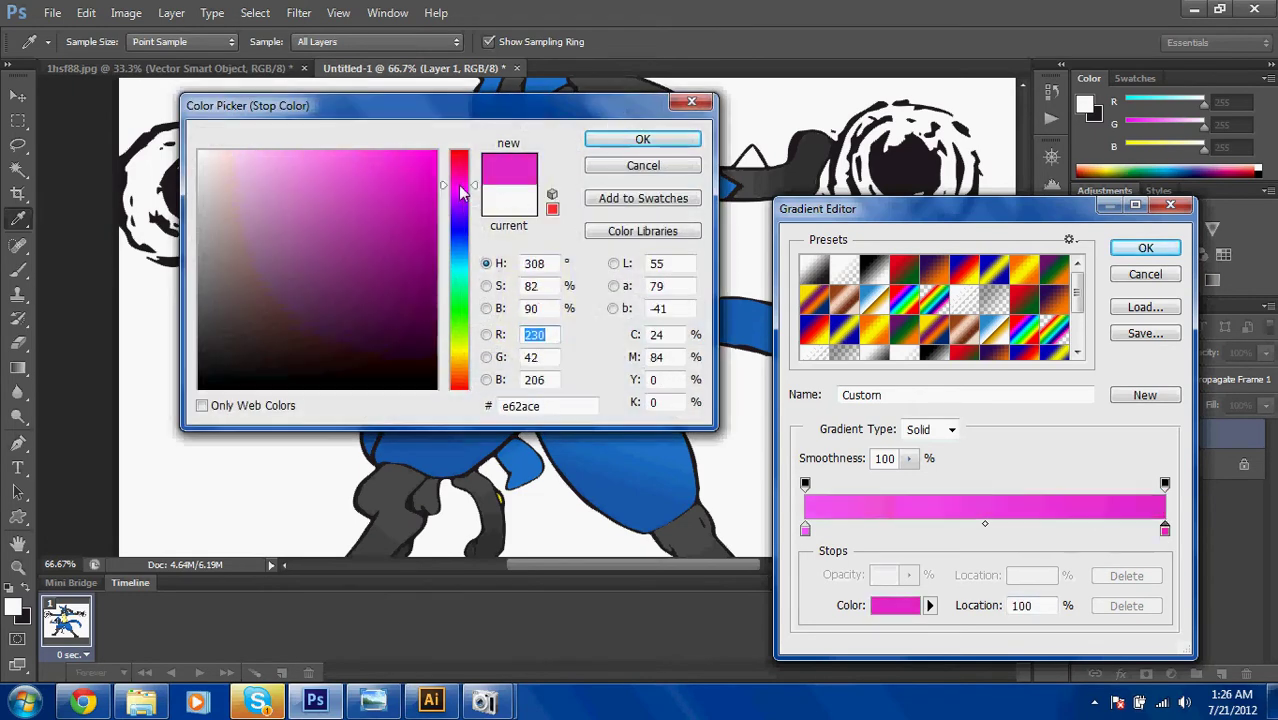
{"action": "left_click", "coordinate": [336, 152]}
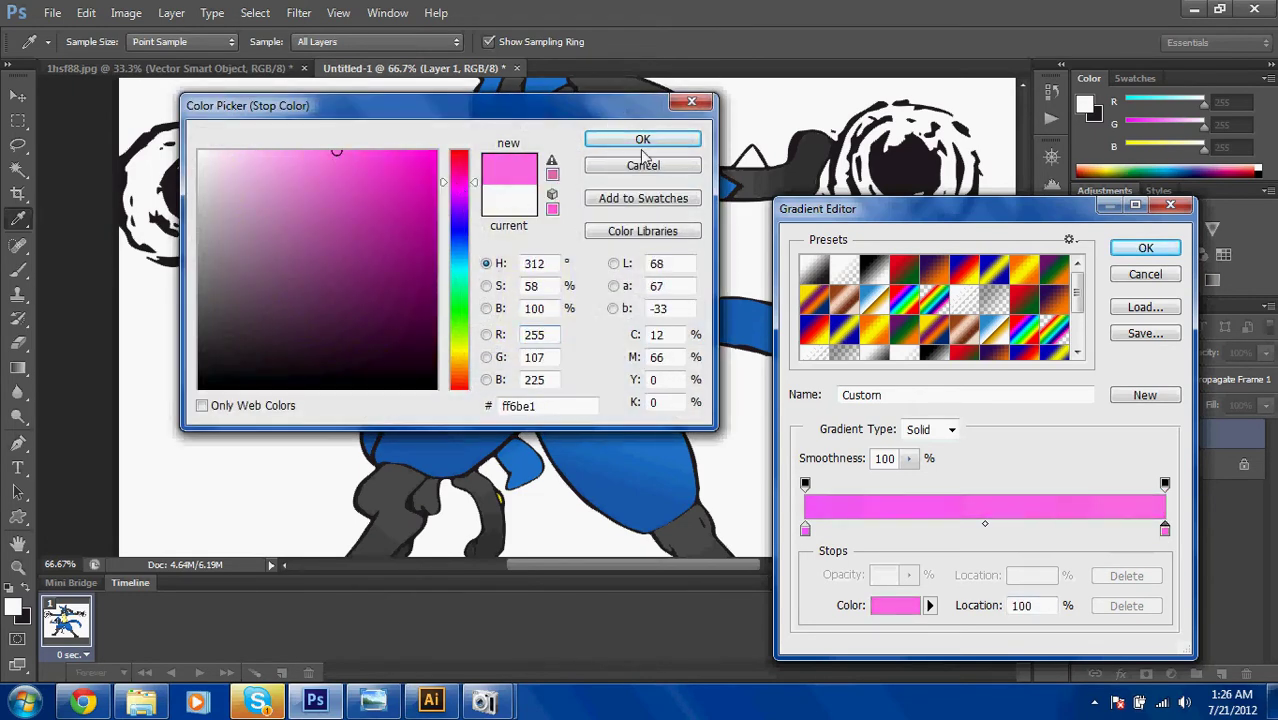
{"action": "left_click", "coordinate": [610, 145]}
{"action": "left_click", "coordinate": [1145, 247]}
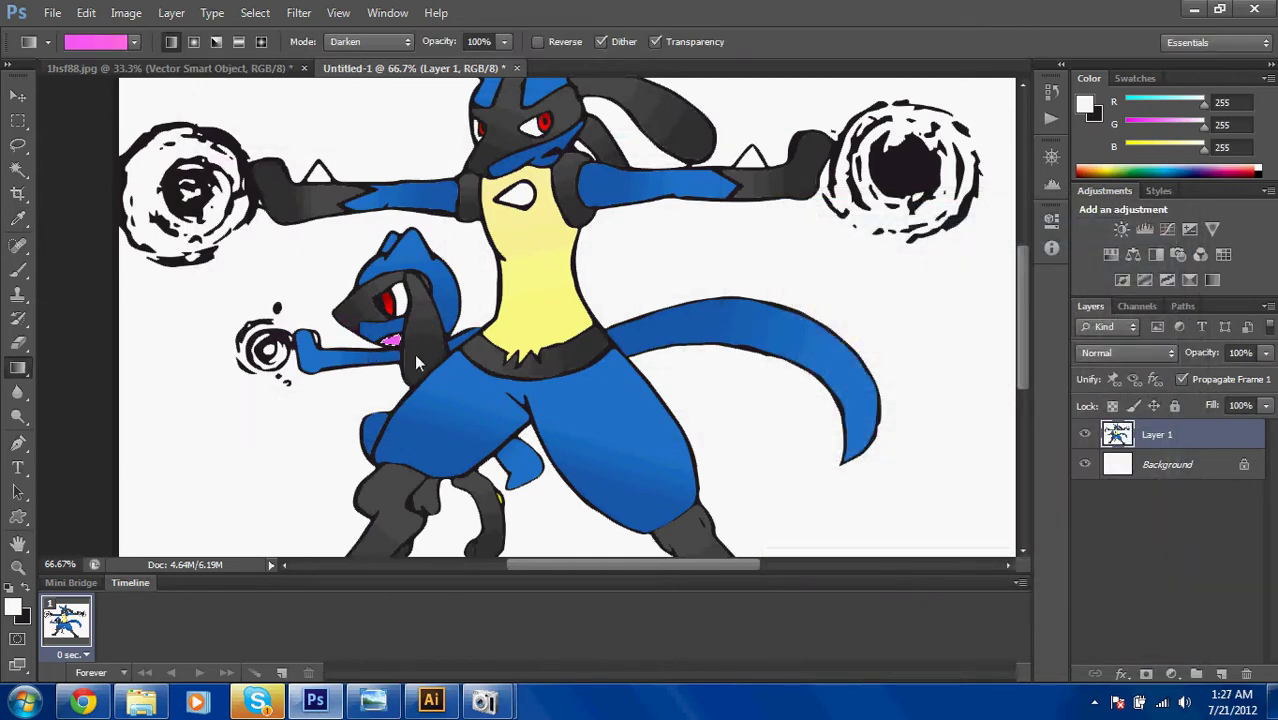
Examine the coloured drawing up close around the small figure's mouth, eye and outstretched arm for unfilled areas.
{"action": "key", "text": "w"}
{"action": "scroll", "coordinate": [416, 362], "scroll_direction": "up", "scroll_amount": 3}
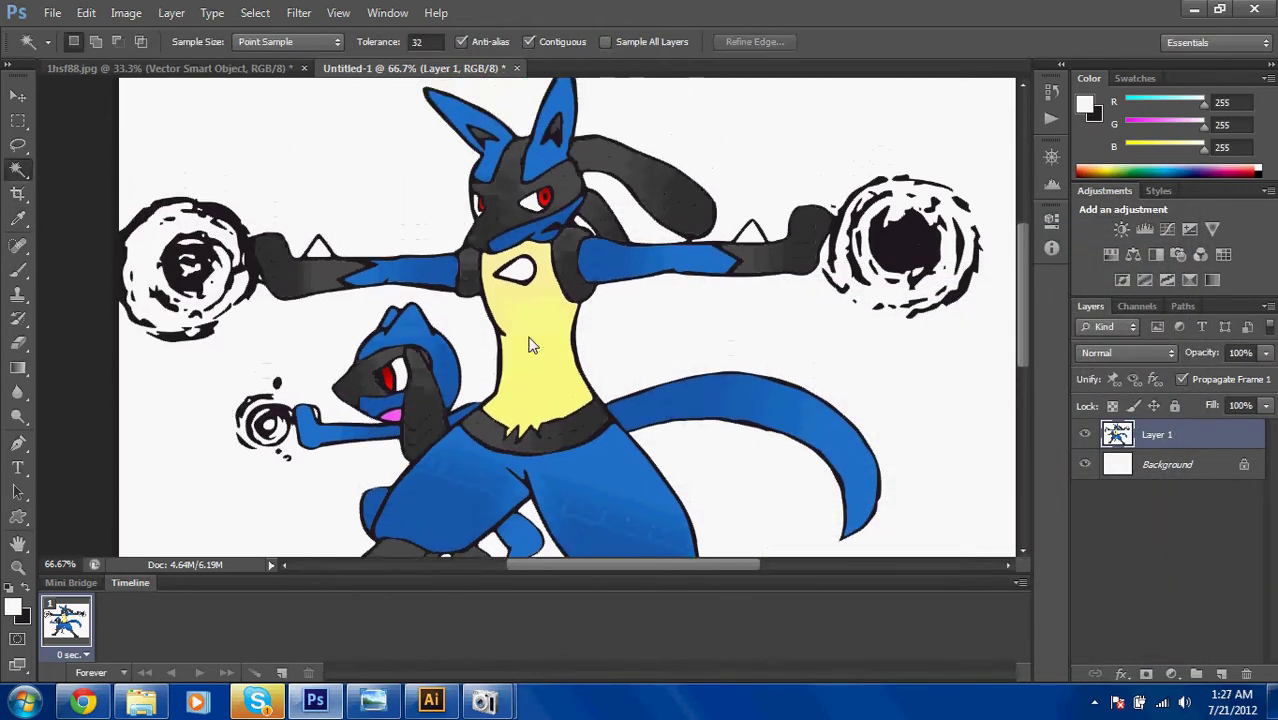
{"action": "scroll", "coordinate": [418, 356], "scroll_direction": "down", "scroll_amount": 3}
{"action": "scroll", "coordinate": [418, 356], "scroll_direction": "up", "scroll_amount": 4}
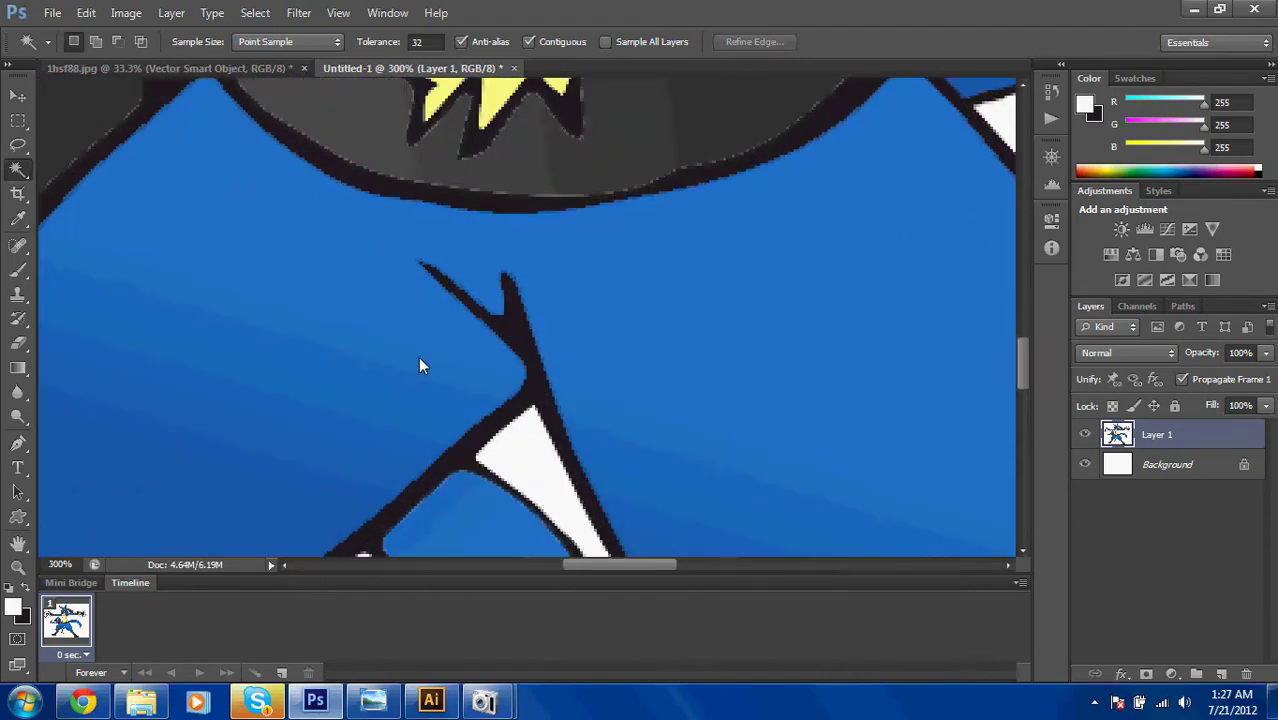
{"action": "scroll", "coordinate": [419, 362], "scroll_direction": "up", "scroll_amount": 5}
{"action": "scroll", "coordinate": [419, 362], "scroll_direction": "left", "scroll_amount": 6}
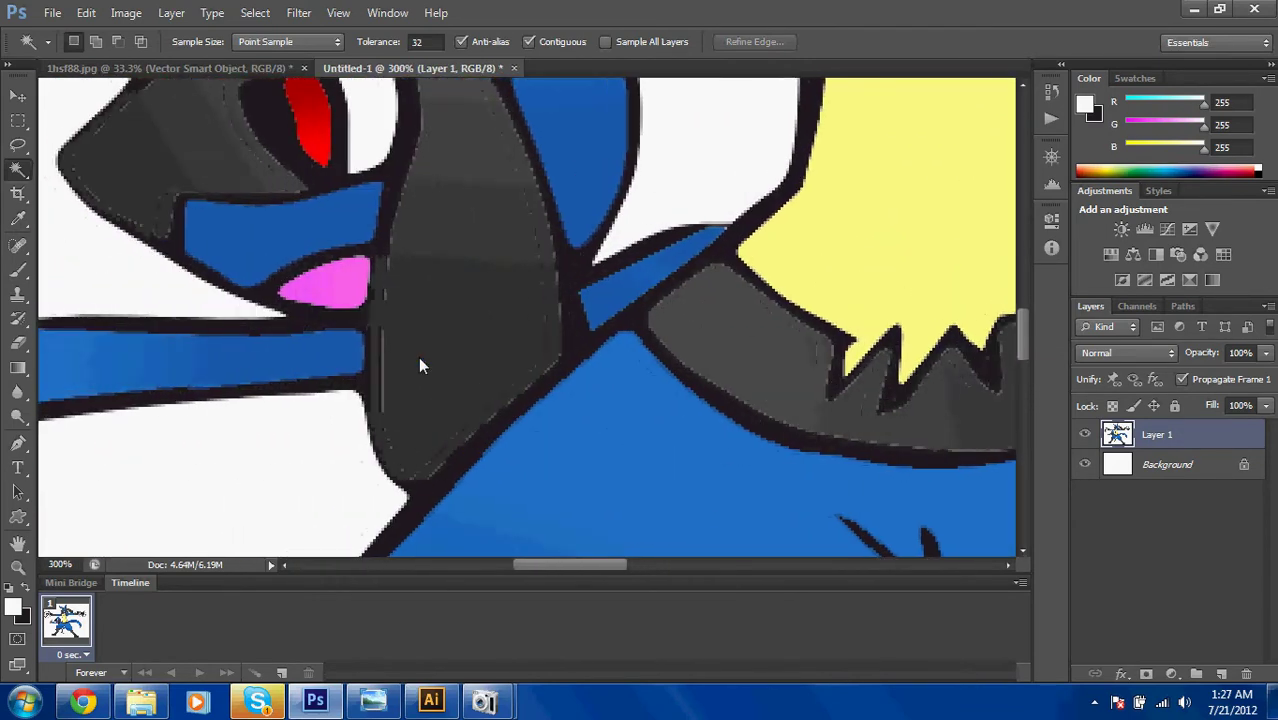
{"action": "scroll", "coordinate": [418, 356], "scroll_direction": "up", "scroll_amount": 2}
{"action": "scroll", "coordinate": [418, 356], "scroll_direction": "left", "scroll_amount": 3}
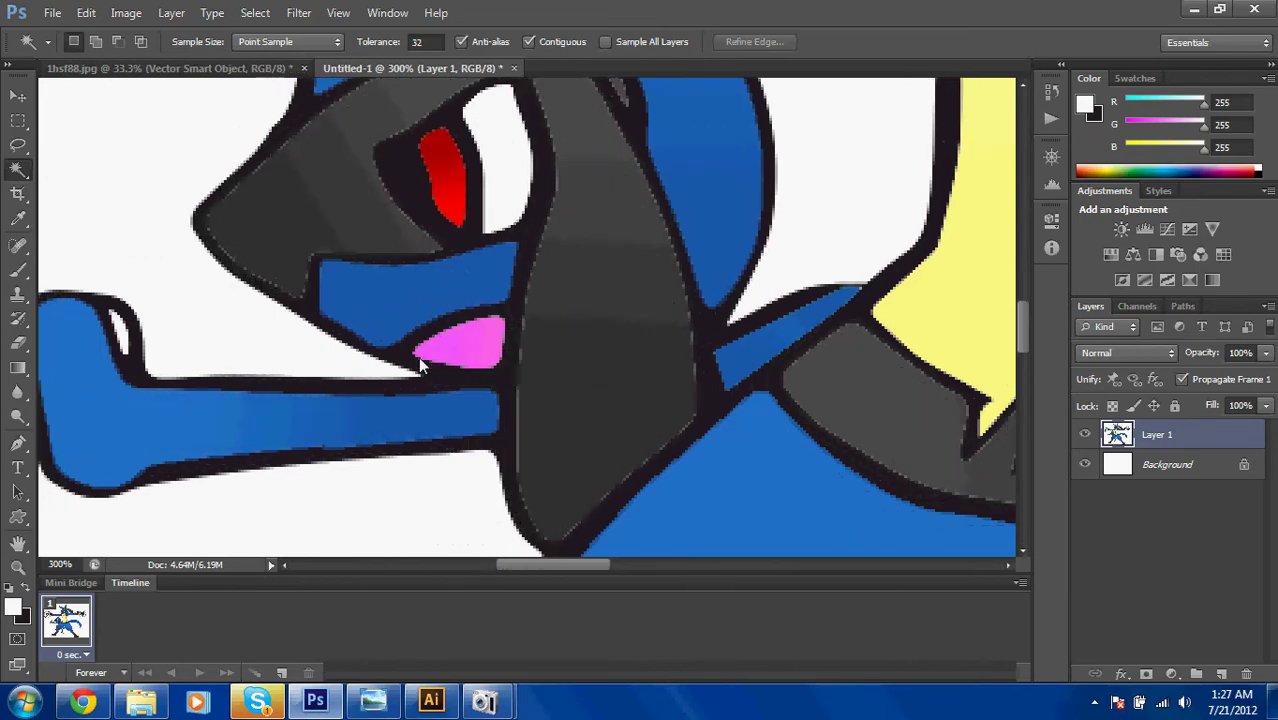
{"action": "scroll", "coordinate": [419, 358], "scroll_direction": "up", "scroll_amount": 1}
{"action": "scroll", "coordinate": [419, 358], "scroll_direction": "down", "scroll_amount": 4}
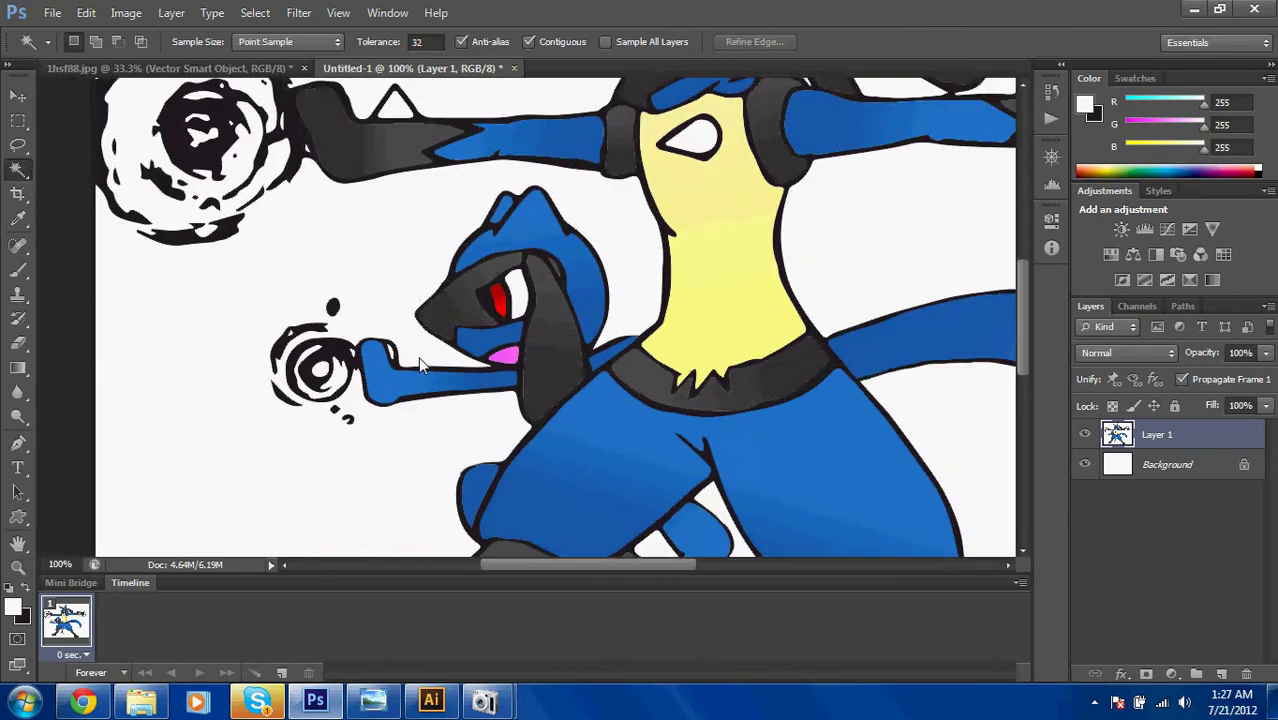
Compare the small figure's face and arm with the pencil sketch in Windows Photo Viewer, and return to the Photoshop drawing.
{"action": "left_click", "coordinate": [378, 706]}
{"action": "scroll", "coordinate": [367, 394], "scroll_direction": "up", "scroll_amount": 1}
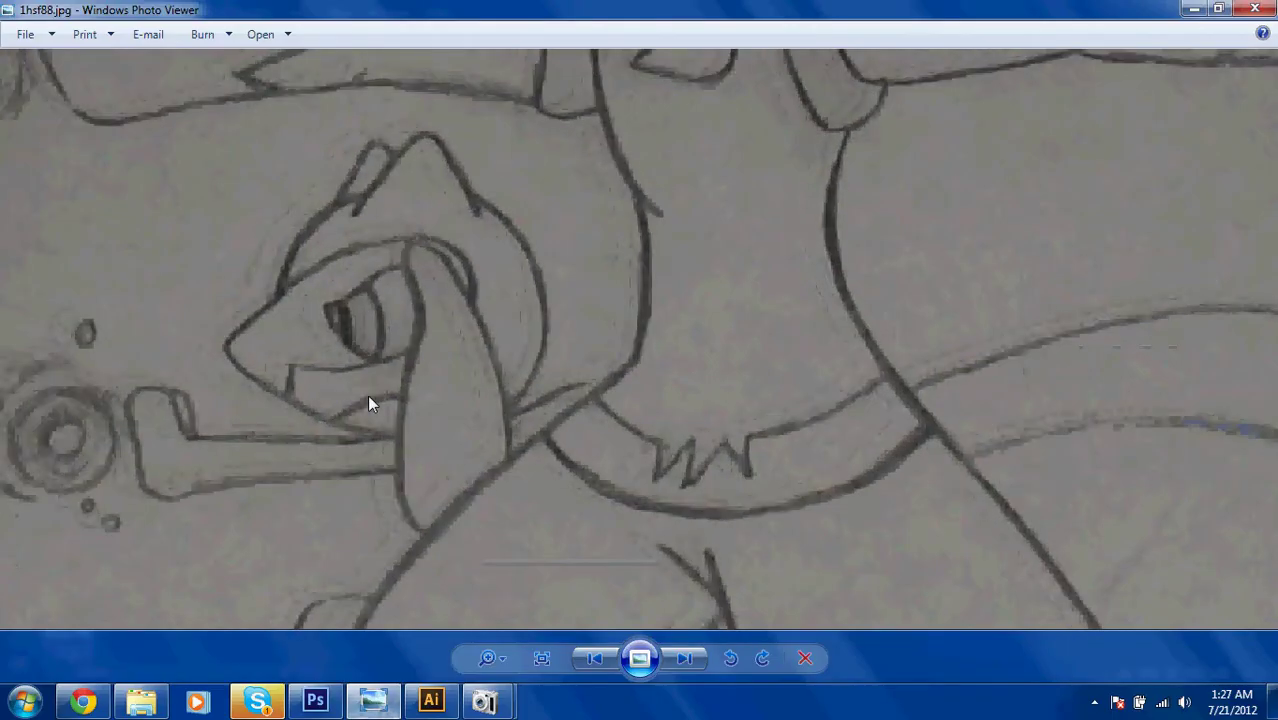
{"action": "scroll", "coordinate": [393, 584], "scroll_direction": "up", "scroll_amount": 2}
{"action": "left_click", "coordinate": [318, 700]}
{"action": "scroll", "coordinate": [340, 479], "scroll_direction": "up", "scroll_amount": 1}
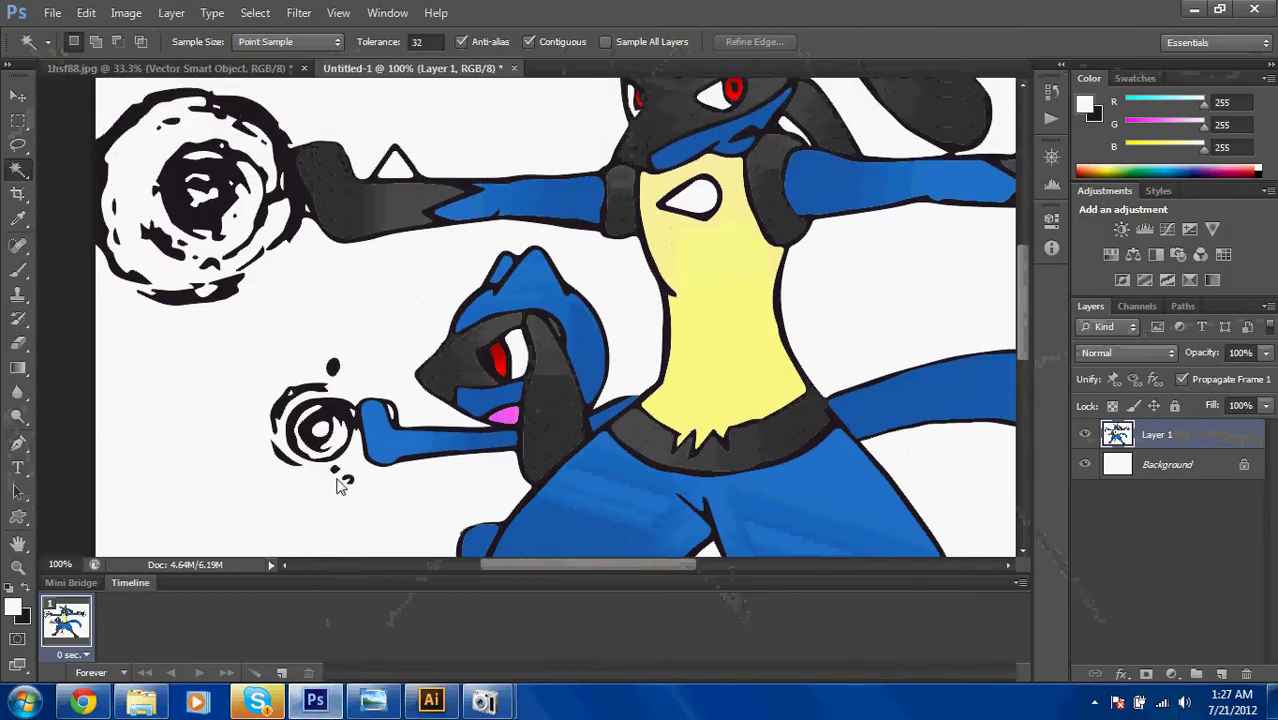
Sample the dark red from the small figure's iris and paint a thin red streak in the dark area beside it.
{"action": "scroll", "coordinate": [335, 477], "scroll_direction": "up", "scroll_amount": 1}
{"action": "scroll", "coordinate": [335, 477], "scroll_direction": "up", "scroll_amount": 2}
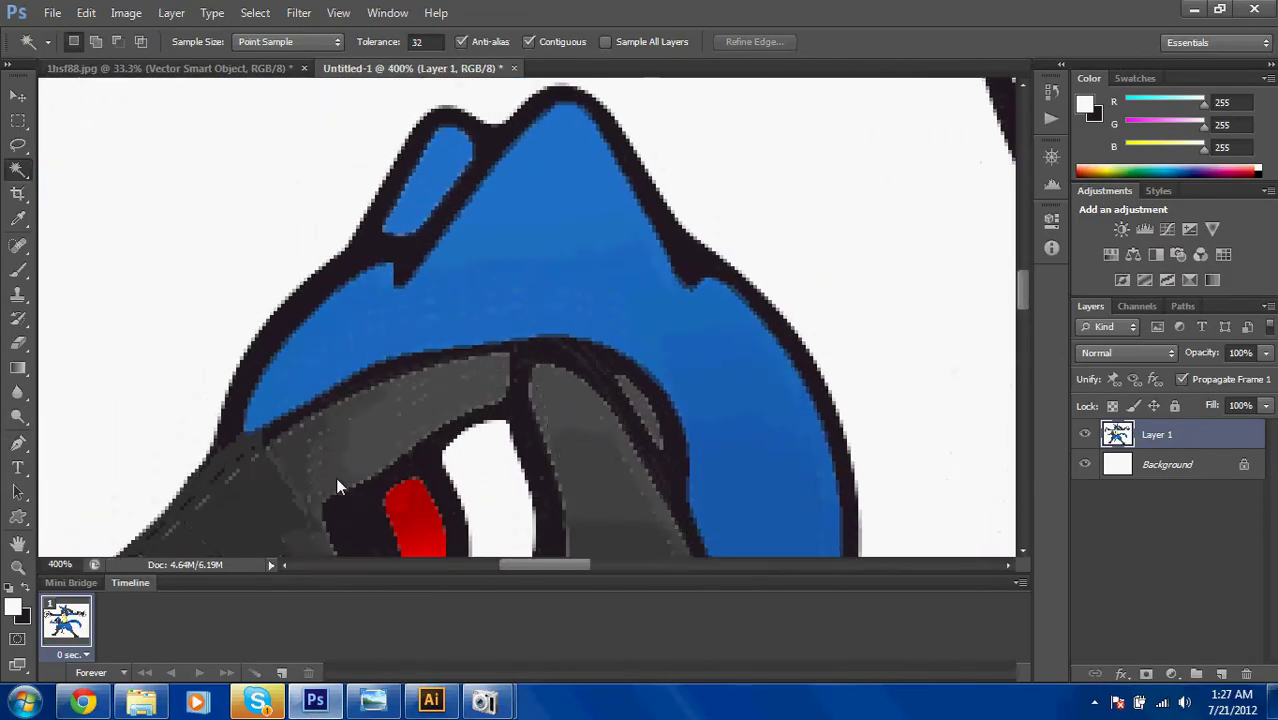
{"action": "scroll", "coordinate": [337, 450], "scroll_direction": "up", "scroll_amount": 4}
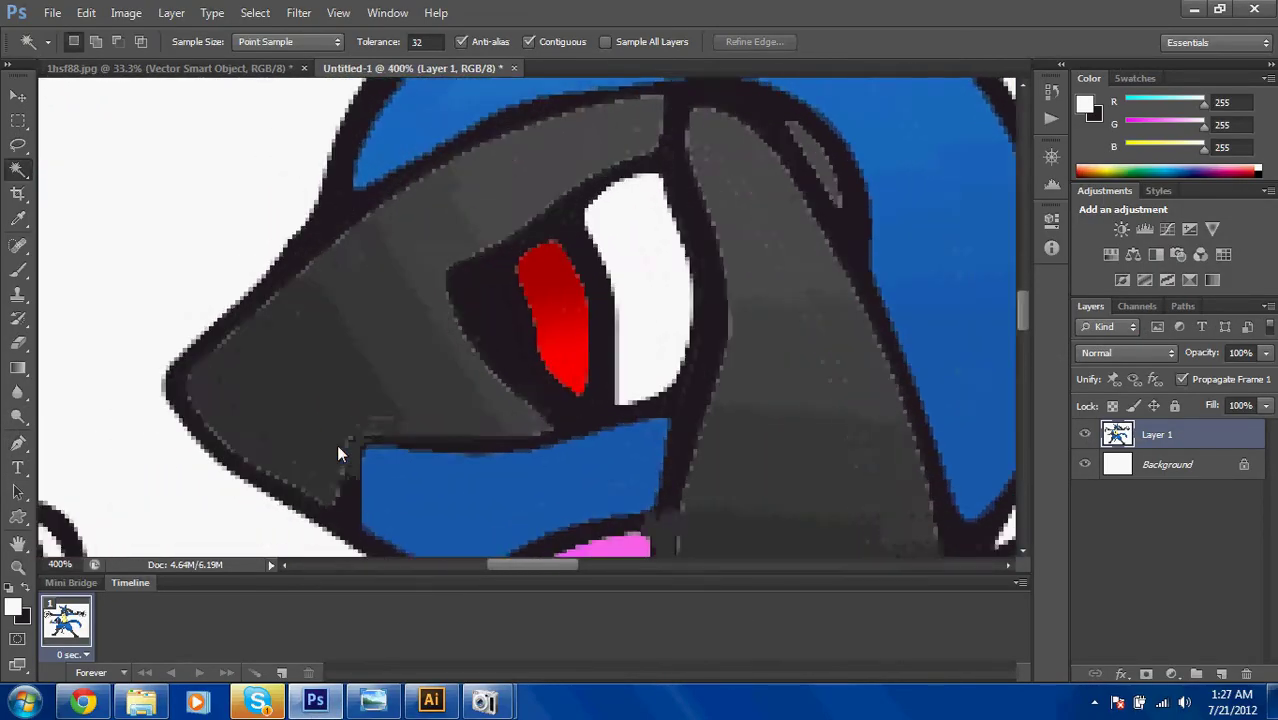
{"action": "scroll", "coordinate": [338, 453], "scroll_direction": "up", "scroll_amount": 1}
{"action": "key", "text": "b"}
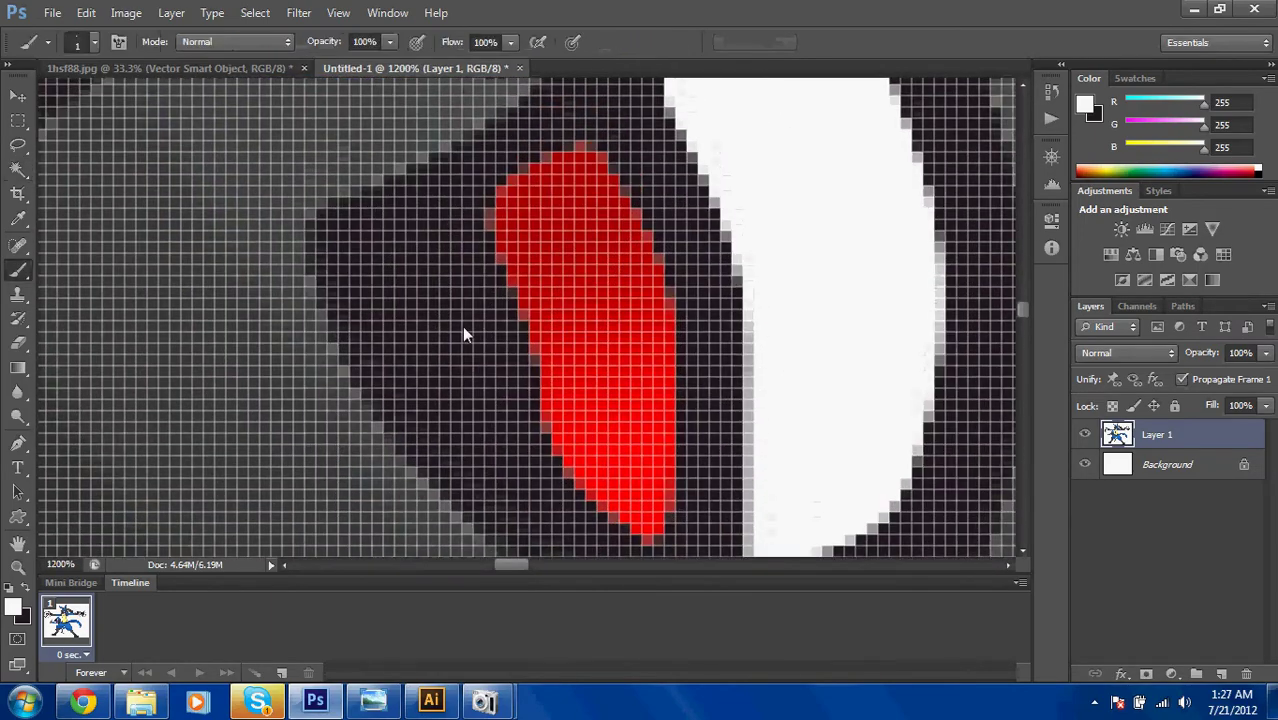
{"action": "left_click", "coordinate": [19, 220]}
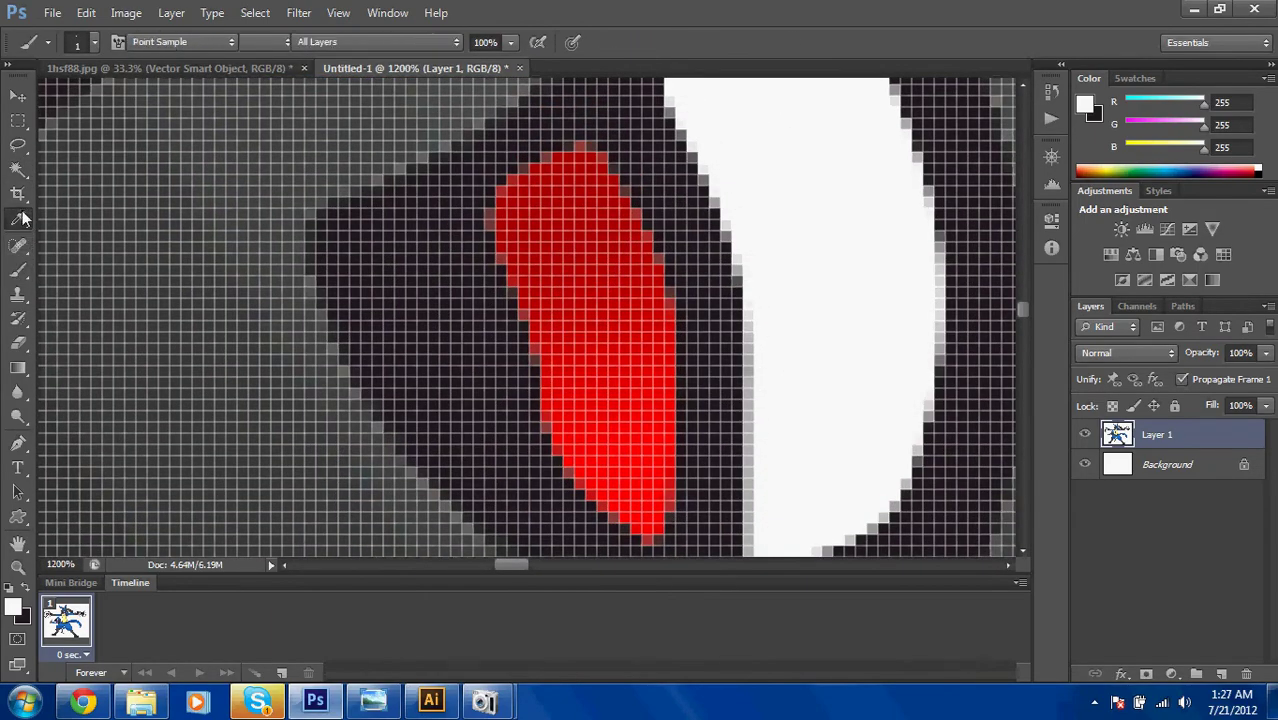
{"action": "left_click", "coordinate": [535, 270]}
{"action": "key", "text": "b"}
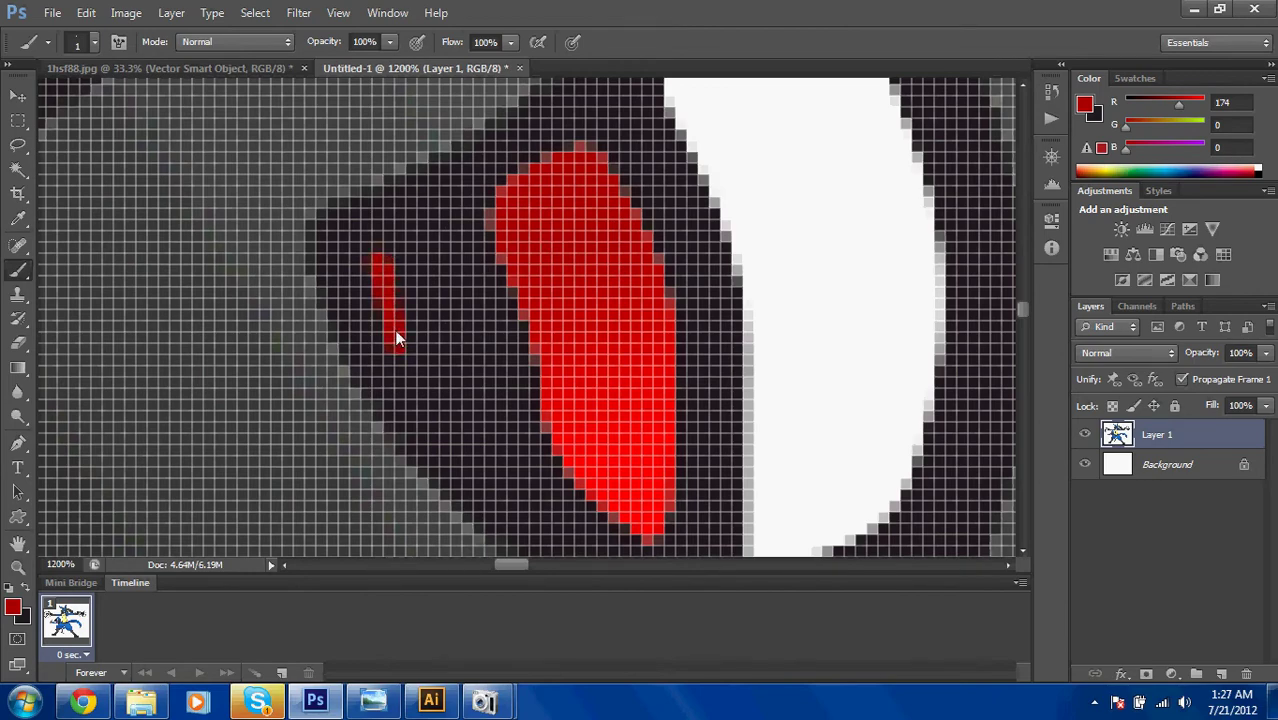
{"action": "scroll", "coordinate": [398, 355], "scroll_direction": "down", "scroll_amount": 5}
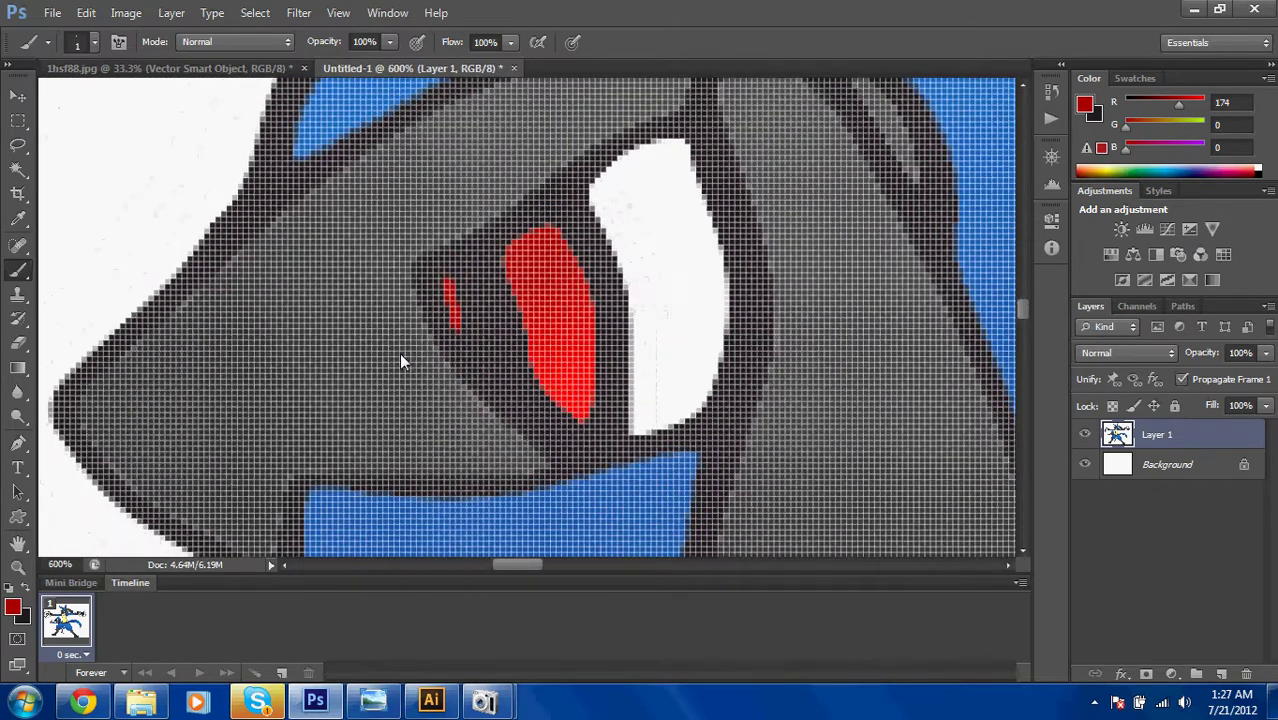
{"action": "scroll", "coordinate": [400, 361], "scroll_direction": "down", "scroll_amount": 4}
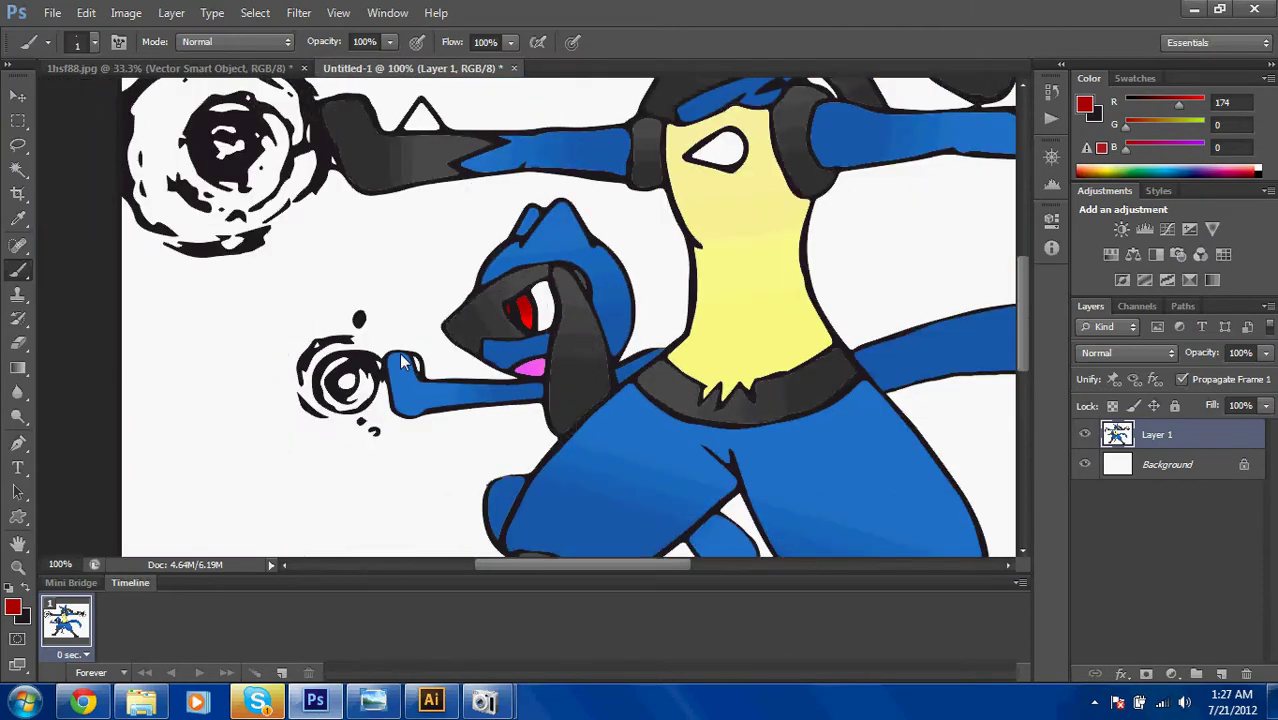
Try to select the white areas of the large energy sphere with the Magic Wand.
{"action": "scroll", "coordinate": [405, 362], "scroll_direction": "up", "scroll_amount": 1}
{"action": "scroll", "coordinate": [405, 355], "scroll_direction": "right", "scroll_amount": 4}
{"action": "scroll", "coordinate": [405, 355], "scroll_direction": "up", "scroll_amount": 3}
{"action": "scroll", "coordinate": [405, 355], "scroll_direction": "left", "scroll_amount": 3}
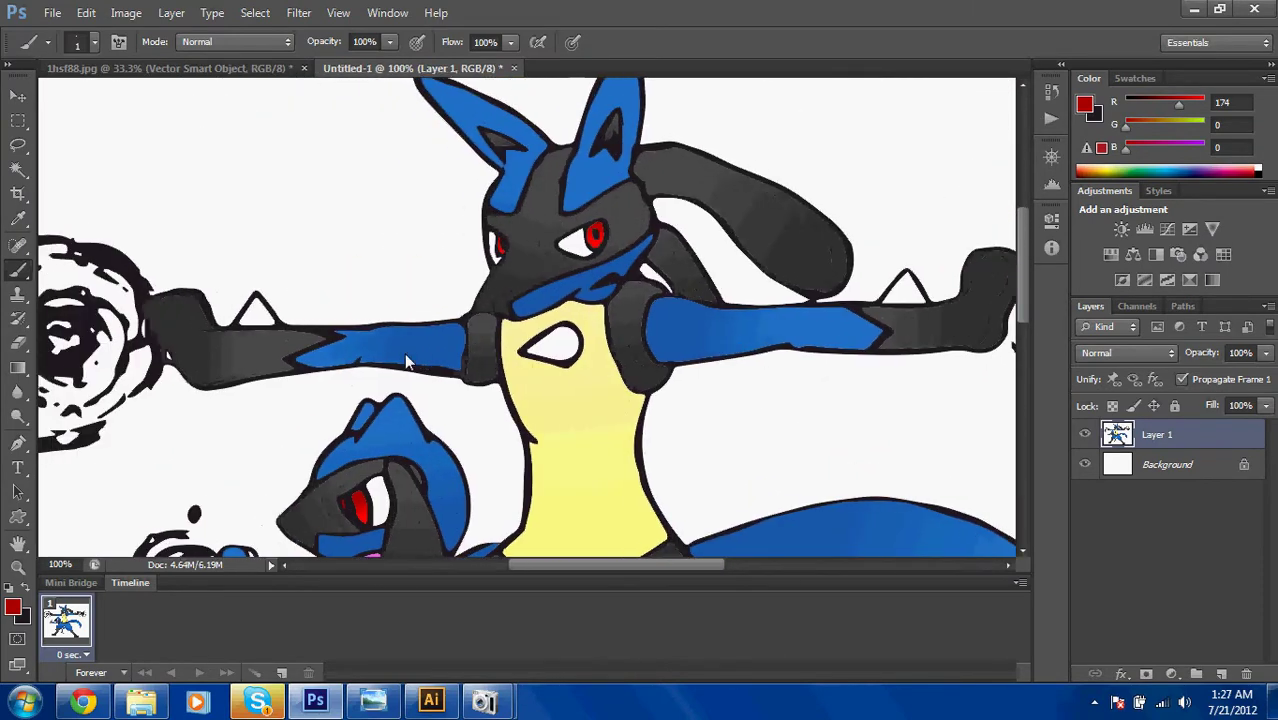
{"action": "scroll", "coordinate": [405, 355], "scroll_direction": "up", "scroll_amount": 1}
{"action": "scroll", "coordinate": [404, 353], "scroll_direction": "down", "scroll_amount": 3}
{"action": "scroll", "coordinate": [300, 300], "scroll_direction": "left", "scroll_amount": 4}
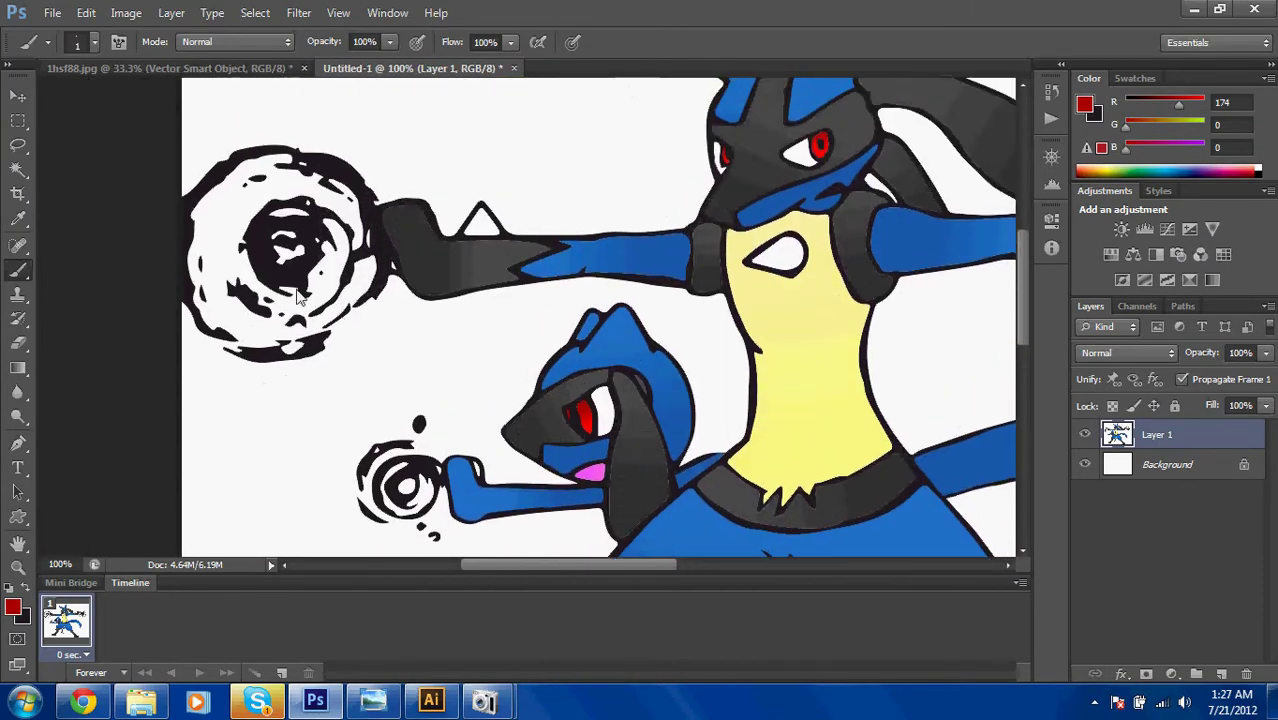
{"action": "key", "text": "w"}
{"action": "left_click", "coordinate": [227, 250]}
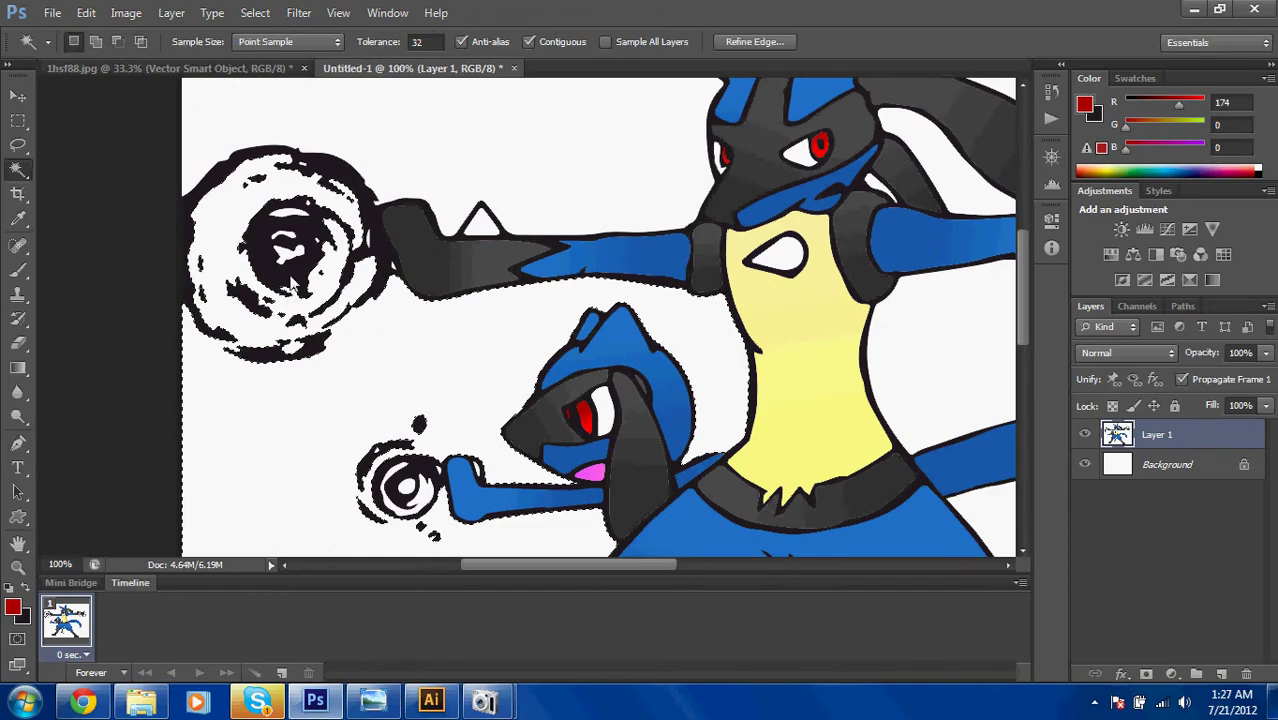
{"action": "left_click", "coordinate": [385, 288]}
{"action": "scroll", "coordinate": [307, 372], "scroll_direction": "down", "scroll_amount": 1}
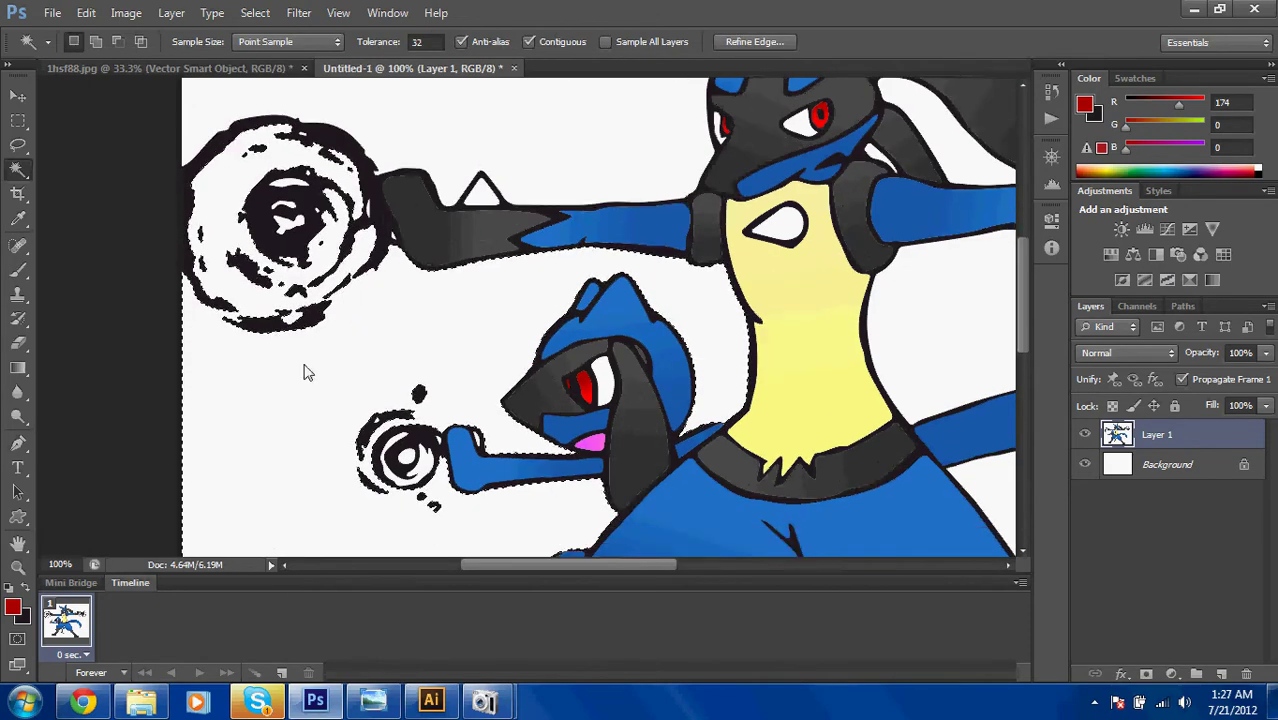
{"action": "left_click", "coordinate": [395, 422]}
Draw an elliptical marquee selection around the large energy sphere.
{"action": "left_click_drag", "start_coordinate": [24, 124], "coordinate": [60, 155]}
{"action": "left_click", "coordinate": [91, 137]}
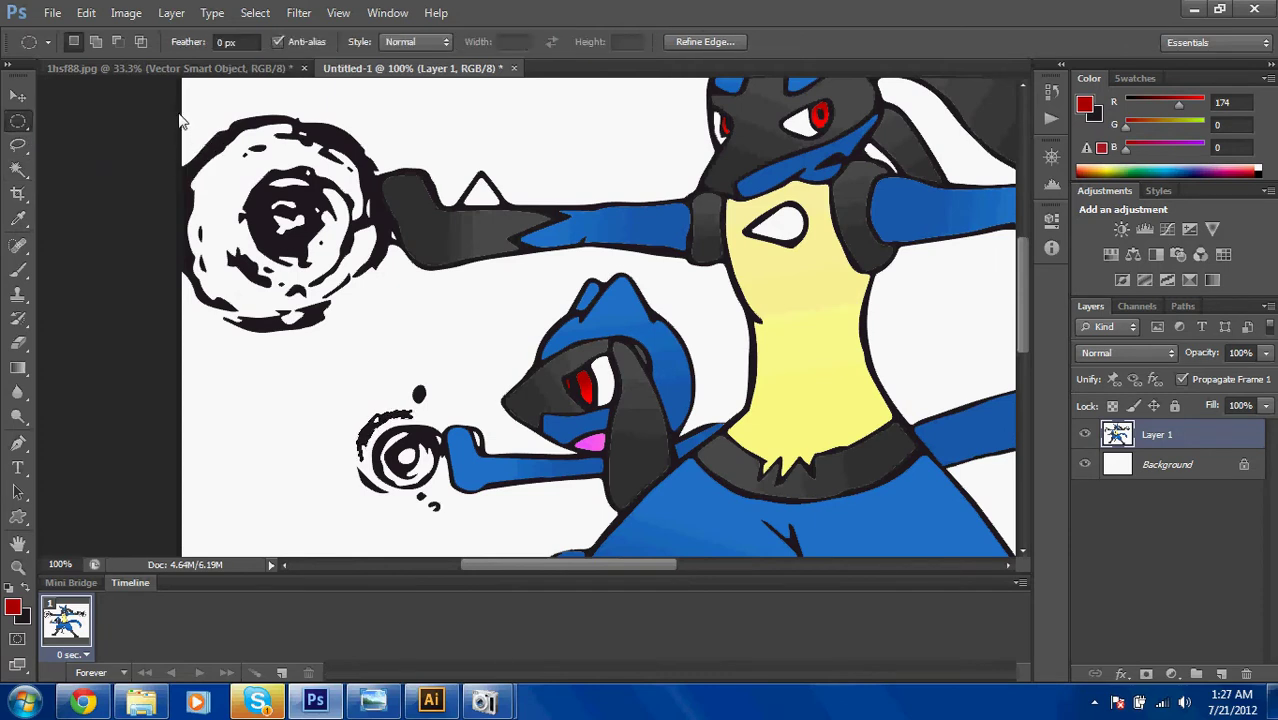
{"action": "left_click_drag", "start_coordinate": [182, 118], "coordinate": [380, 356]}
{"action": "left_click", "coordinate": [280, 232]}
{"action": "left_click_drag", "start_coordinate": [185, 118], "coordinate": [386, 340]}
Load the blue gradient preset and change its start stop to a bright turquoise.
{"action": "key", "text": "g"}
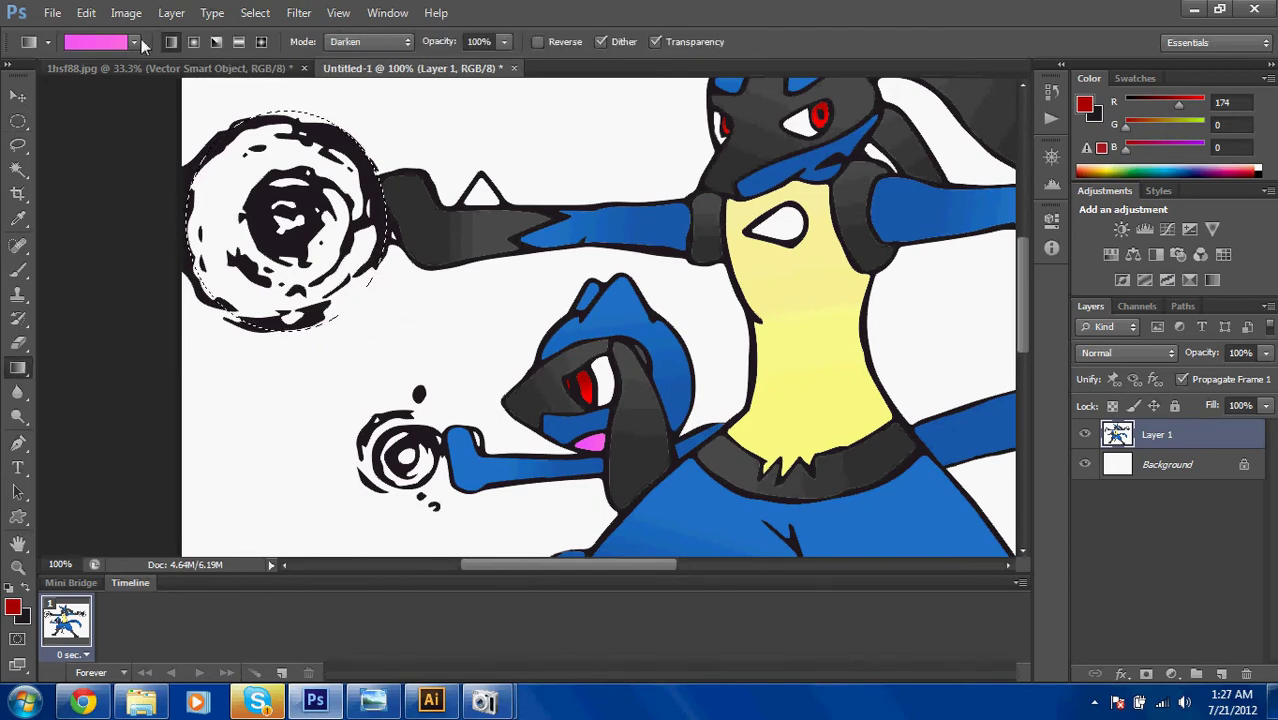
{"action": "left_click", "coordinate": [134, 41]}
{"action": "double_click", "coordinate": [100, 164]}
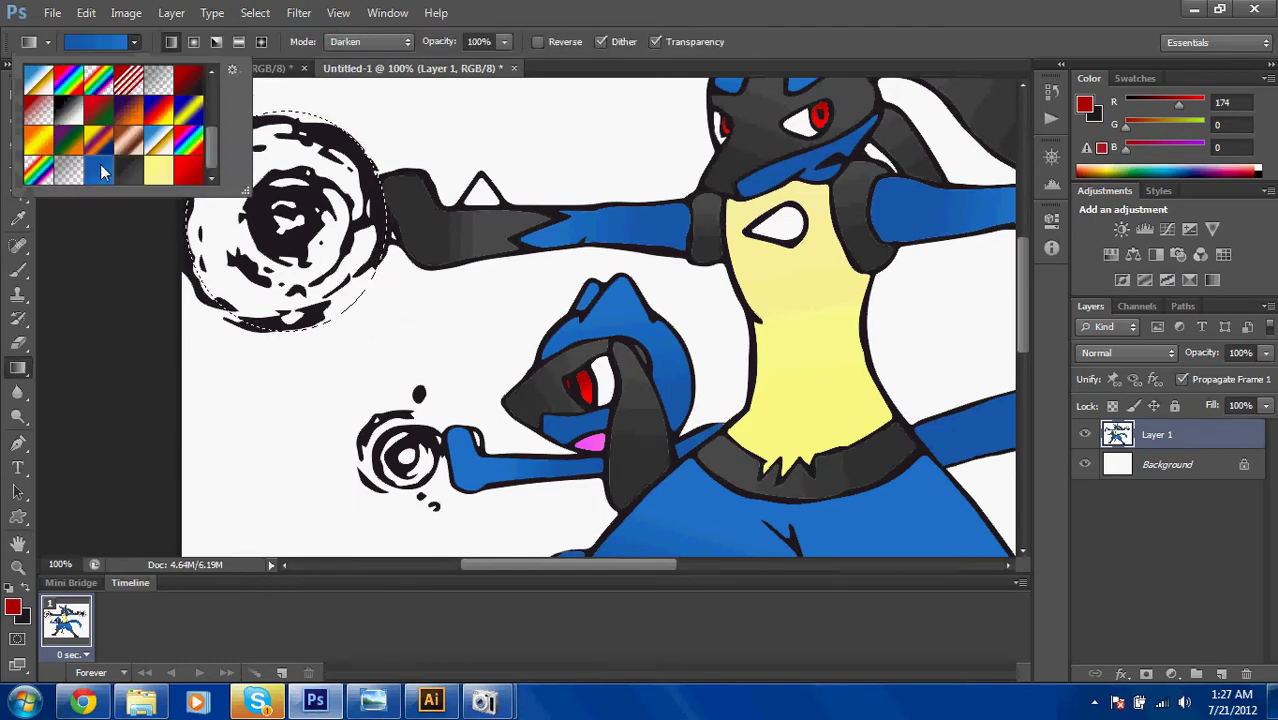
{"action": "left_click", "coordinate": [100, 43]}
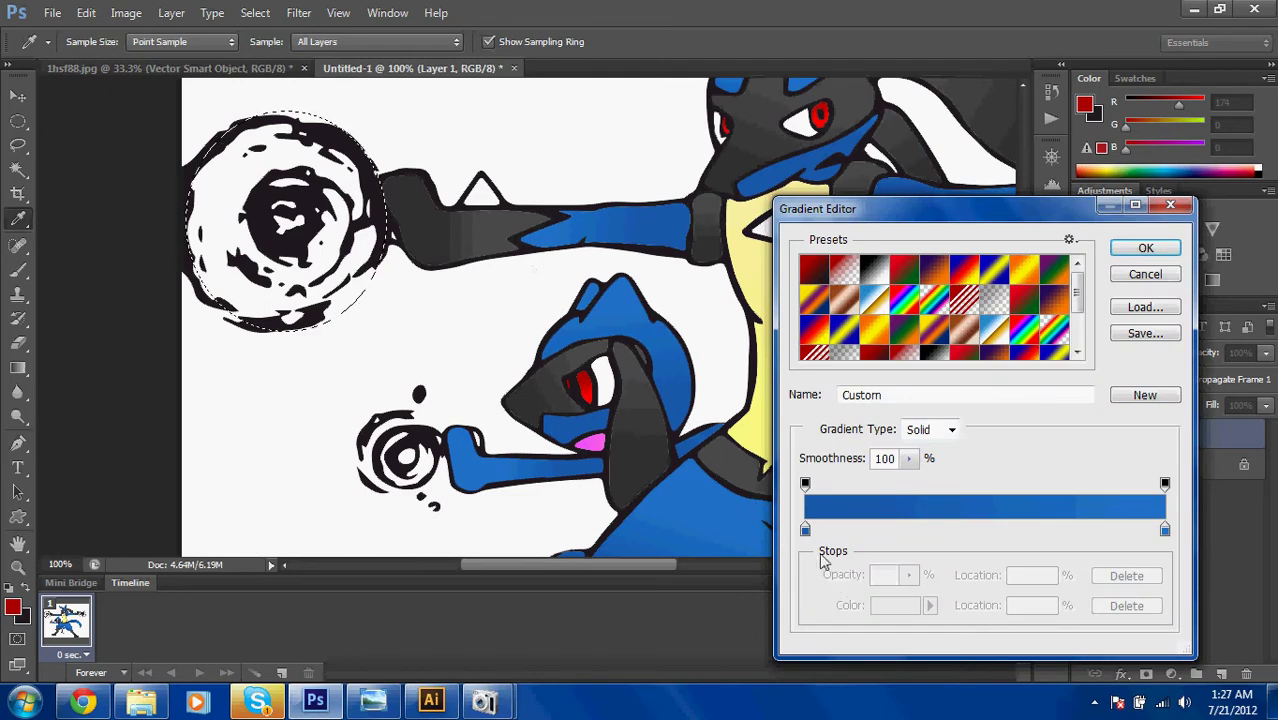
{"action": "double_click", "coordinate": [805, 529]}
{"action": "left_click", "coordinate": [458, 263]}
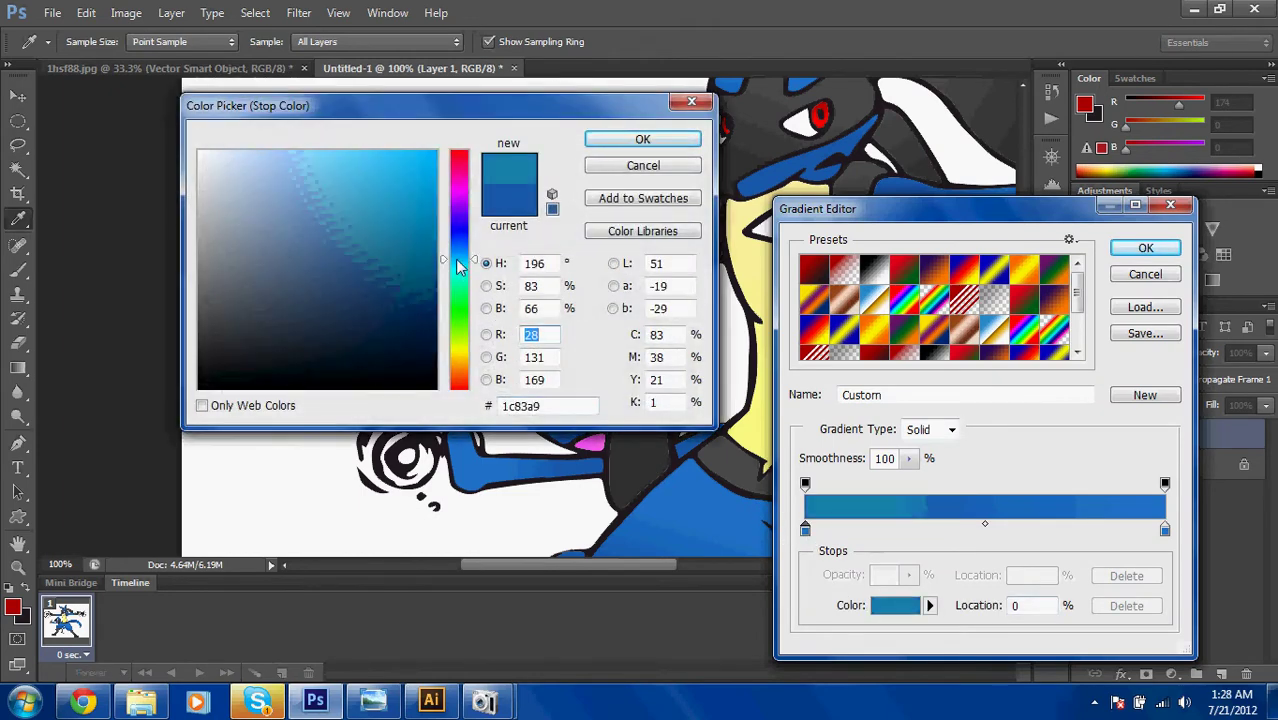
{"action": "left_click_drag", "start_coordinate": [457, 261], "coordinate": [457, 273]}
{"action": "mouse_move", "coordinate": [396, 198]}
{"action": "left_mouse_down"}
{"action": "mouse_move", "coordinate": [357, 137]}
{"action": "mouse_move", "coordinate": [373, 159]}
{"action": "left_mouse_up"}
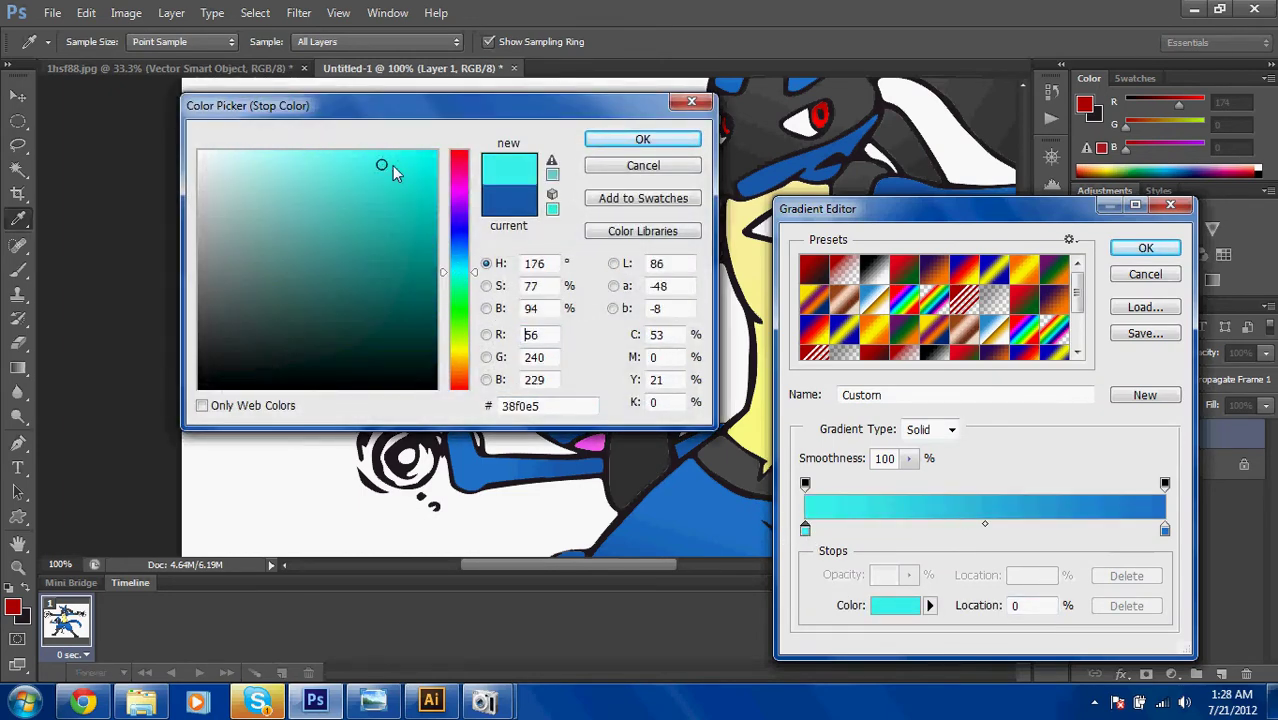
{"action": "left_click", "coordinate": [642, 139]}
Set the gradient's end stop to teal, 21c6cc, try the fill across the selected sphere, and undo it.
{"action": "double_click", "coordinate": [1165, 529]}
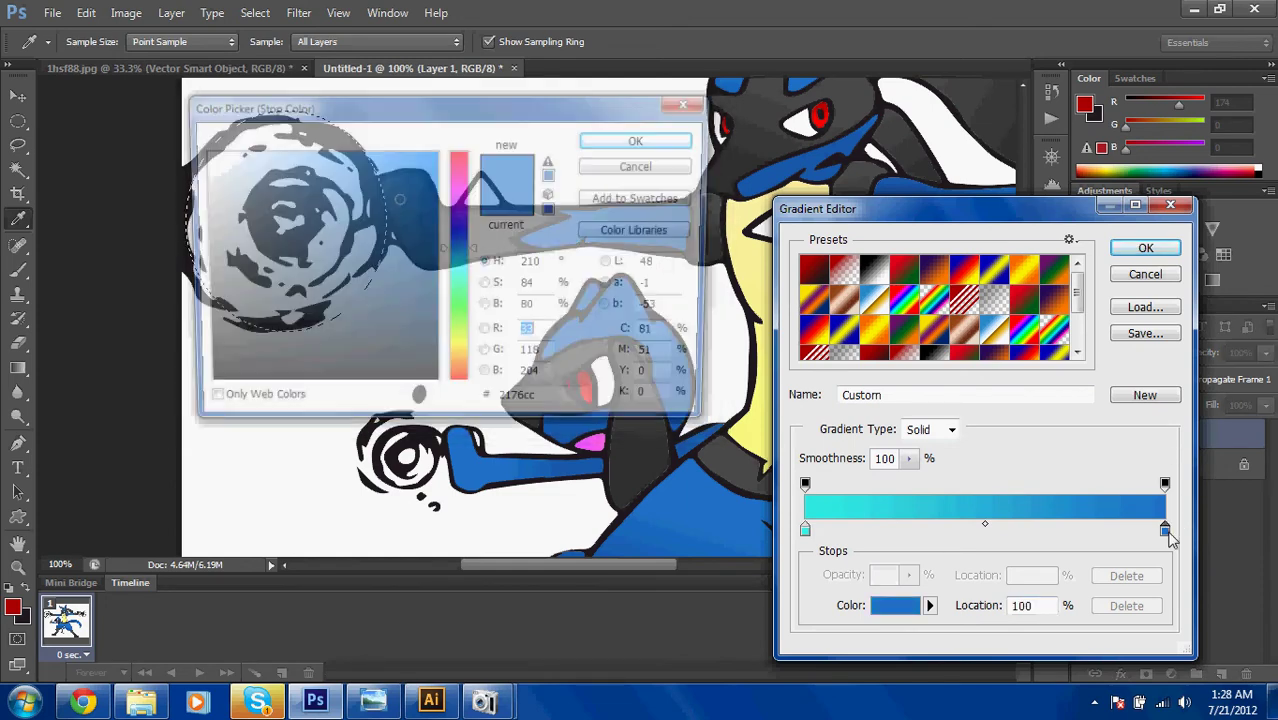
{"action": "left_click_drag", "start_coordinate": [460, 270], "coordinate": [460, 268]}
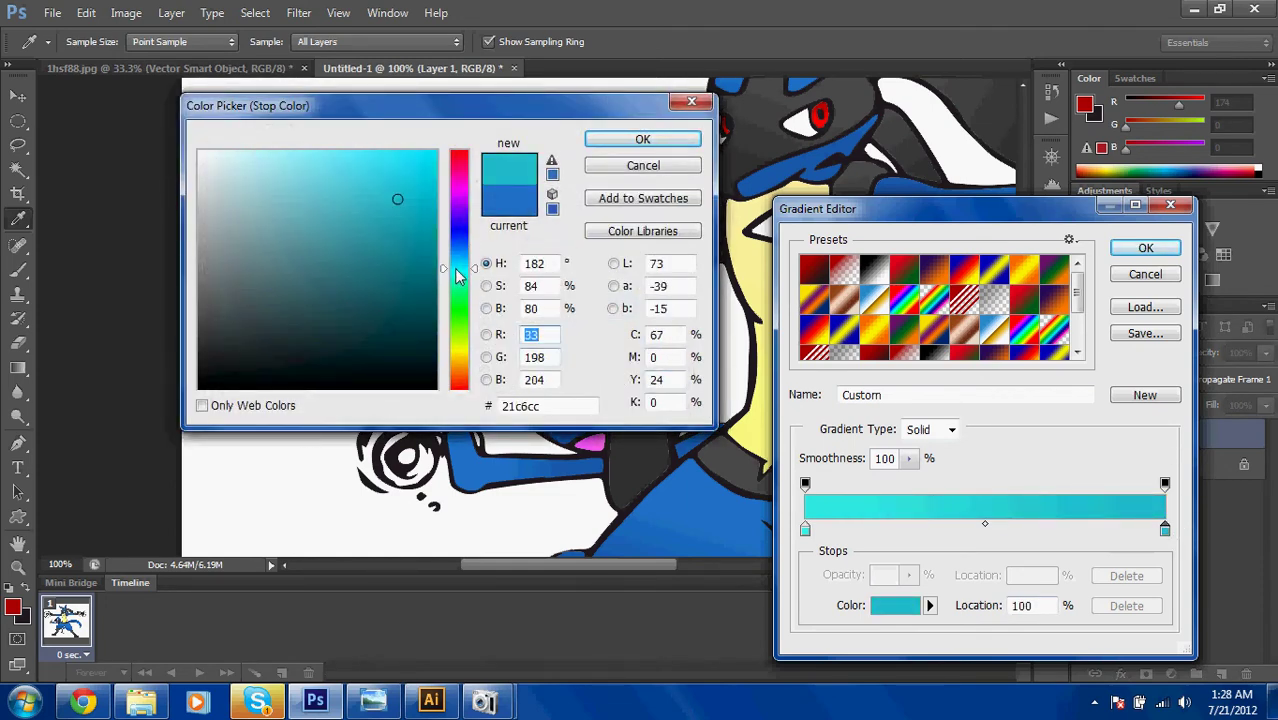
{"action": "left_click", "coordinate": [642, 139]}
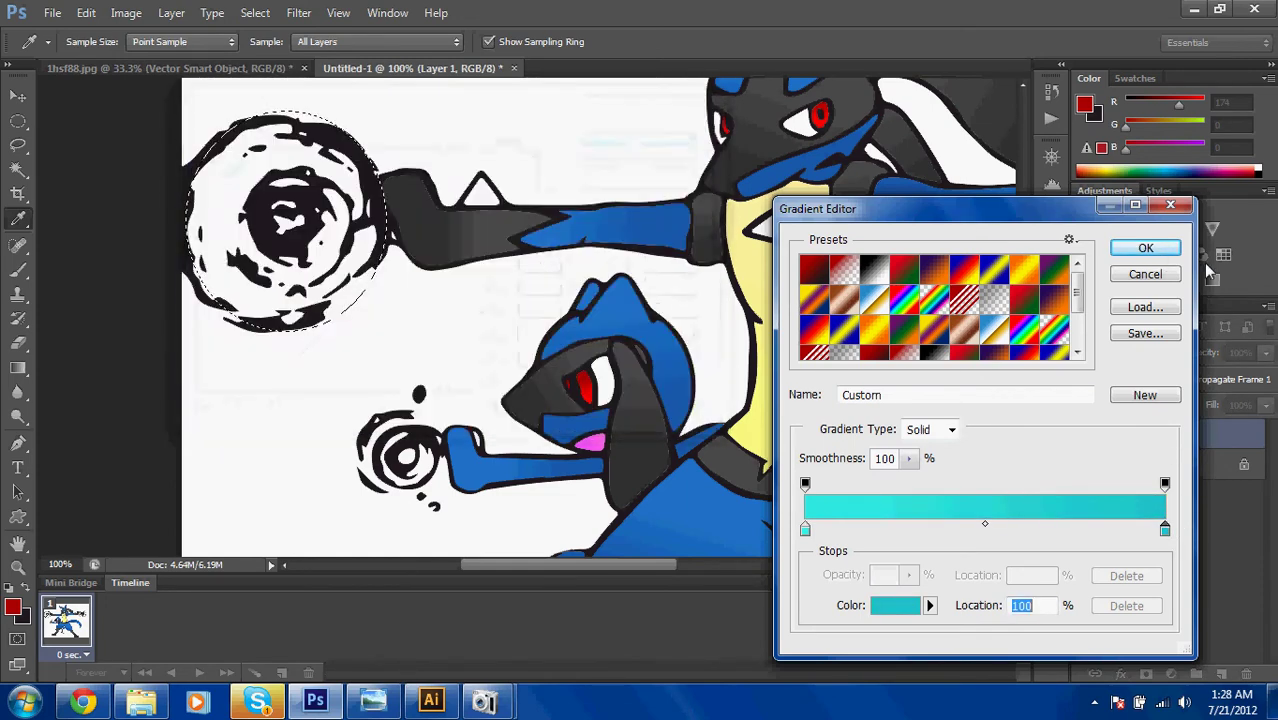
{"action": "left_click", "coordinate": [1145, 248]}
{"action": "left_click_drag", "start_coordinate": [326, 266], "coordinate": [208, 180]}
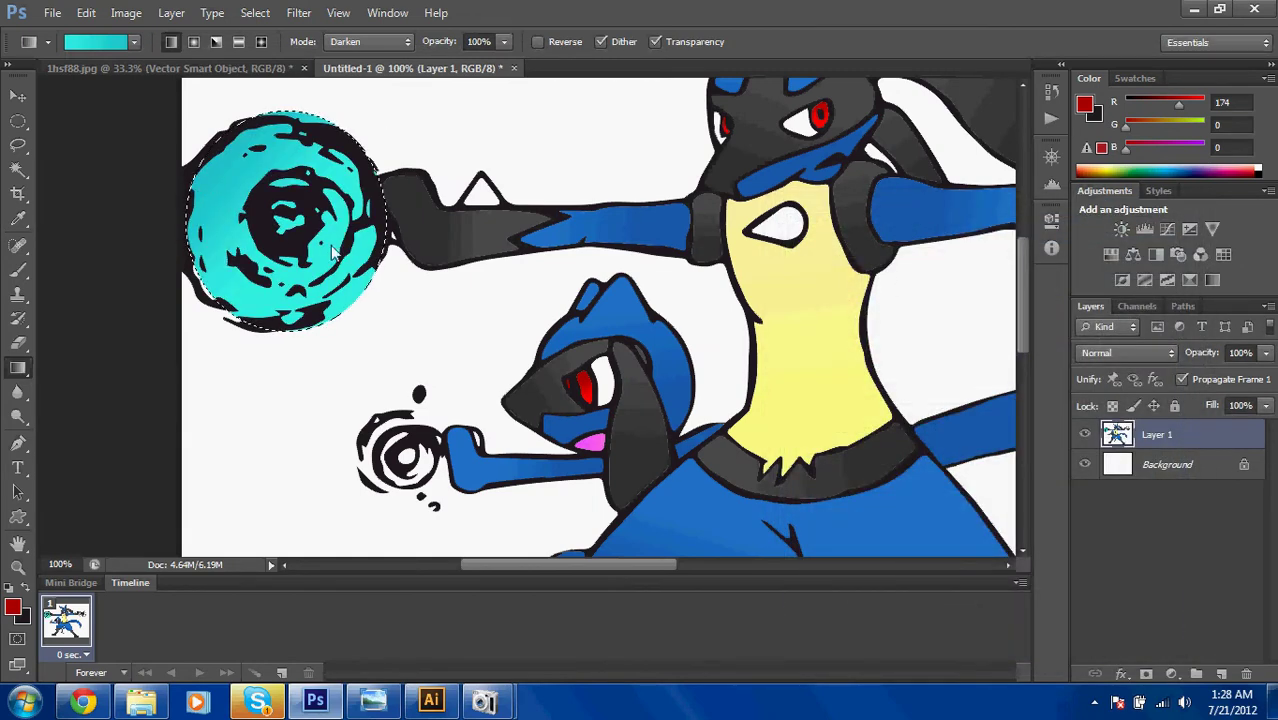
{"action": "key", "text": "ctrl+z"}
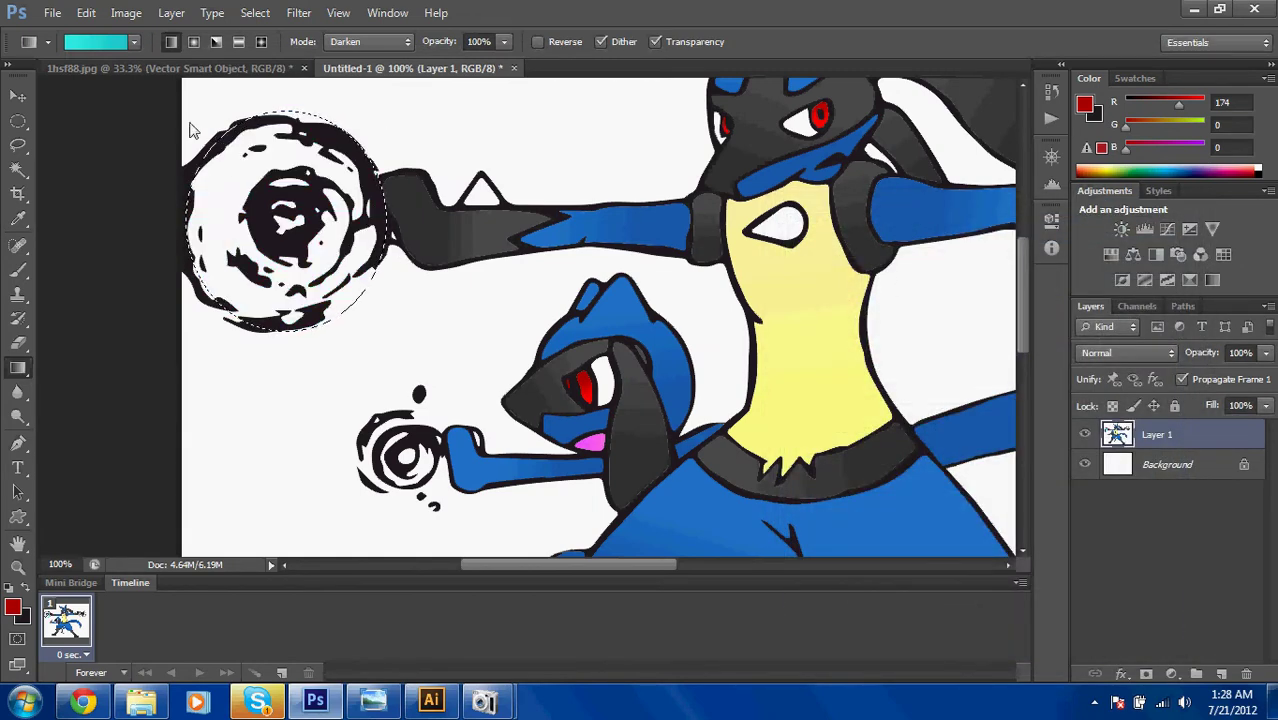
Switch to the Foreground to Transparent gradient preset and set its start colour stop to turquoise, 3be8de.
{"action": "left_click", "coordinate": [124, 42]}
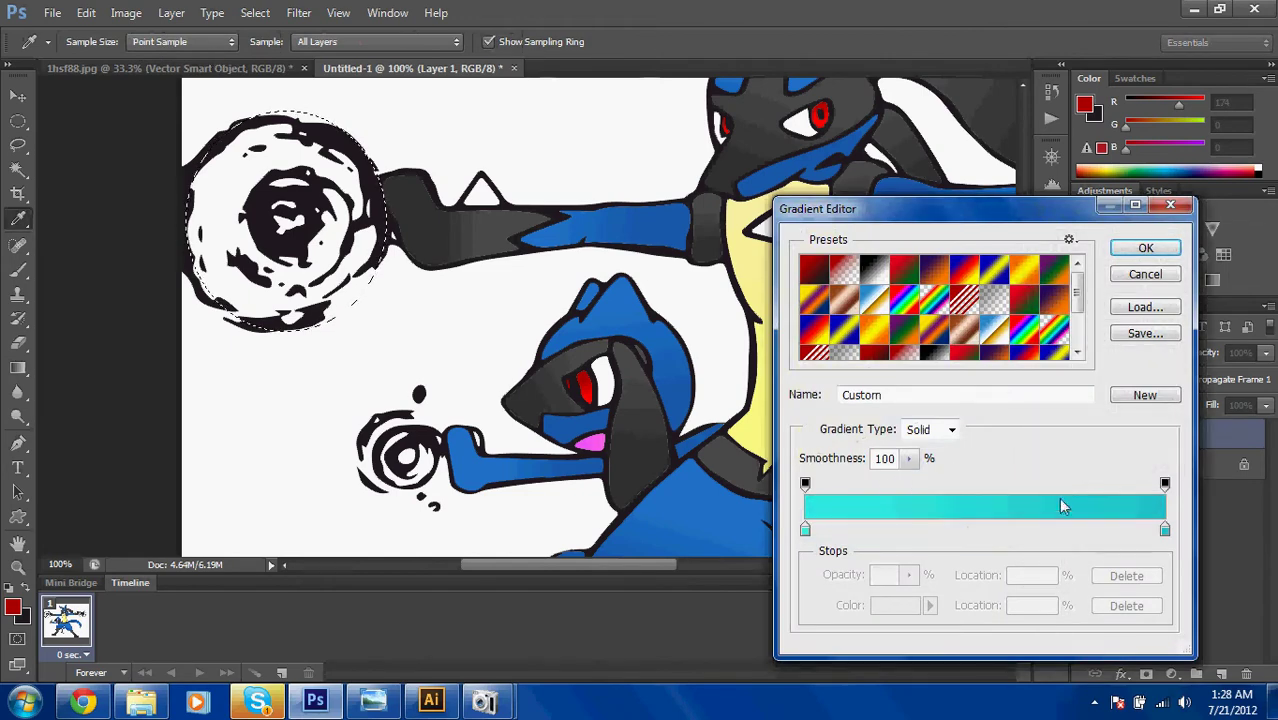
{"action": "left_click", "coordinate": [847, 275]}
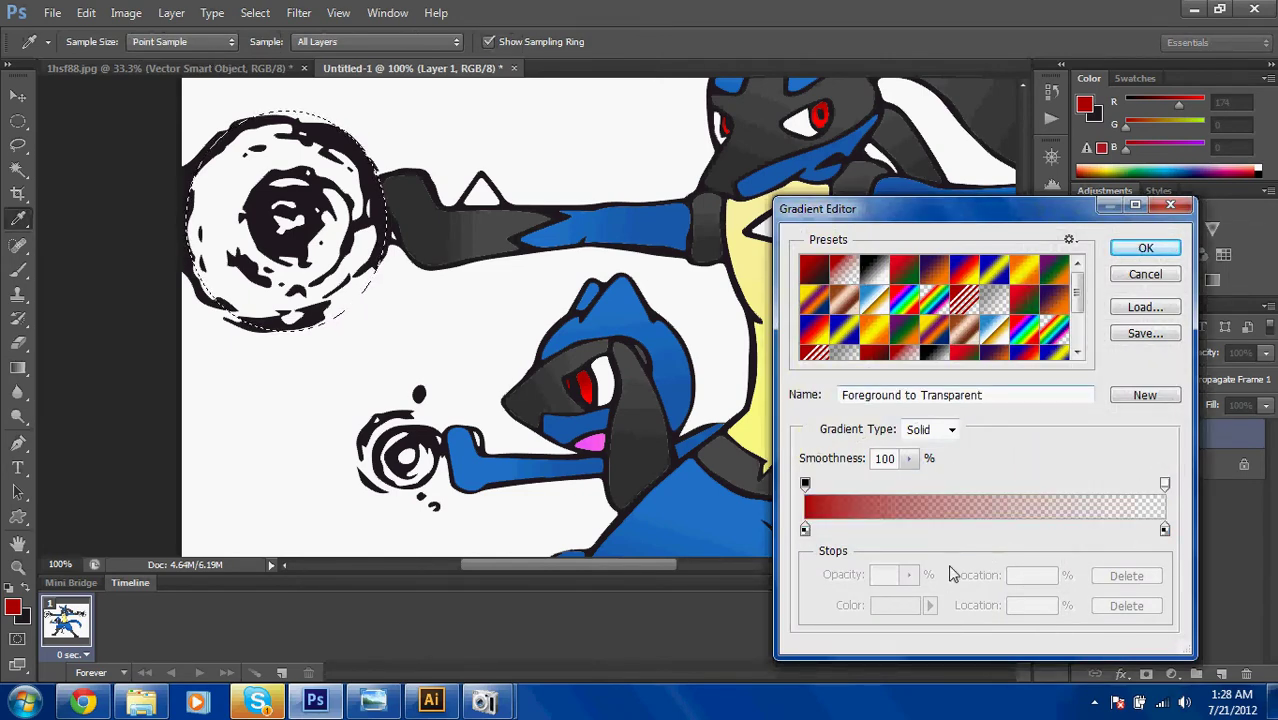
{"action": "double_click", "coordinate": [805, 530]}
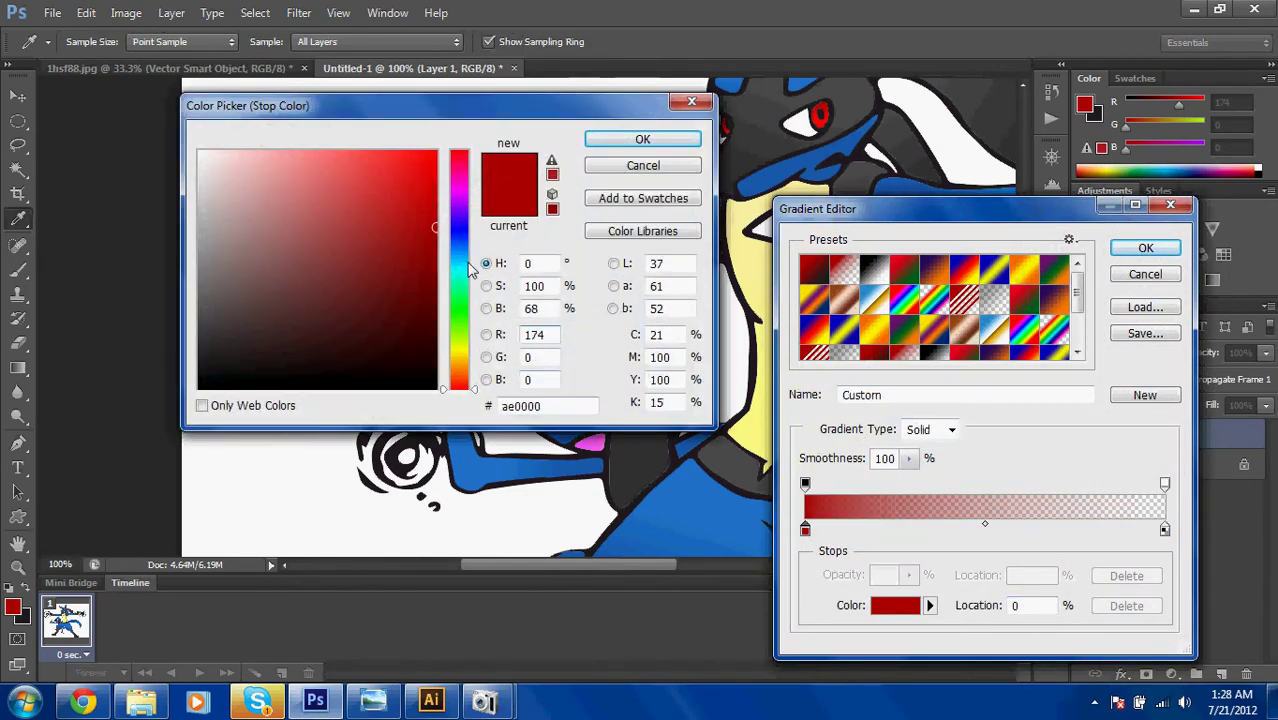
{"action": "left_click", "coordinate": [458, 283]}
{"action": "left_click_drag", "start_coordinate": [458, 287], "coordinate": [462, 277]}
{"action": "left_click_drag", "start_coordinate": [395, 195], "coordinate": [376, 172]}
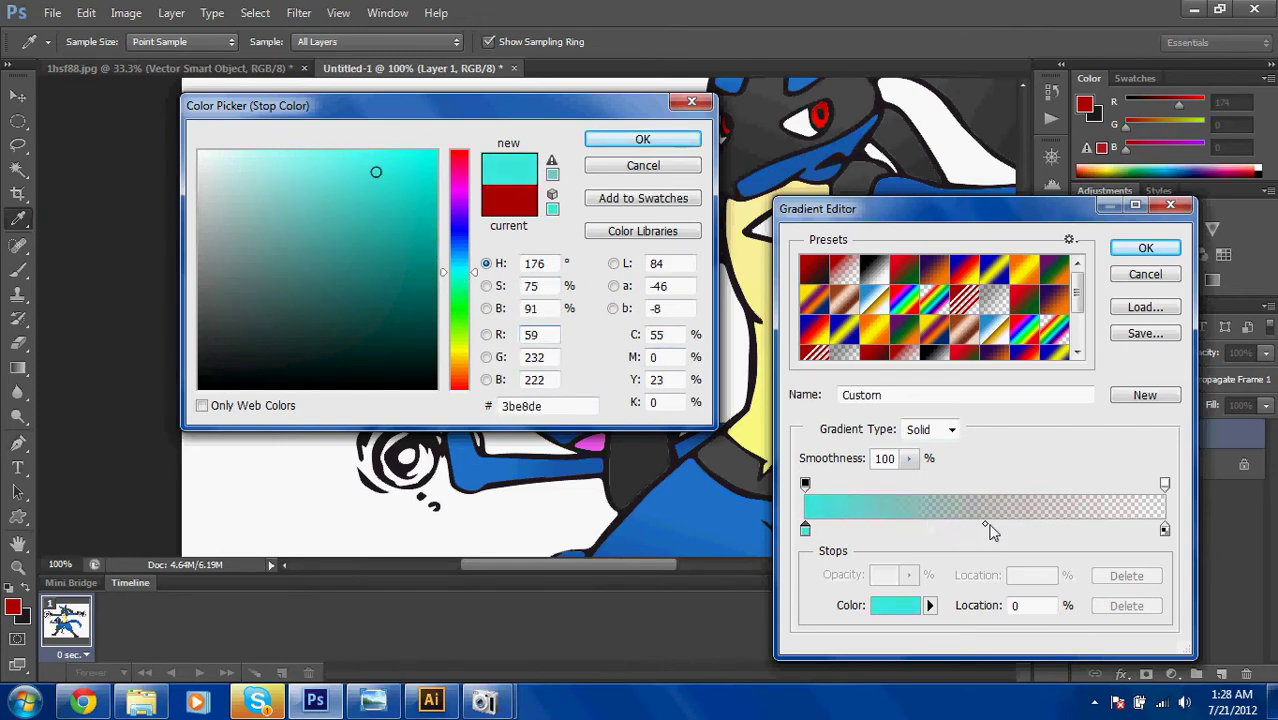
{"action": "left_click", "coordinate": [642, 139]}
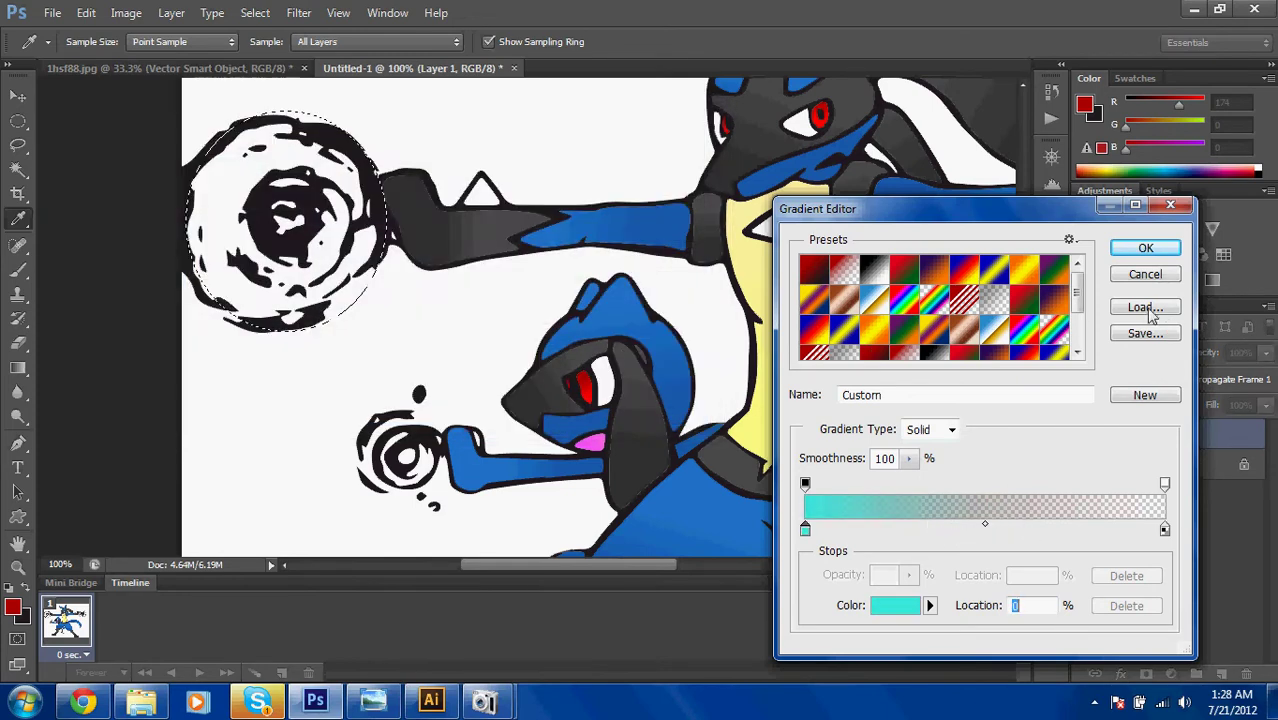
{"action": "left_click", "coordinate": [1143, 249]}
Test the linear turquoise gradient across the selected sphere, undo it, and switch the gradient style to radial.
{"action": "left_click_drag", "start_coordinate": [300, 235], "coordinate": [365, 362]}
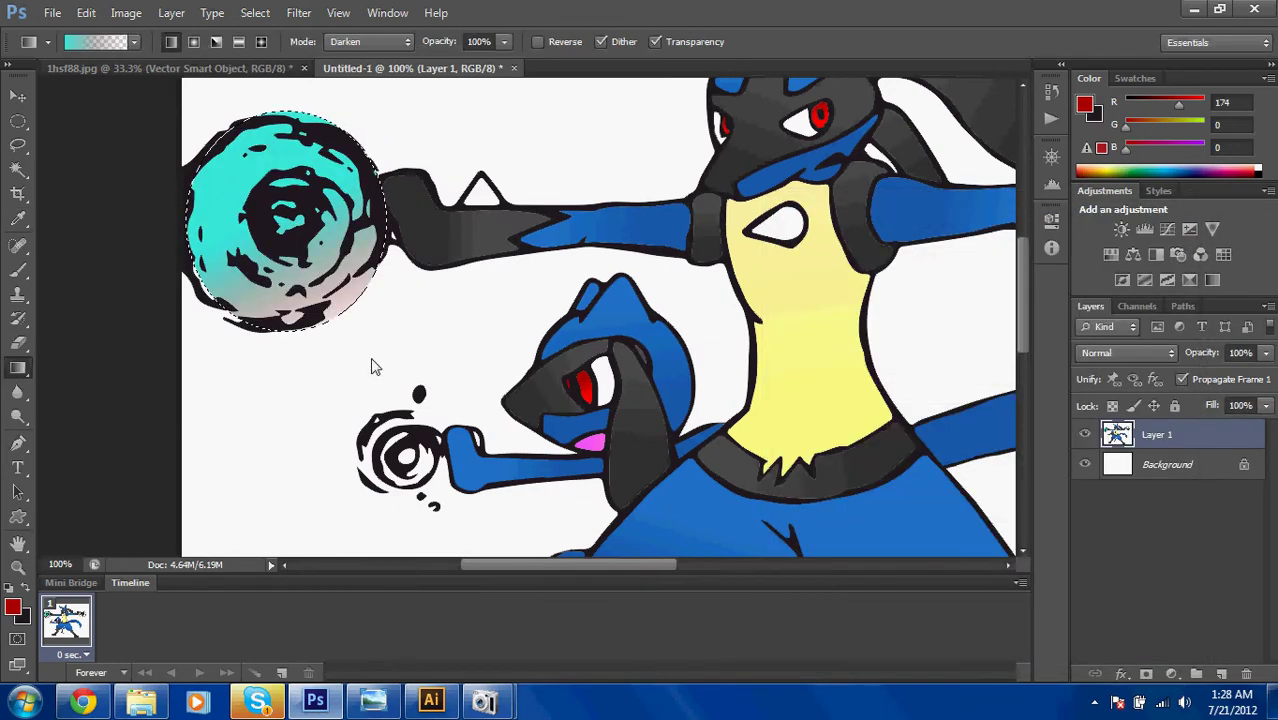
{"action": "scroll", "coordinate": [360, 365], "scroll_direction": "up", "scroll_amount": 2}
{"action": "key", "text": "ctrl+z"}
{"action": "left_click", "coordinate": [194, 42]}
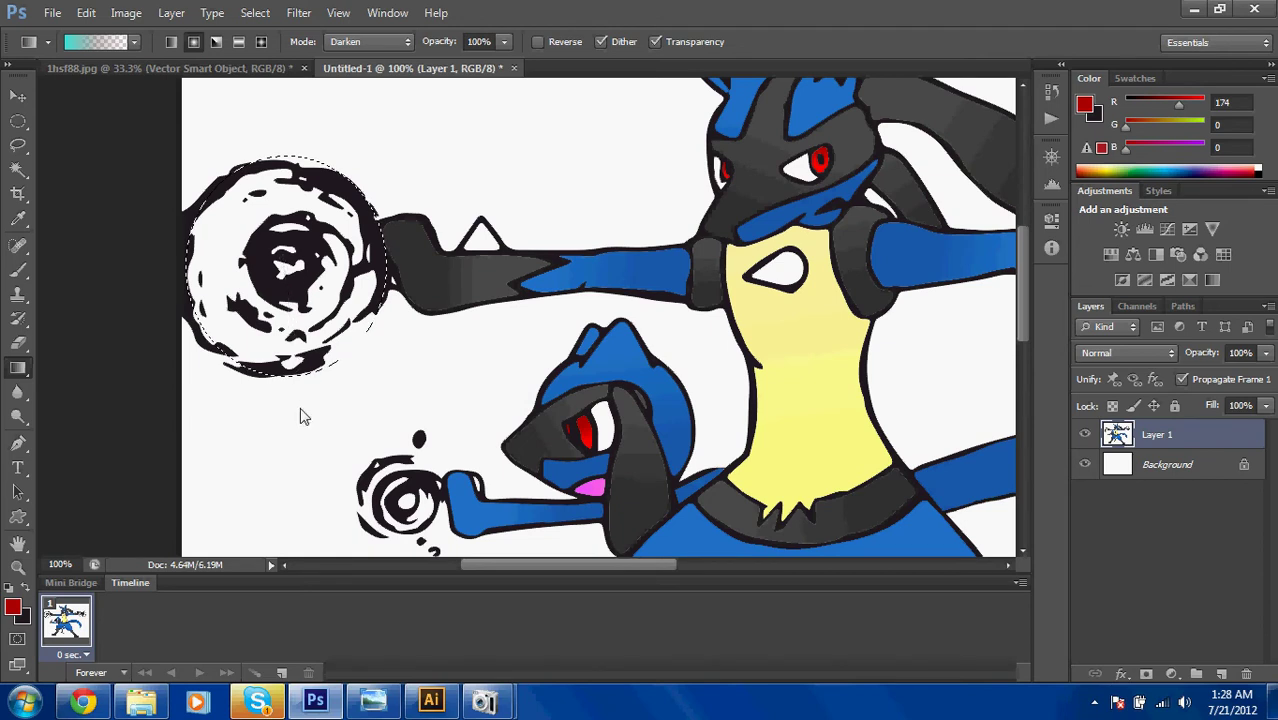
Try several radial gradient fills of different lengths from the selected sphere's centre, undoing each one.
{"action": "left_click_drag", "start_coordinate": [286, 264], "coordinate": [312, 366]}
{"action": "key", "text": "ctrl+z"}
{"action": "left_click_drag", "start_coordinate": [270, 282], "coordinate": [495, 460]}
{"action": "key", "text": "ctrl+z"}
{"action": "left_click_drag", "start_coordinate": [348, 345], "coordinate": [350, 348]}
{"action": "key", "text": "ctrl+z"}
{"action": "left_click_drag", "start_coordinate": [290, 290], "coordinate": [452, 393]}
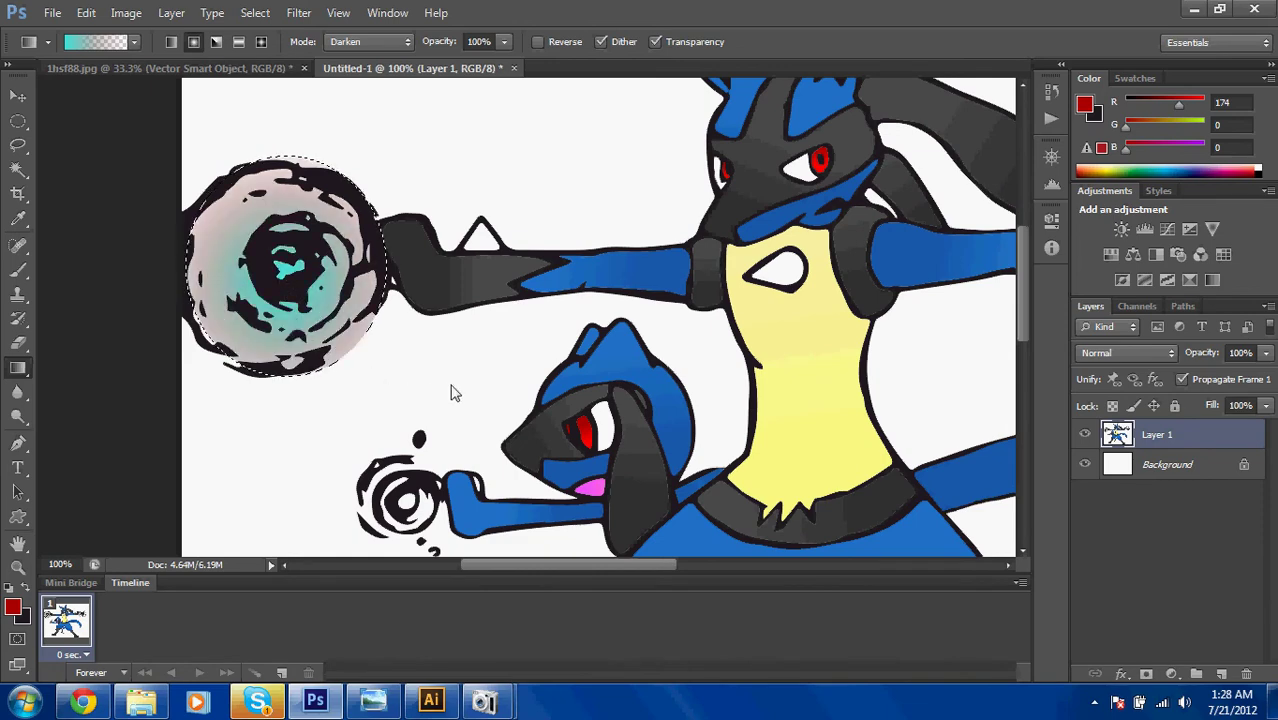
{"action": "key", "text": "ctrl+z"}
Deselect the sphere, try the radial gradient over it without a selection, and undo the fill.
{"action": "key", "text": "w"}
{"action": "key", "text": "ctrl+d"}
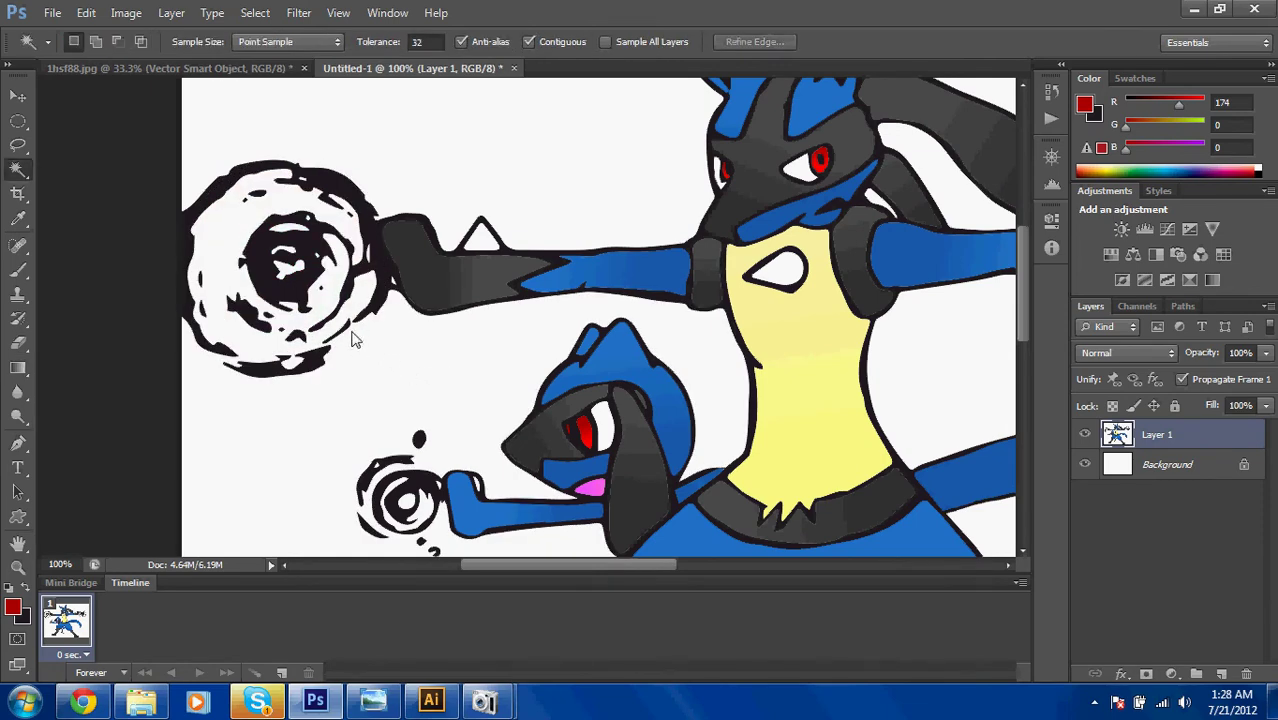
{"action": "key", "text": "g"}
{"action": "left_click_drag", "start_coordinate": [378, 395], "coordinate": [376, 393]}
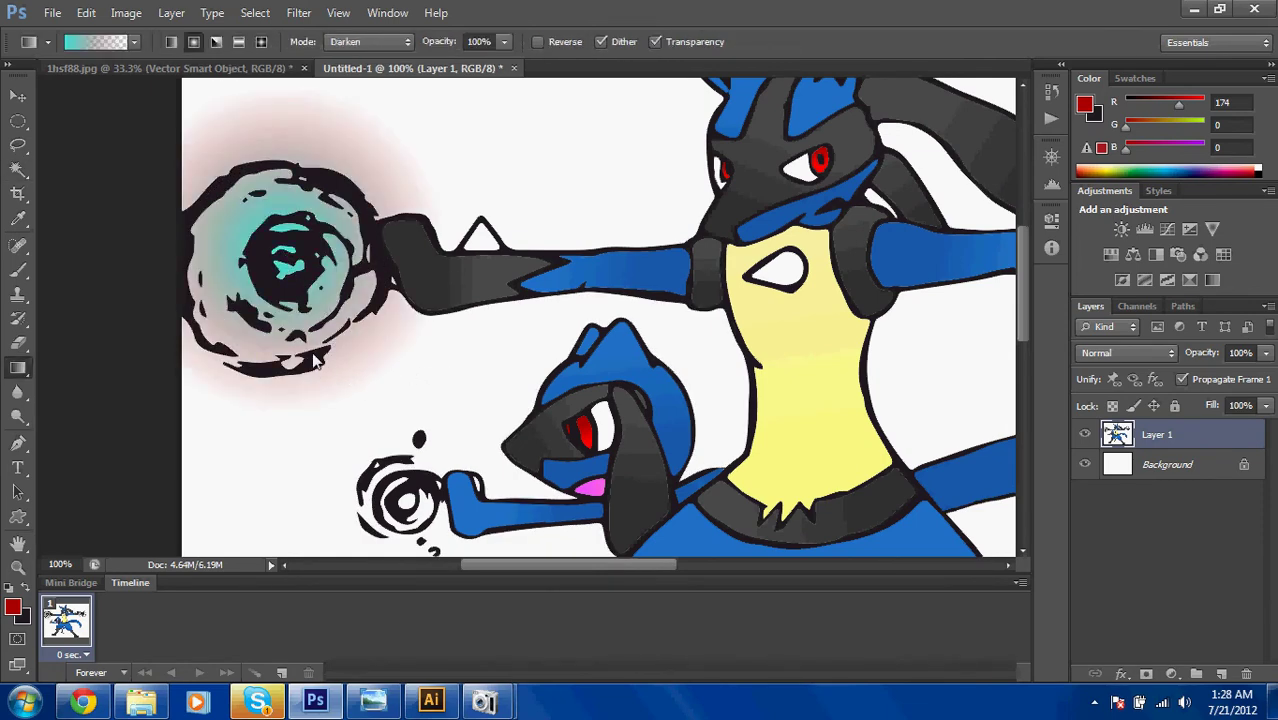
{"action": "key", "text": "ctrl+z"}
Move the opacity midpoint of the turquoise-to-transparent gradient to 21% and accept the edited gradient.
{"action": "left_click", "coordinate": [133, 42]}
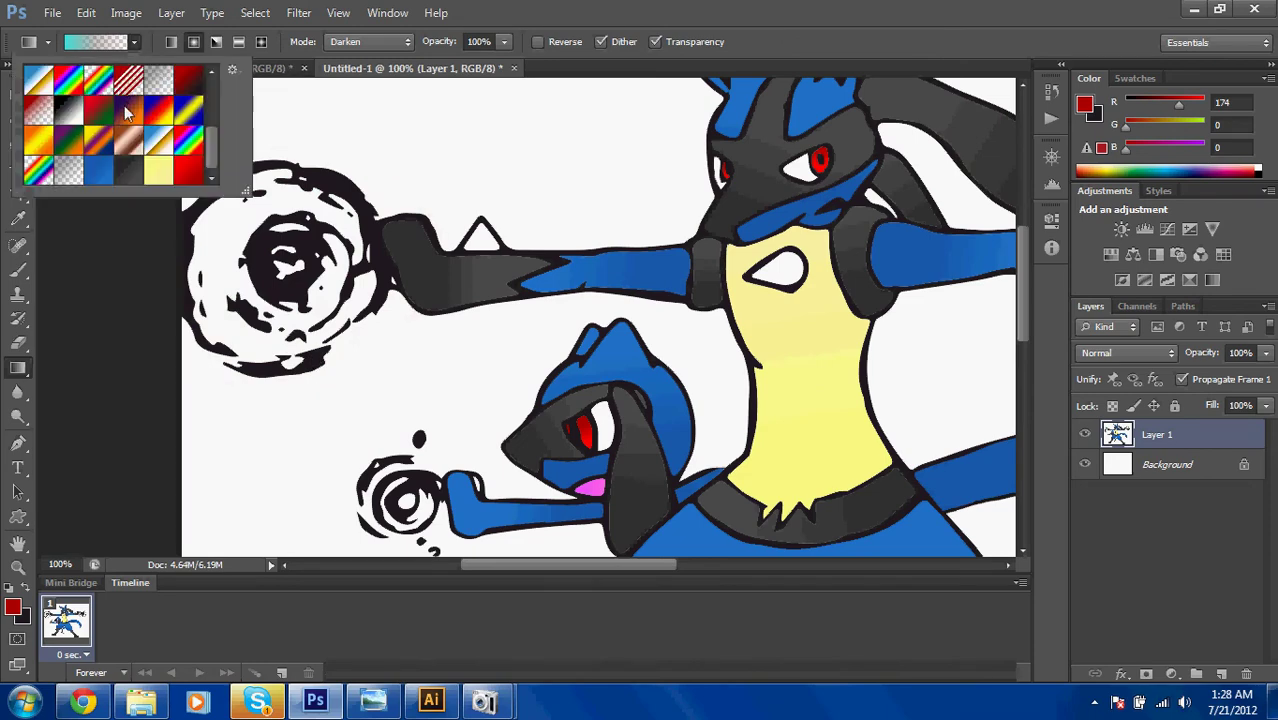
{"action": "left_click", "coordinate": [113, 48]}
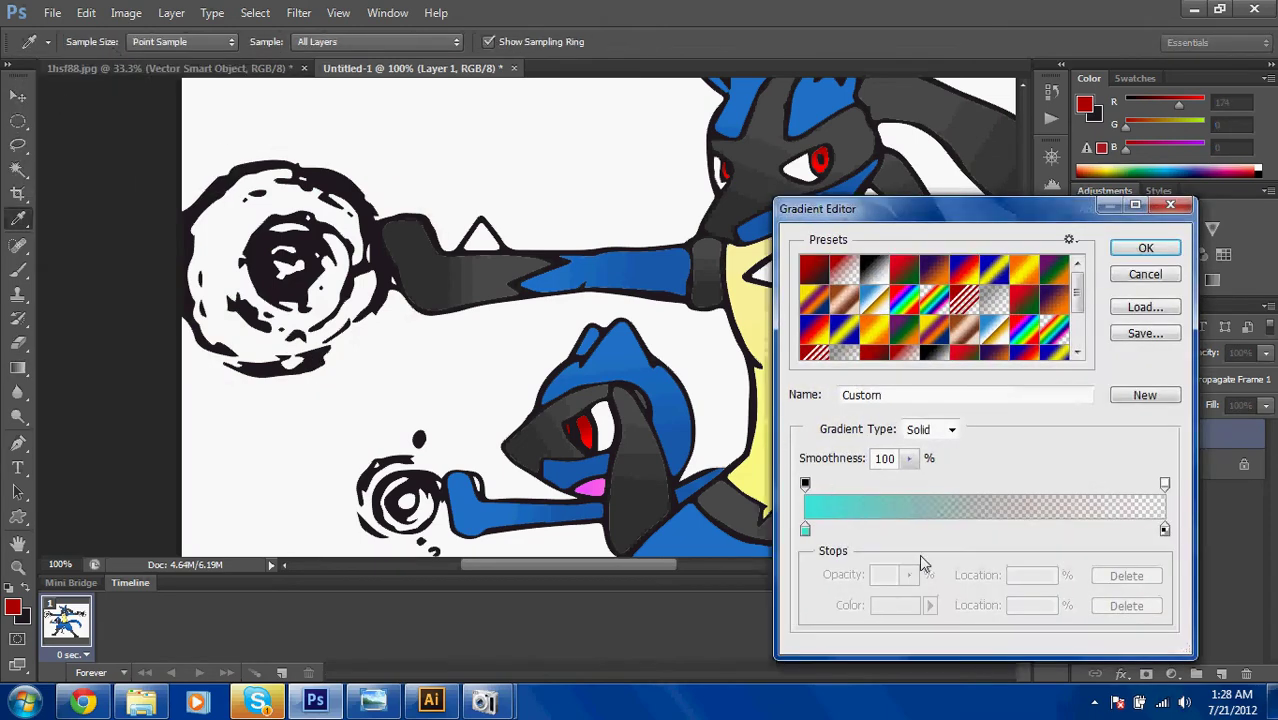
{"action": "left_click", "coordinate": [806, 487]}
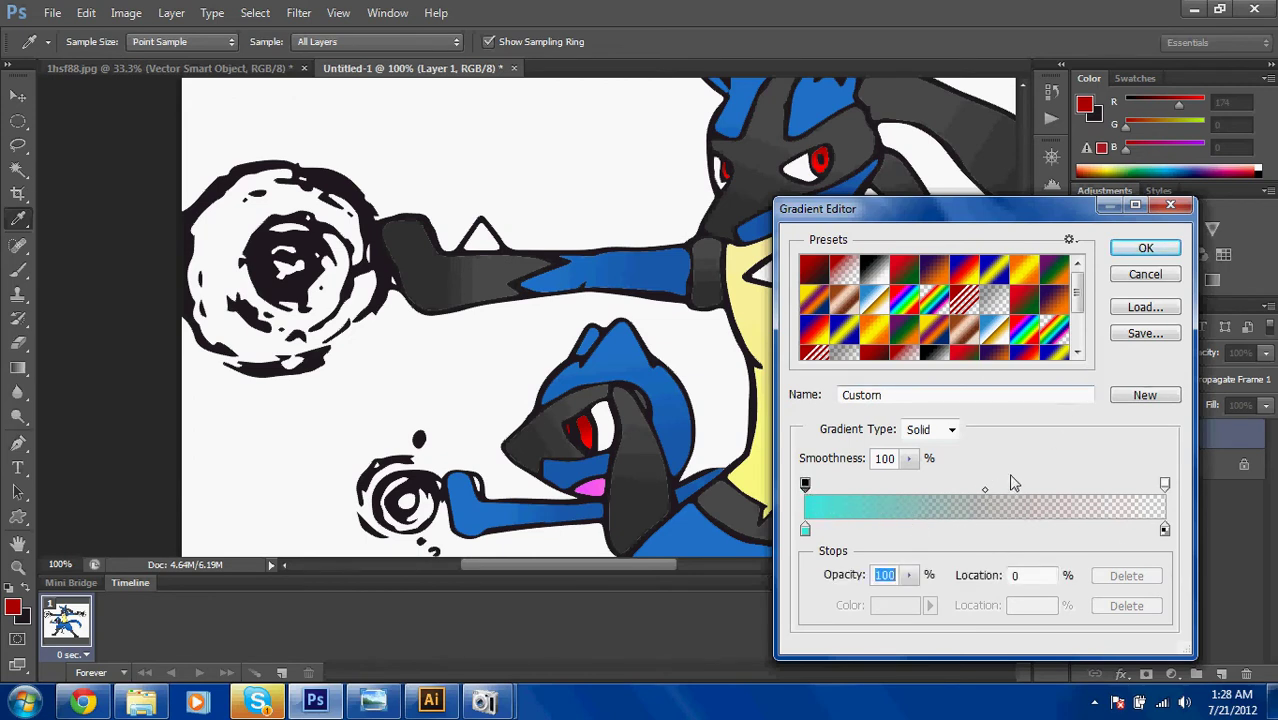
{"action": "left_click_drag", "start_coordinate": [985, 492], "coordinate": [884, 493]}
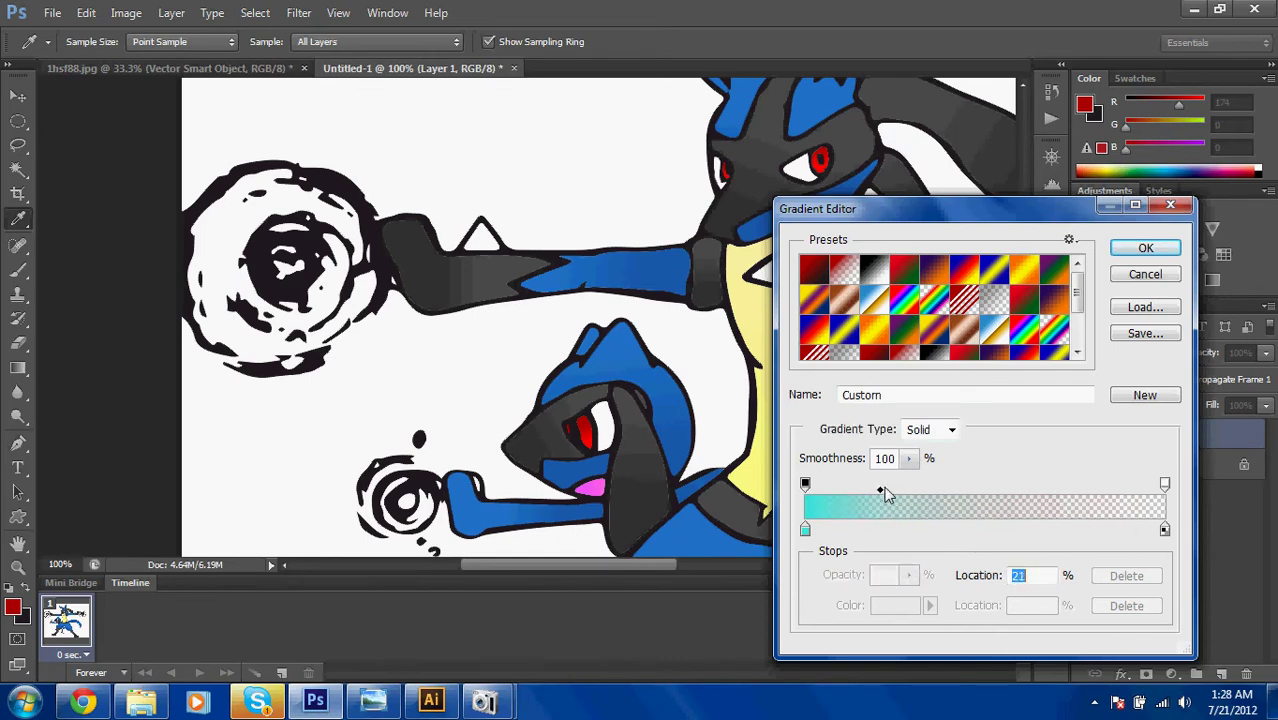
{"action": "left_click", "coordinate": [1145, 248]}
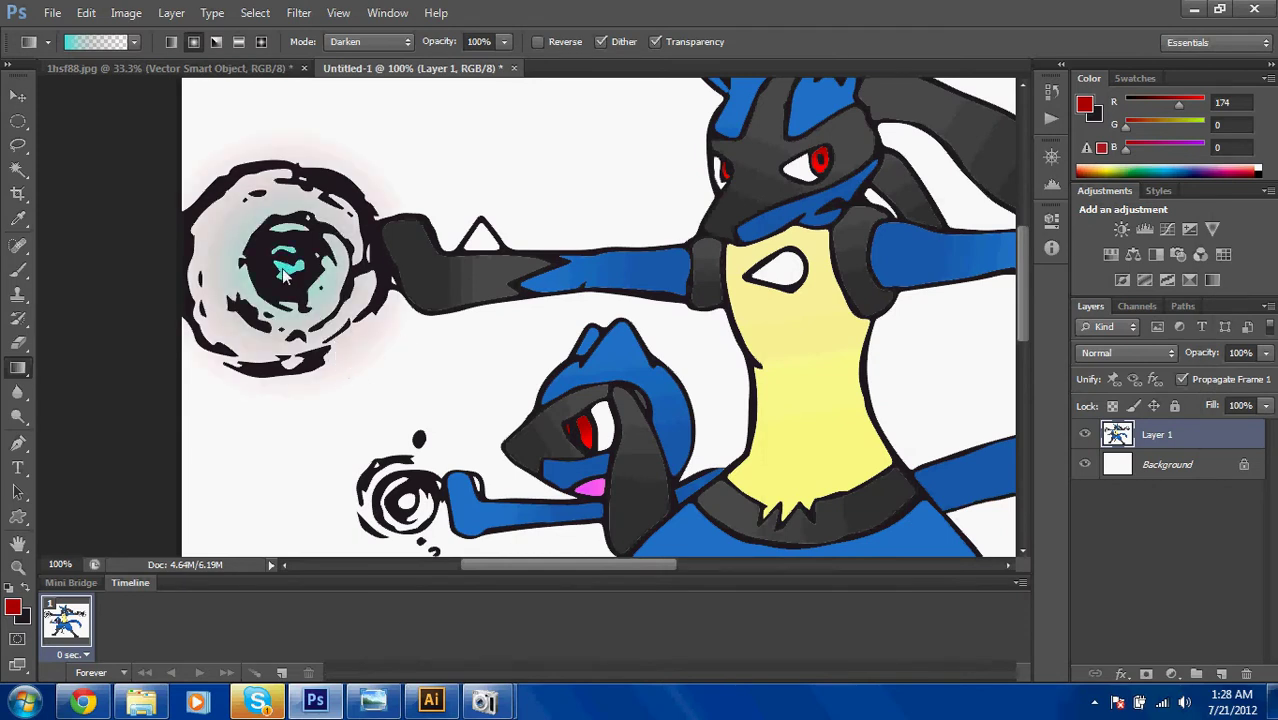
Try the adjusted radial gradient from the large left sphere's centre at different lengths and undo the fills.
{"action": "left_click_drag", "start_coordinate": [438, 438], "coordinate": [430, 440]}
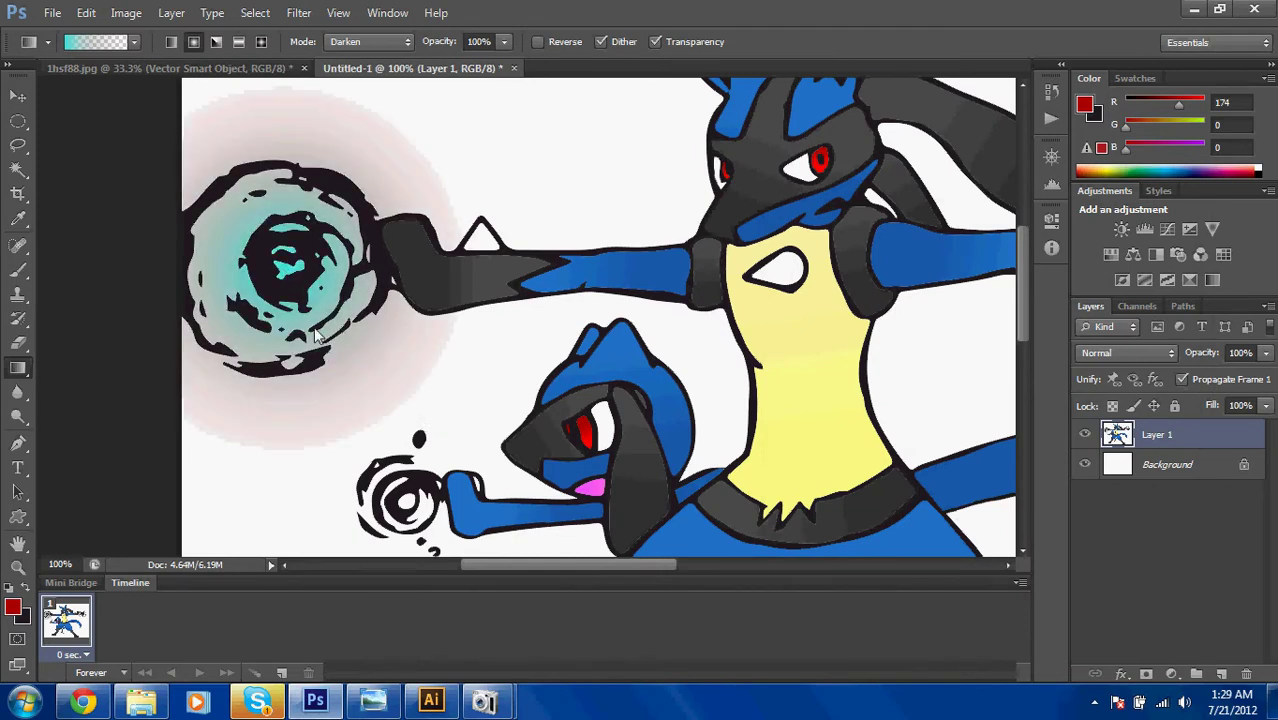
{"action": "key", "text": "ctrl+alt+z"}
{"action": "key", "text": "ctrl+alt+z"}
{"action": "key", "text": "ctrl+alt+z"}
{"action": "key", "text": "ctrl+alt+z"}
{"action": "scroll", "coordinate": [365, 309], "scroll_direction": "down", "scroll_amount": 2}
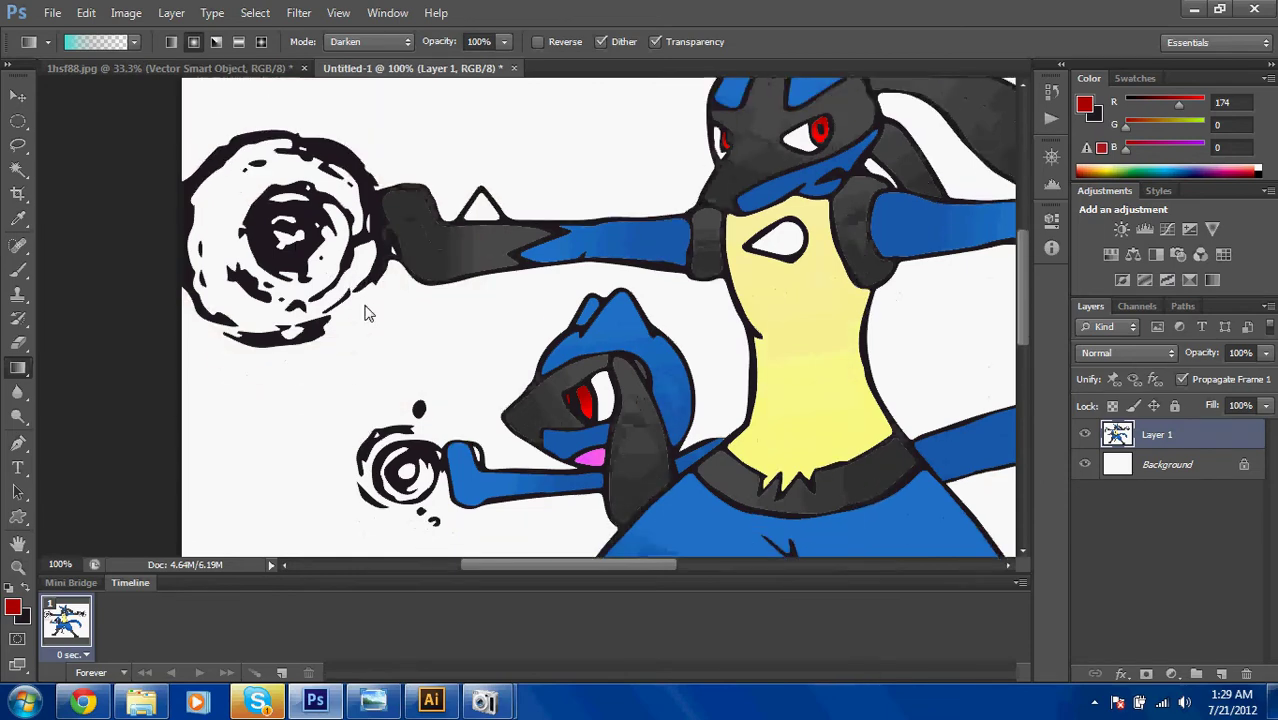
{"action": "scroll", "coordinate": [366, 312], "scroll_direction": "up", "scroll_amount": 3}
{"action": "scroll", "coordinate": [366, 312], "scroll_direction": "down", "scroll_amount": 5}
{"action": "scroll", "coordinate": [456, 522], "scroll_direction": "up", "scroll_amount": 4}
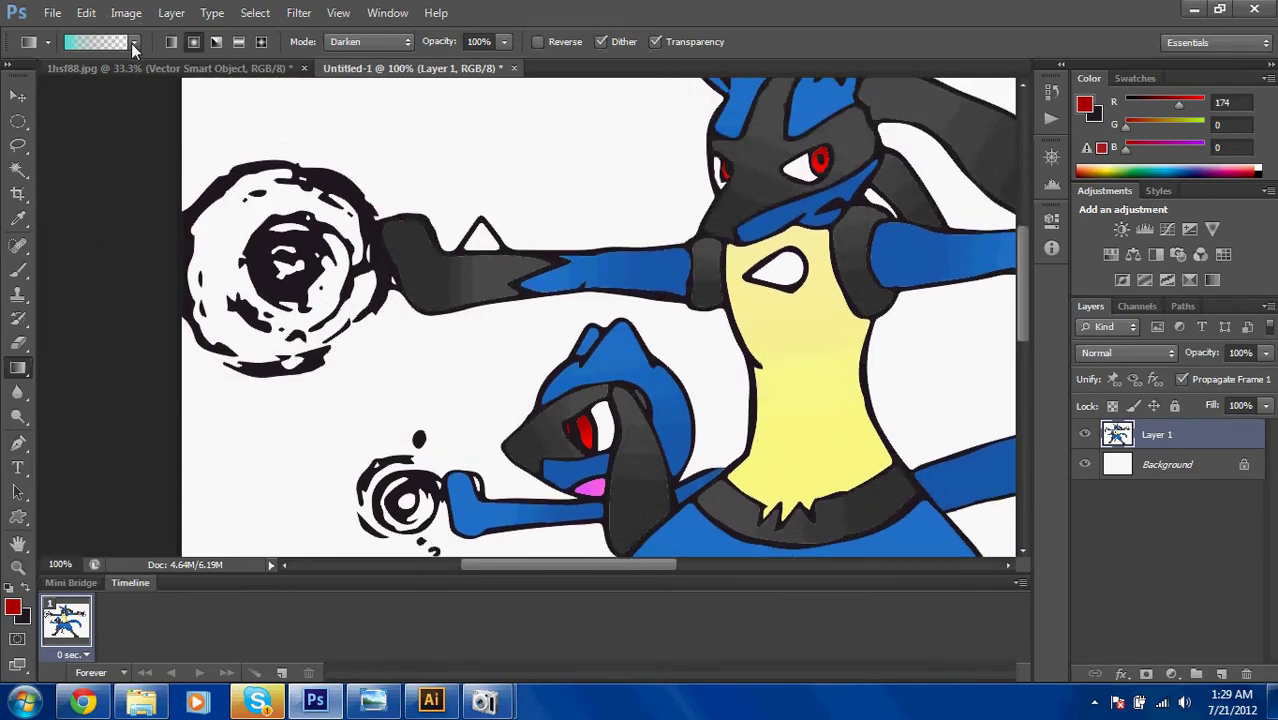
Shift the gradient's colour midpoint well towards the transparent end, keeping the turquoise start stop, and accept the edit.
{"action": "left_click", "coordinate": [104, 49]}
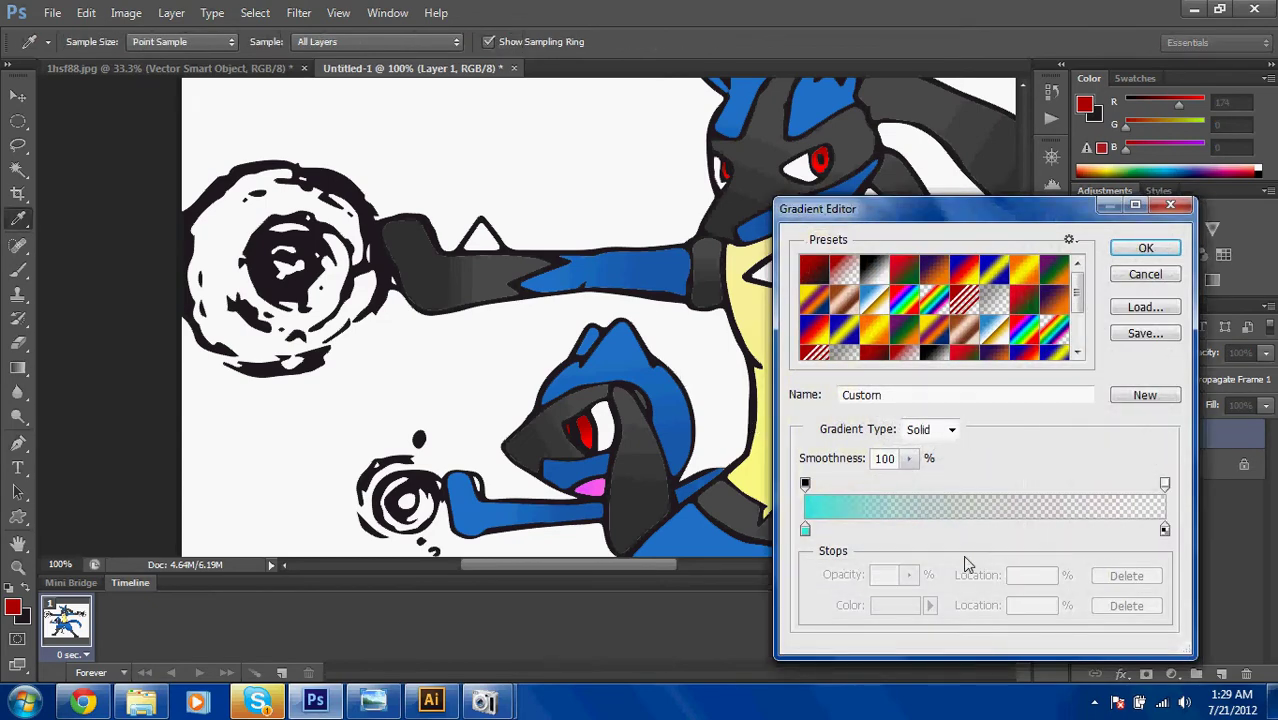
{"action": "double_click", "coordinate": [805, 529]}
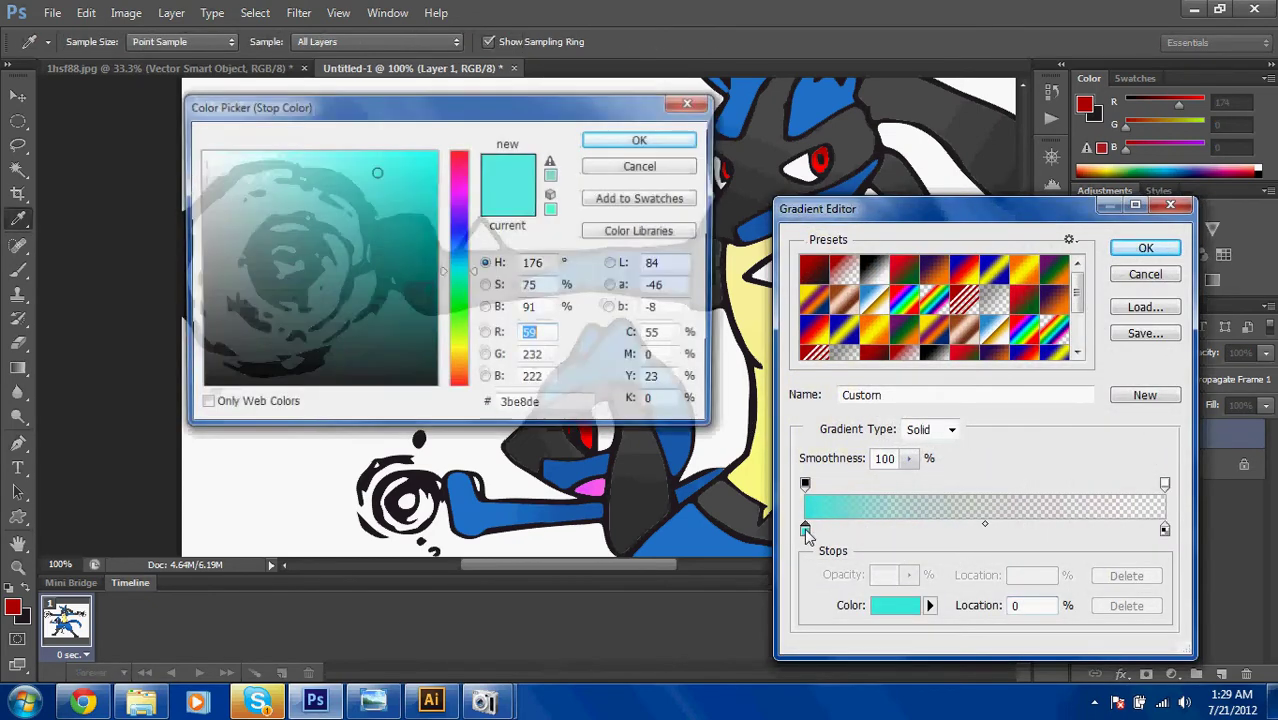
{"action": "left_click", "coordinate": [640, 140]}
{"action": "left_click_drag", "start_coordinate": [985, 525], "coordinate": [1082, 525]}
{"action": "left_click", "coordinate": [1143, 250]}
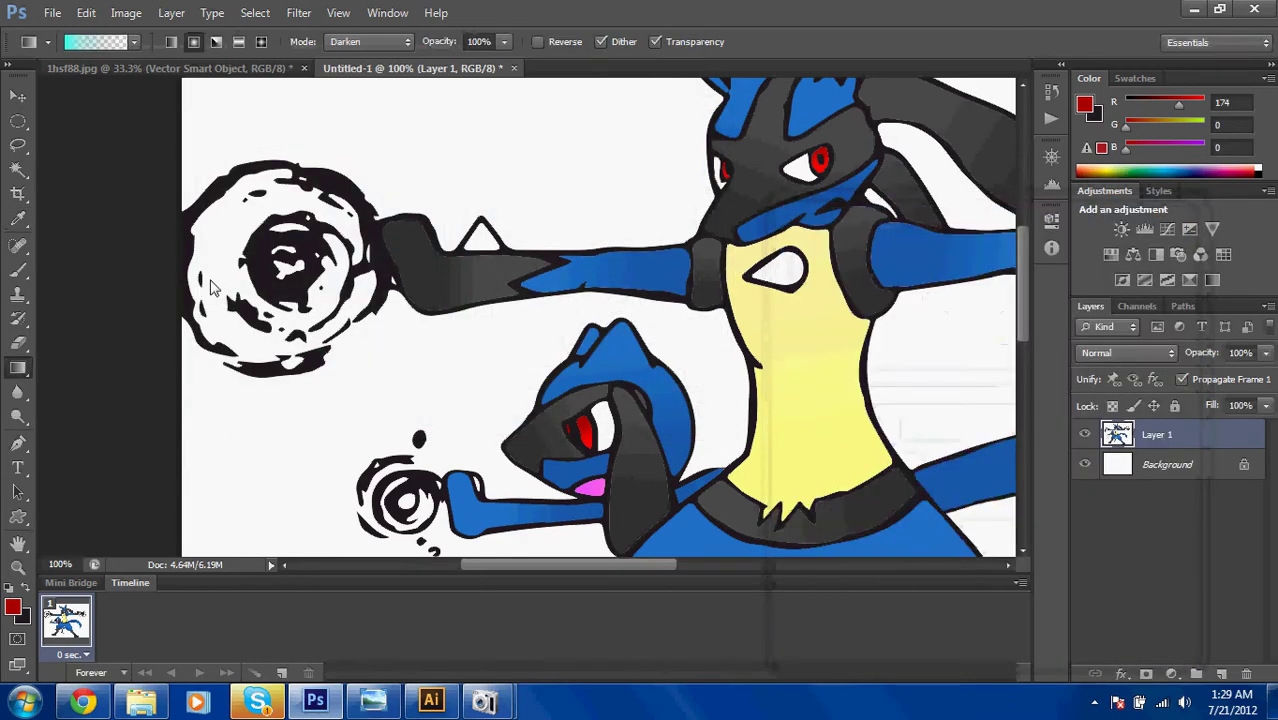
Build up a turquoise radial glow from the large left sphere's centre, extending well past its outline.
{"action": "left_click_drag", "start_coordinate": [361, 397], "coordinate": [364, 399]}
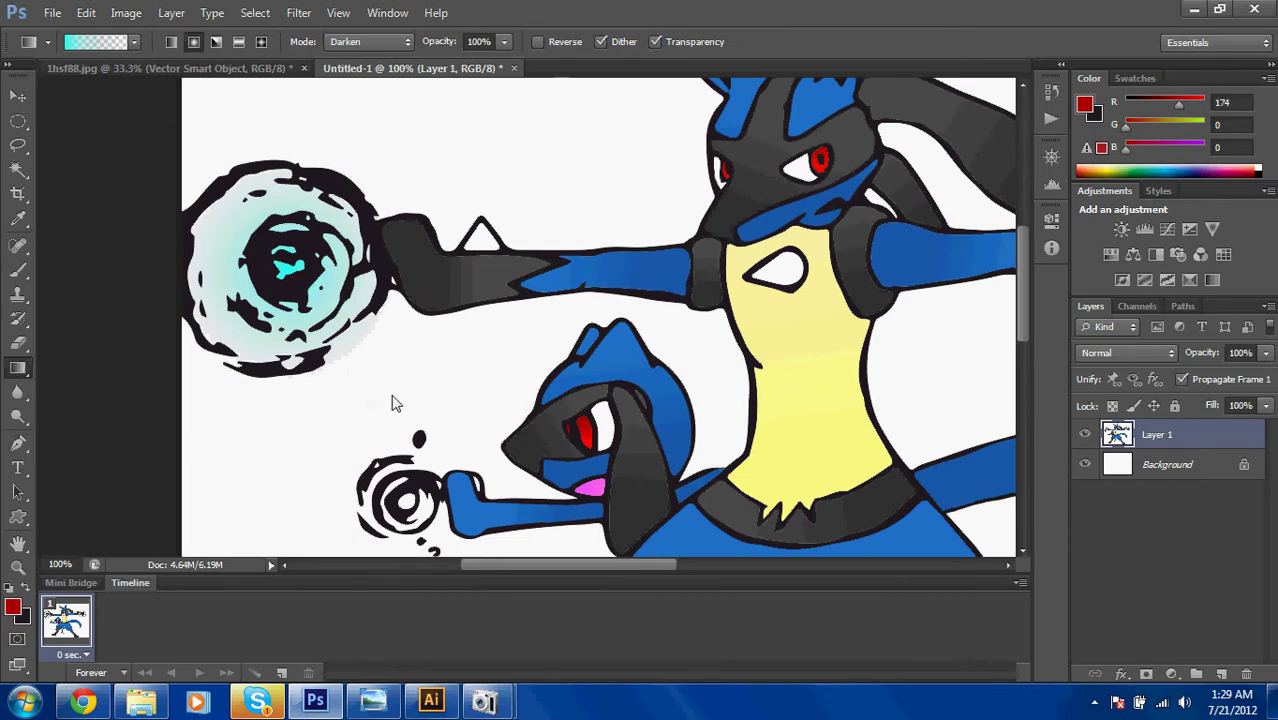
{"action": "scroll", "coordinate": [392, 403], "scroll_direction": "up", "scroll_amount": 1}
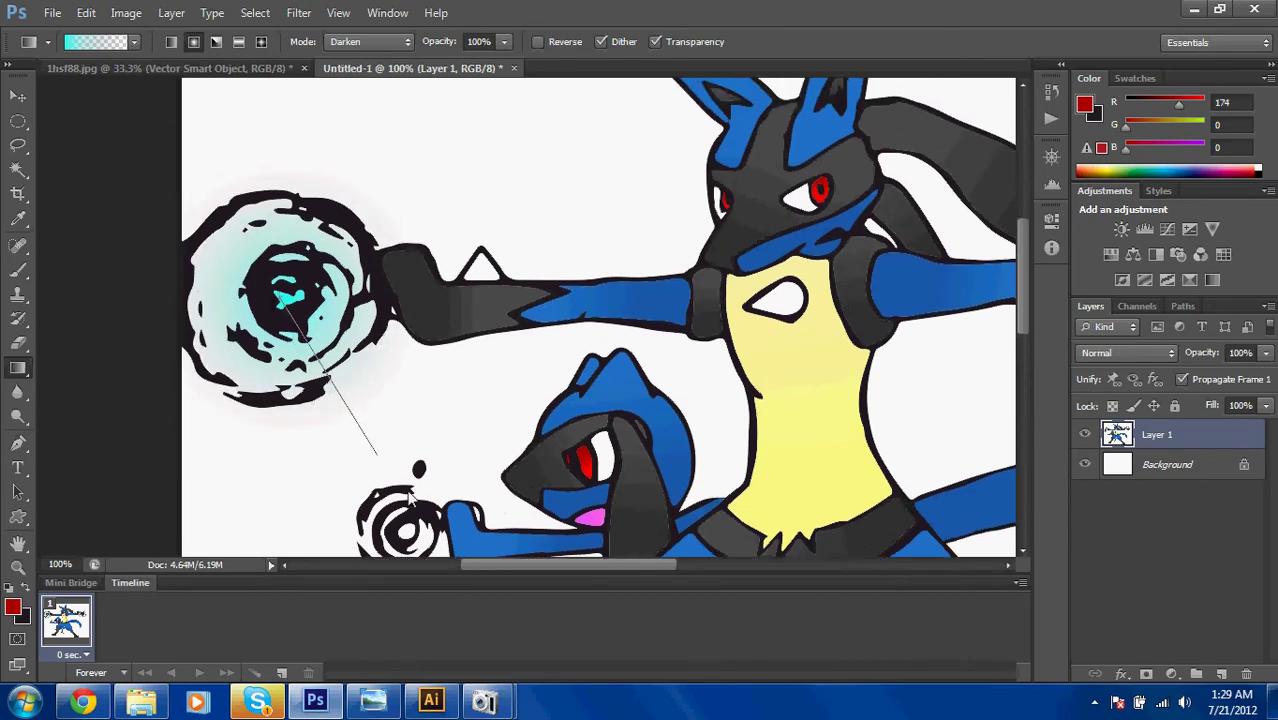
{"action": "left_click_drag", "start_coordinate": [409, 497], "coordinate": [380, 460]}
{"action": "scroll", "coordinate": [385, 330], "scroll_direction": "down", "scroll_amount": 2}
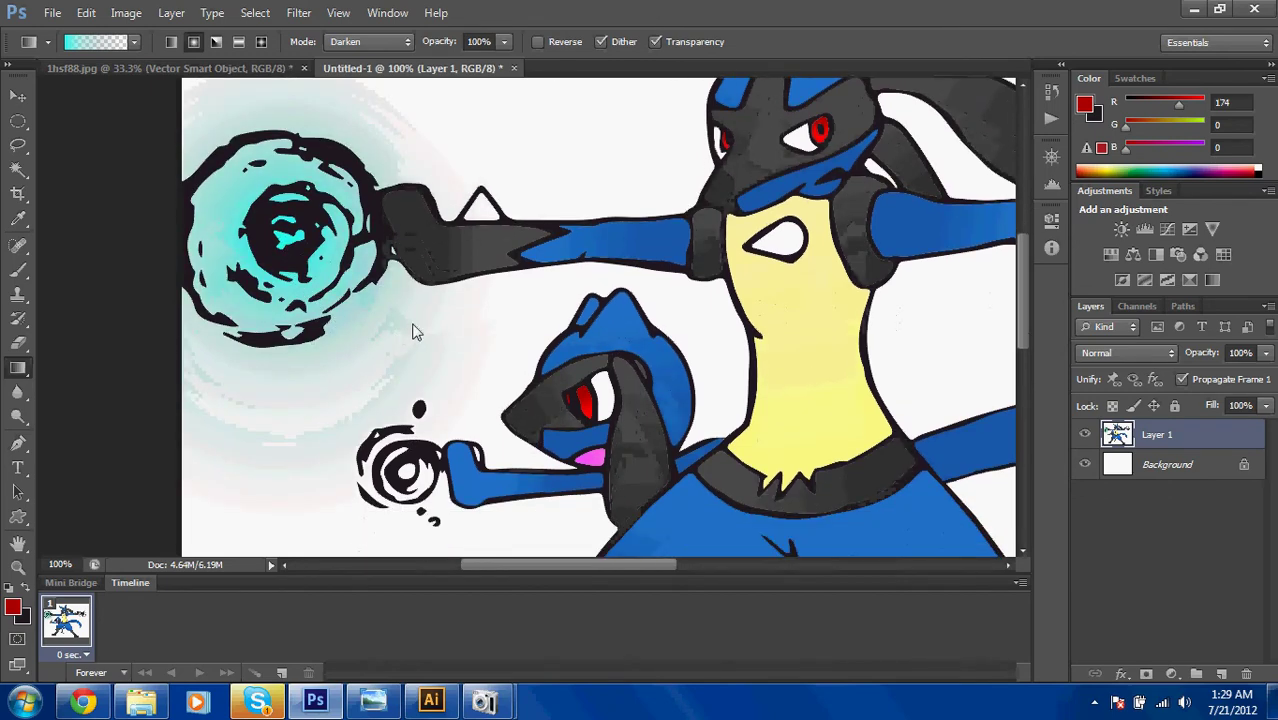
Apply the turquoise radial gradient from the large right sphere's centre to just beyond its outer strokes.
{"action": "scroll", "coordinate": [414, 330], "scroll_direction": "right", "scroll_amount": 6}
{"action": "scroll", "coordinate": [653, 258], "scroll_direction": "right", "scroll_amount": 4}
{"action": "scroll", "coordinate": [660, 256], "scroll_direction": "up", "scroll_amount": 1}
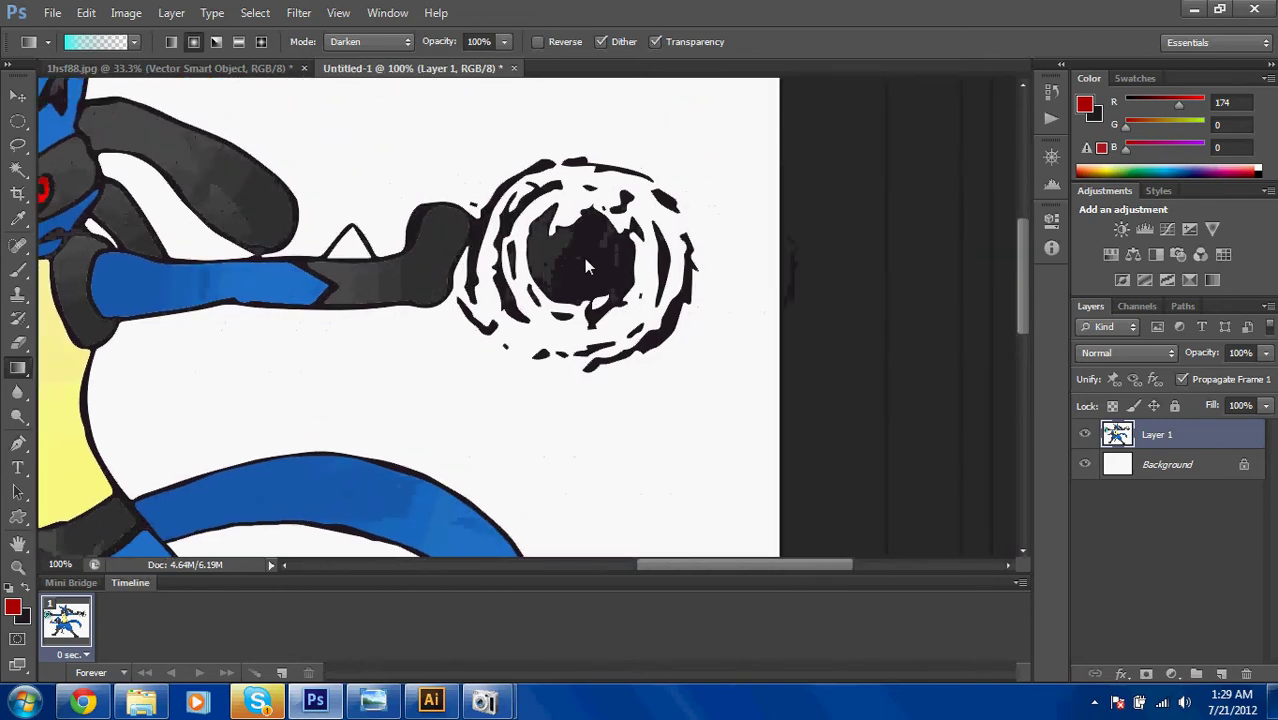
{"action": "left_click_drag", "start_coordinate": [586, 265], "coordinate": [652, 410]}
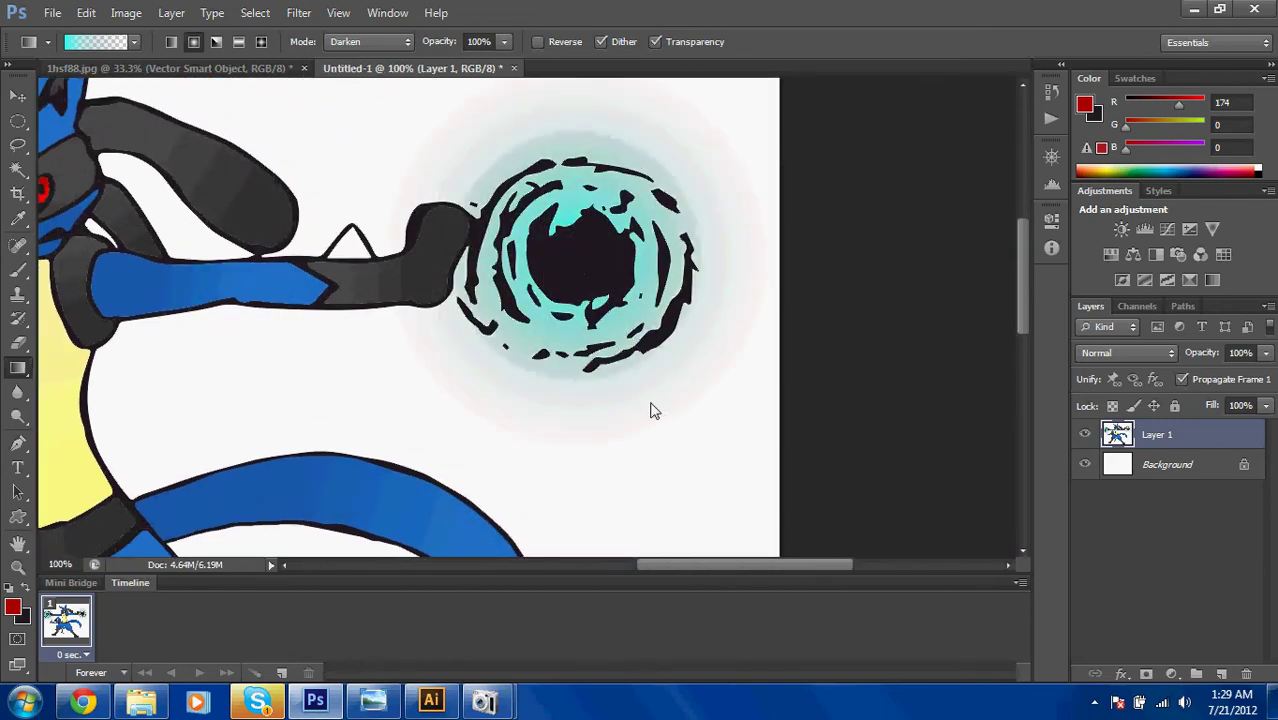
Give the small figure's energy sphere a turquoise radial glow reaching slightly beyond its outer ring.
{"action": "scroll", "coordinate": [548, 388], "scroll_direction": "left", "scroll_amount": 8}
{"action": "scroll", "coordinate": [548, 388], "scroll_direction": "down", "scroll_amount": 2}
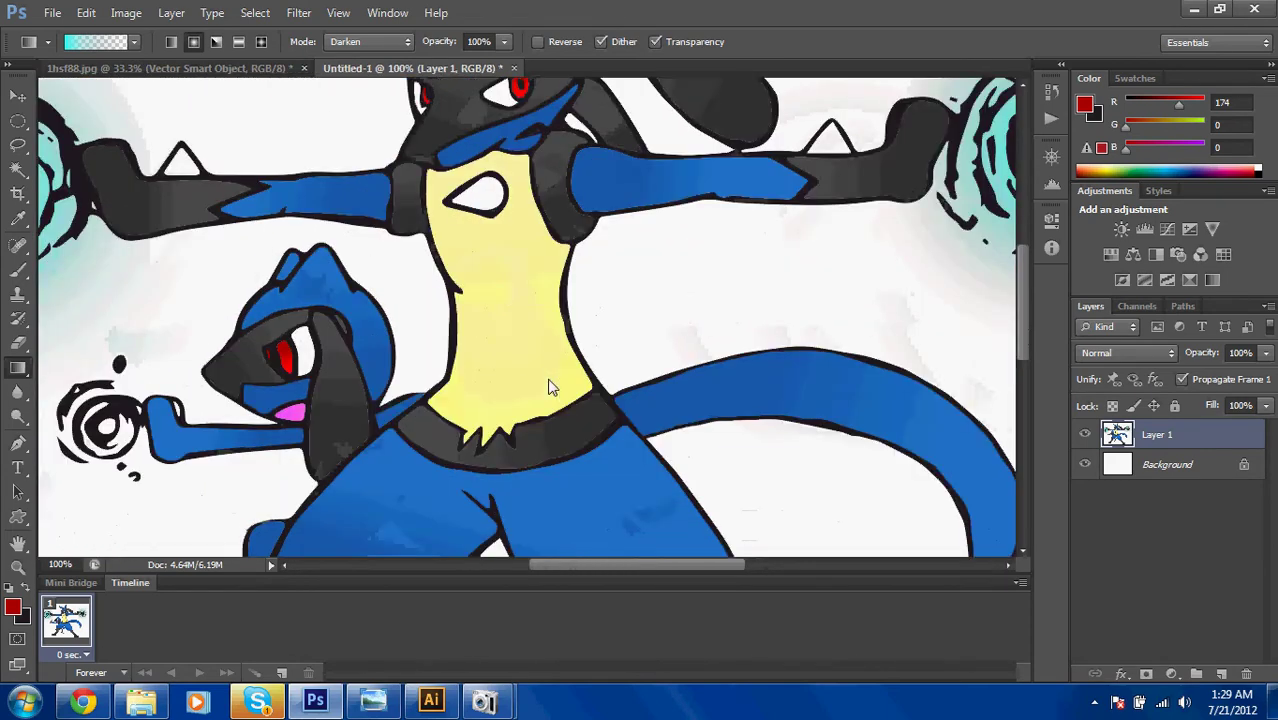
{"action": "scroll", "coordinate": [548, 388], "scroll_direction": "left", "scroll_amount": 5}
{"action": "scroll", "coordinate": [548, 388], "scroll_direction": "down", "scroll_amount": 3}
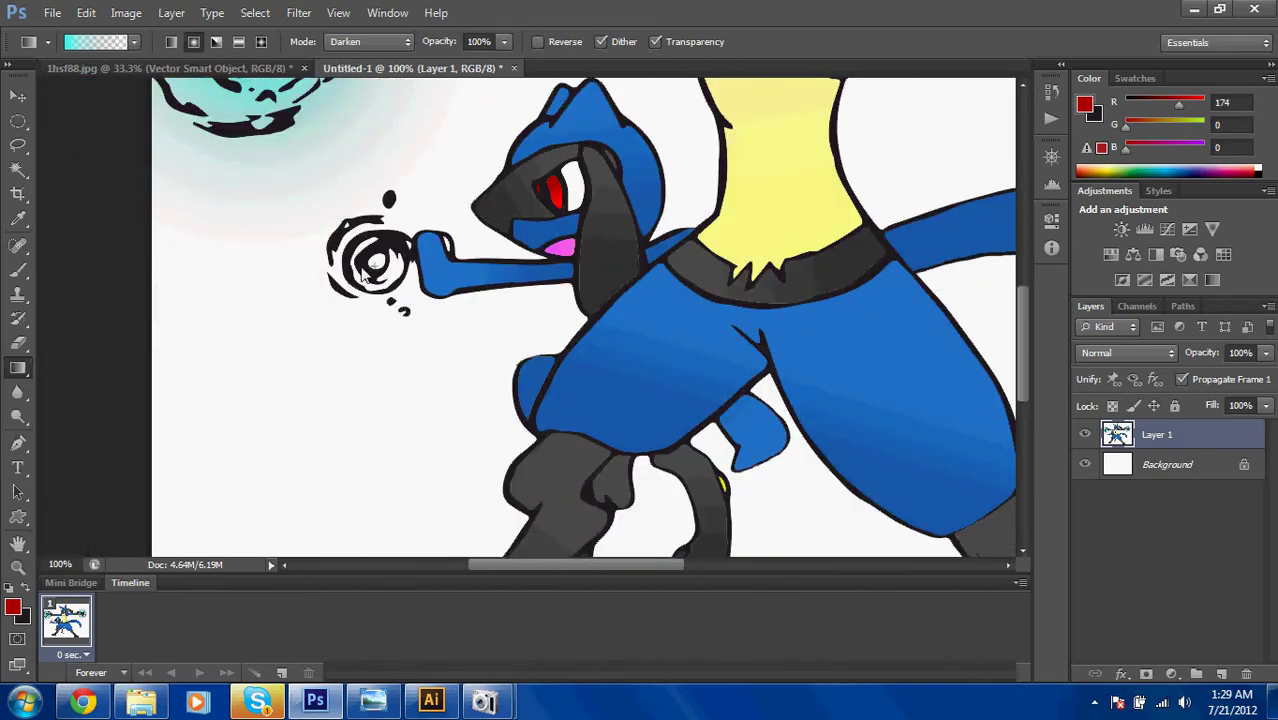
{"action": "mouse_move", "coordinate": [375, 263]}
{"action": "left_mouse_down"}
{"action": "mouse_move", "coordinate": [377, 276]}
{"action": "mouse_move", "coordinate": [305, 248]}
{"action": "left_mouse_up"}
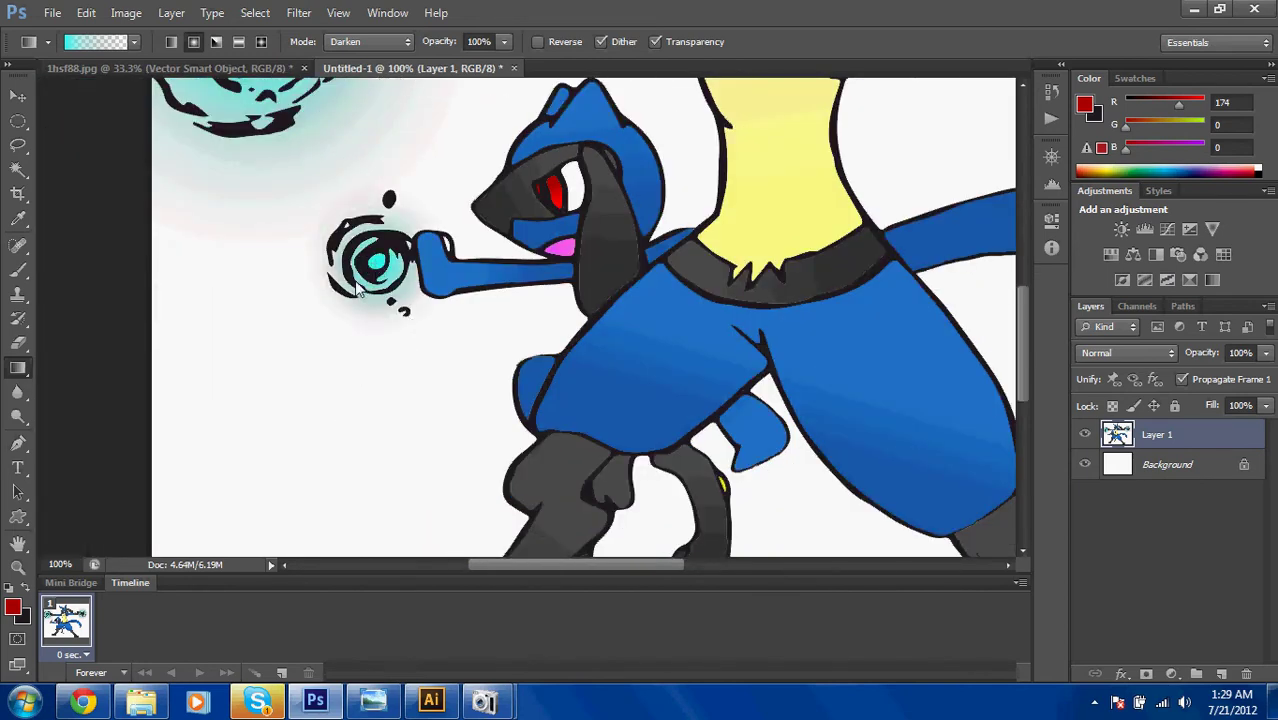
{"action": "key", "text": "ctrl+minus"}
{"action": "key", "text": "ctrl+minus"}
{"action": "key", "text": "ctrl+minus"}
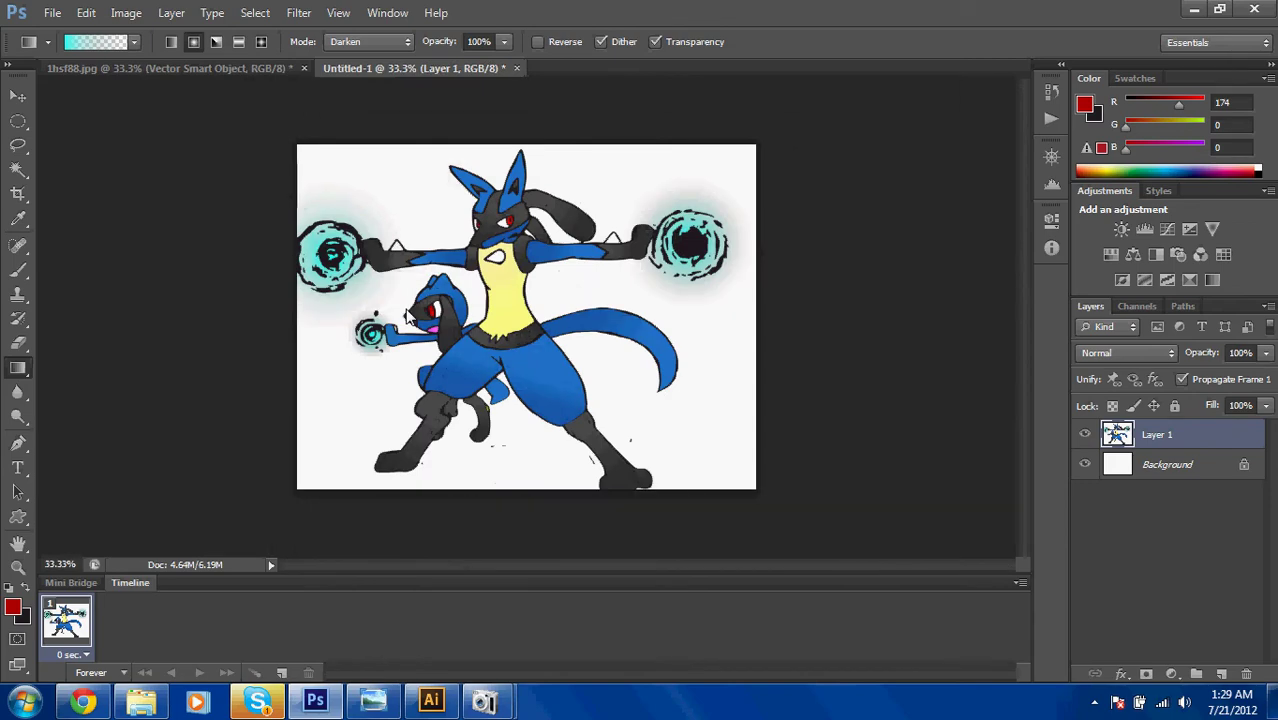
Select the small figure's blue forearm together with the white sliver in its hand using the Magic Wand.
{"action": "key", "text": "ctrl+plus"}
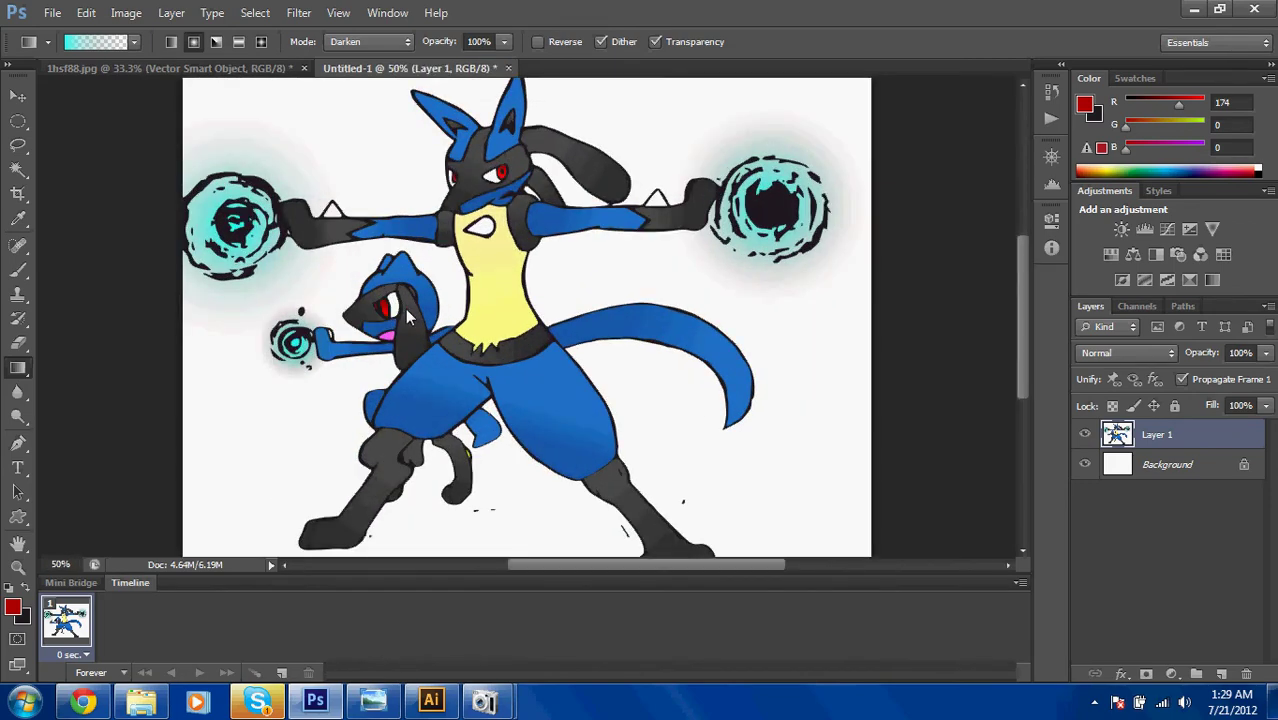
{"action": "scroll", "coordinate": [405, 309], "scroll_direction": "down", "scroll_amount": 1}
{"action": "scroll", "coordinate": [400, 275], "scroll_direction": "left", "scroll_amount": 1}
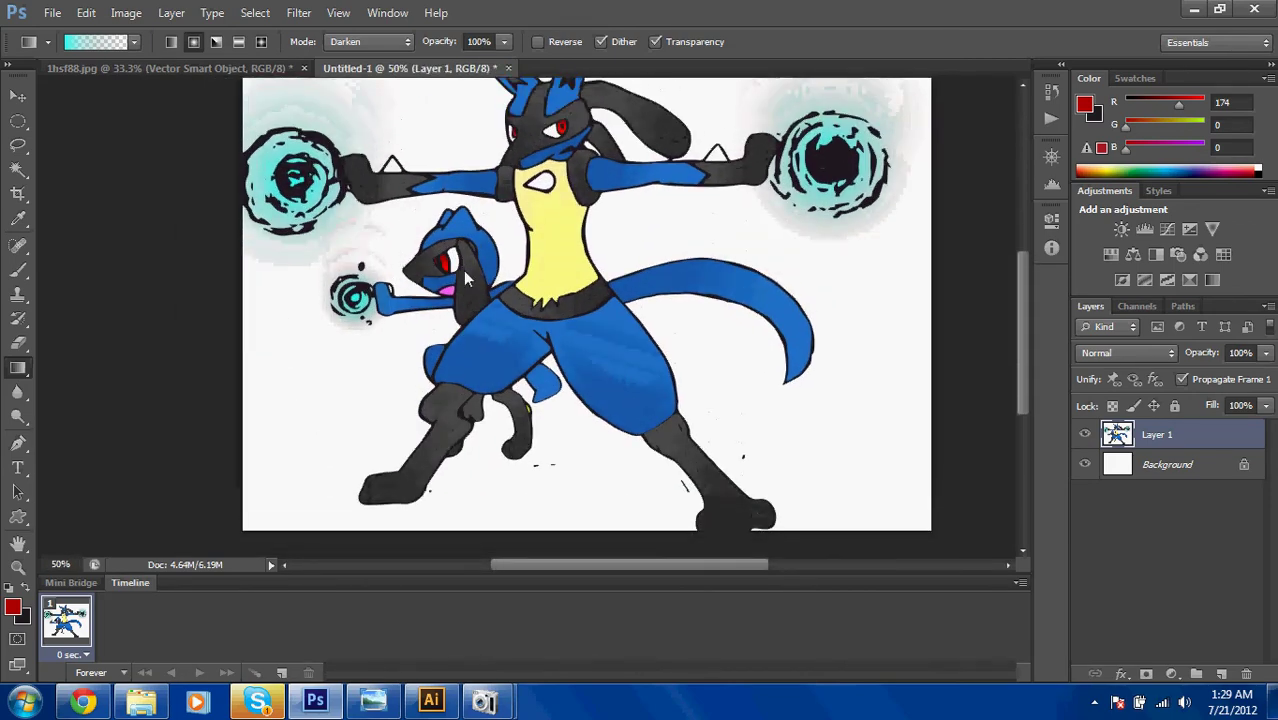
{"action": "key", "text": "ctrl+plus"}
{"action": "key", "text": "ctrl+plus"}
{"action": "key", "text": "ctrl+plus"}
{"action": "key", "text": "w"}
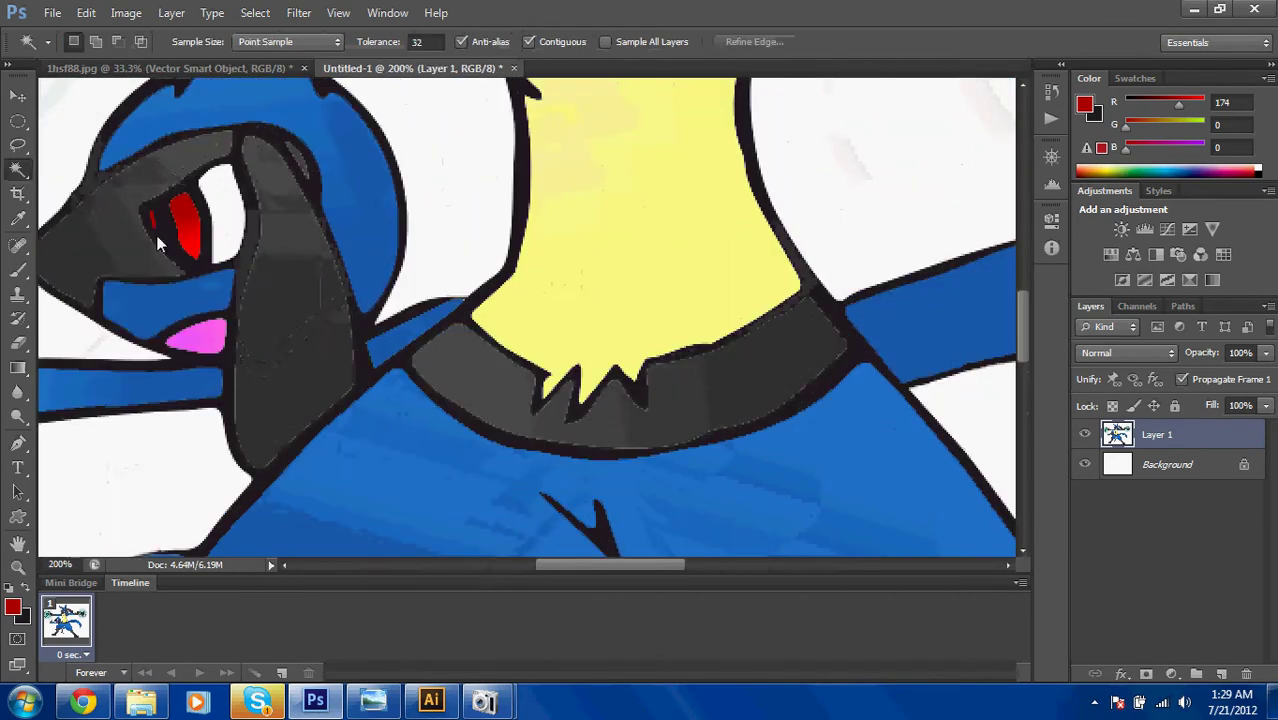
{"action": "scroll", "coordinate": [157, 243], "scroll_direction": "left", "scroll_amount": 3}
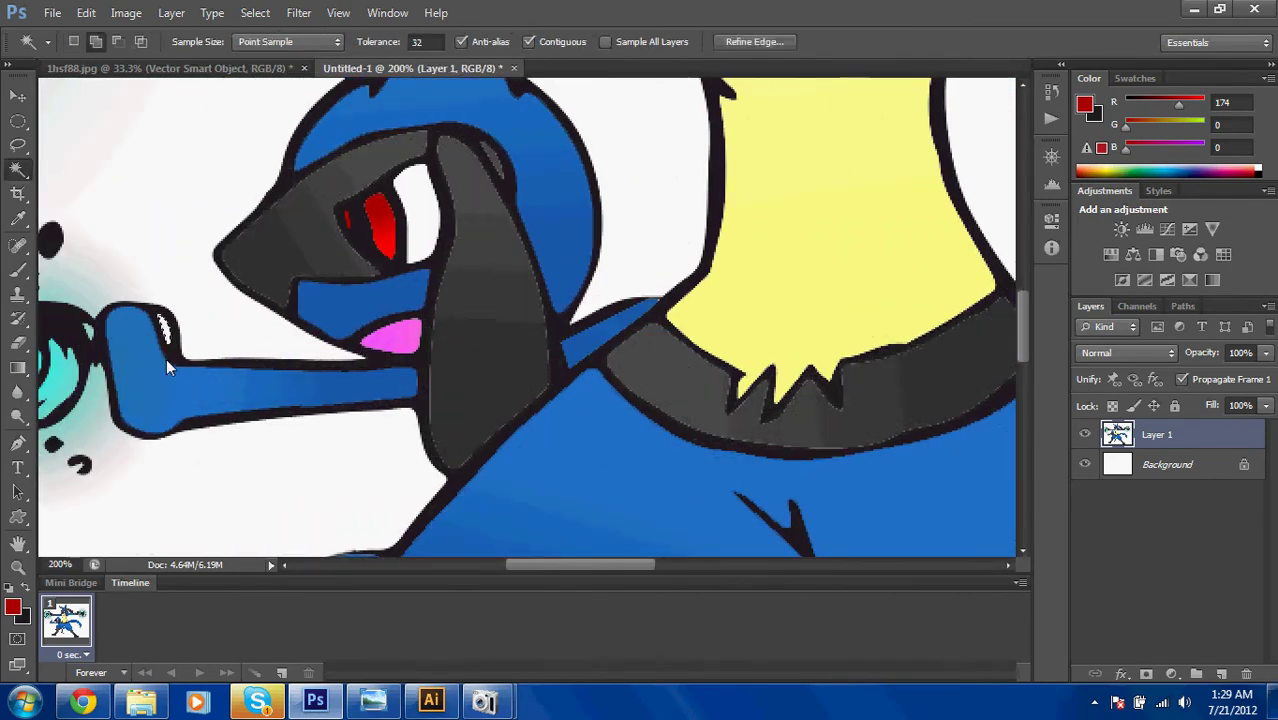
{"action": "left_click", "coordinate": [166, 366]}
Choose the blue gradient preset and apply it radially across the selected hand and forearm.
{"action": "key", "text": "g"}
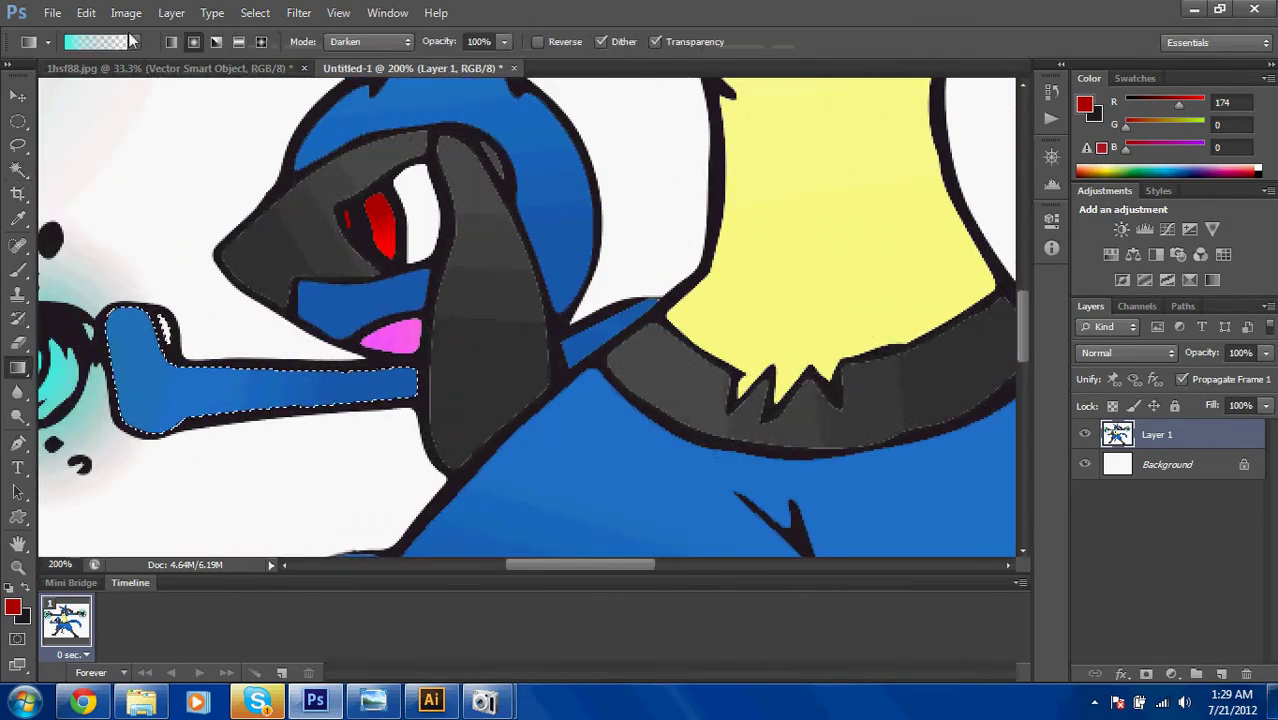
{"action": "left_click", "coordinate": [134, 41]}
{"action": "left_click", "coordinate": [98, 168]}
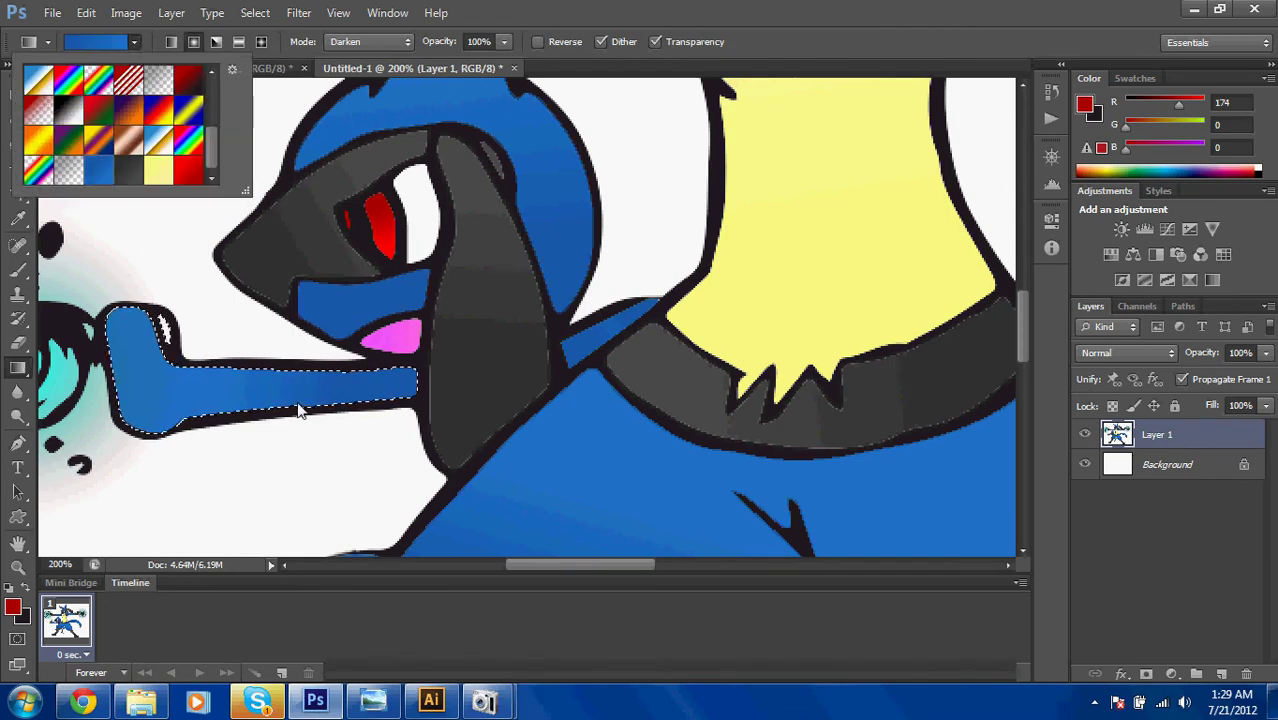
{"action": "left_click", "coordinate": [224, 385]}
{"action": "left_click_drag", "start_coordinate": [261, 382], "coordinate": [342, 388]}
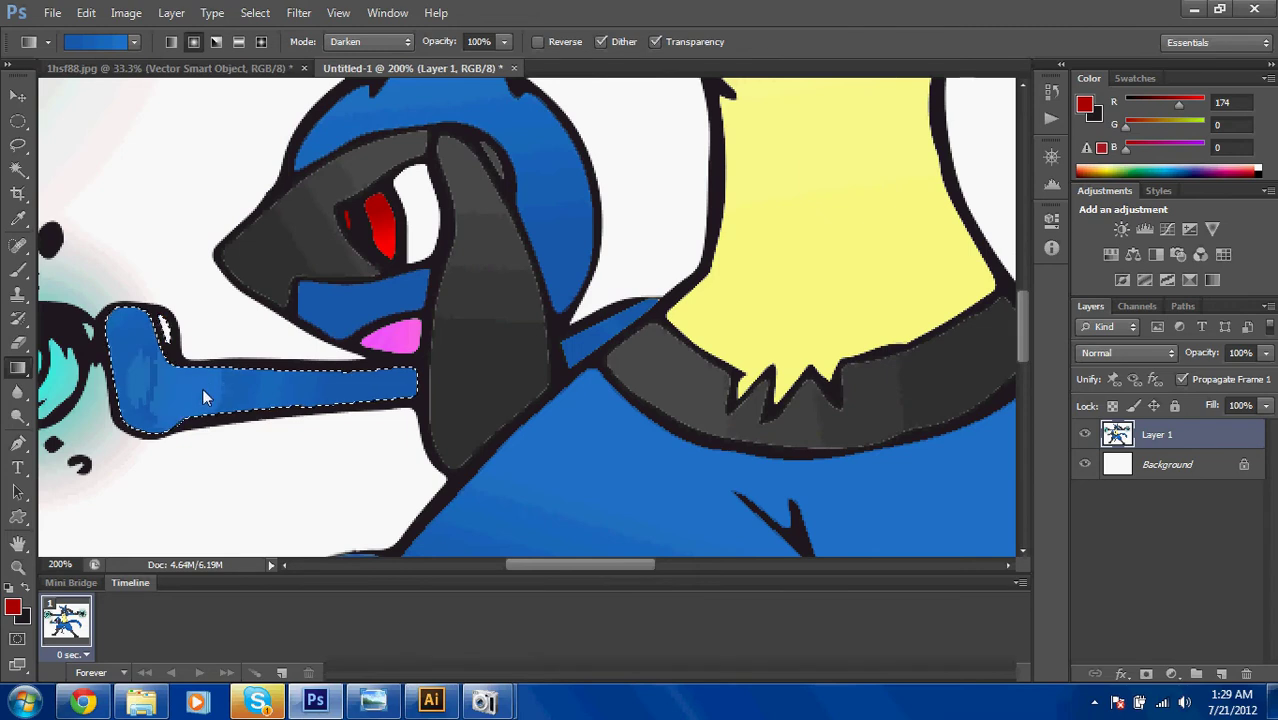
Set the foreground colour to white and the brush size to 35 px, and paint the selected hand and forearm white.
{"action": "key", "text": "w"}
{"action": "key", "text": "b"}
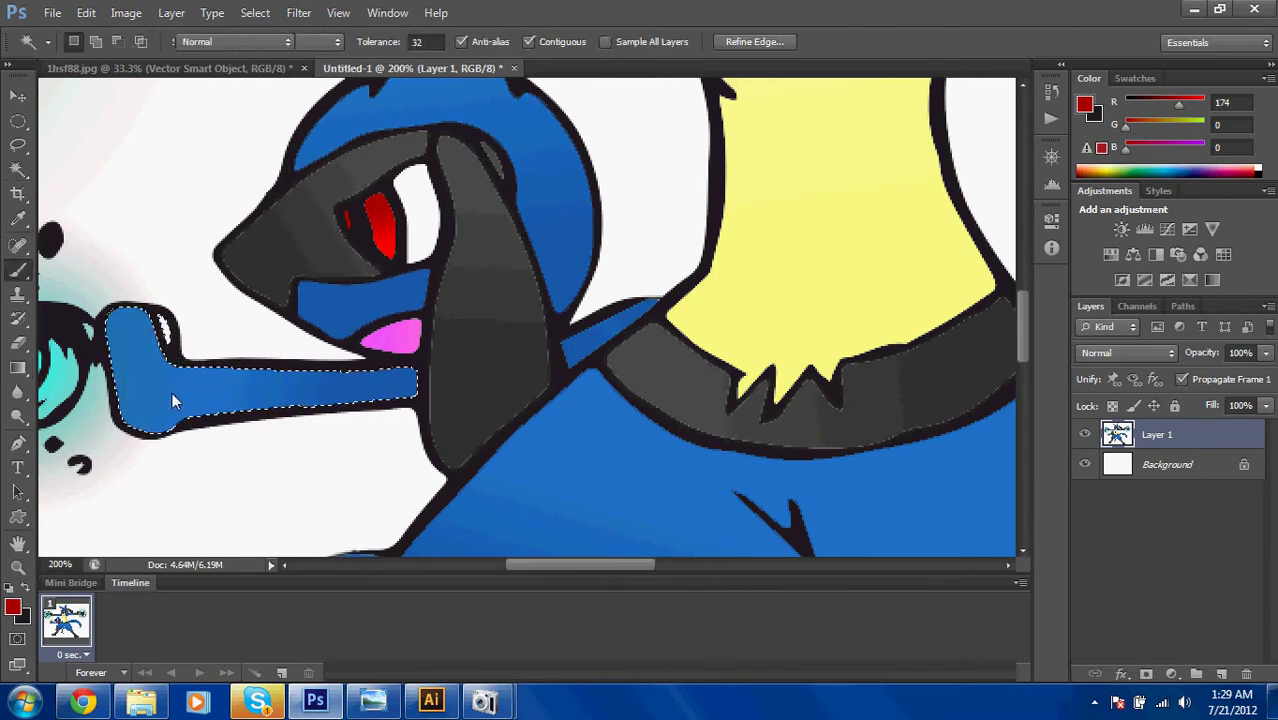
{"action": "left_click", "coordinate": [10, 590]}
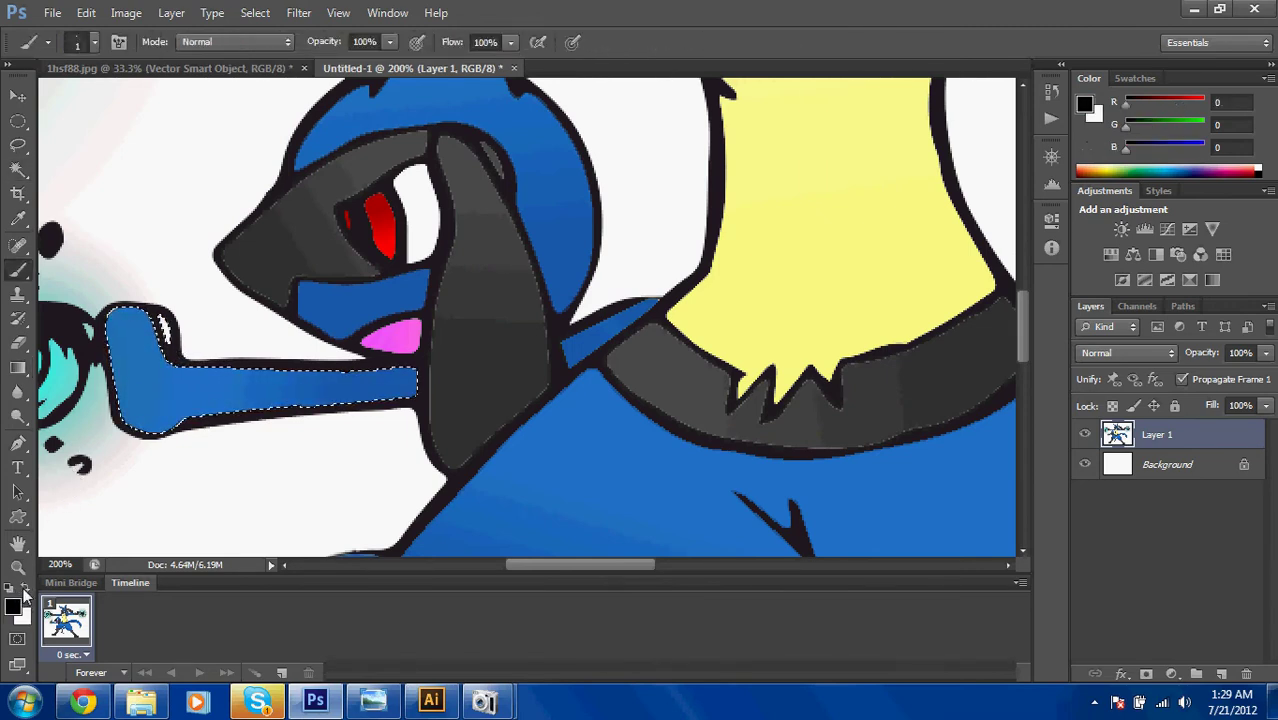
{"action": "left_click", "coordinate": [28, 590]}
{"action": "right_click", "coordinate": [203, 456]}
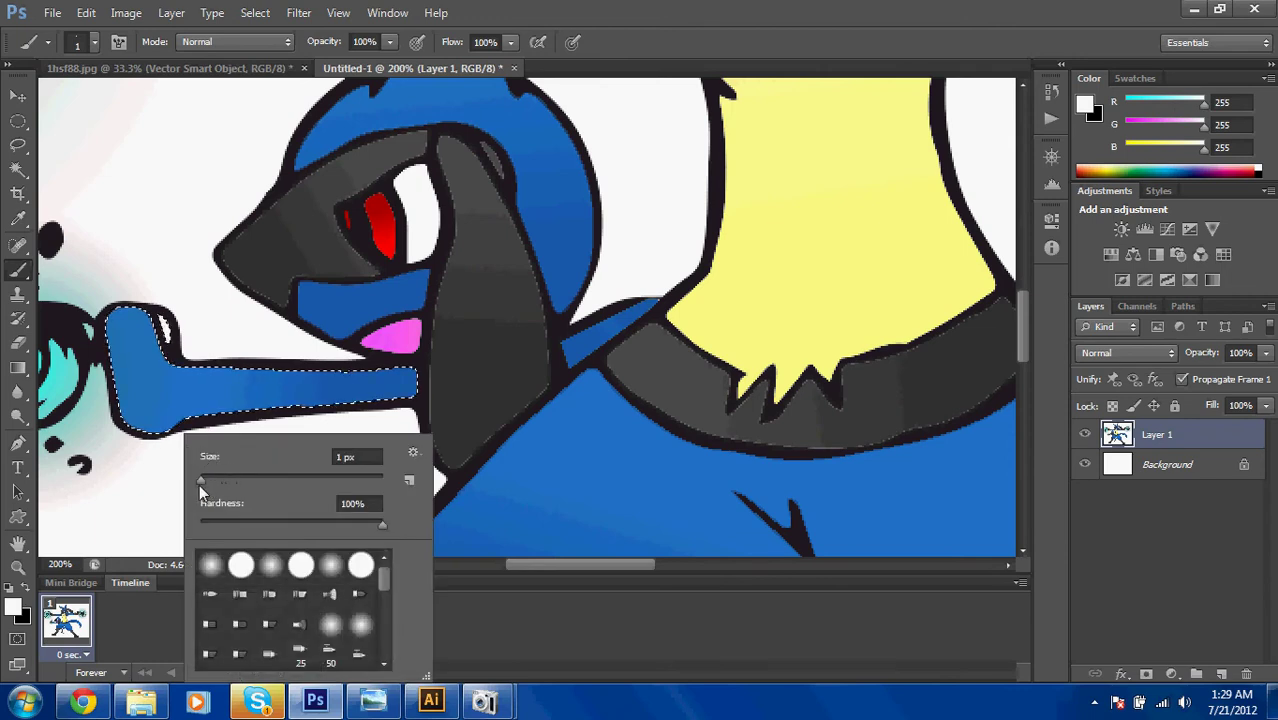
{"action": "left_click_drag", "start_coordinate": [200, 482], "coordinate": [231, 484]}
{"action": "type", "text": "b"}
{"action": "left_click", "coordinate": [127, 393]}
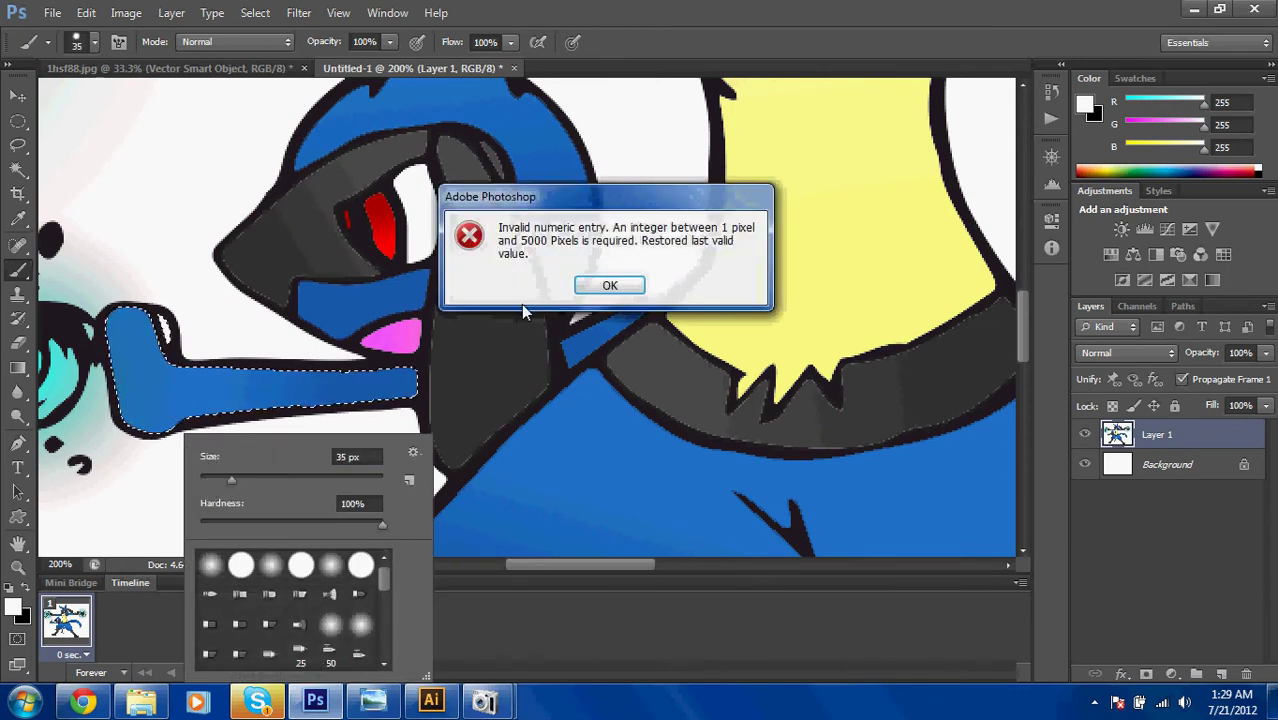
{"action": "left_click", "coordinate": [605, 281]}
{"action": "mouse_move", "coordinate": [170, 360]}
{"action": "left_mouse_down"}
{"action": "mouse_move", "coordinate": [213, 405]}
{"action": "mouse_move", "coordinate": [172, 330]}
{"action": "mouse_move", "coordinate": [394, 386]}
{"action": "left_mouse_up"}
Fill the whitened hand and forearm of the small figure with the blue radial gradient.
{"action": "key", "text": "g"}
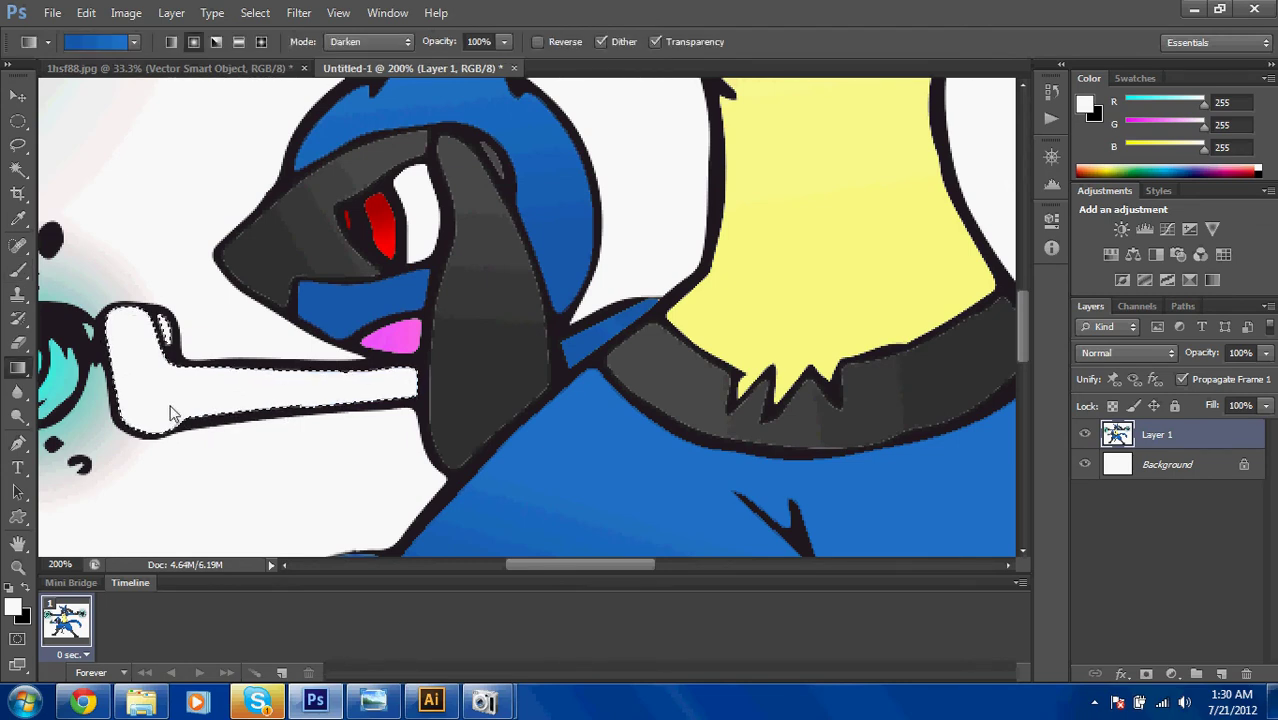
{"action": "mouse_move", "coordinate": [189, 397]}
{"action": "left_mouse_down"}
{"action": "mouse_move", "coordinate": [365, 393]}
{"action": "mouse_move", "coordinate": [164, 379]}
{"action": "left_mouse_up"}
{"action": "key", "text": "ctrl+z"}
{"action": "key", "text": "ctrl+minus"}
{"action": "key", "text": "ctrl+minus"}
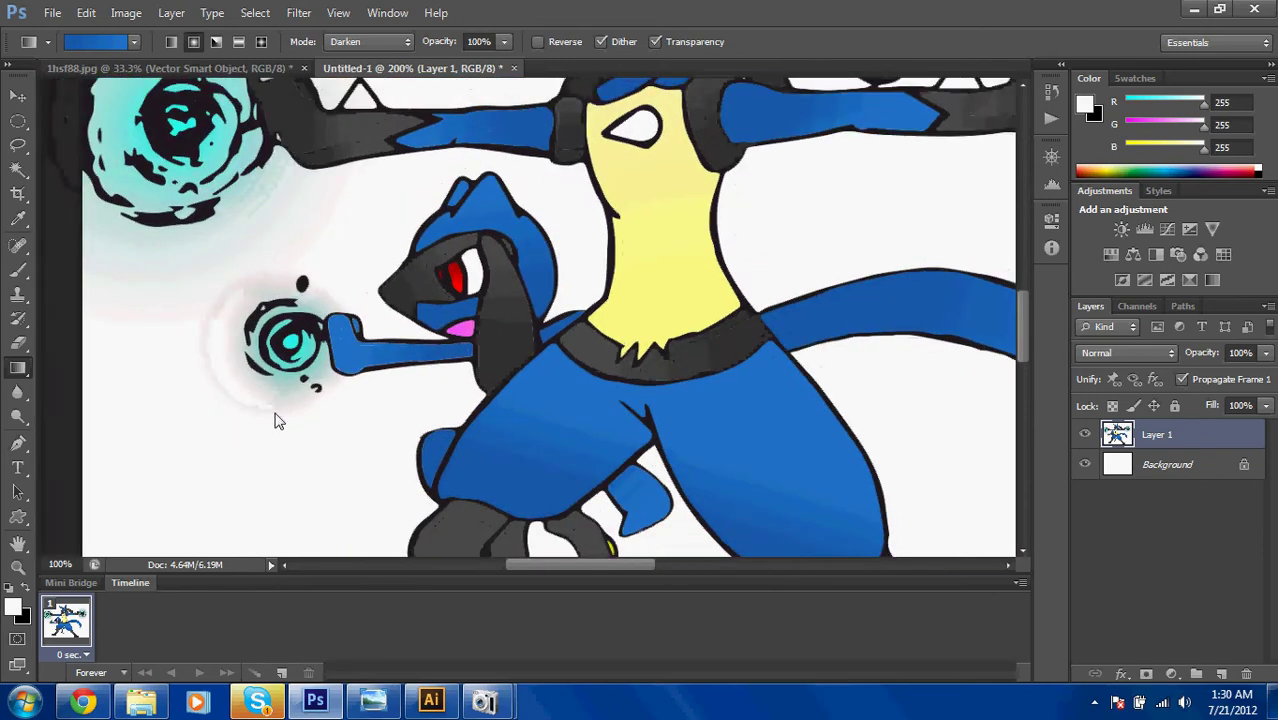
{"action": "scroll", "coordinate": [276, 414], "scroll_direction": "right", "scroll_amount": 3}
{"action": "scroll", "coordinate": [276, 405], "scroll_direction": "down", "scroll_amount": 3}
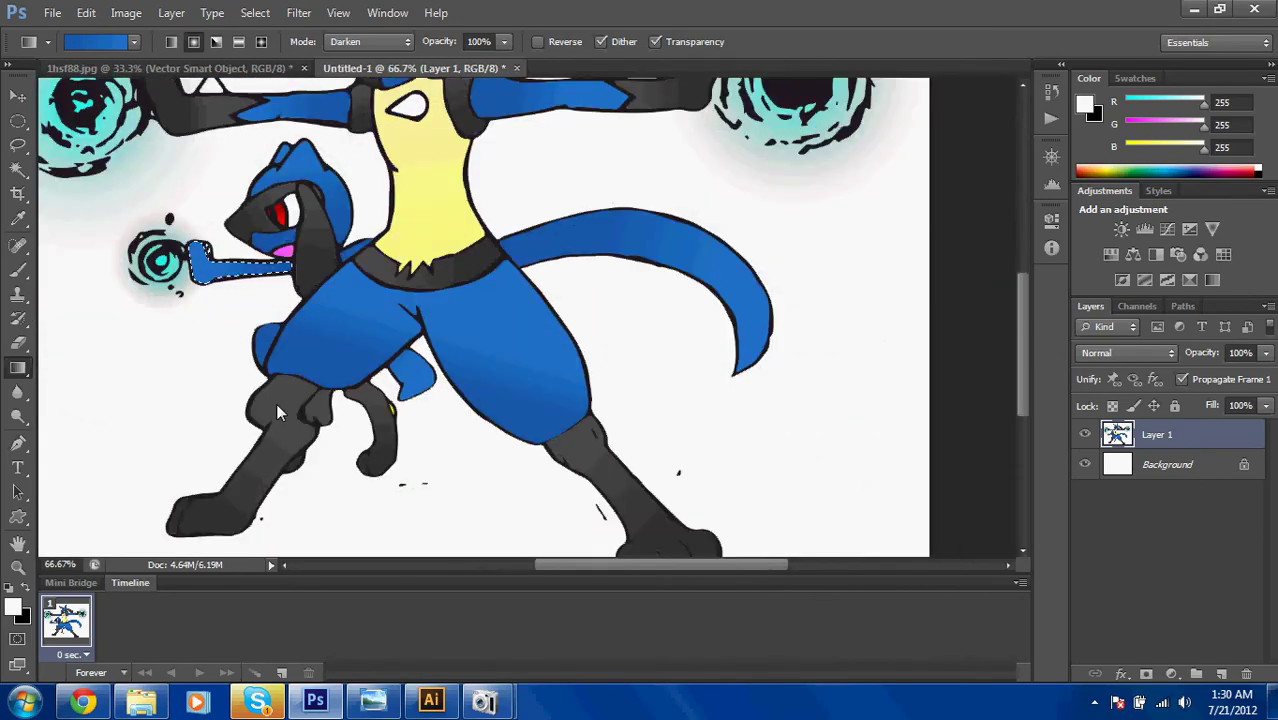
{"action": "key", "text": "ctrl+minus"}
{"action": "scroll", "coordinate": [280, 413], "scroll_direction": "up", "scroll_amount": 3}
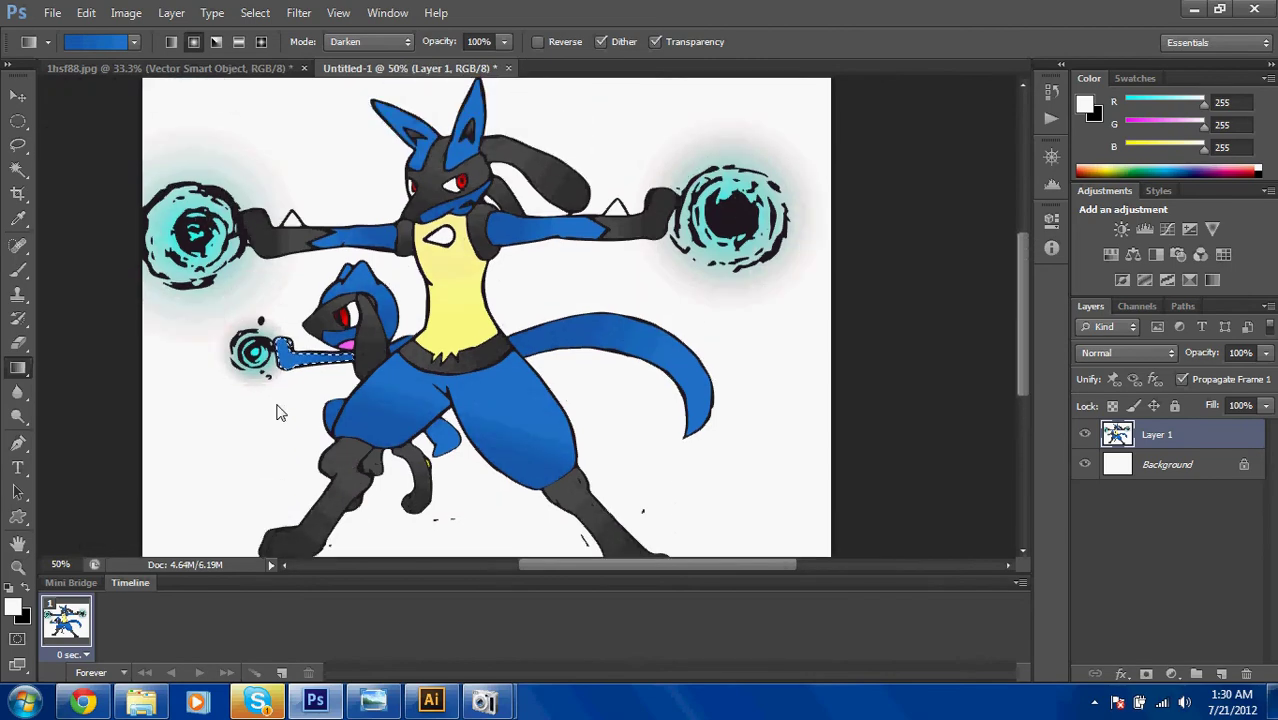
Edit the custom gradient so that its first colour stop is dark red and its last colour stop is black.
{"action": "key", "text": "ctrl+minus"}
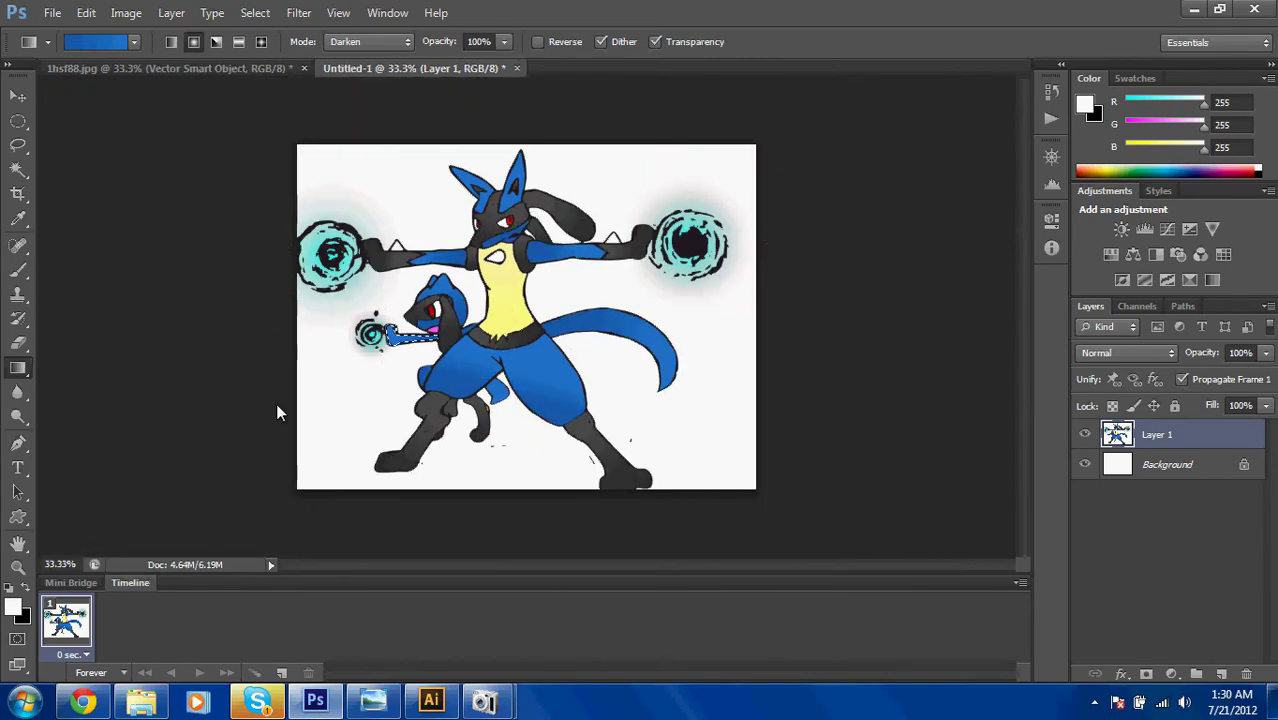
{"action": "left_click", "coordinate": [106, 41]}
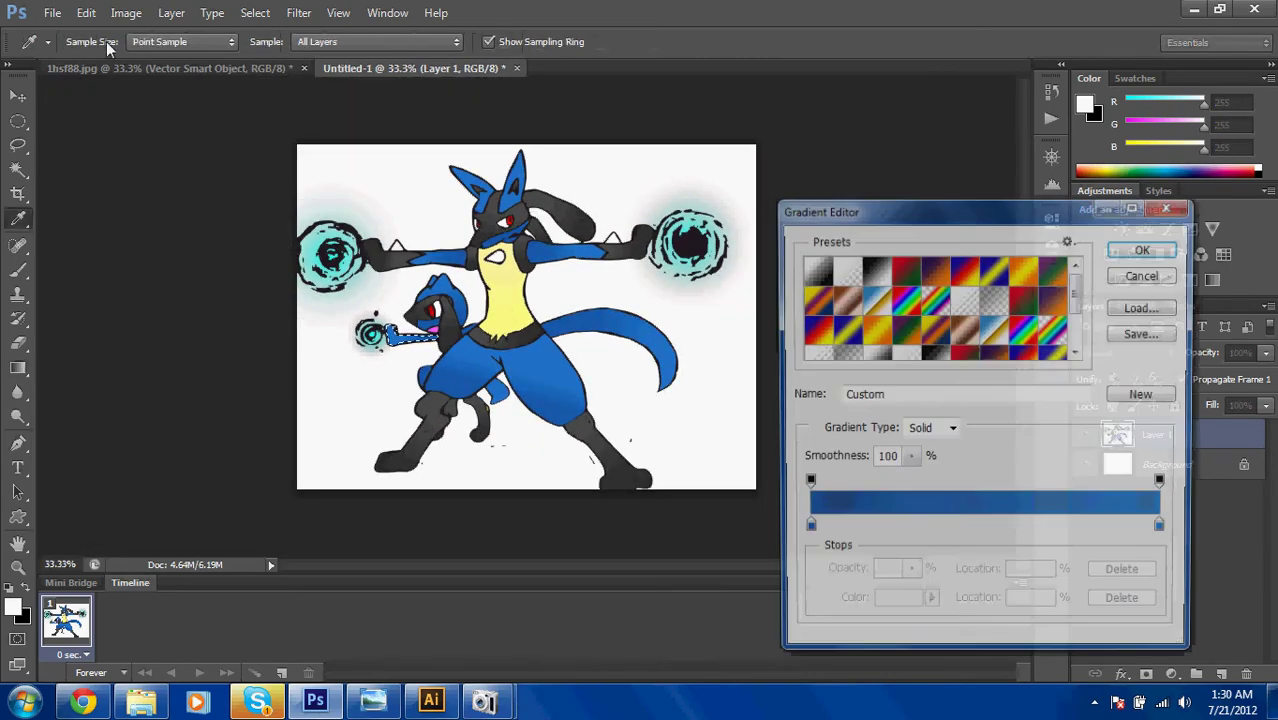
{"action": "left_click", "coordinate": [805, 529]}
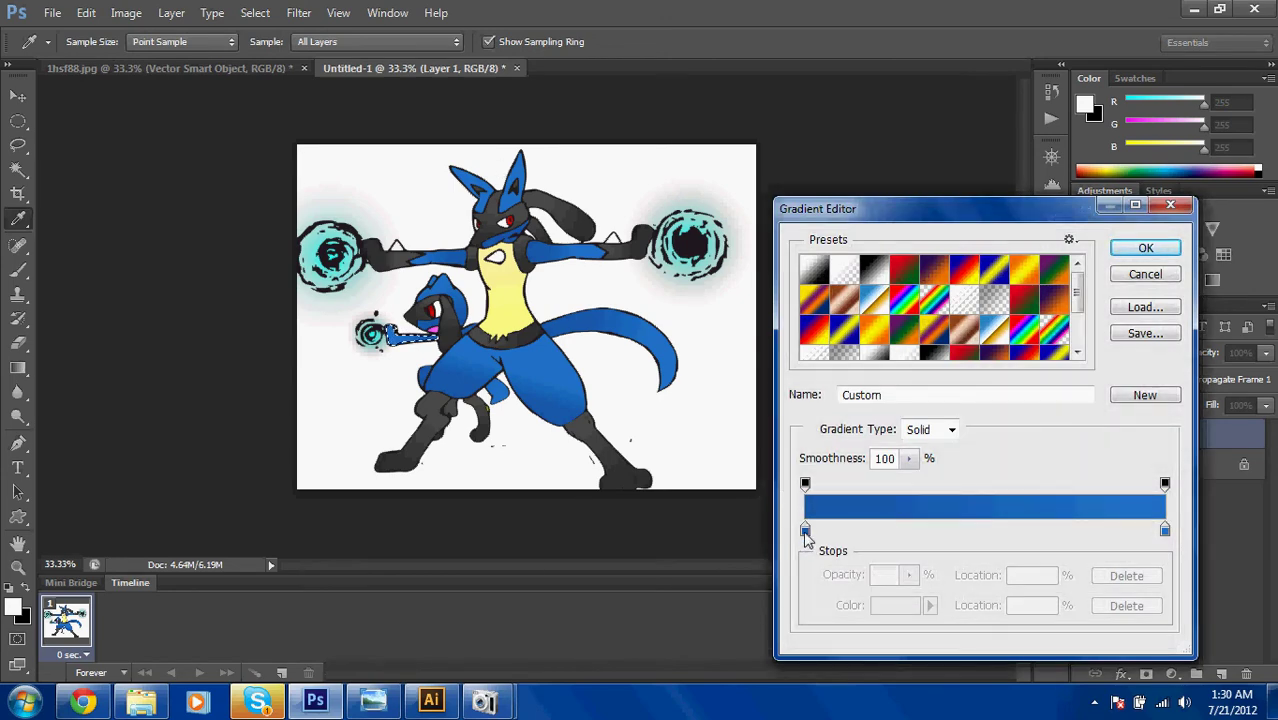
{"action": "double_click", "coordinate": [805, 530]}
{"action": "left_click_drag", "start_coordinate": [460, 340], "coordinate": [455, 392]}
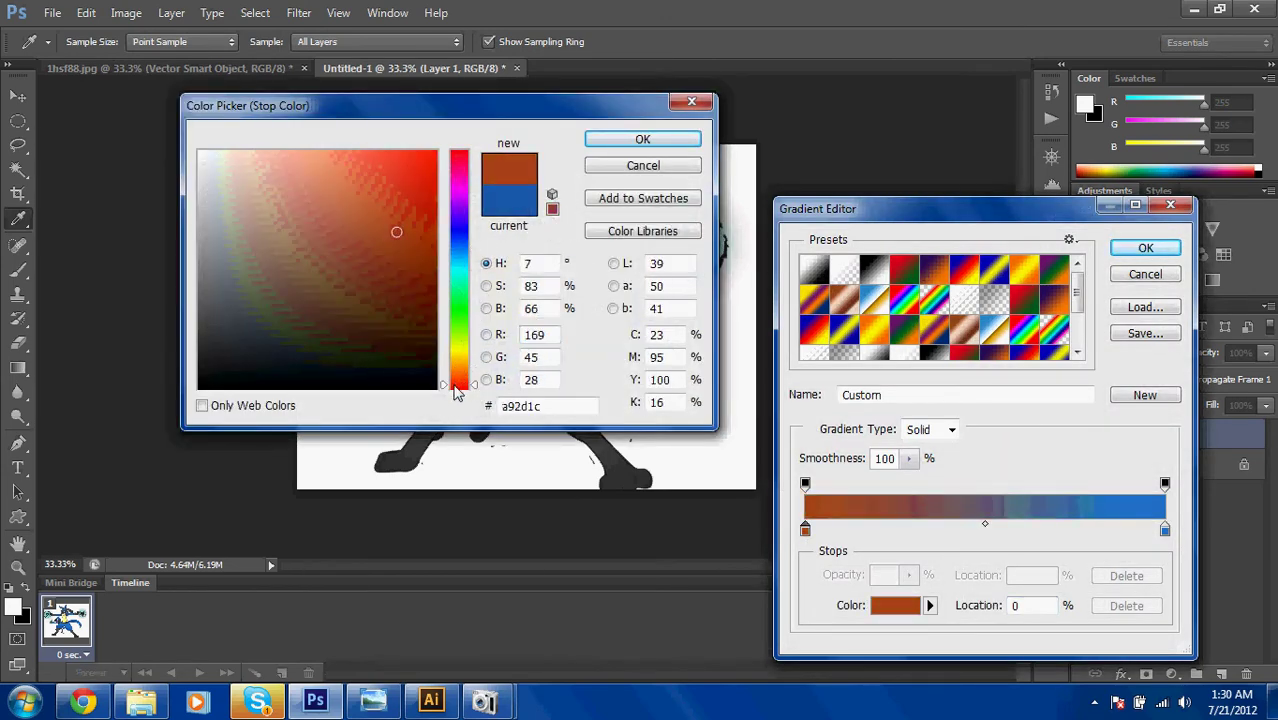
{"action": "left_click_drag", "start_coordinate": [389, 262], "coordinate": [675, 197]}
{"action": "left_click", "coordinate": [630, 140]}
{"action": "left_click", "coordinate": [1165, 529]}
{"action": "double_click", "coordinate": [1165, 529]}
{"action": "left_click", "coordinate": [642, 139]}
{"action": "left_click", "coordinate": [1145, 247]}
Try to fill the Background layer with the dark red-to-black radial gradient, and undo the fill.
{"action": "key", "text": "w"}
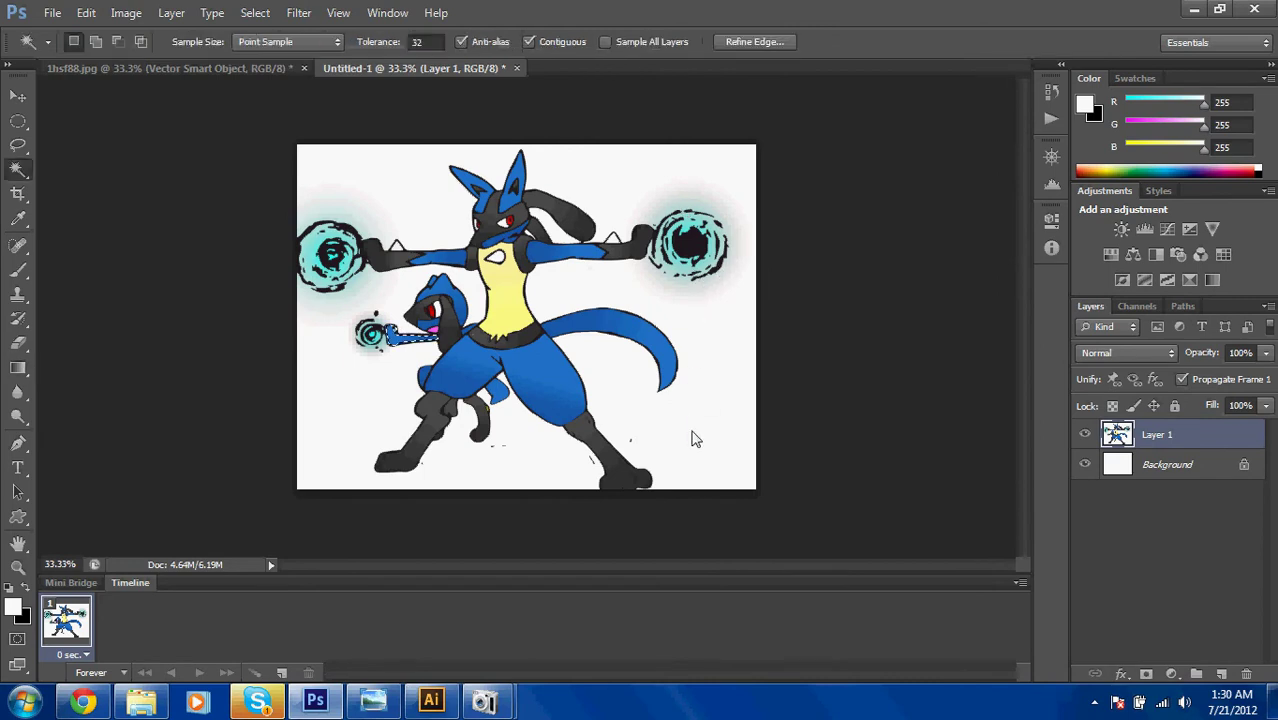
{"action": "left_click", "coordinate": [700, 436]}
{"action": "left_click", "coordinate": [1140, 466]}
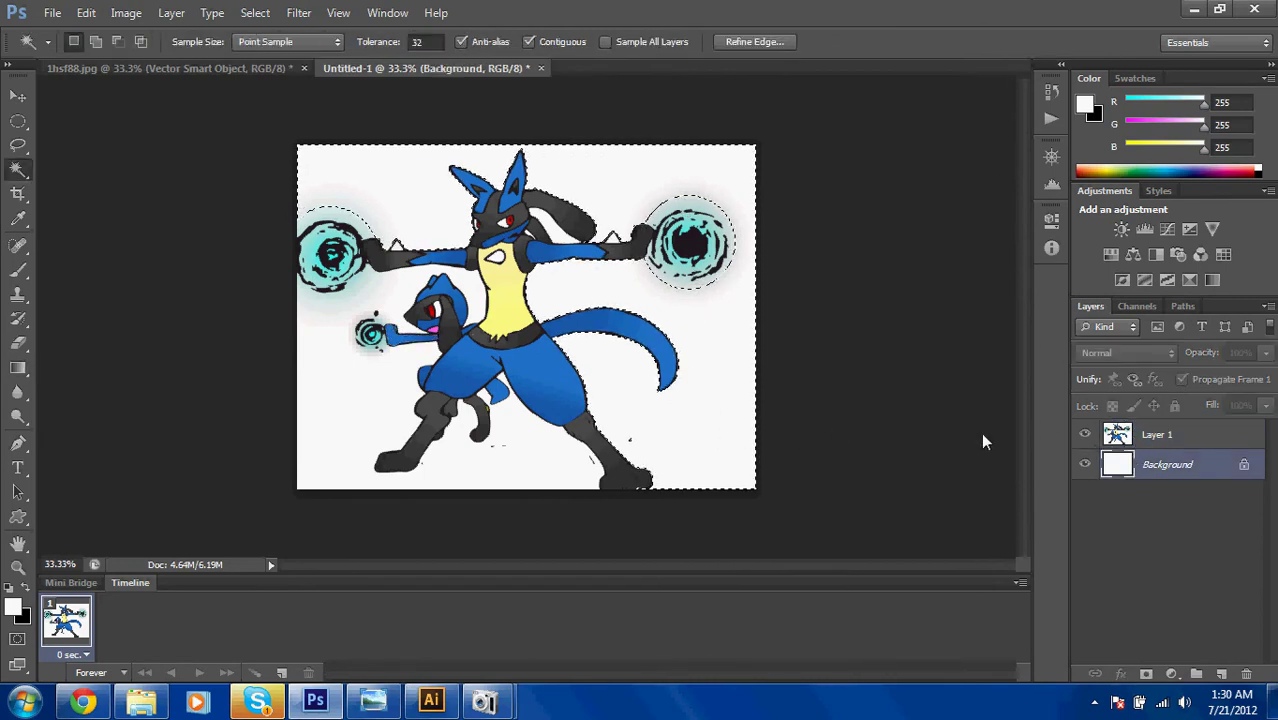
{"action": "key", "text": "ctrl+d"}
{"action": "key", "text": "g"}
{"action": "left_click_drag", "start_coordinate": [379, 420], "coordinate": [608, 236]}
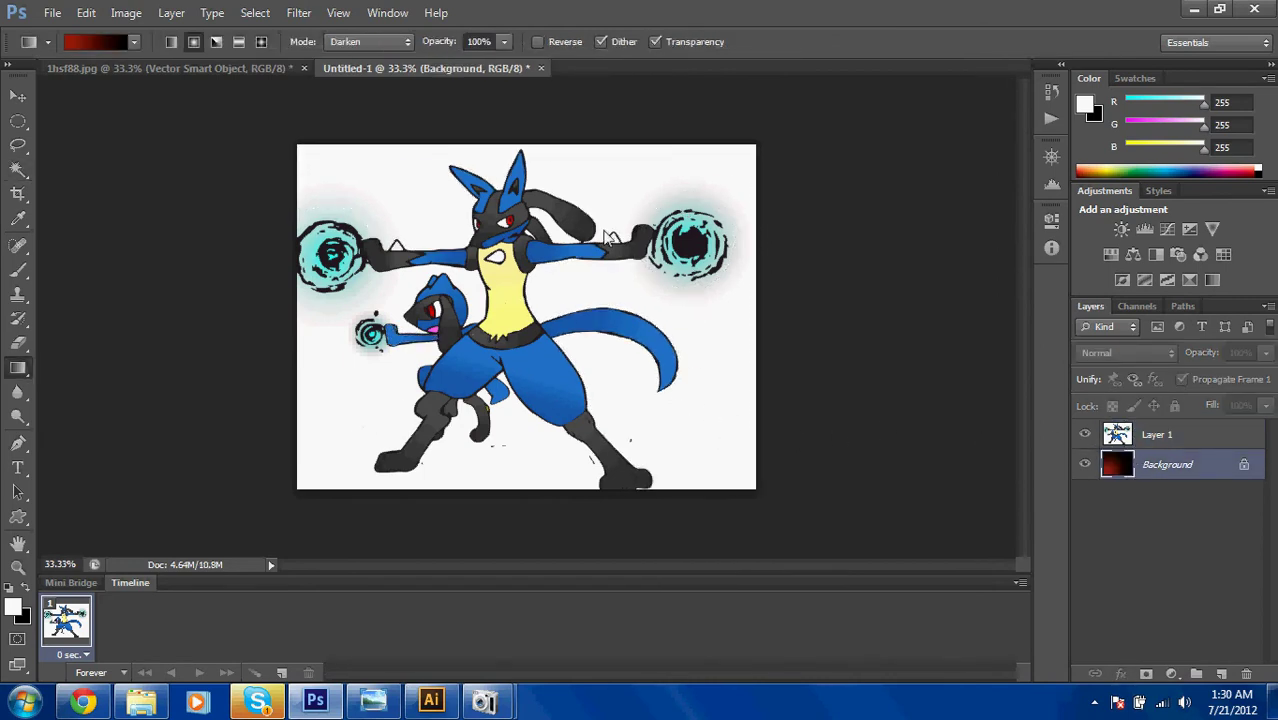
{"action": "key", "text": "ctrl+z"}
On Layer 1, select the white backdrop and the enclosed white gaps around the figures with the Magic Wand and delete them.
{"action": "left_click", "coordinate": [1150, 434]}
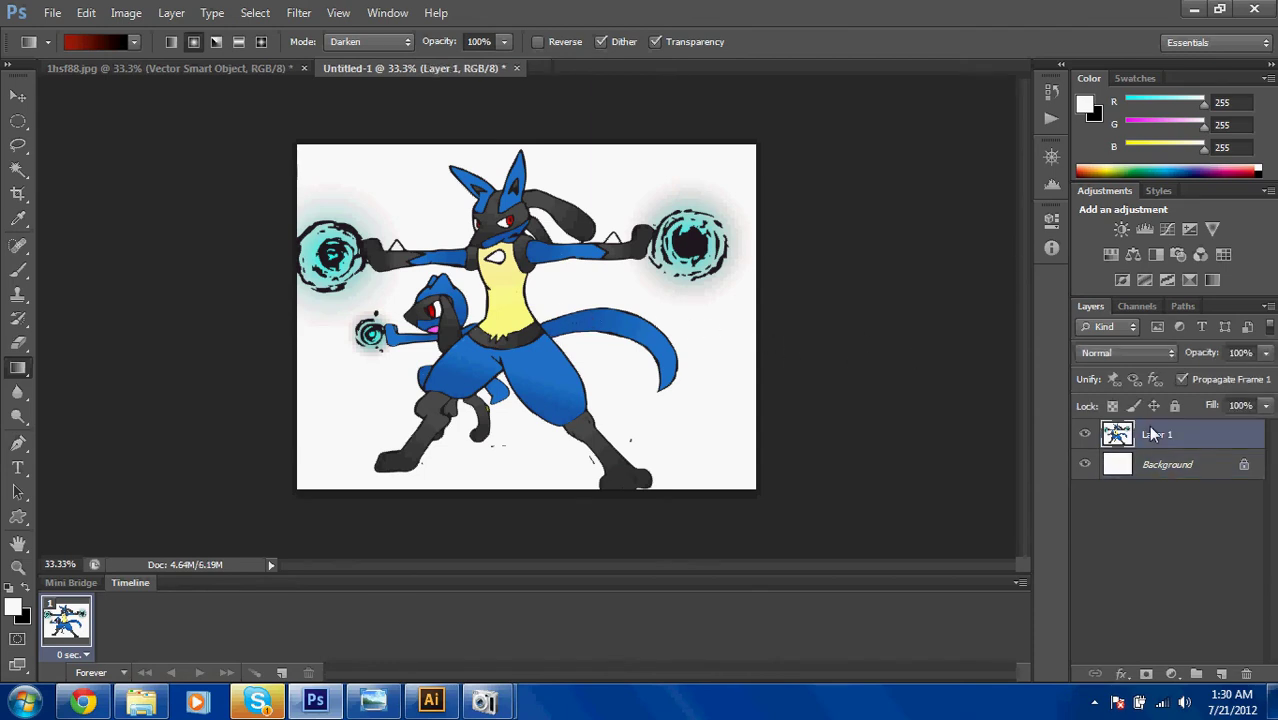
{"action": "key", "text": "w"}
{"action": "left_click", "coordinate": [728, 402]}
{"action": "left_click", "coordinate": [502, 482], "text": "shift"}
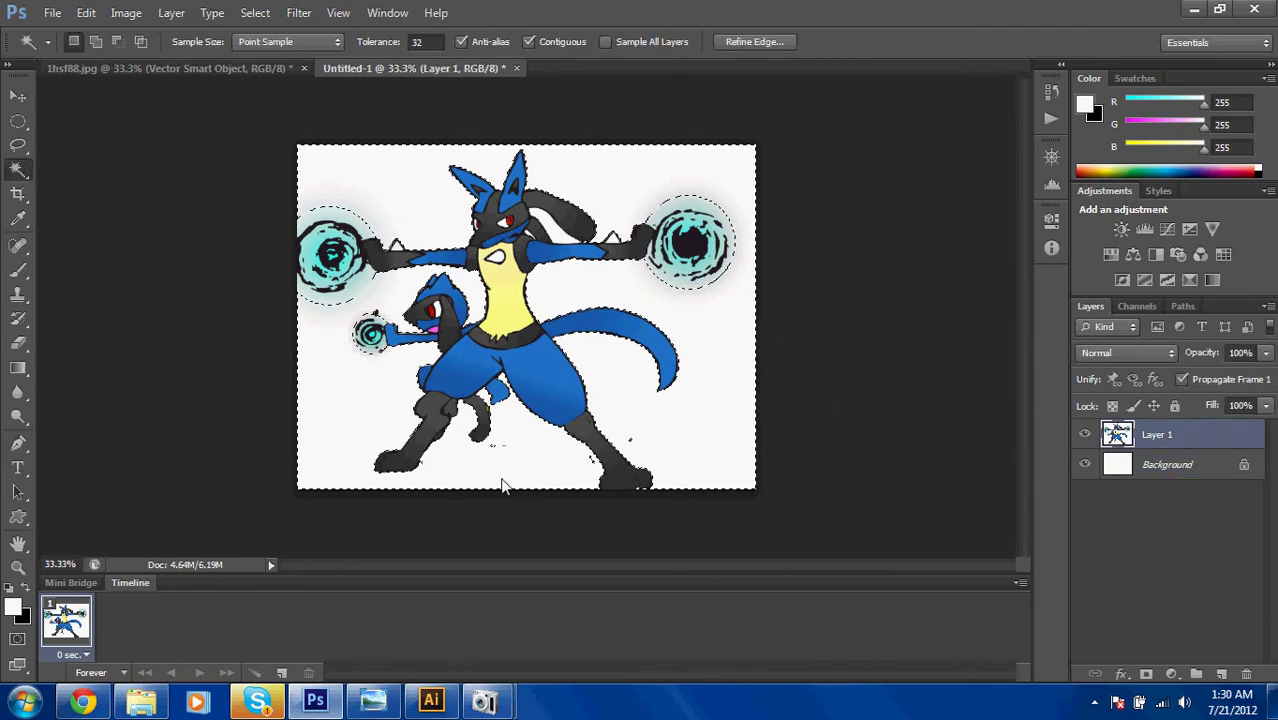
{"action": "left_click", "coordinate": [460, 428], "text": "shift"}
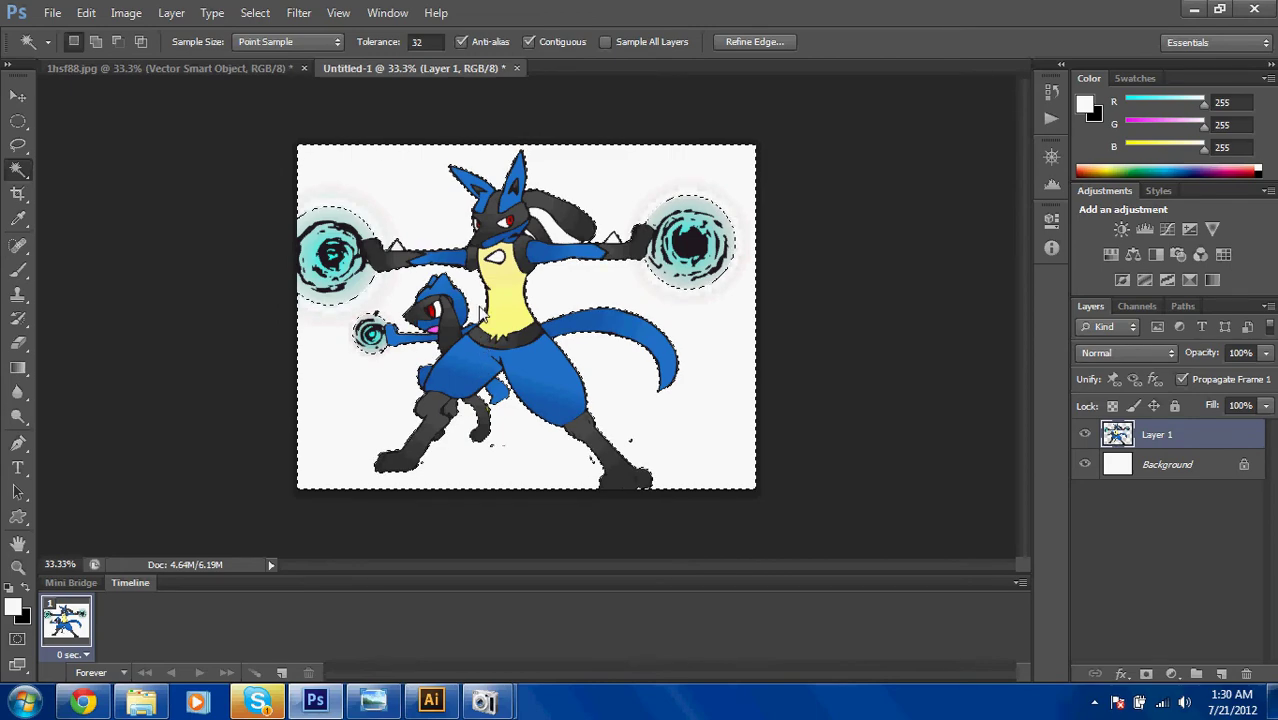
Fill the Background layer with the dark red-to-black radial gradient from the lower-left area towards the large figure's tail.
{"action": "left_click", "coordinate": [1174, 478]}
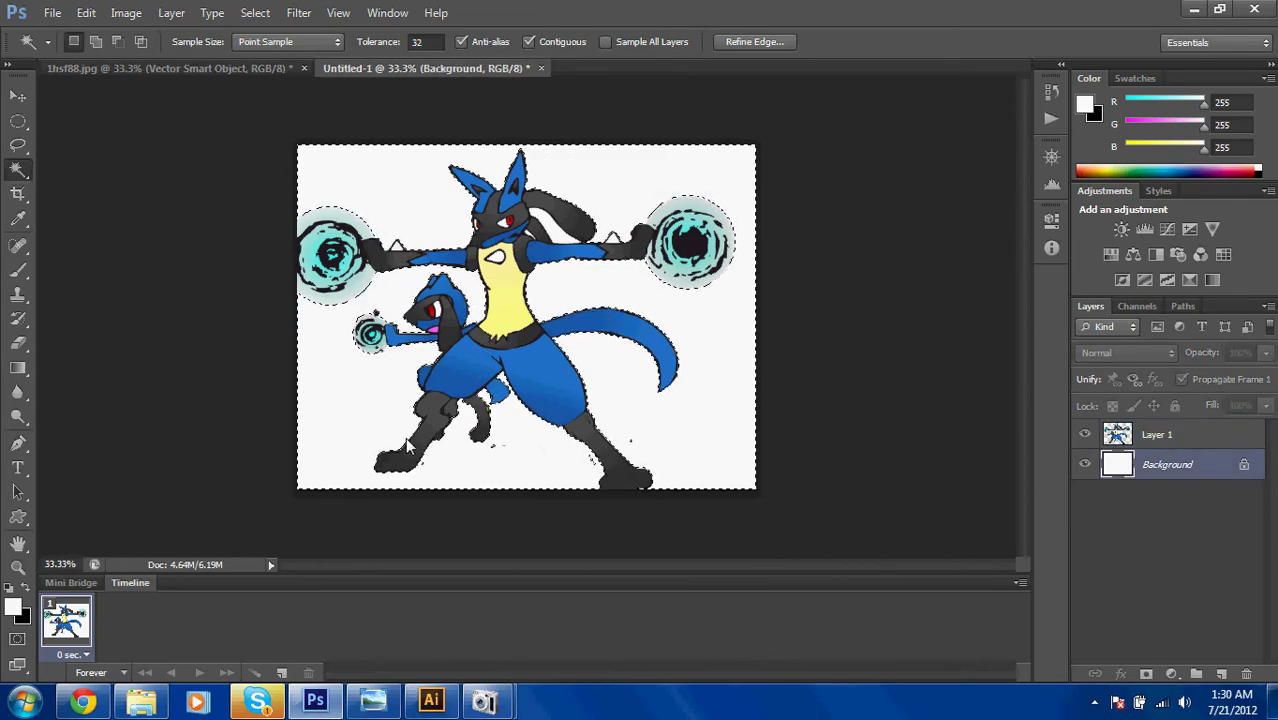
{"action": "key", "text": "ctrl+d"}
{"action": "key", "text": "g"}
{"action": "mouse_move", "coordinate": [342, 456]}
{"action": "left_mouse_down"}
{"action": "mouse_move", "coordinate": [605, 291]}
{"action": "mouse_move", "coordinate": [665, 350]}
{"action": "left_mouse_up"}
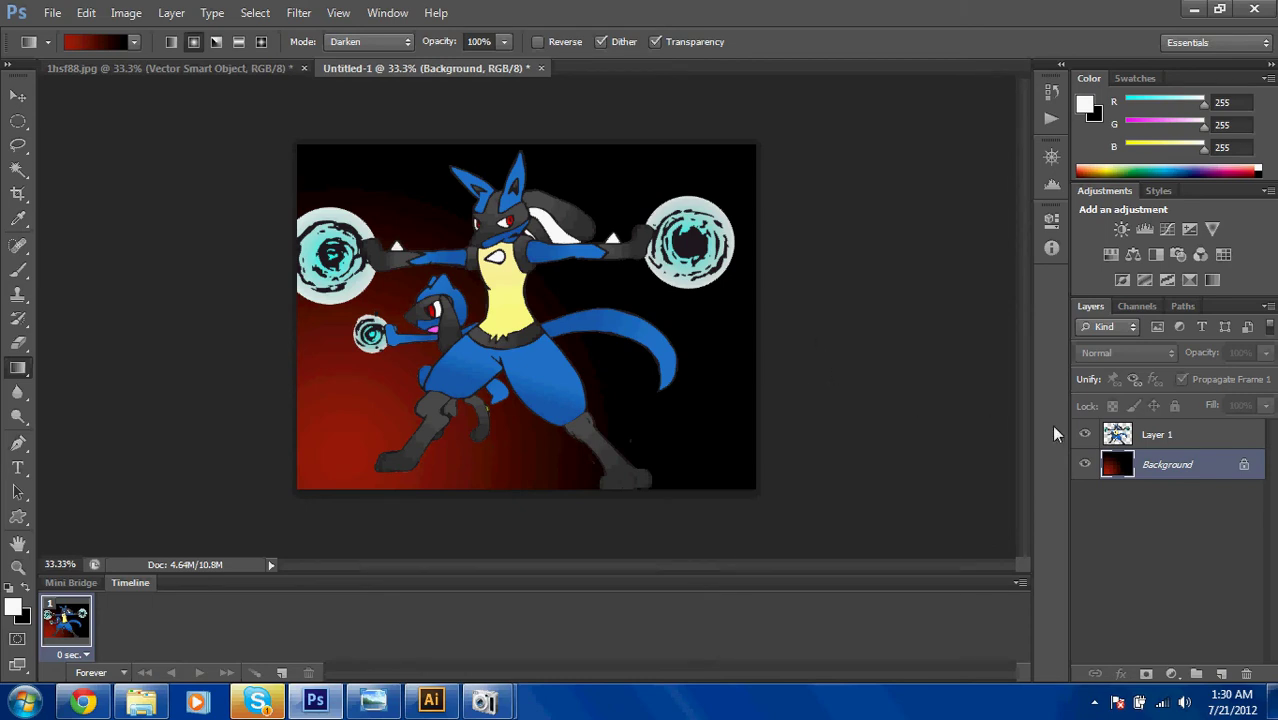
On Layer 1, select the pale halo of the energy sphere beside the large figure's right-hand fist and delete it.
{"action": "left_click", "coordinate": [1158, 445]}
{"action": "key", "text": "w"}
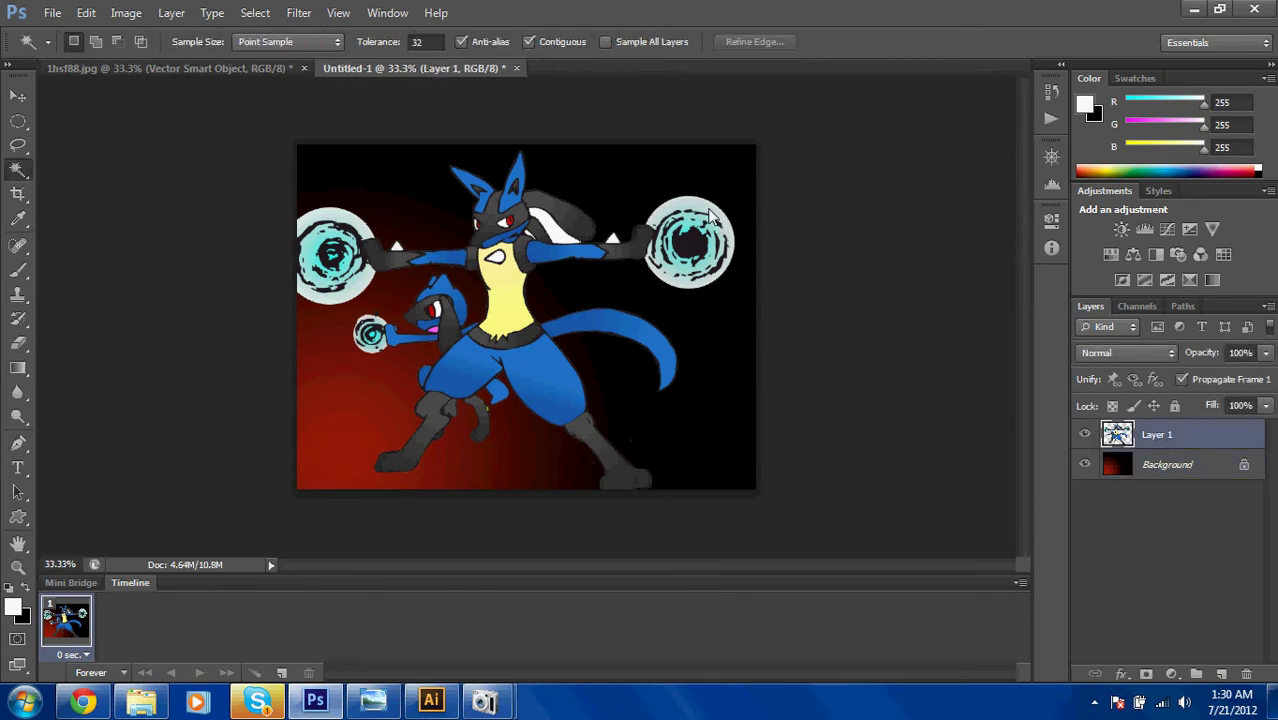
{"action": "left_click", "coordinate": [709, 212]}
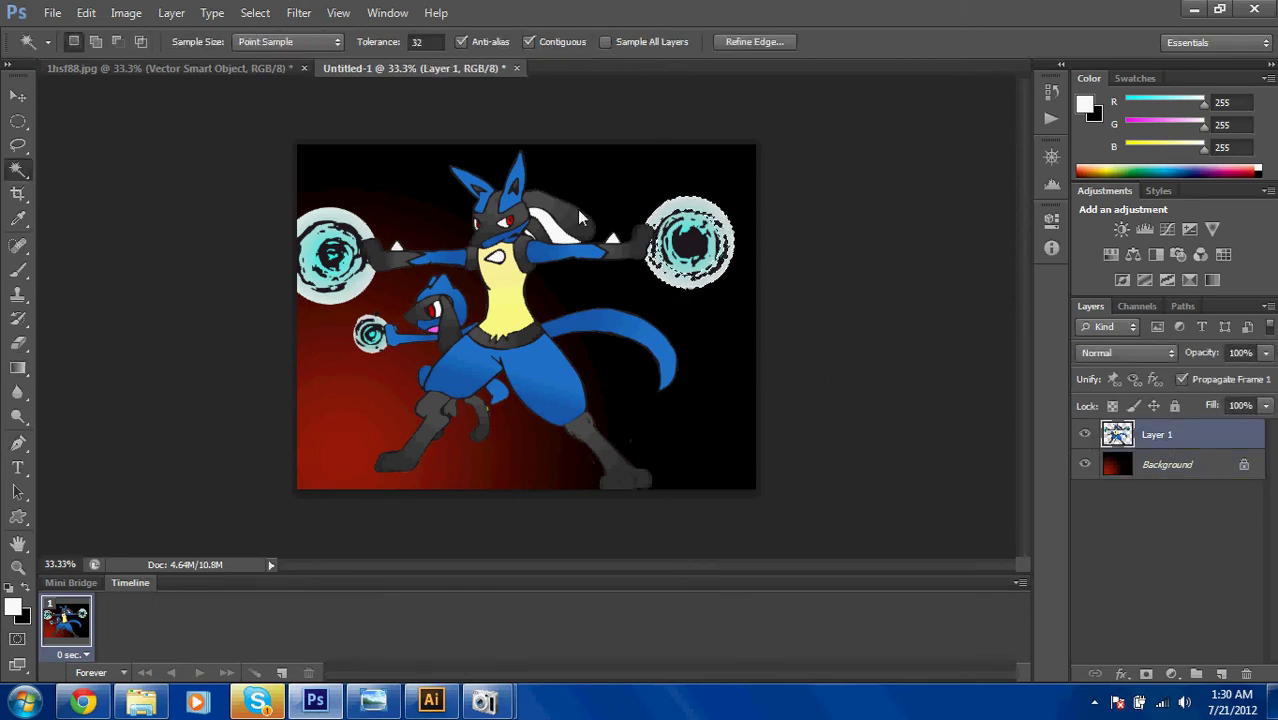
{"action": "key", "text": "Delete"}
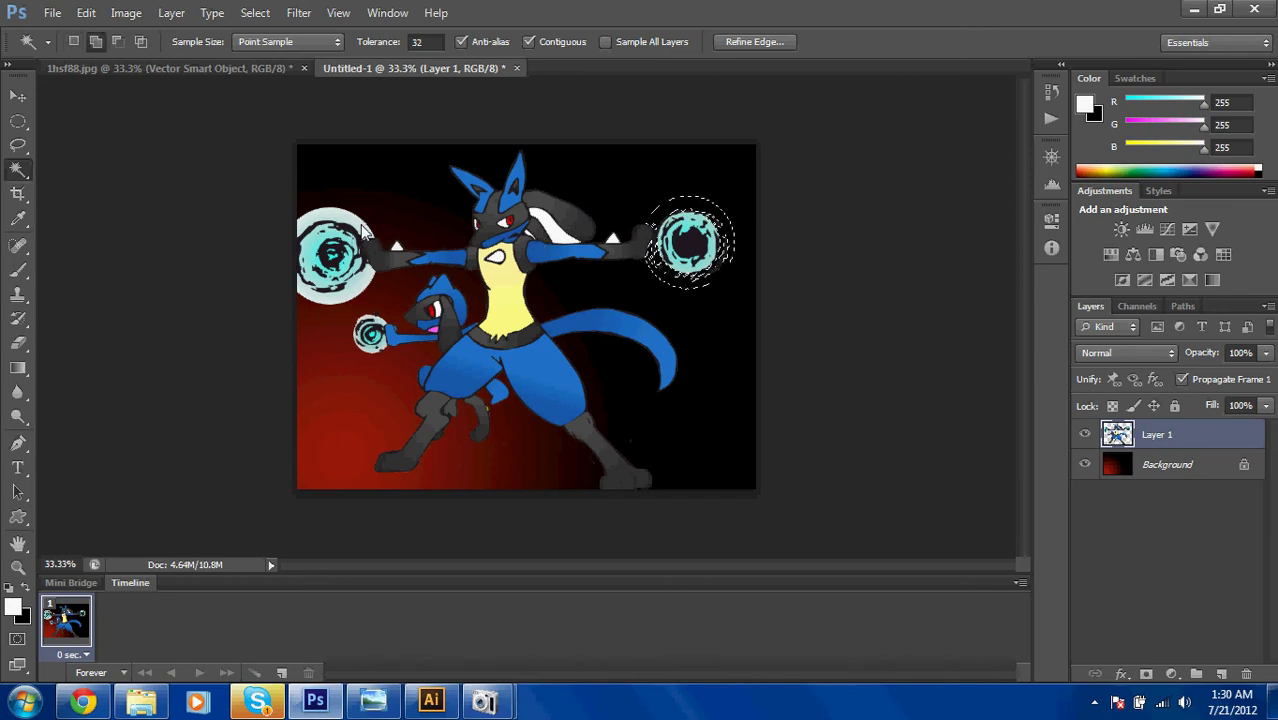
Delete the pale halo around the large energy sphere at the canvas's left edge and clear the selection.
{"action": "left_click", "coordinate": [336, 245], "text": "shift"}
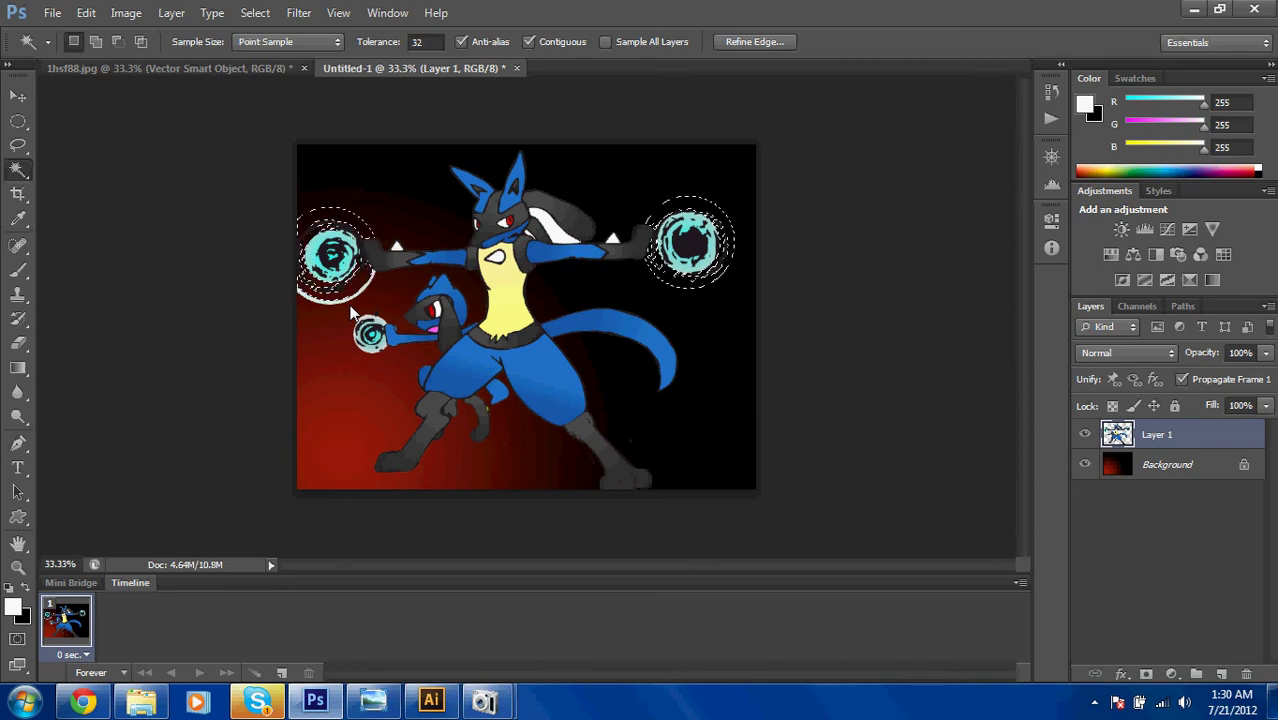
{"action": "left_click", "coordinate": [340, 310]}
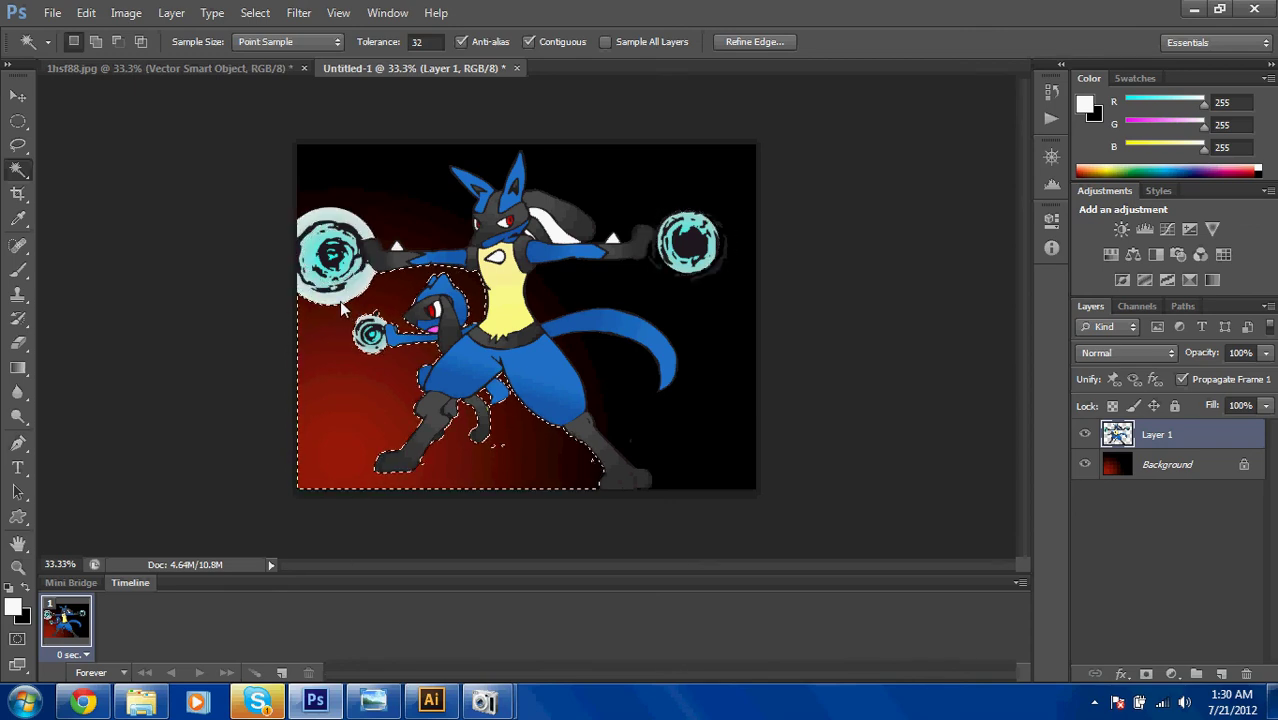
{"action": "left_click", "coordinate": [340, 295]}
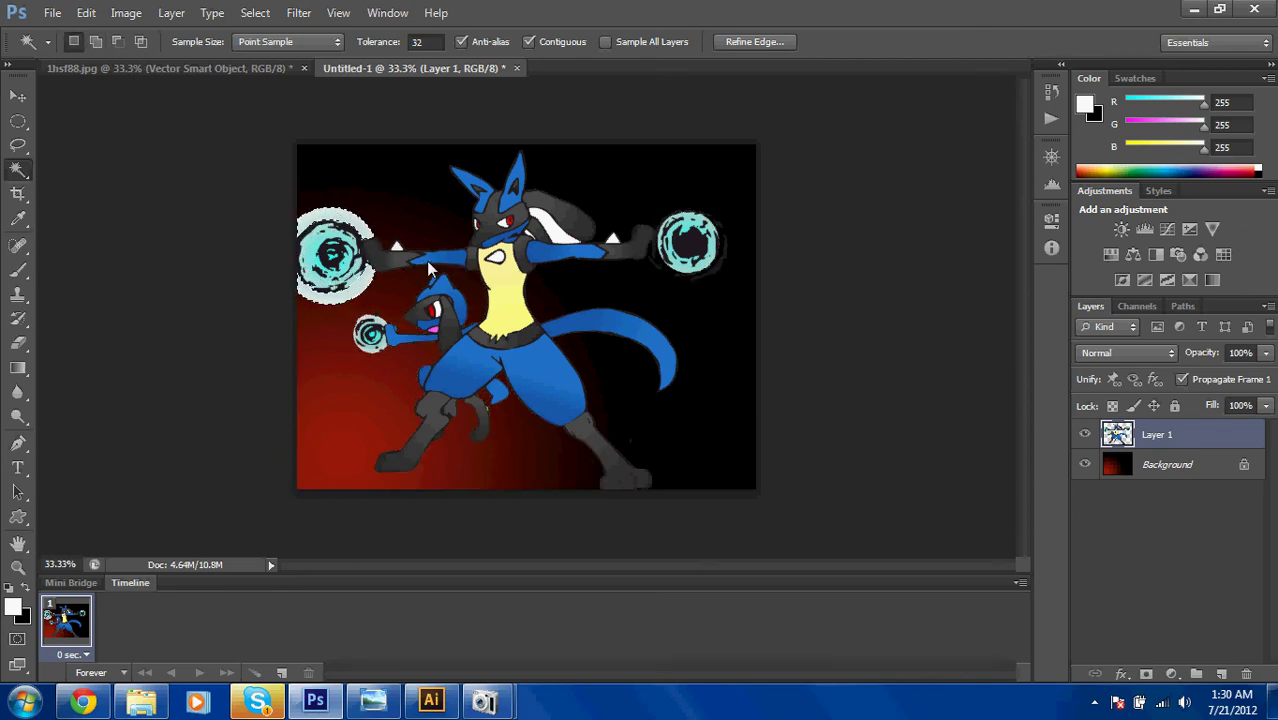
{"action": "key", "text": "Delete"}
{"action": "left_click", "coordinate": [702, 455]}
{"action": "key", "text": "ctrl+d"}
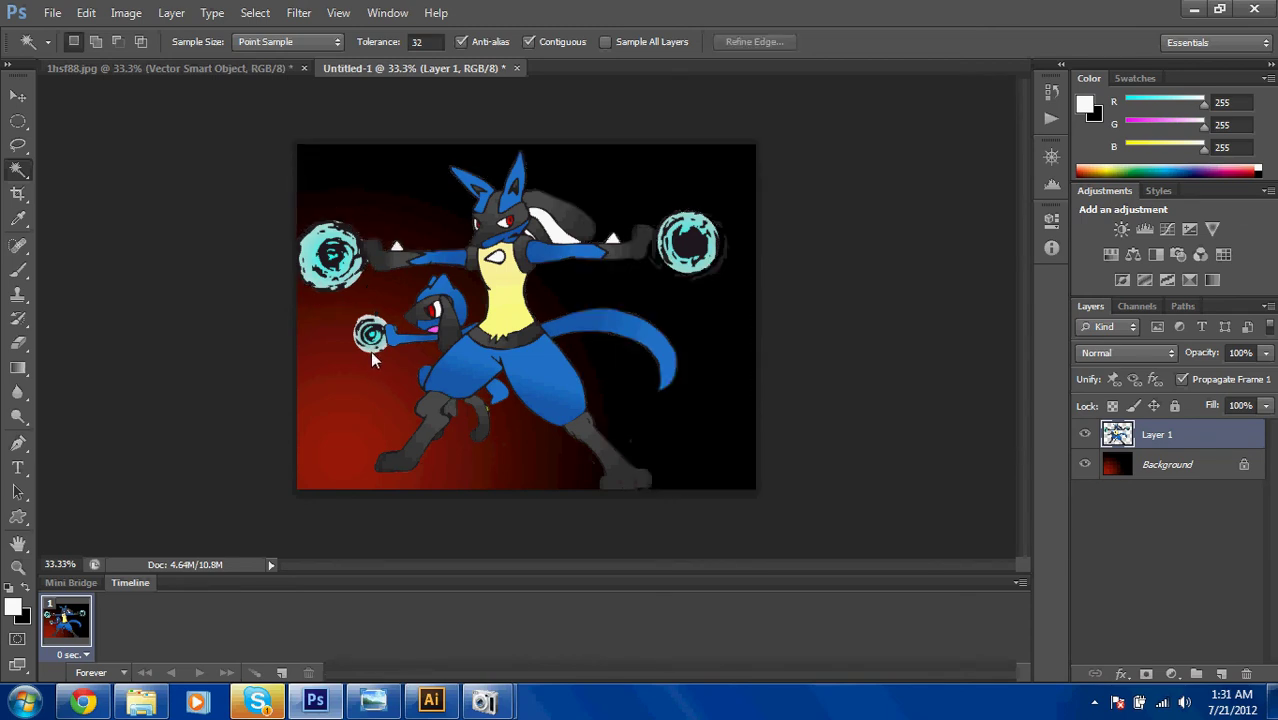
Delete the pale halo around the small figure's energy sphere and clear the selection.
{"action": "left_click", "coordinate": [370, 354]}
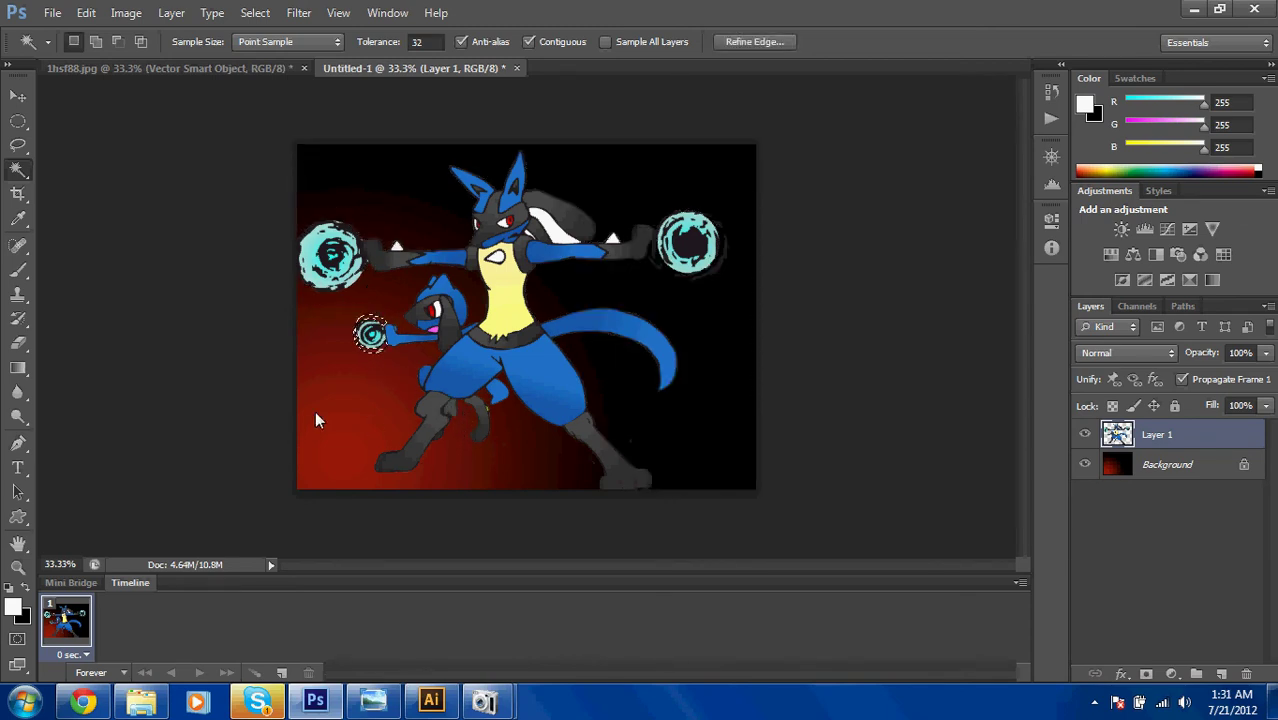
{"action": "key", "text": "Delete"}
{"action": "key", "text": "ctrl+d"}
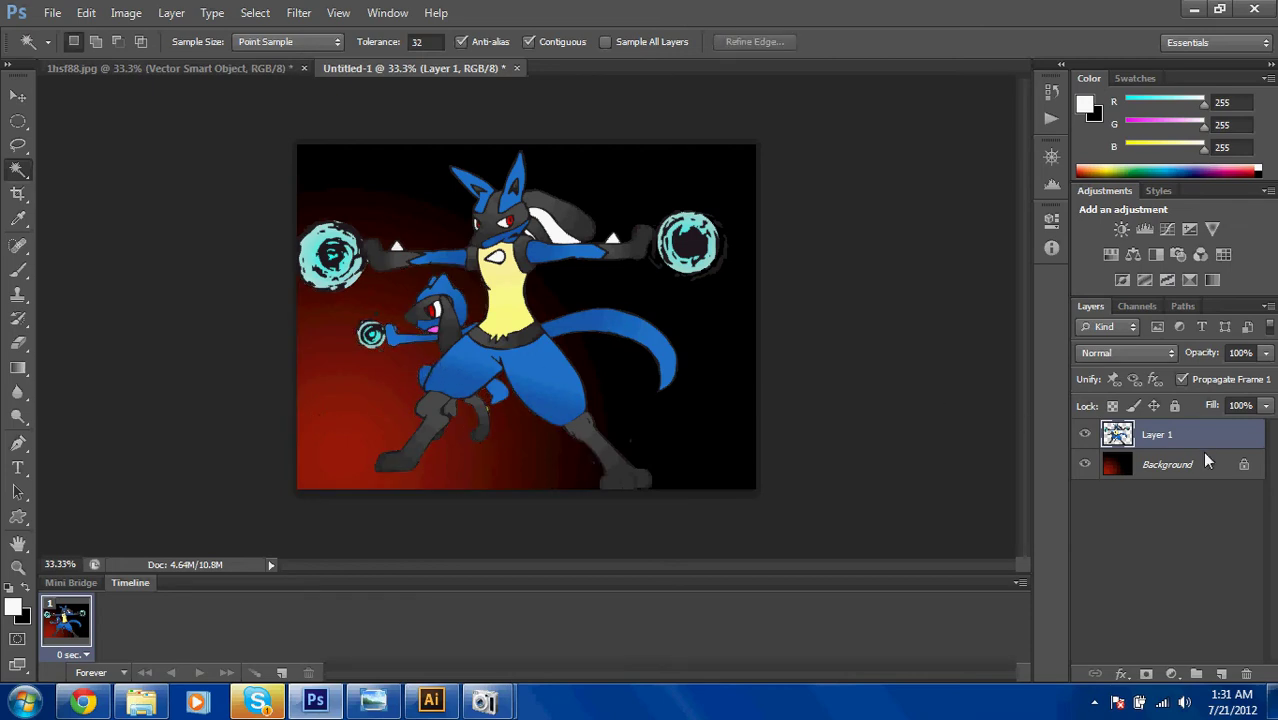
Try another radial gradient on the Background layer, running from below the right energy sphere to the lower-left corner.
{"action": "left_click", "coordinate": [1177, 466]}
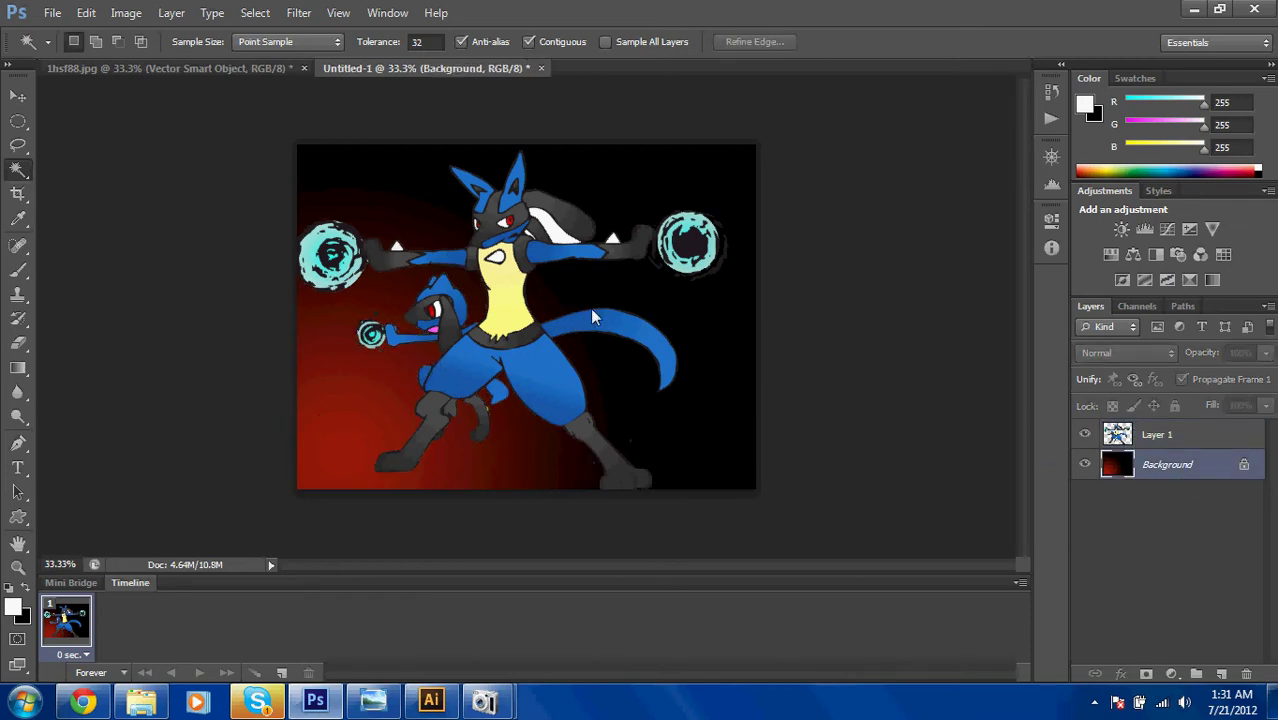
{"action": "key", "text": "g"}
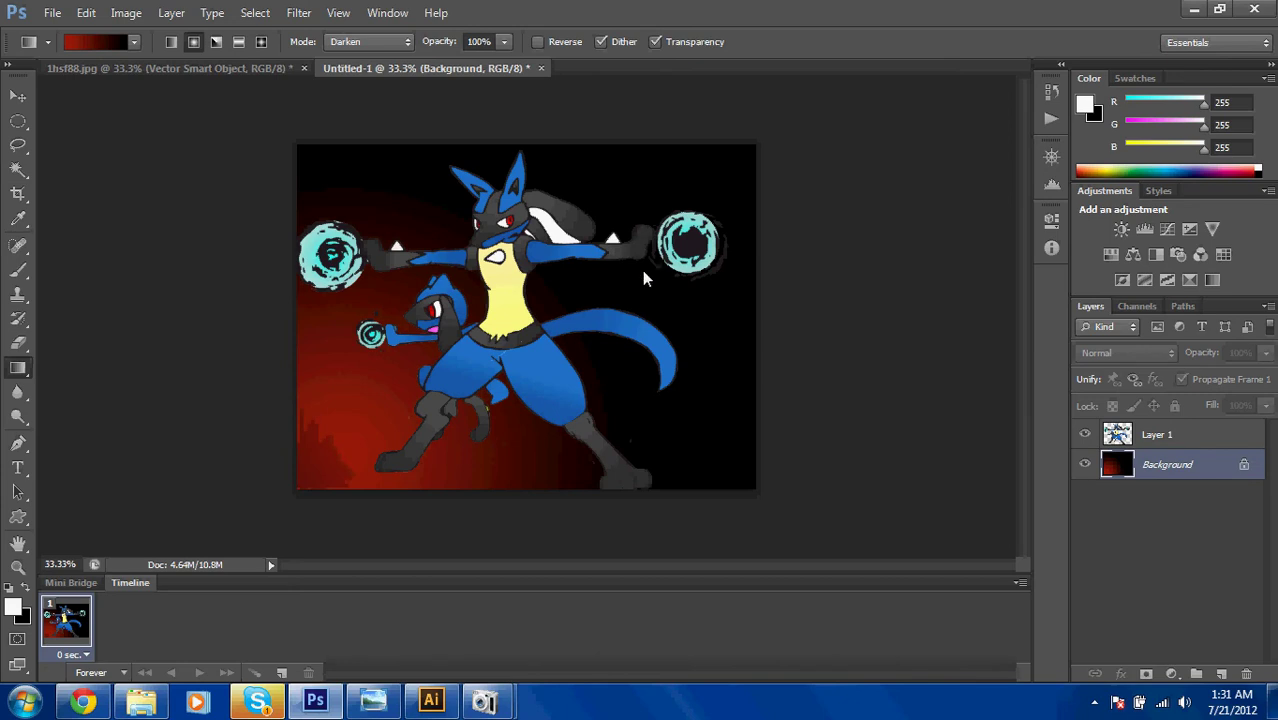
{"action": "left_click_drag", "start_coordinate": [642, 270], "coordinate": [354, 485]}
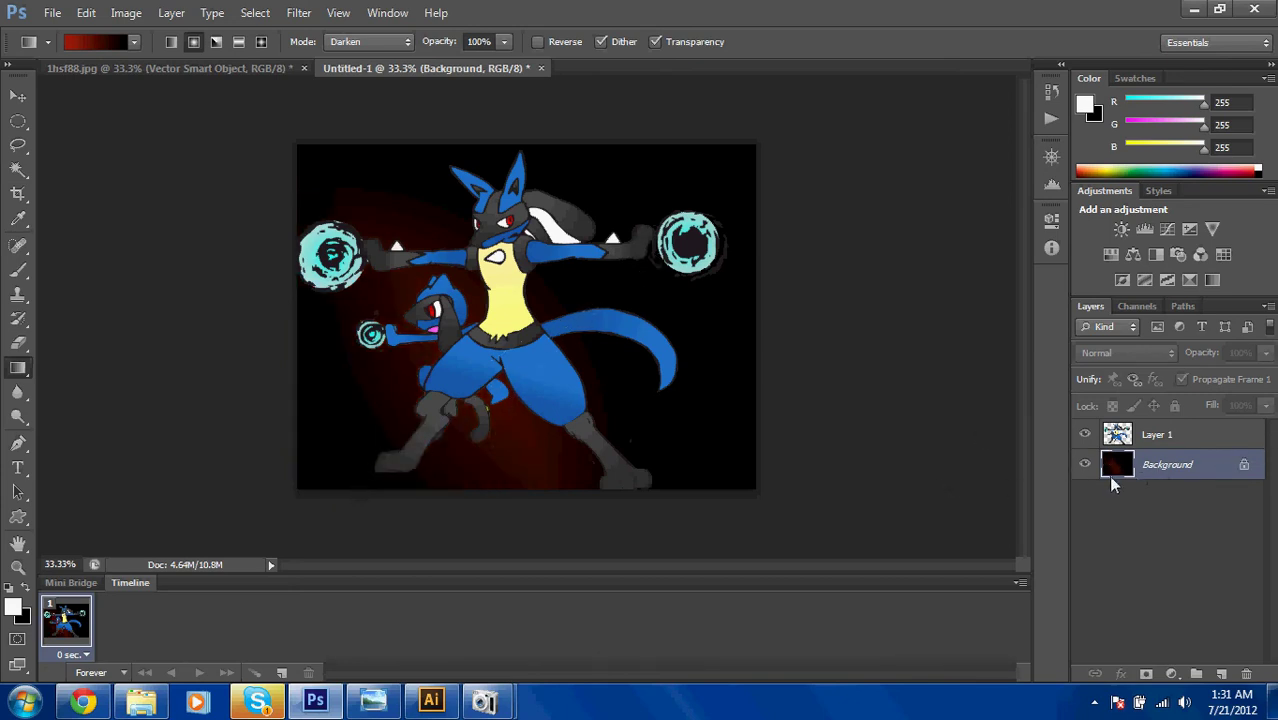
Paint the whole Background layer white with a 5000 px brush, and refill it with the dark red-to-black radial gradient.
{"action": "key", "text": "b"}
{"action": "right_click", "coordinate": [688, 436]}
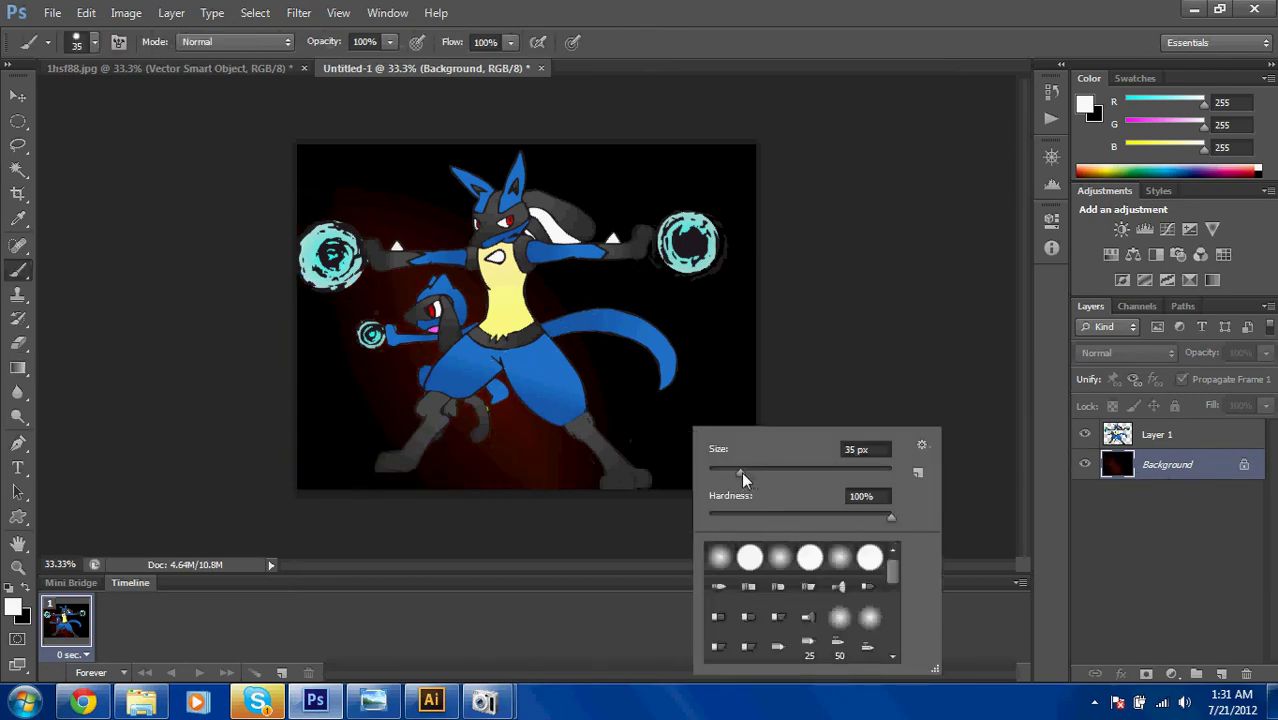
{"action": "left_click_drag", "start_coordinate": [742, 474], "coordinate": [899, 476]}
{"action": "left_click", "coordinate": [731, 368]}
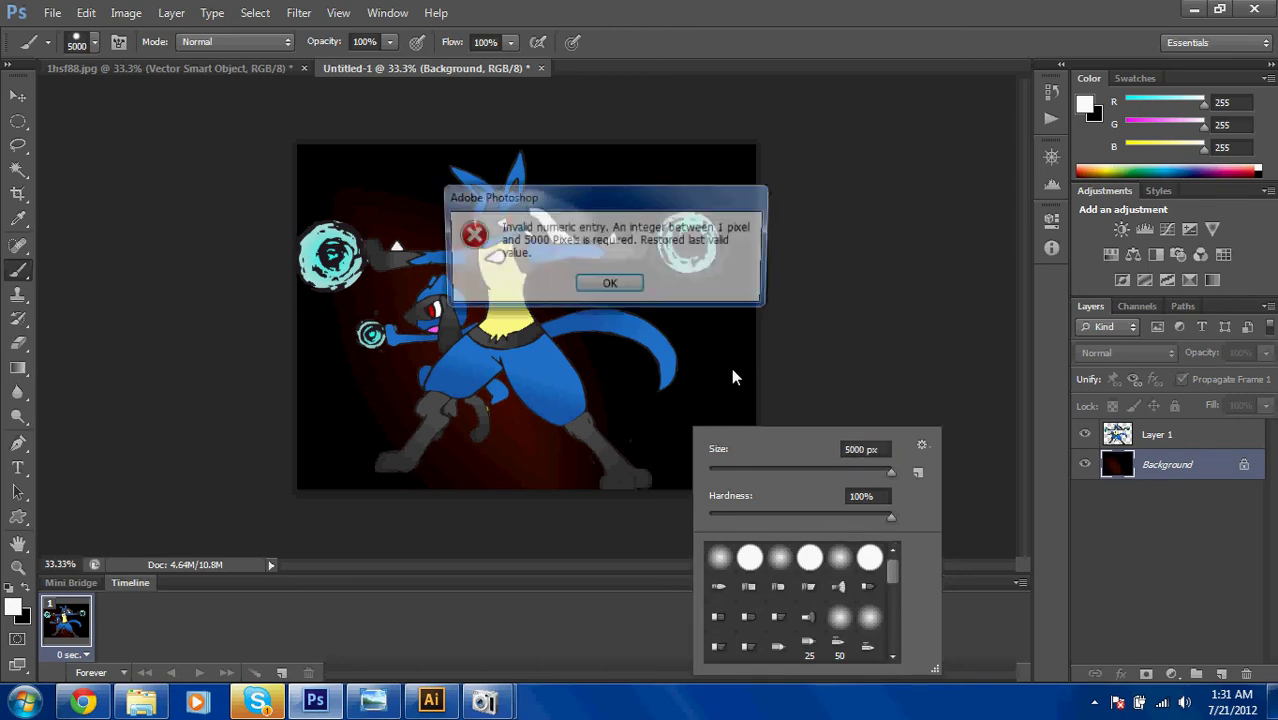
{"action": "left_click", "coordinate": [625, 283]}
{"action": "left_click", "coordinate": [596, 383]}
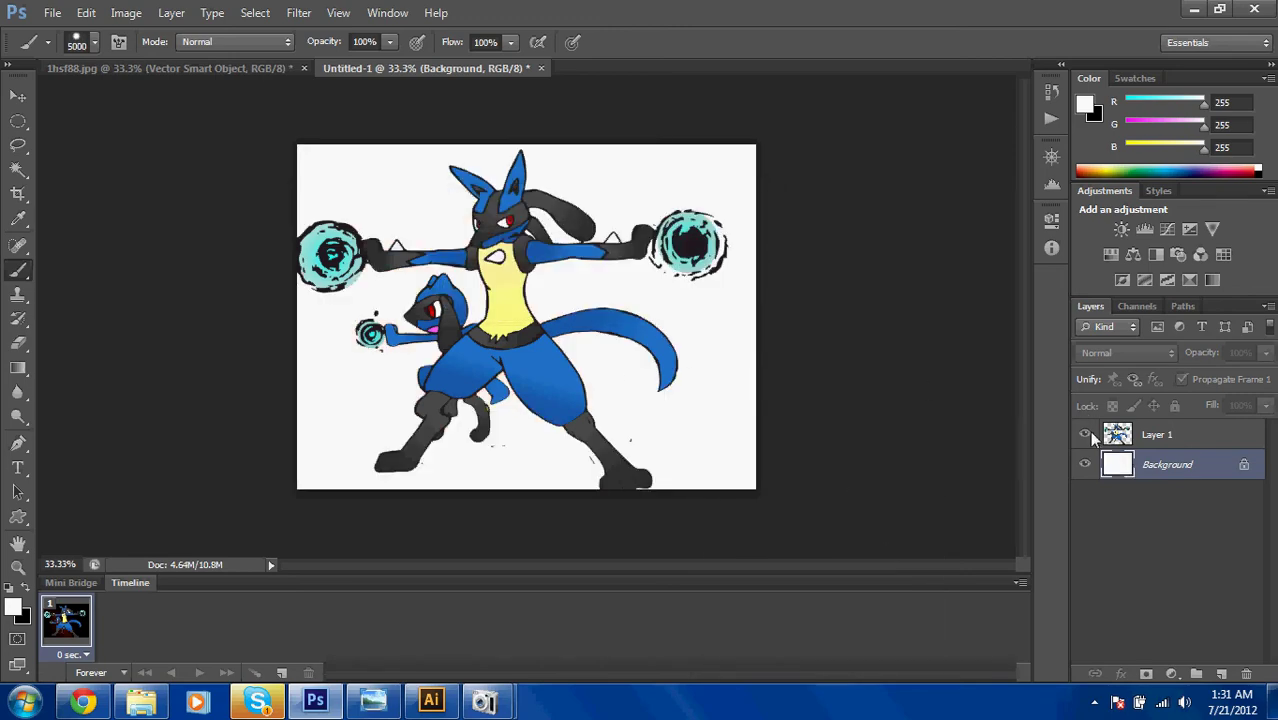
{"action": "key", "text": "g"}
{"action": "left_click_drag", "start_coordinate": [596, 272], "coordinate": [598, 271]}
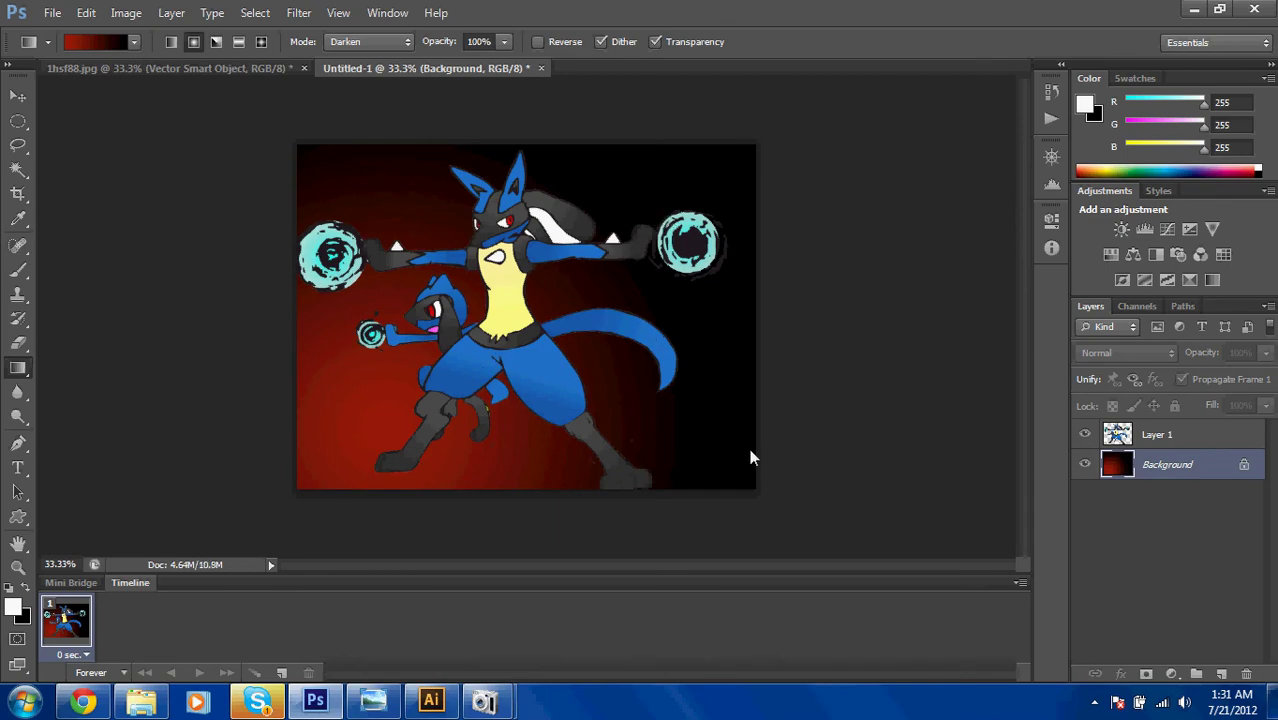
Add a new empty layer and place it between Layer 1 and the Background layer.
{"action": "left_click", "coordinate": [1146, 439]}
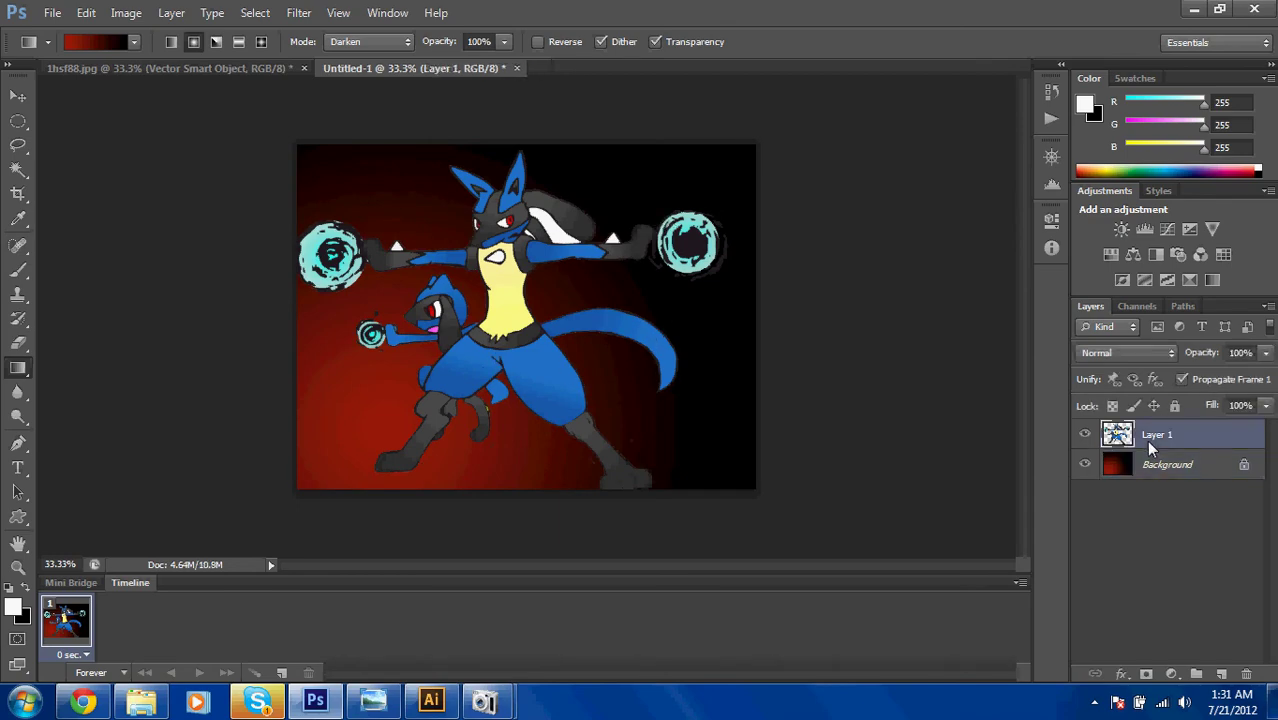
{"action": "key", "text": "ctrl+n"}
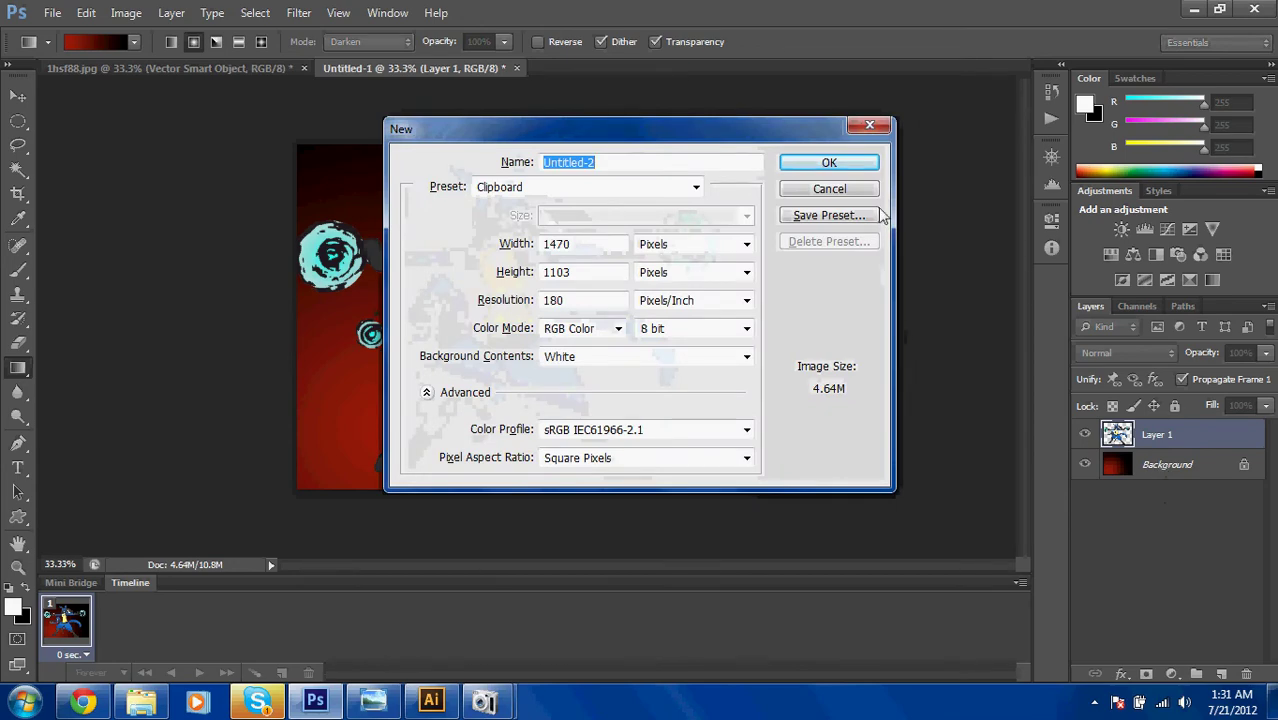
{"action": "left_click", "coordinate": [852, 190]}
{"action": "left_click", "coordinate": [1221, 674]}
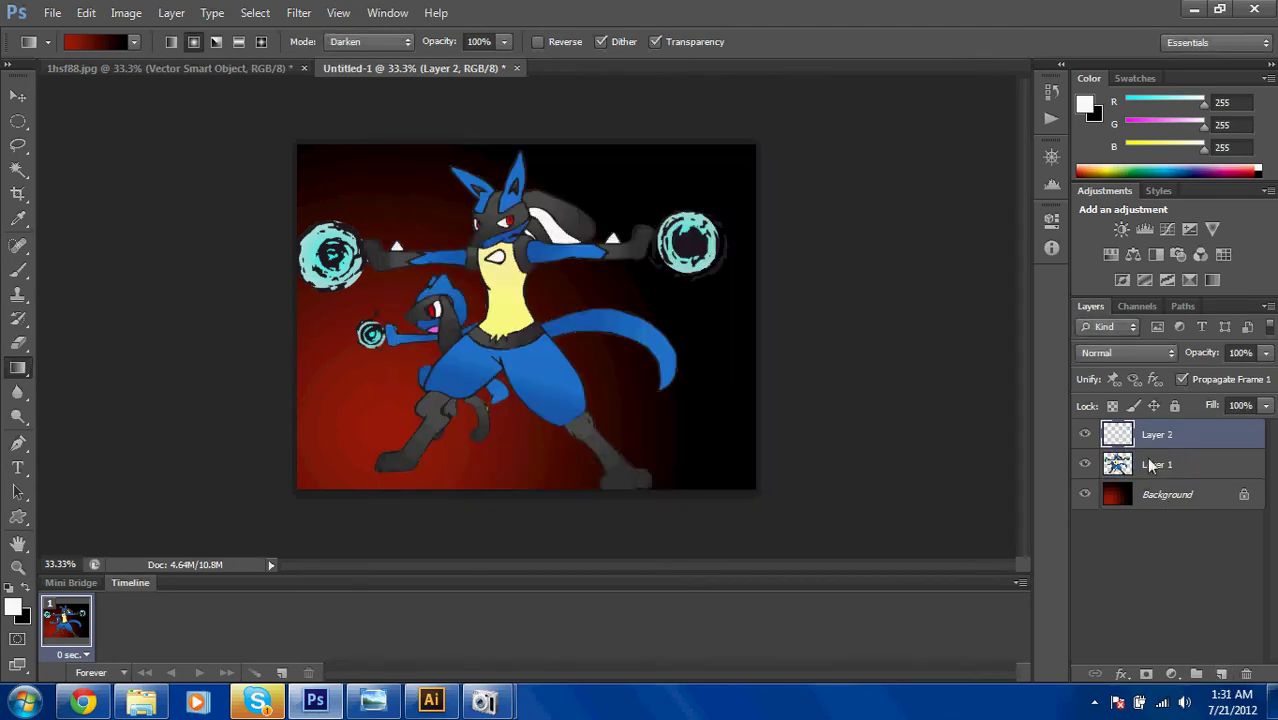
{"action": "left_click_drag", "start_coordinate": [1147, 438], "coordinate": [1157, 485]}
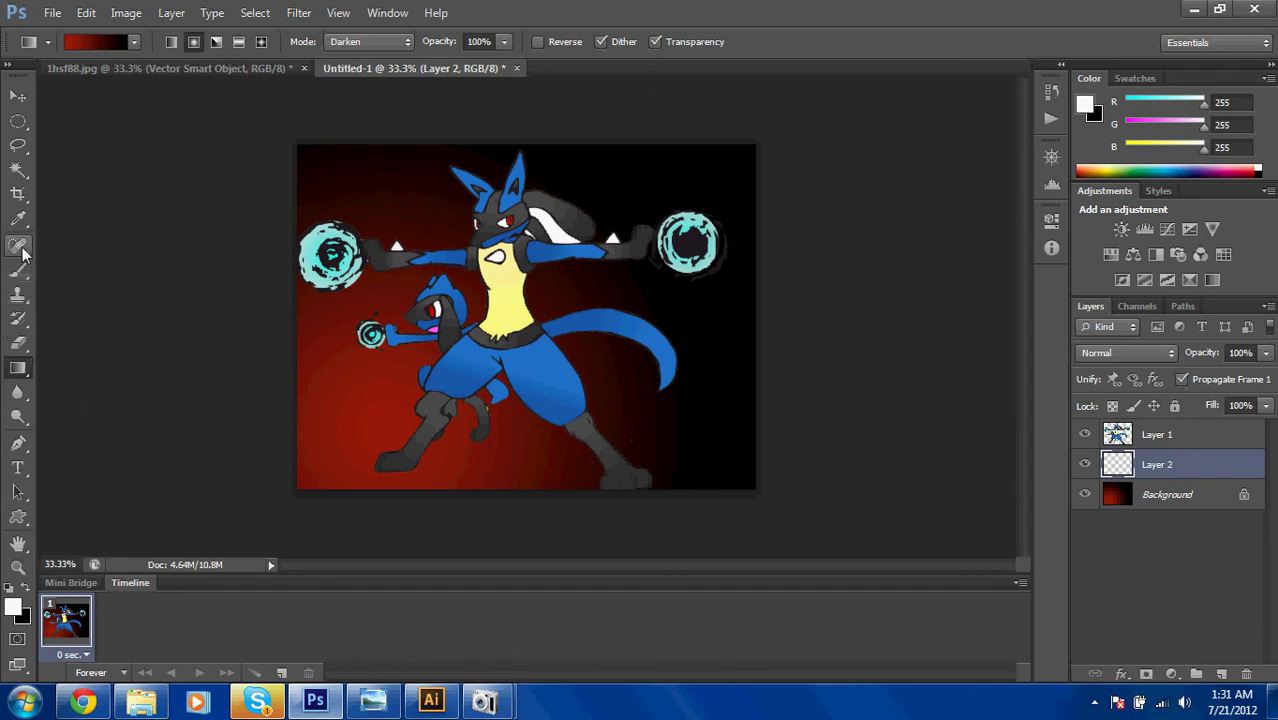
Draw a slightly sloping 1 px white line about 1749 px wide behind the figures' legs, and rasterize its shape layer.
{"action": "left_click", "coordinate": [30, 517]}
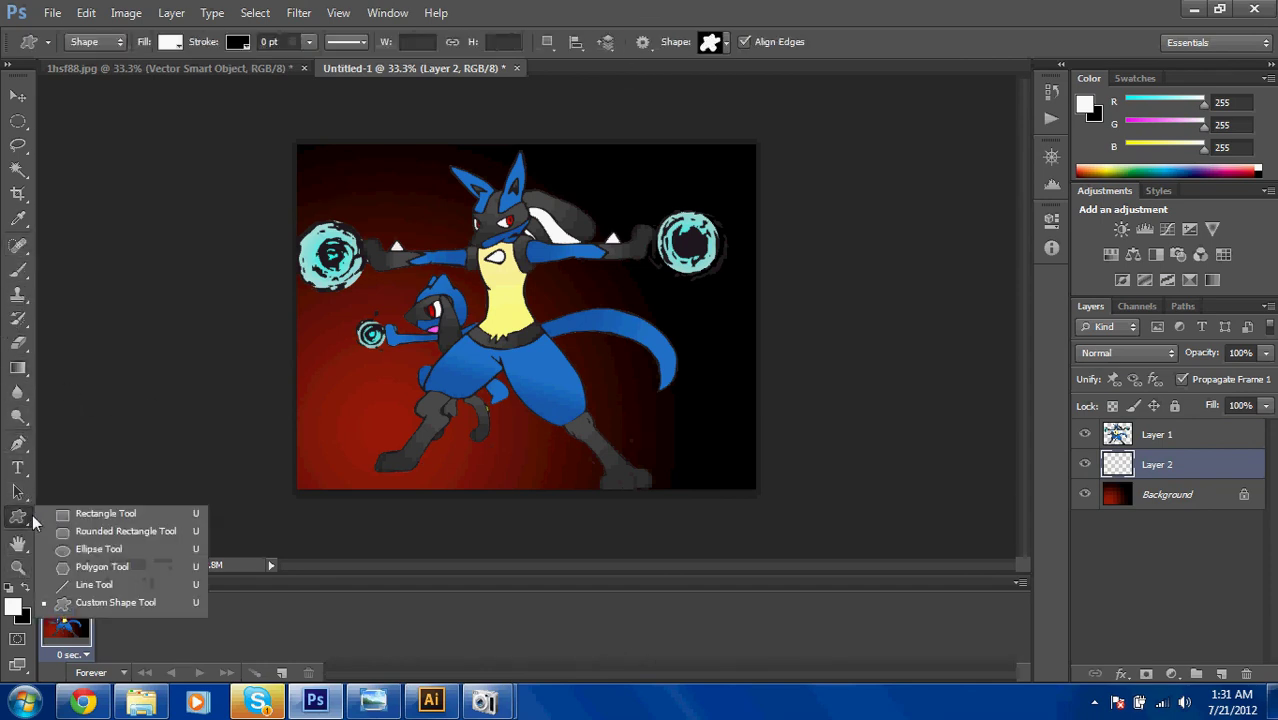
{"action": "left_click", "coordinate": [113, 585]}
{"action": "left_click_drag", "start_coordinate": [263, 391], "coordinate": [810, 443]}
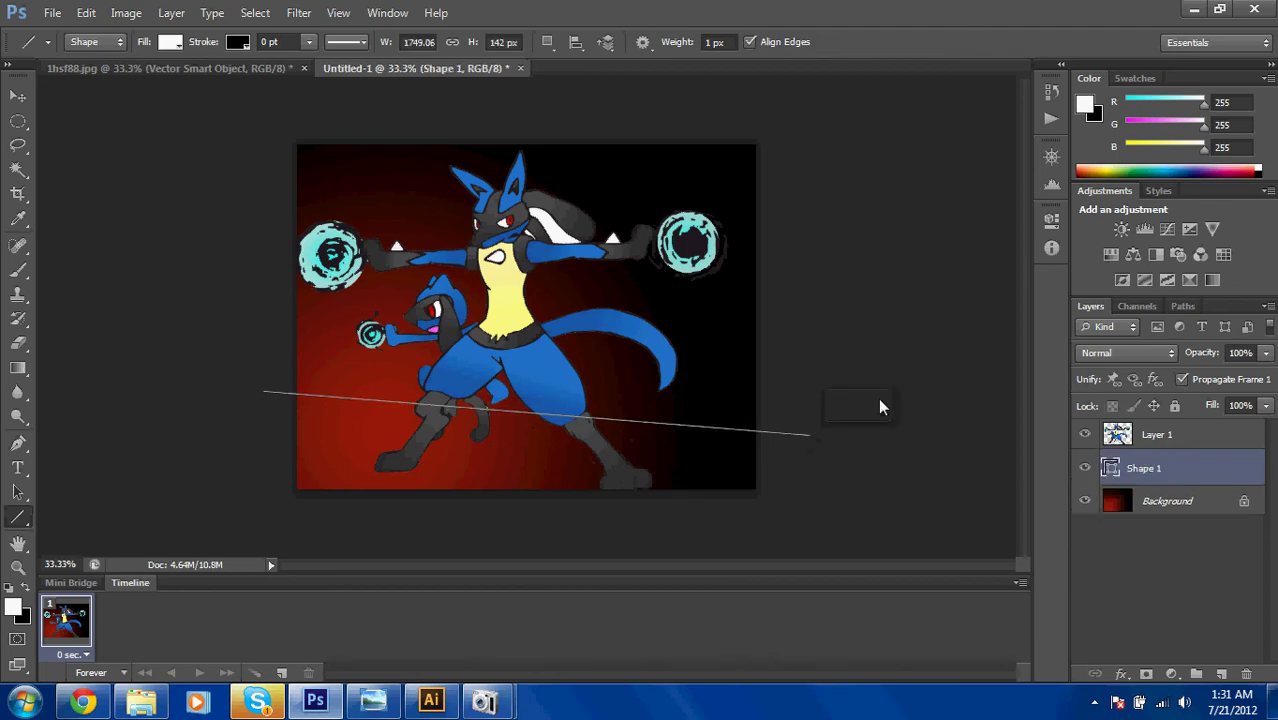
{"action": "right_click", "coordinate": [1147, 475]}
{"action": "left_click", "coordinate": [1036, 176]}
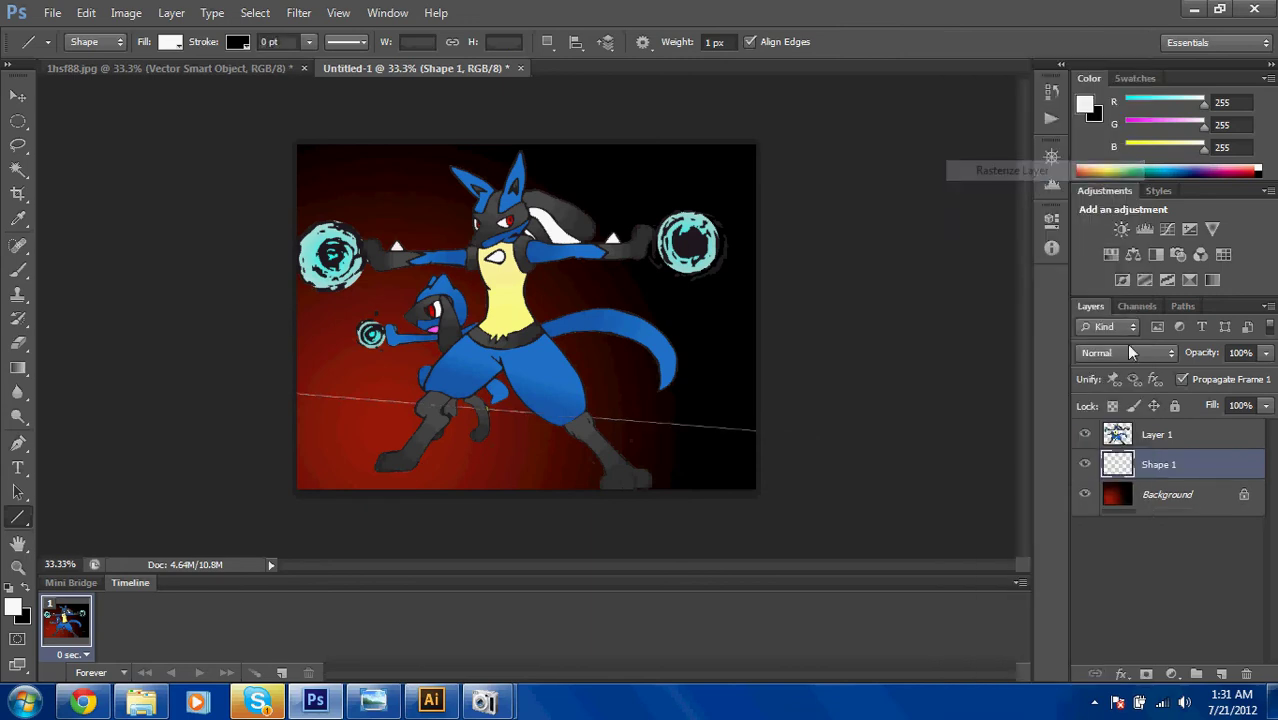
Select the area below the white ground line on the Shape 1 layer and load the blue gradient preset as the fill.
{"action": "key", "text": "w"}
{"action": "left_click", "coordinate": [363, 453]}
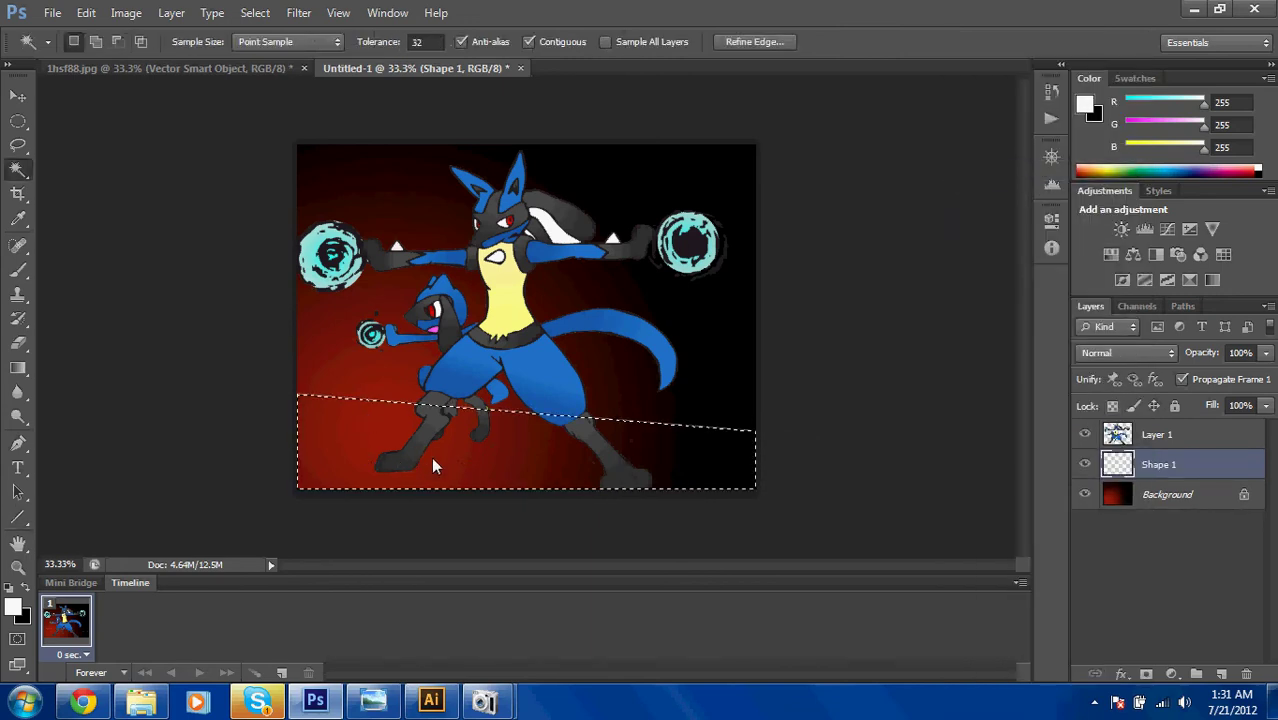
{"action": "key", "text": "g"}
{"action": "left_click", "coordinate": [134, 47]}
{"action": "double_click", "coordinate": [121, 111]}
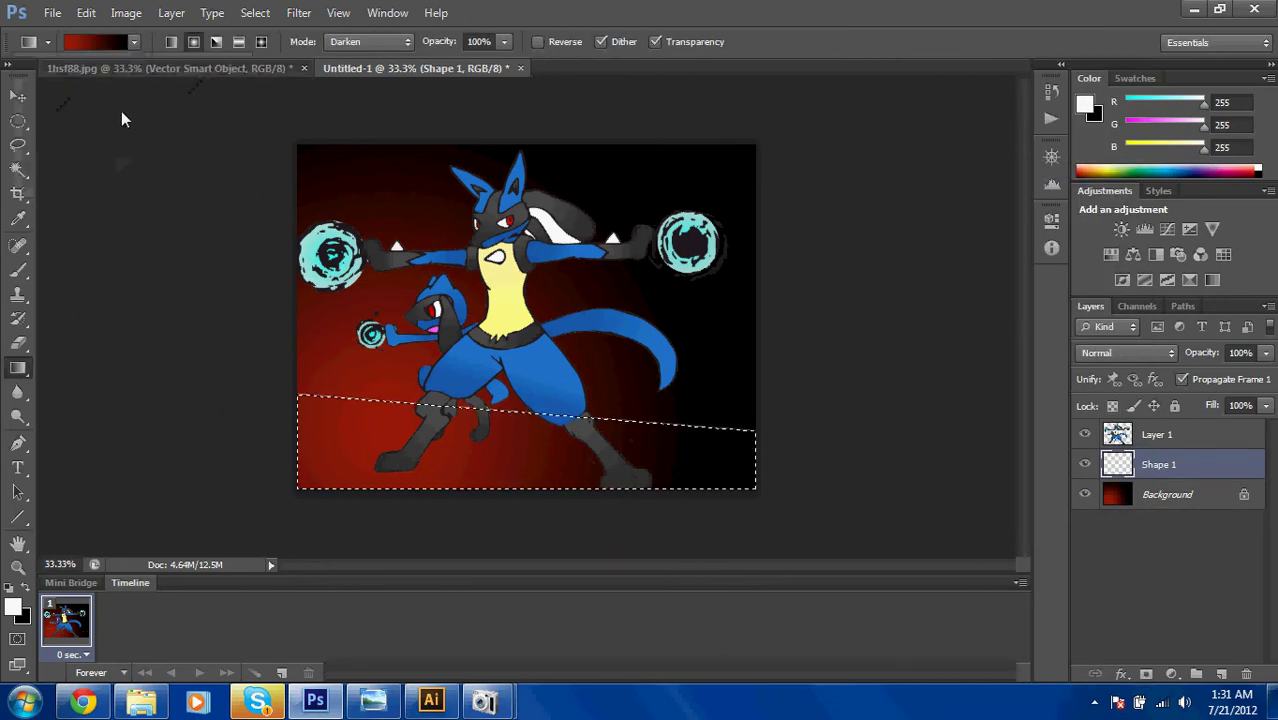
{"action": "left_click", "coordinate": [134, 47]}
{"action": "left_click", "coordinate": [110, 175]}
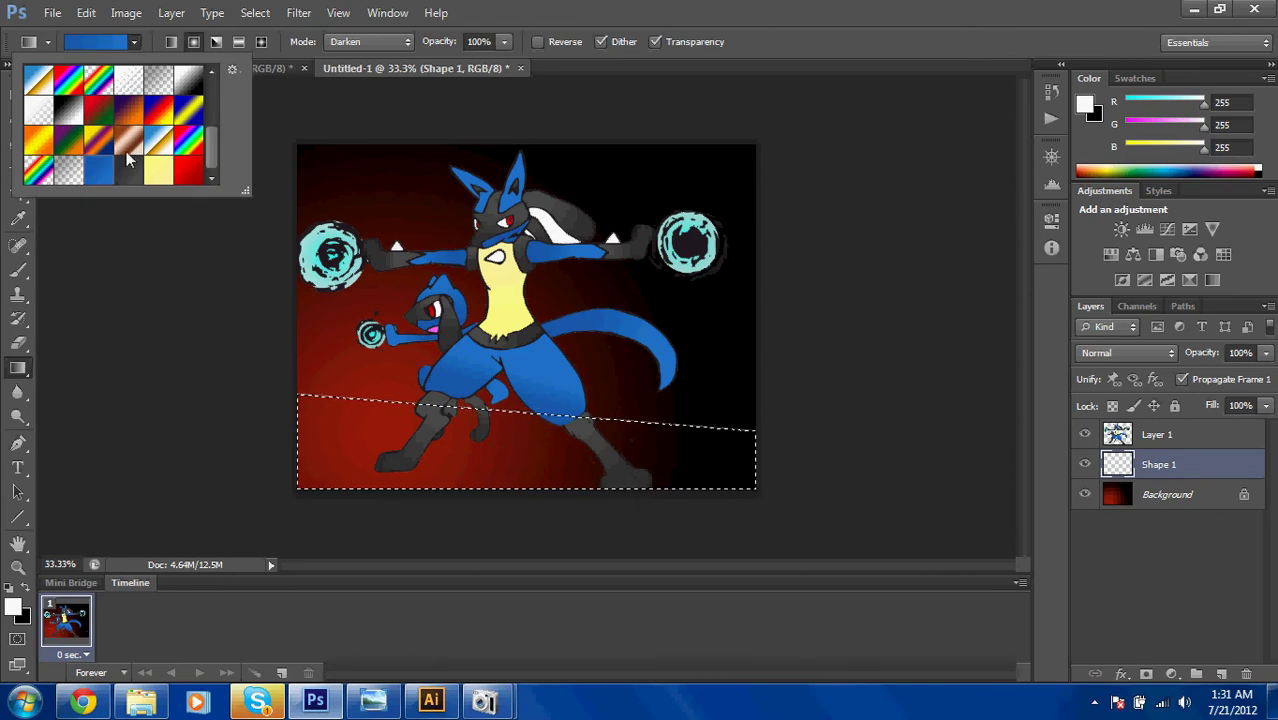
Edit the blue gradient and set the colour of its start stop at location 0% to a dark brown.
{"action": "left_click", "coordinate": [100, 42]}
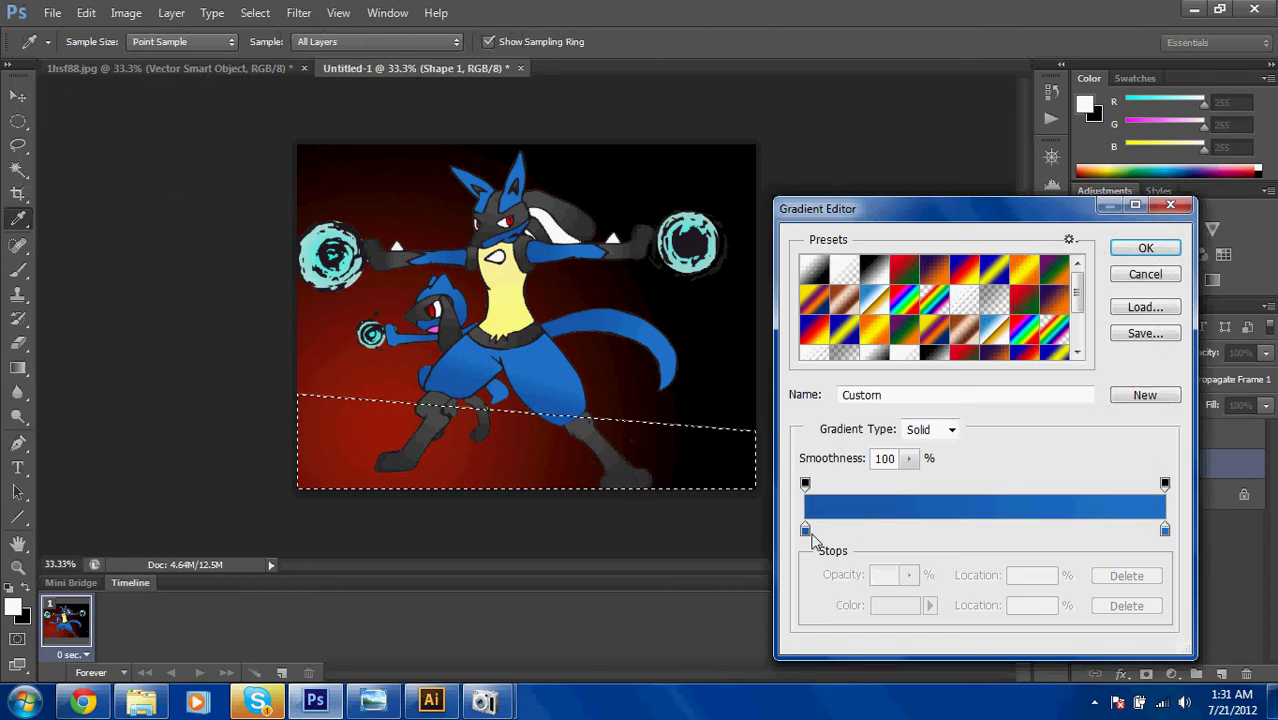
{"action": "left_click", "coordinate": [806, 530]}
{"action": "double_click", "coordinate": [806, 530]}
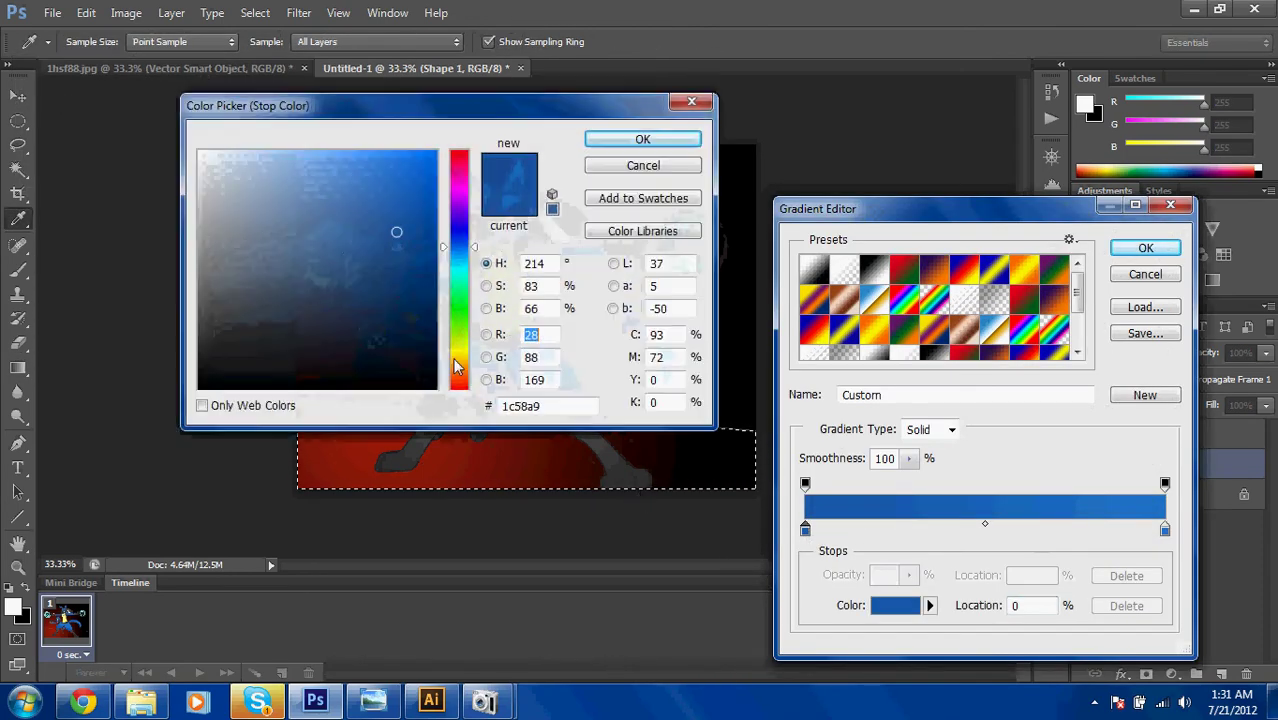
{"action": "left_click_drag", "start_coordinate": [462, 352], "coordinate": [462, 374]}
{"action": "left_click", "coordinate": [406, 339]}
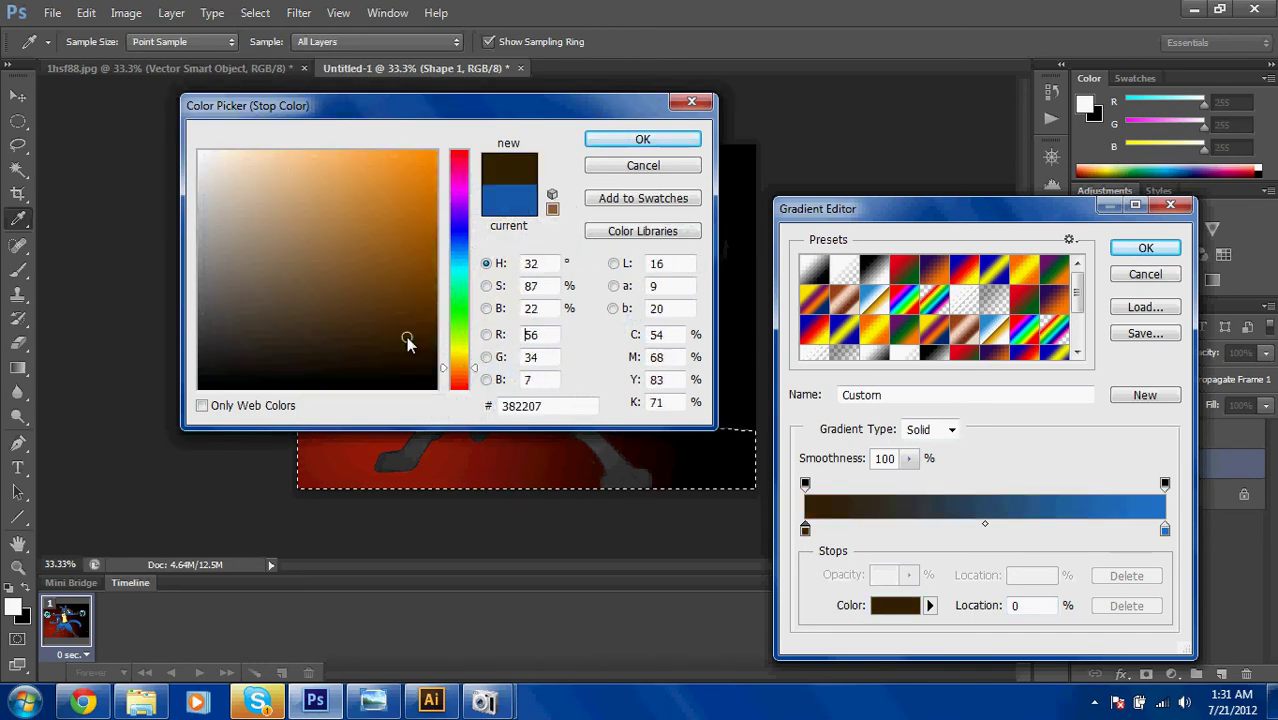
{"action": "left_click_drag", "start_coordinate": [390, 342], "coordinate": [368, 308]}
{"action": "left_click", "coordinate": [618, 138]}
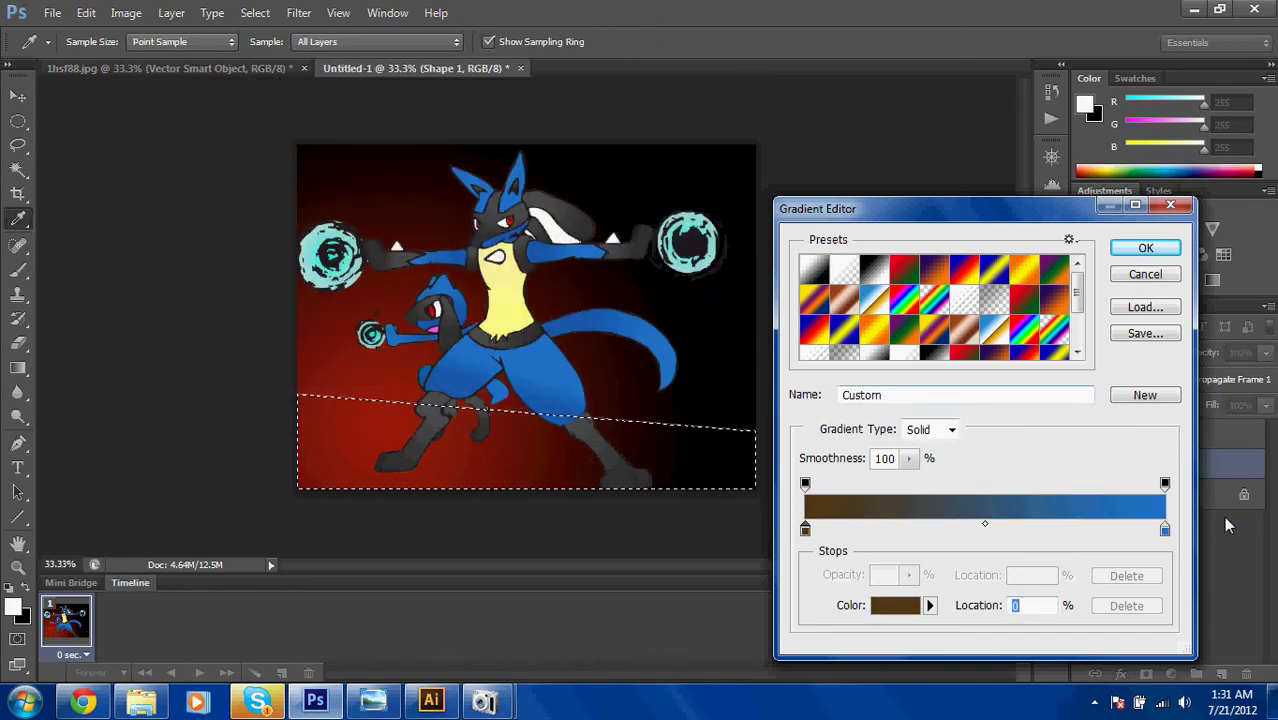
Set the gradient's end stop at location 100% to a slightly lighter brown and accept the custom gradient.
{"action": "double_click", "coordinate": [1165, 530]}
{"action": "left_click", "coordinate": [462, 370]}
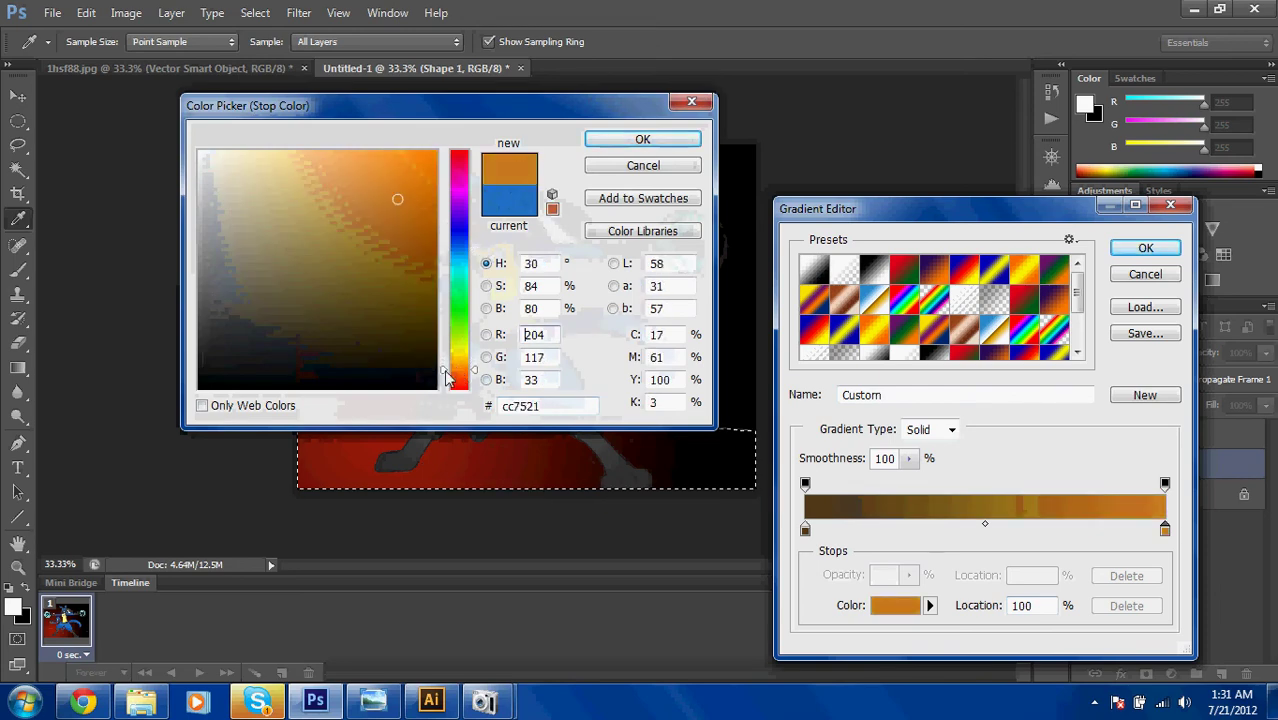
{"action": "left_click", "coordinate": [410, 337]}
{"action": "left_click_drag", "start_coordinate": [410, 337], "coordinate": [366, 304]}
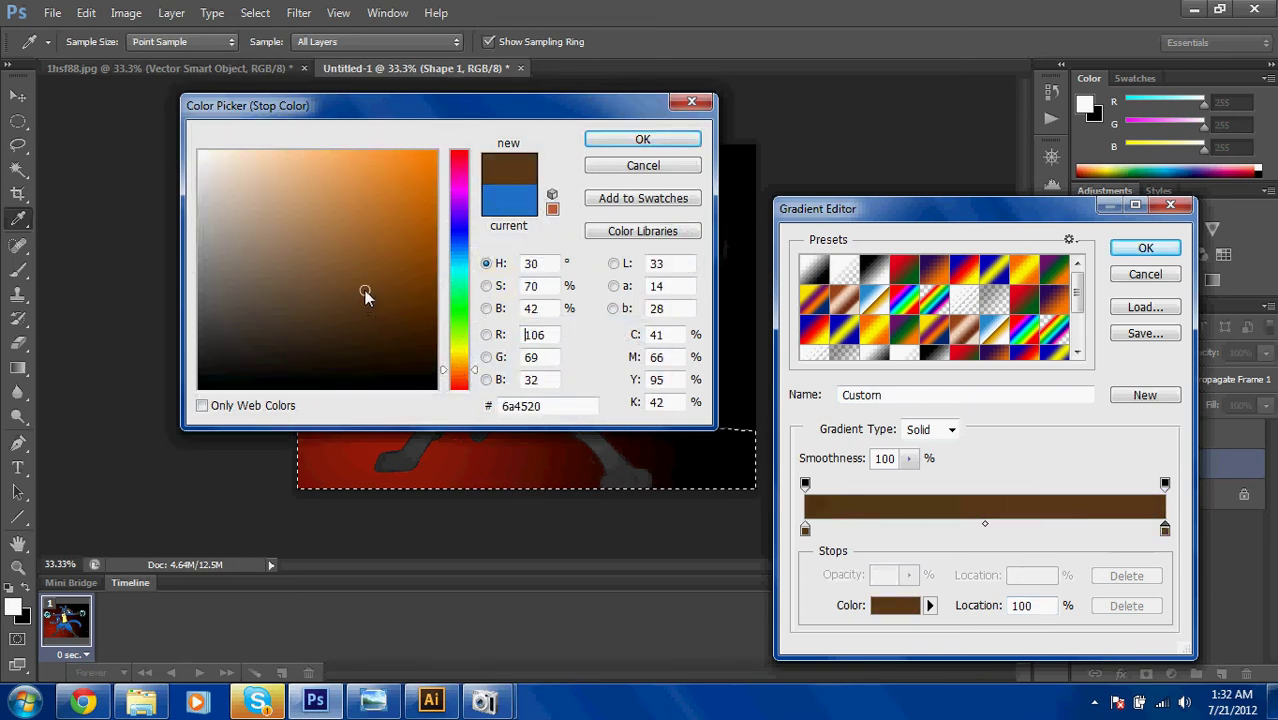
{"action": "left_click", "coordinate": [642, 138]}
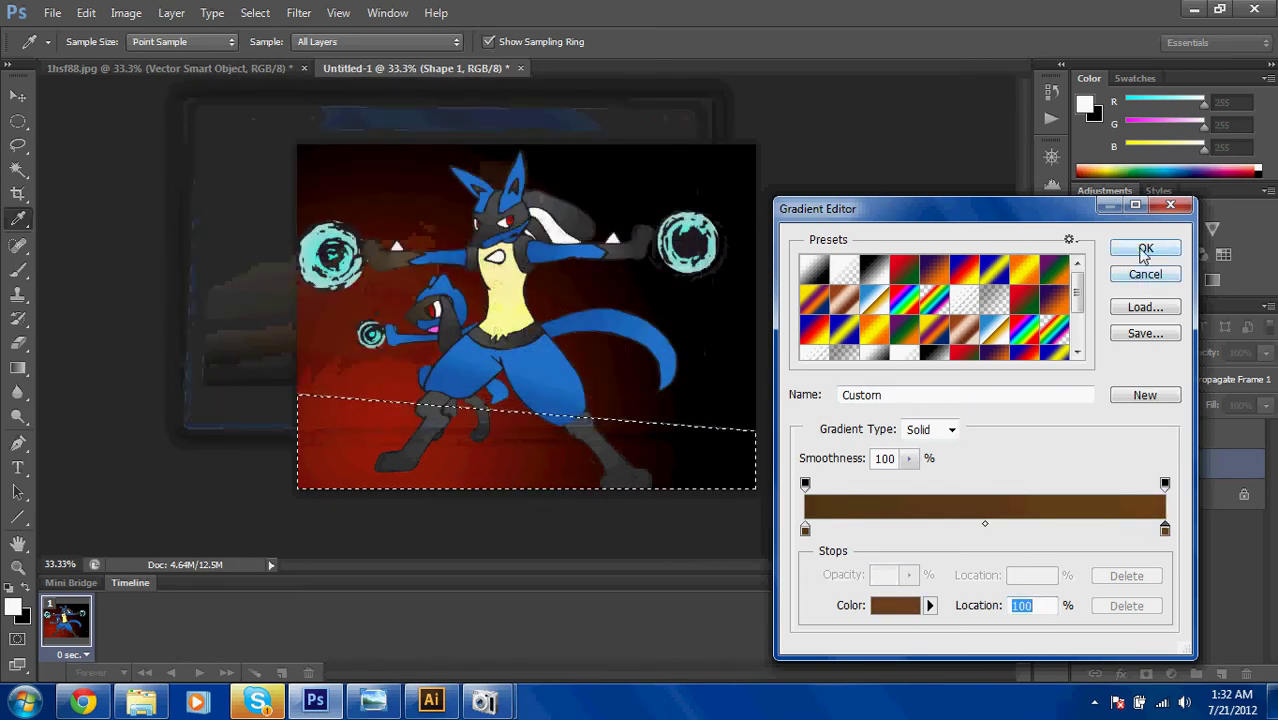
{"action": "left_click", "coordinate": [1145, 250]}
Fill the selected ground area on Shape 1 with the brown radial gradient and deselect it.
{"action": "left_click_drag", "start_coordinate": [385, 451], "coordinate": [363, 428]}
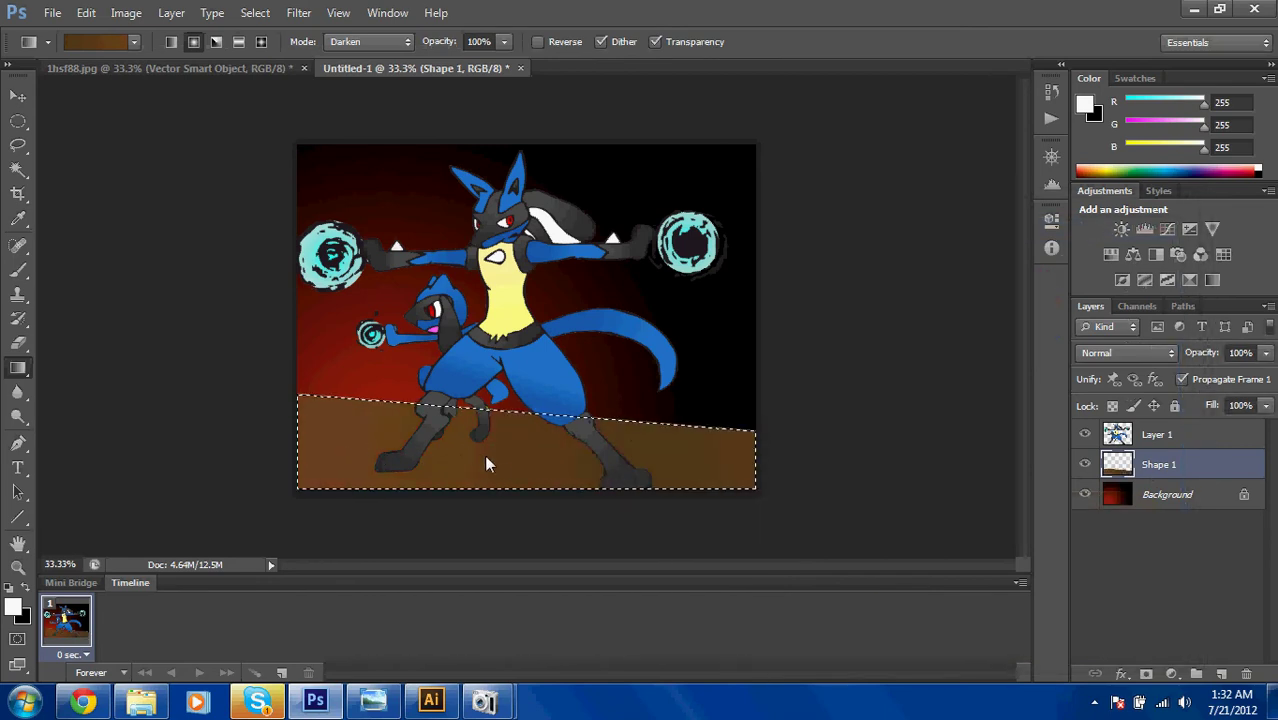
{"action": "key", "text": "w"}
{"action": "key", "text": "ctrl+d"}
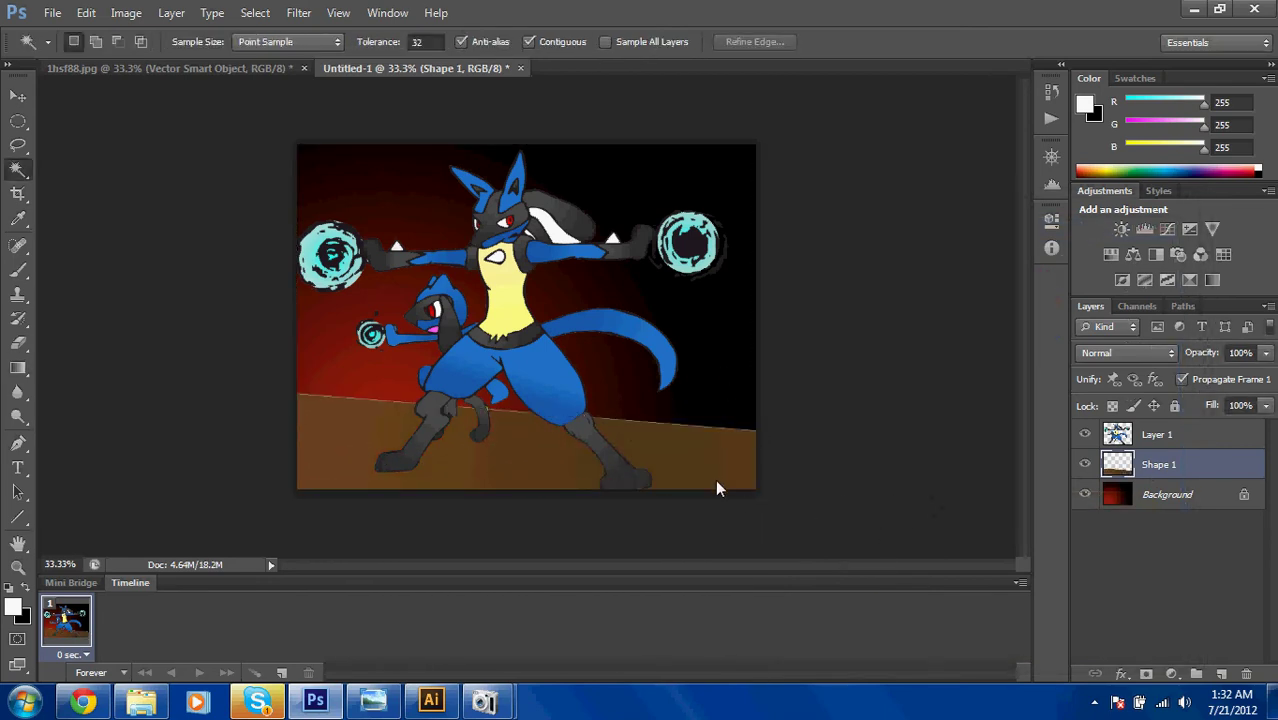
Try painting the whole Background layer white with the 5000 px brush and selecting it, and undo these changes.
{"action": "left_click", "coordinate": [1150, 496]}
{"action": "key", "text": "b"}
{"action": "left_click", "coordinate": [596, 417]}
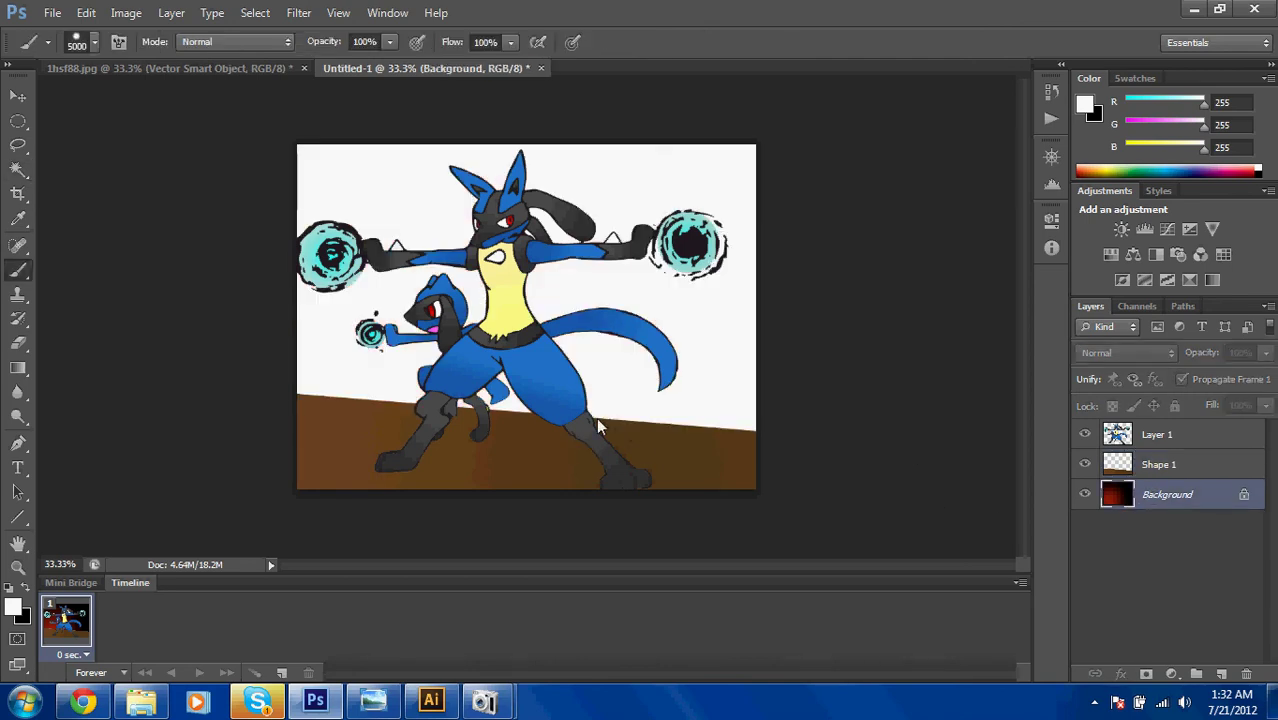
{"action": "key", "text": "g"}
{"action": "key", "text": "w"}
{"action": "left_click", "coordinate": [704, 312]}
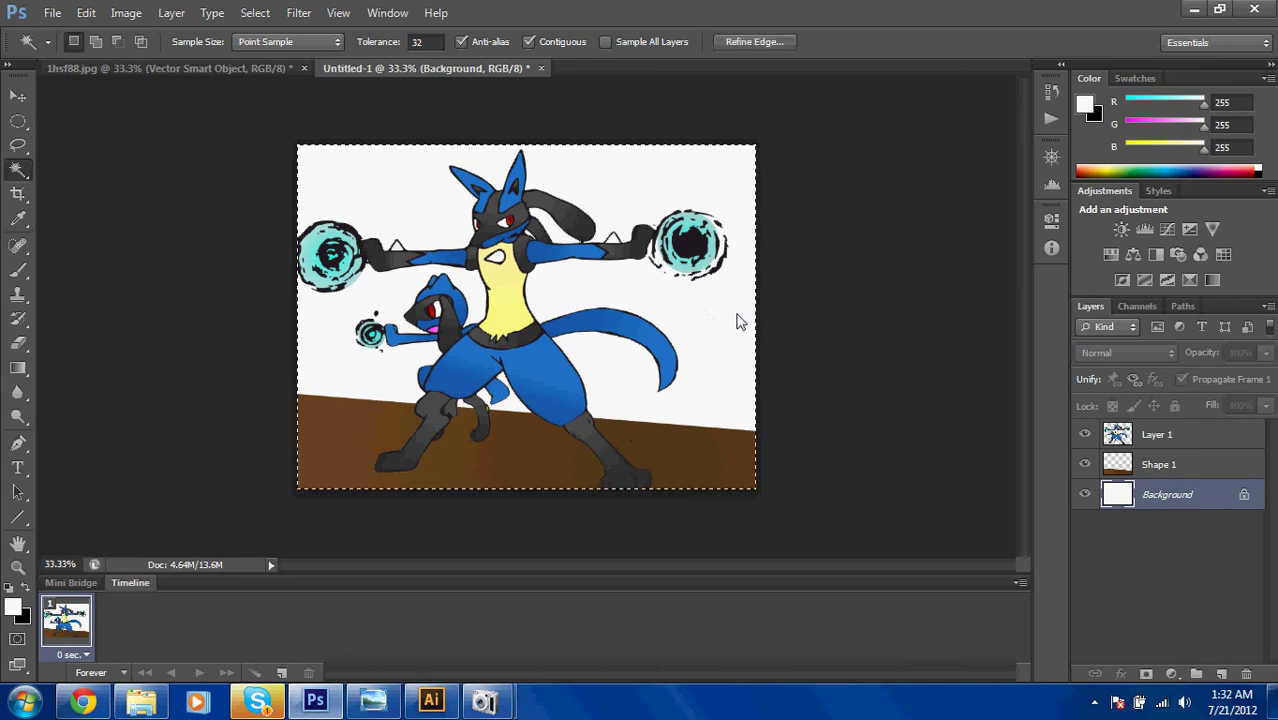
{"action": "left_click", "coordinate": [771, 413]}
{"action": "key", "text": "ctrl+alt+z"}
{"action": "key", "text": "ctrl+alt+z"}
{"action": "key", "text": "ctrl+alt+z"}
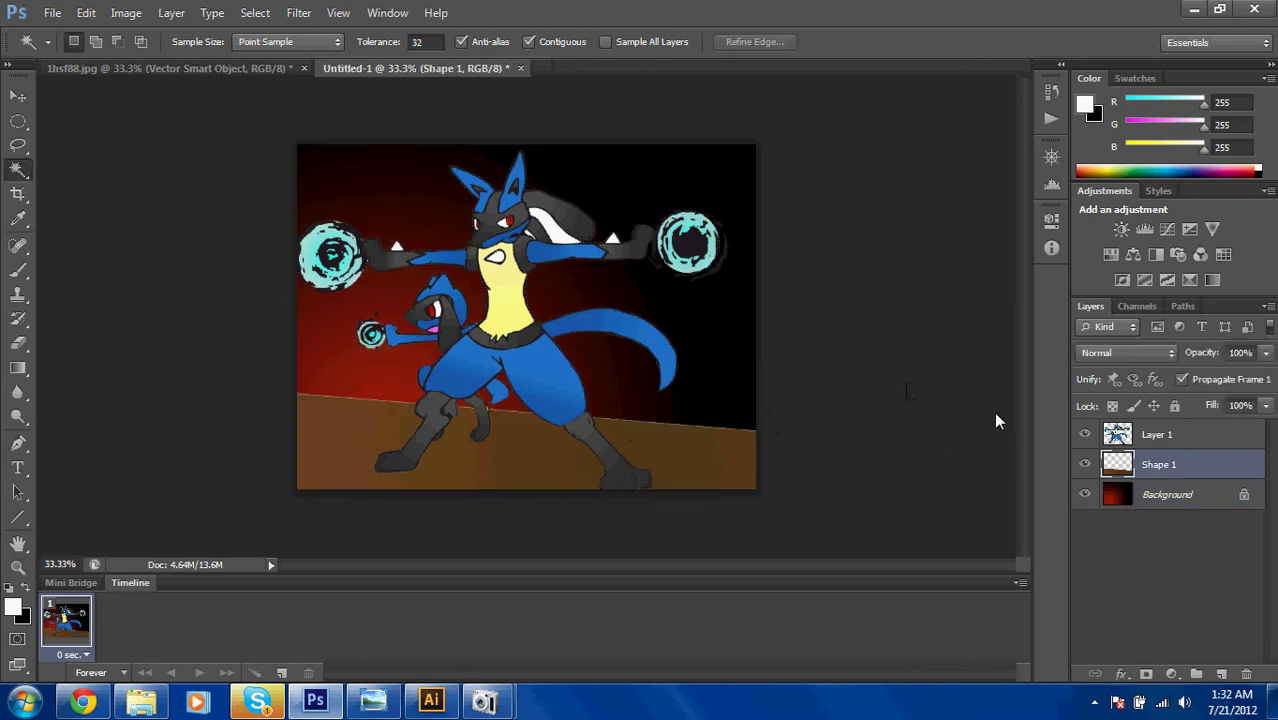
Remove the white patch between the larger figure's hanging head appendage and outstretched arm on Layer 1.
{"action": "left_click", "coordinate": [1170, 440]}
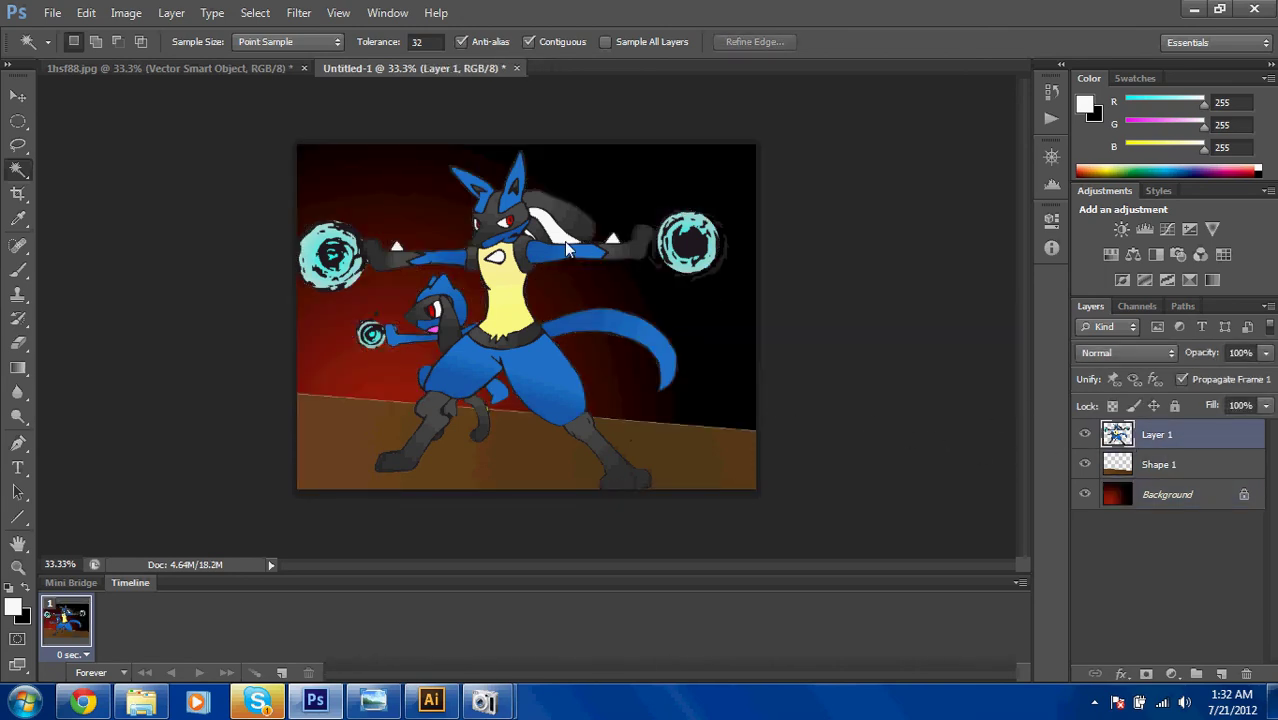
{"action": "left_click", "coordinate": [528, 239]}
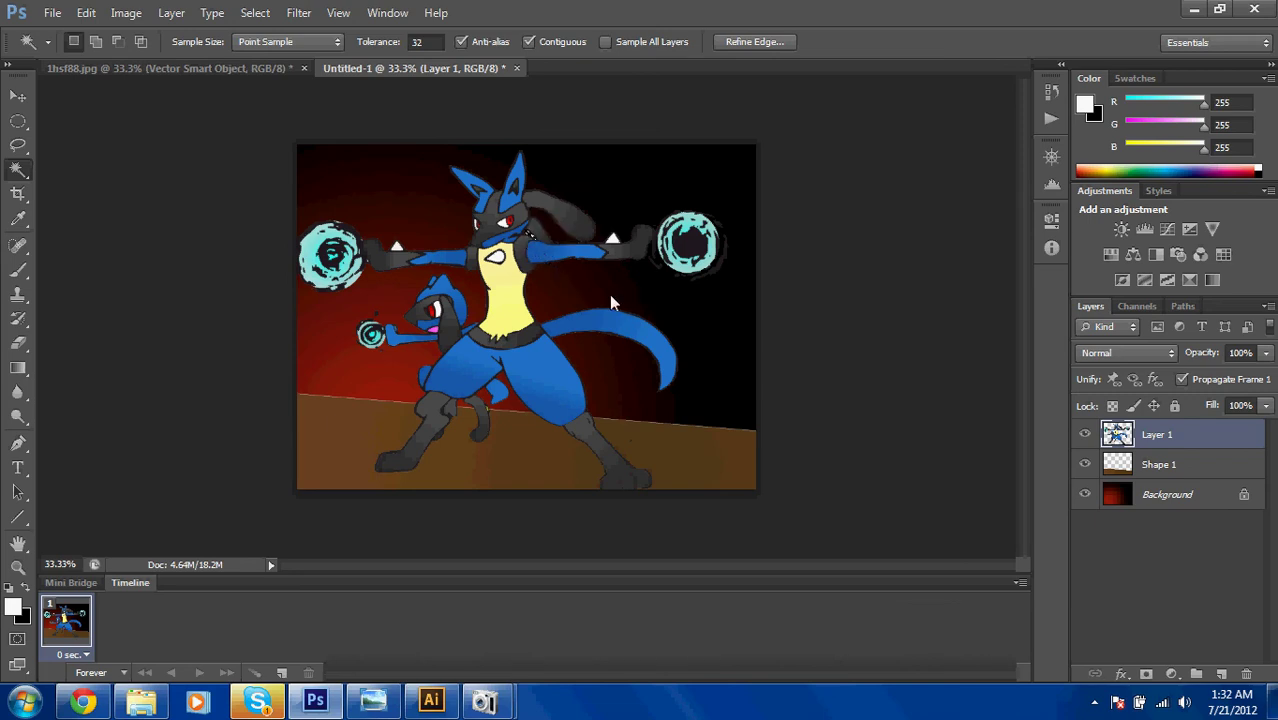
{"action": "left_click", "coordinate": [626, 375]}
Fill the whole of Layer 1 with the black background colour, and undo that fill.
{"action": "key", "text": "ctrl+d"}
{"action": "key", "text": "ctrl+BackSpace"}
{"action": "key", "text": "ctrl+plus"}
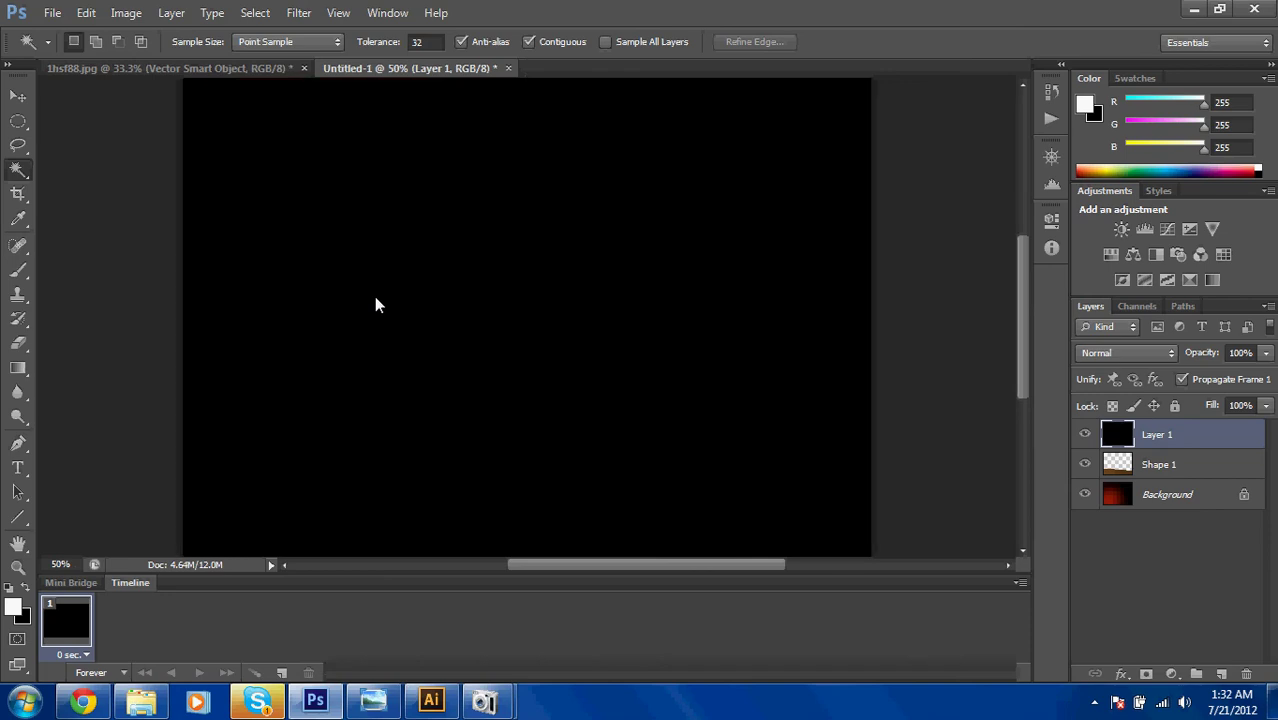
{"action": "key", "text": "ctrl+v"}
{"action": "scroll", "coordinate": [404, 300], "scroll_direction": "down", "scroll_amount": 3}
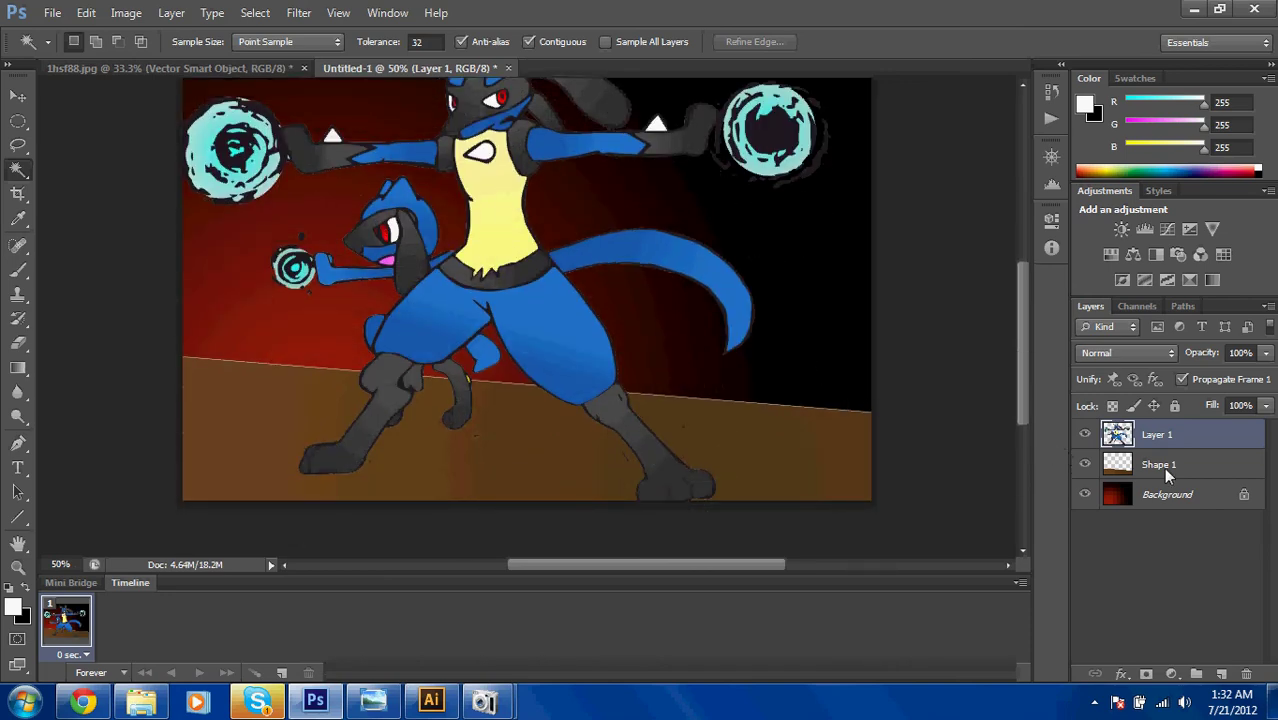
{"action": "left_click", "coordinate": [1166, 474]}
{"action": "key", "text": "ctrl+z"}
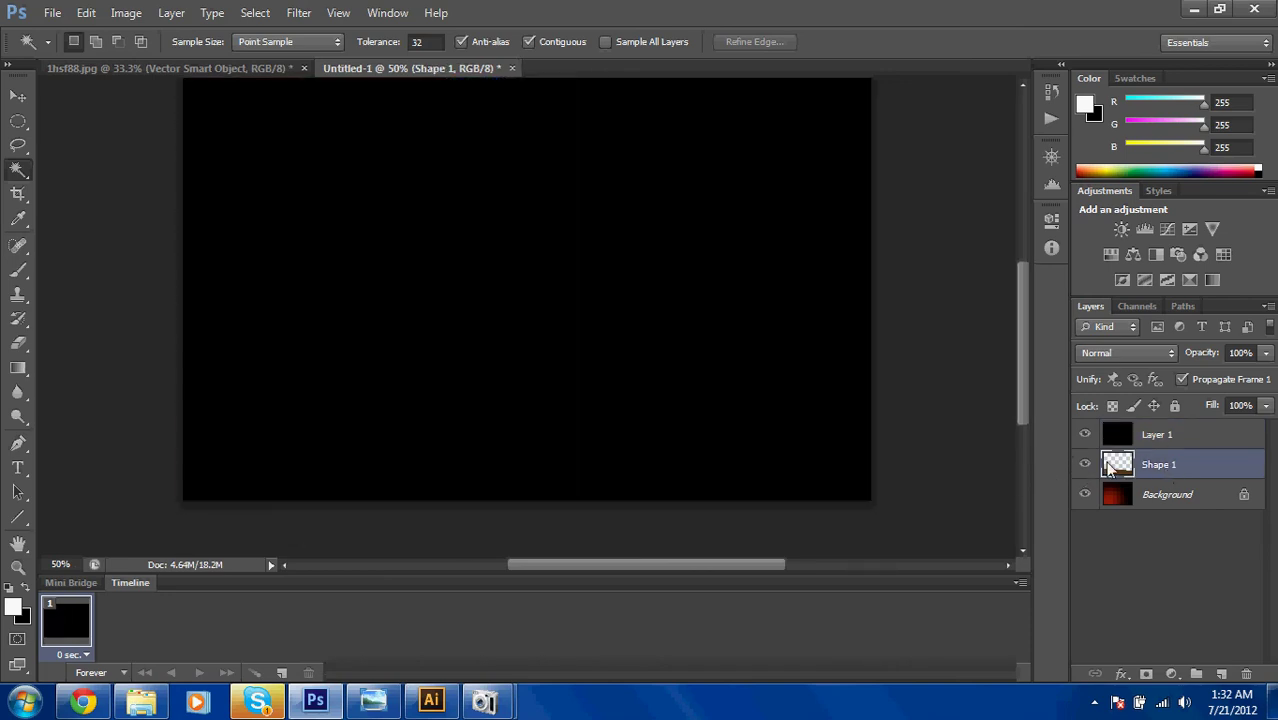
{"action": "key", "text": "ctrl+z"}
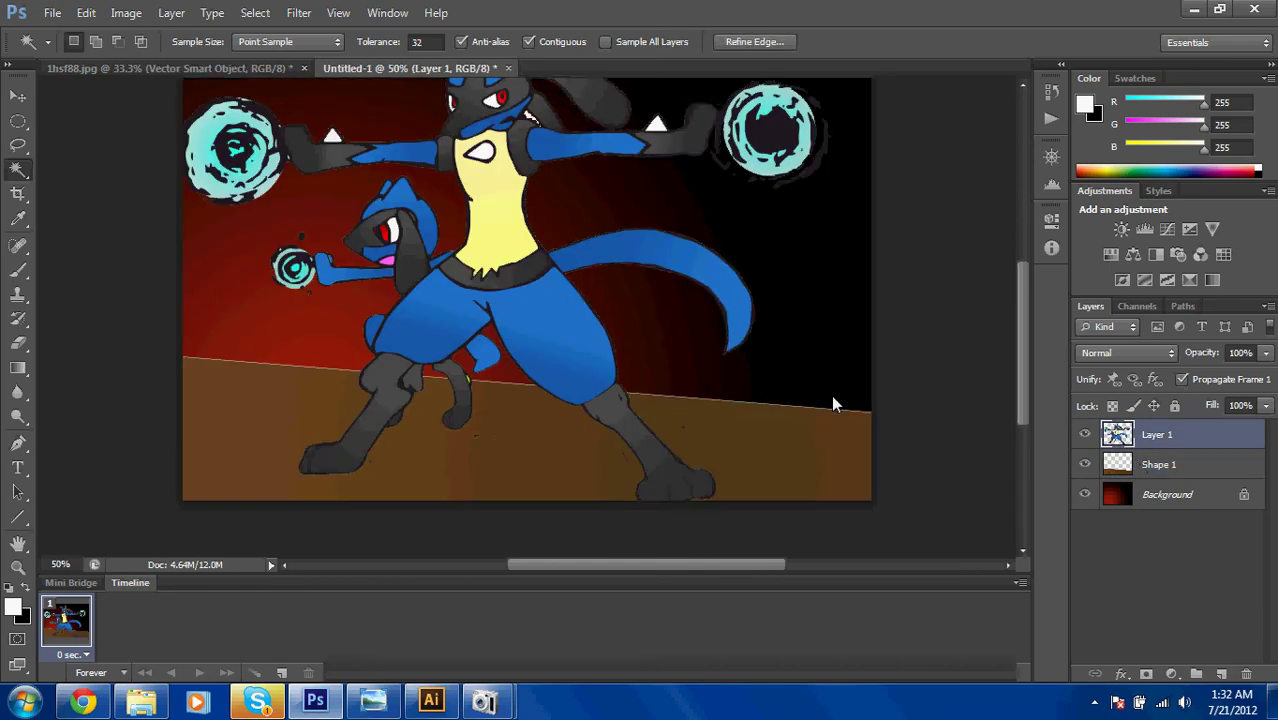
Step back through the edits to the empty Layer 2, before the white ground line was drawn.
{"action": "key", "text": "ctrl+alt+z"}
{"action": "key", "text": "ctrl+alt+z"}
{"action": "key", "text": "ctrl+alt+z"}
{"action": "key", "text": "ctrl+alt+z"}
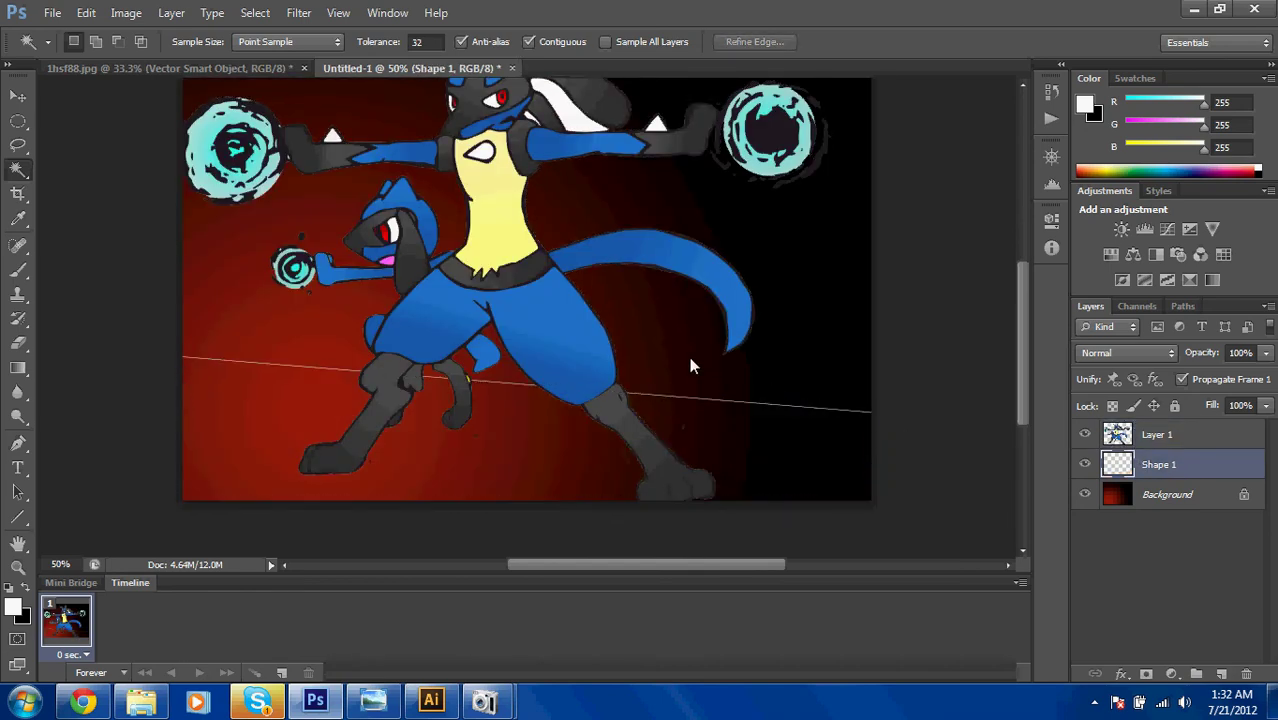
{"action": "key", "text": "ctrl+alt+z"}
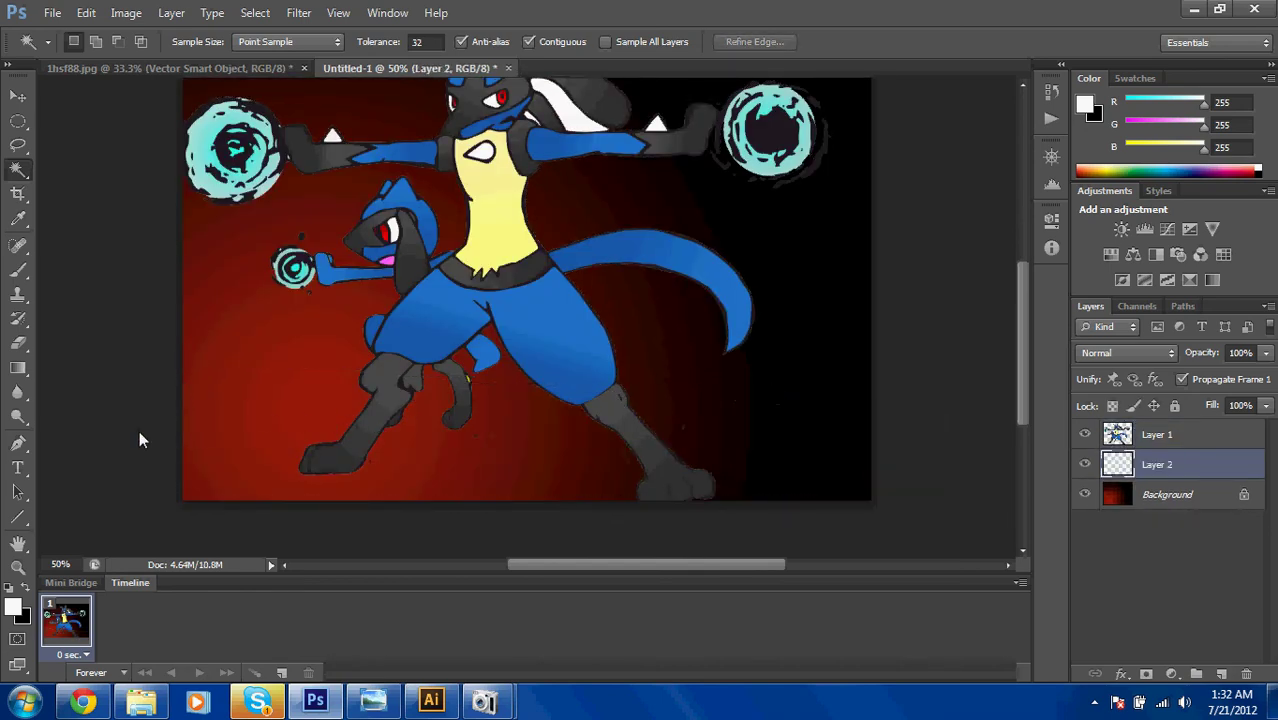
Draw a slightly sloping 1 px black line about 1688 px wide behind the figures' legs, and rasterize its shape layer.
{"action": "left_click", "coordinate": [17, 517]}
{"action": "left_click", "coordinate": [26, 590]}
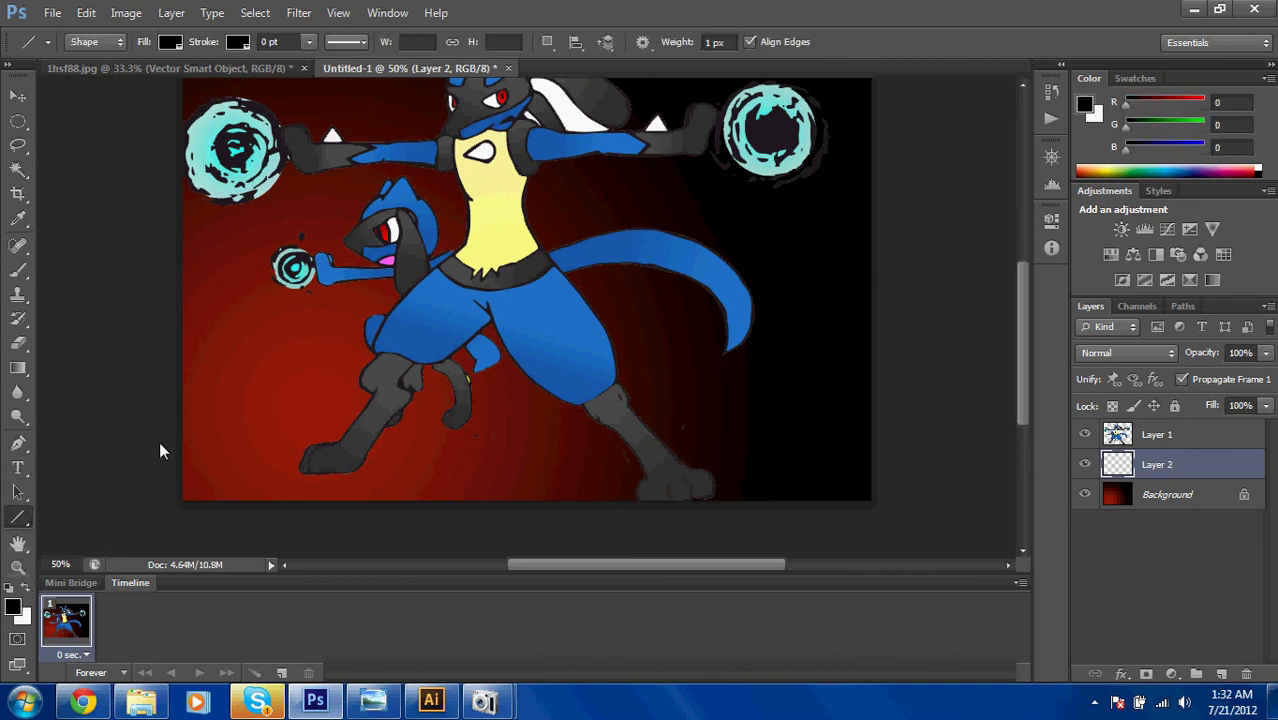
{"action": "mouse_move", "coordinate": [163, 351]}
{"action": "left_mouse_down"}
{"action": "mouse_move", "coordinate": [852, 384]}
{"action": "mouse_move", "coordinate": [956, 422]}
{"action": "left_mouse_up"}
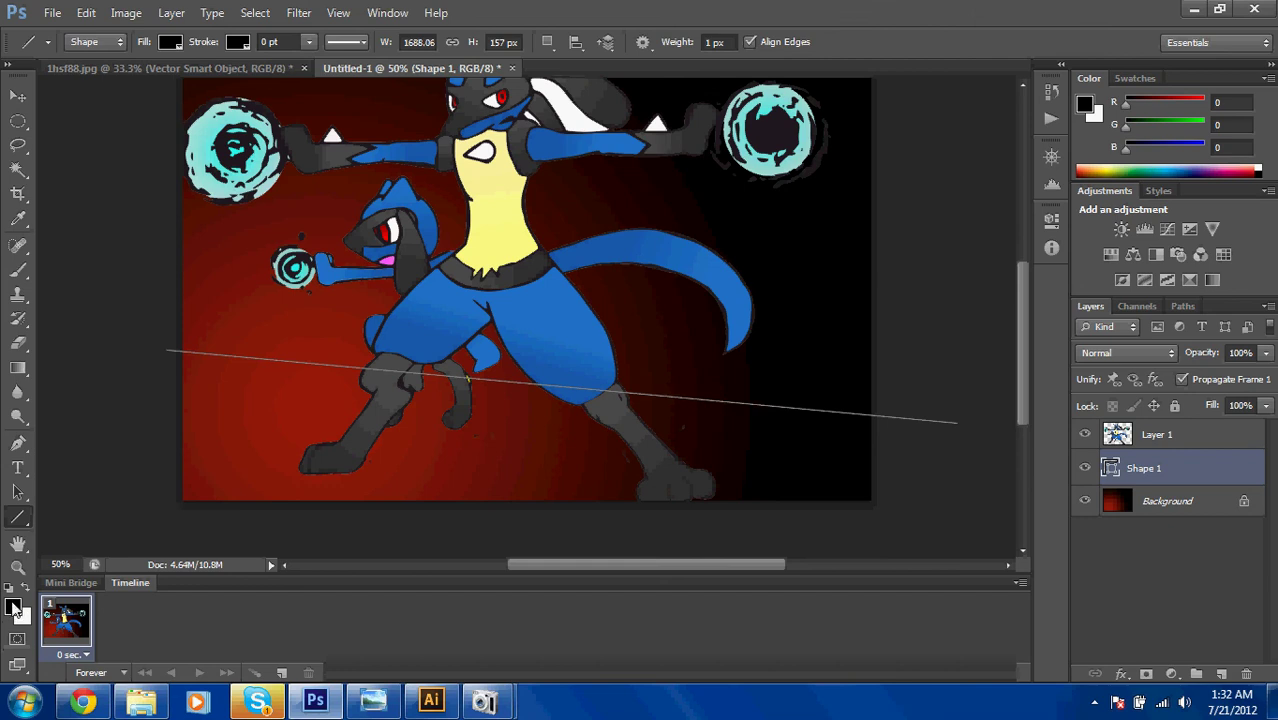
{"action": "right_click", "coordinate": [1148, 466]}
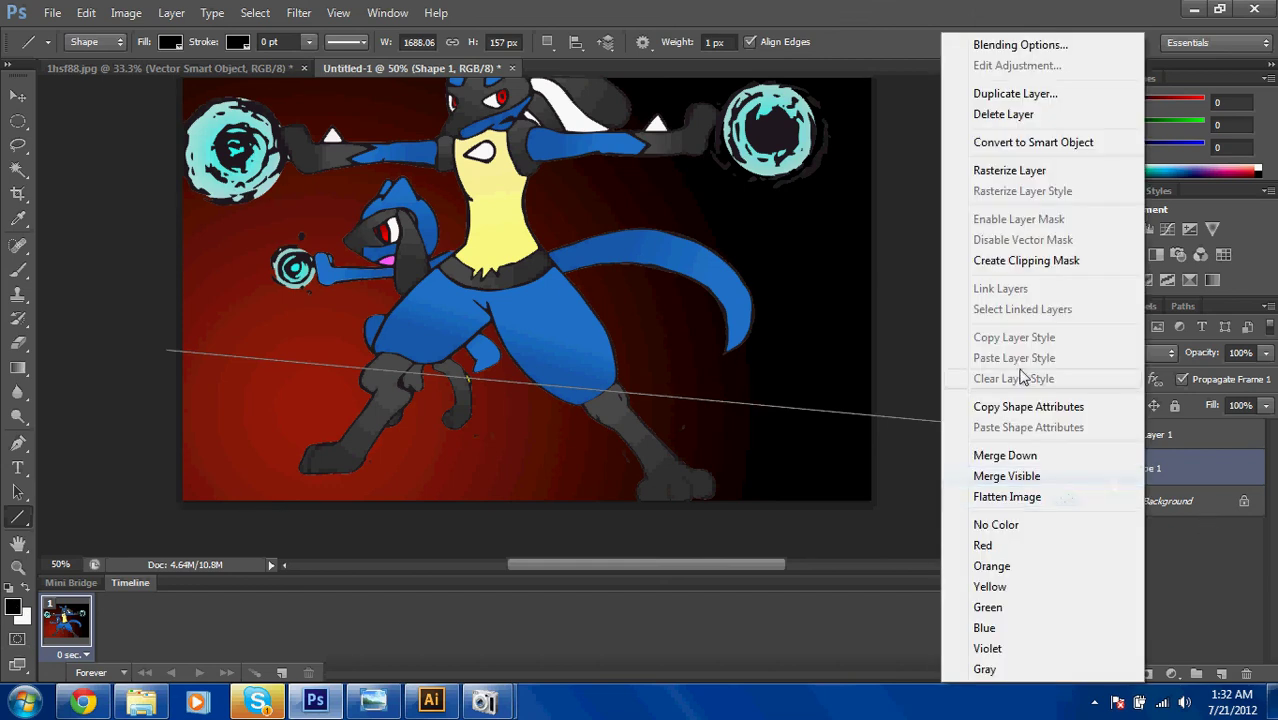
{"action": "left_click", "coordinate": [1010, 177]}
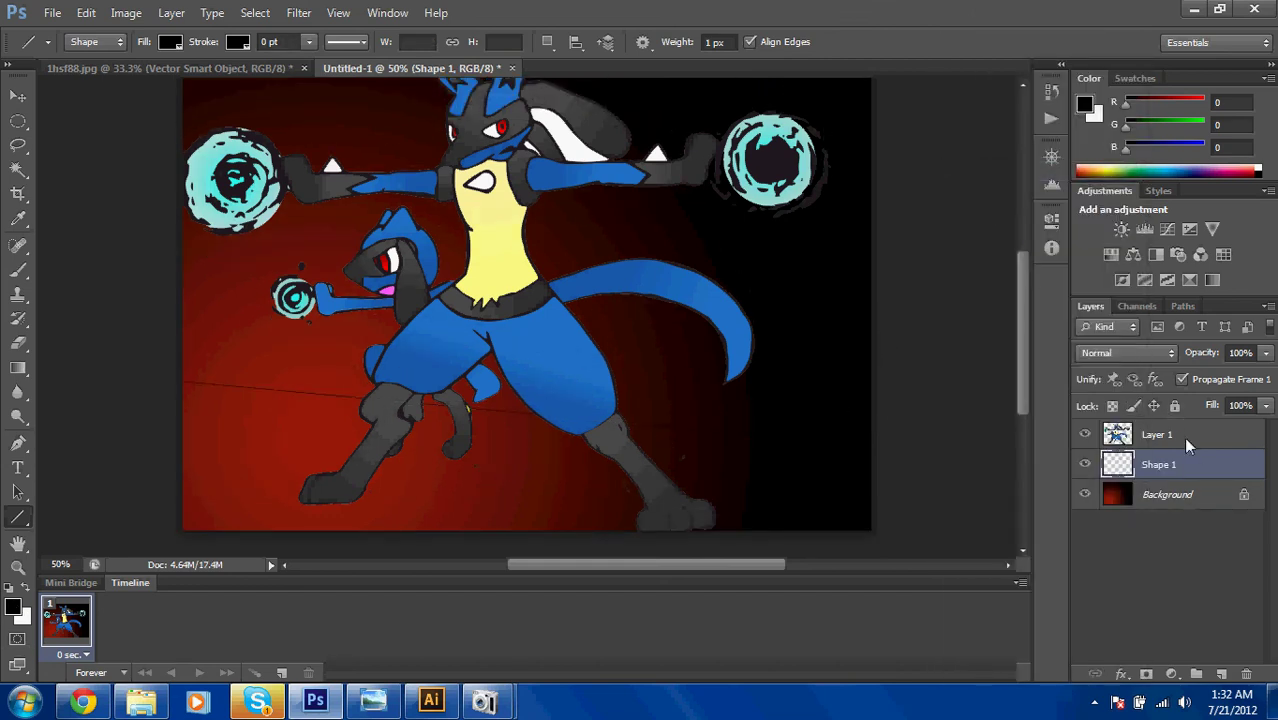
Delete the white patch between the larger figure's hanging head appendage and outstretched arm on Layer 1.
{"action": "left_click", "coordinate": [1183, 435]}
{"action": "scroll", "coordinate": [659, 191], "scroll_direction": "up", "scroll_amount": 1}
{"action": "key", "text": "w"}
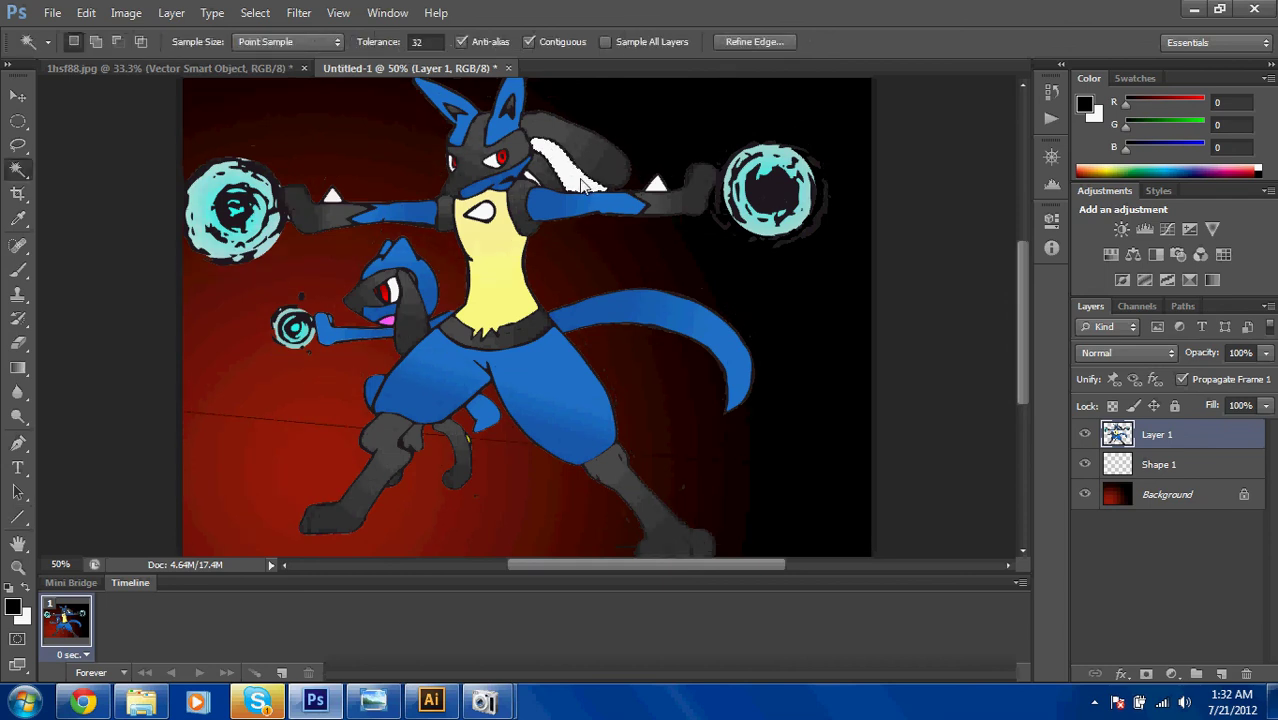
{"action": "left_click", "coordinate": [529, 174]}
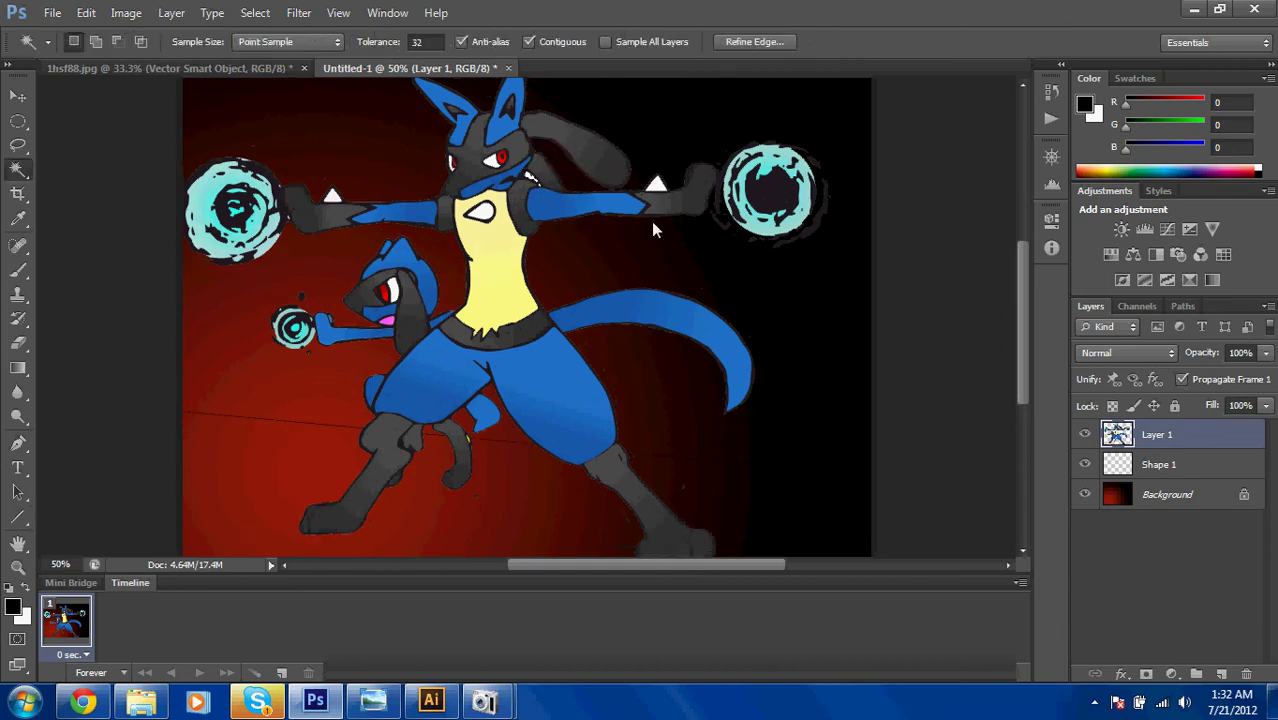
Select the area below the black line on Shape 1 and fill it with the brown radial gradient running from left to right.
{"action": "left_click", "coordinate": [1194, 456]}
{"action": "scroll", "coordinate": [800, 395], "scroll_direction": "down", "scroll_amount": 2}
{"action": "left_click", "coordinate": [580, 457]}
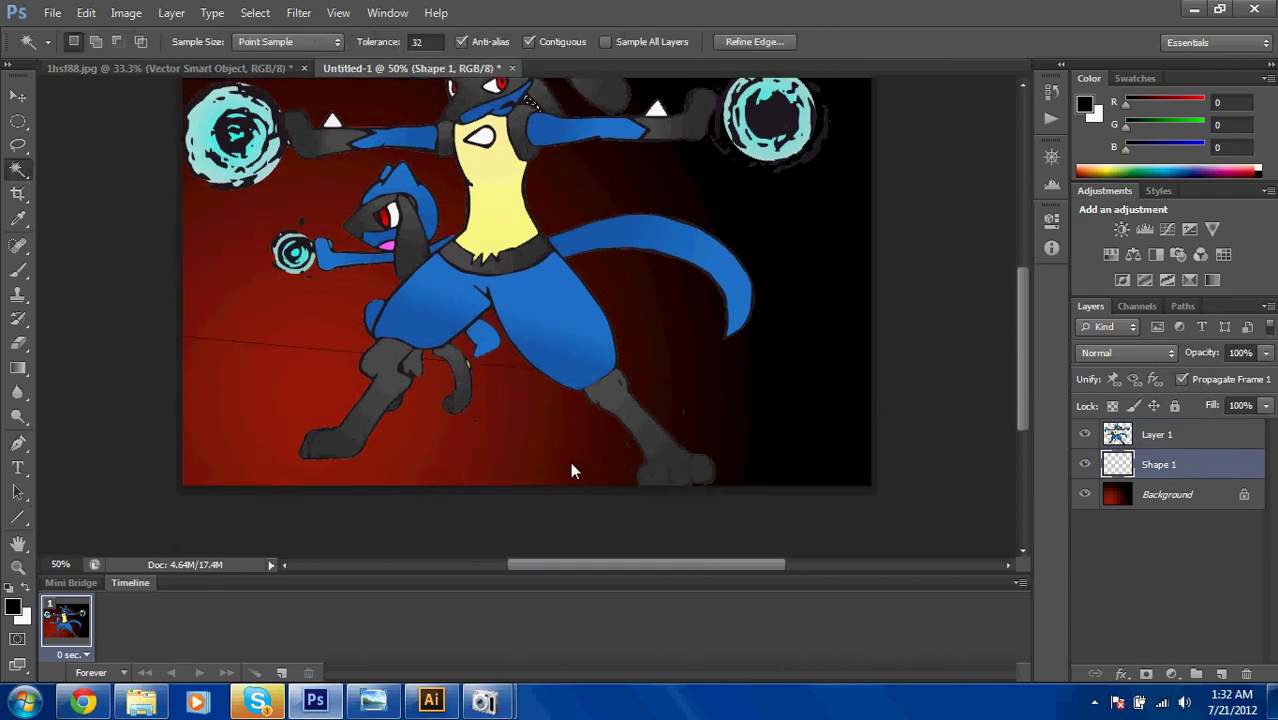
{"action": "key", "text": "g"}
{"action": "left_click_drag", "start_coordinate": [301, 405], "coordinate": [773, 457]}
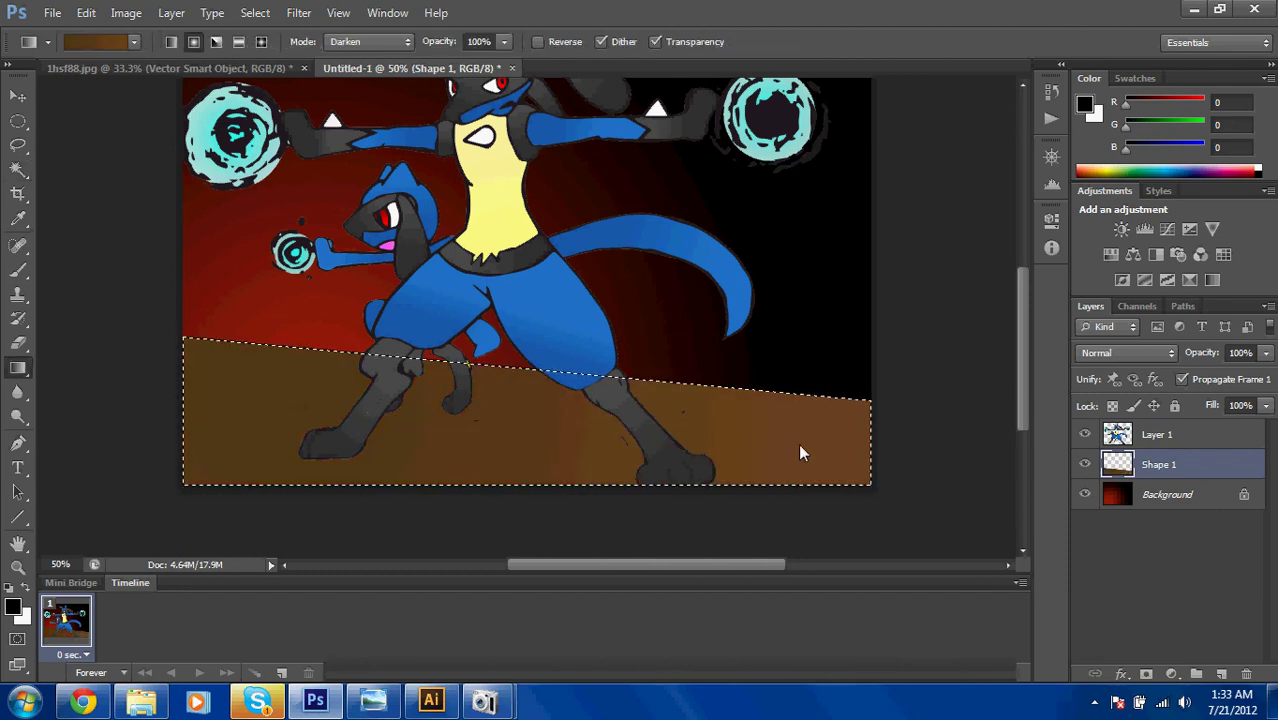
Erase the stray specks around the figures' legs on Layer 1 with the 82 px eraser, and clear the ground selection.
{"action": "left_click", "coordinate": [1145, 436]}
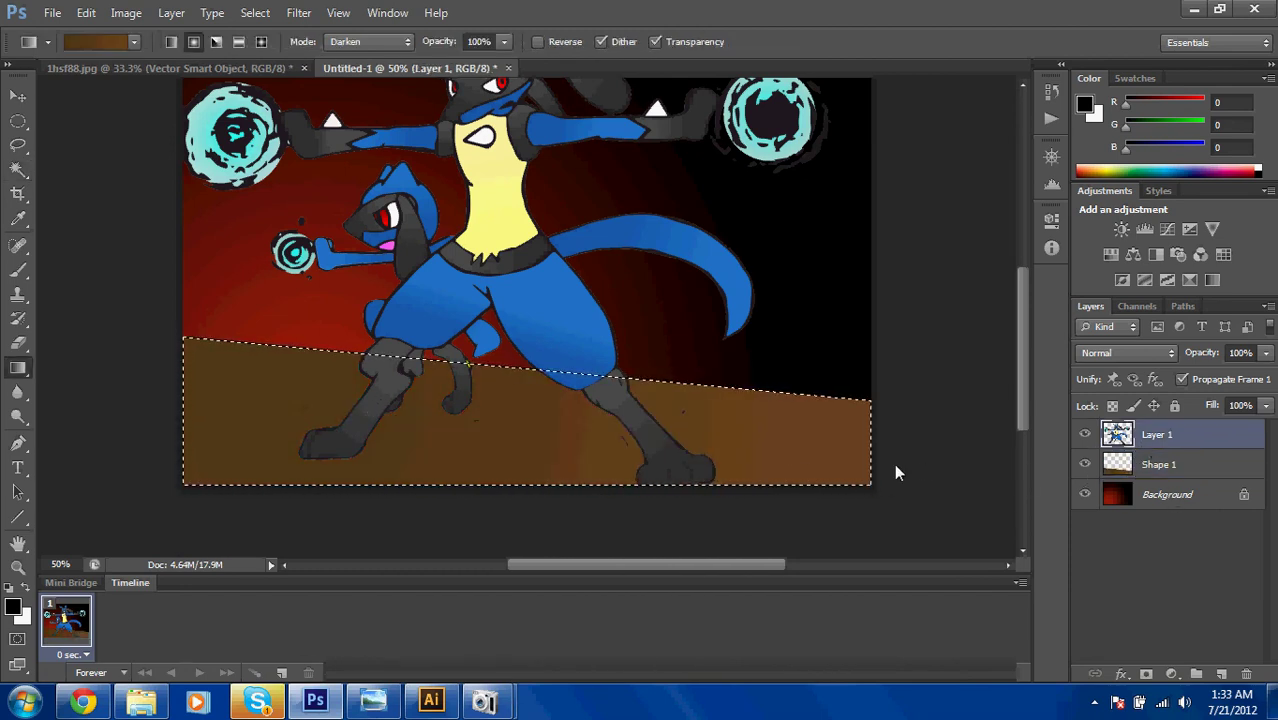
{"action": "left_click", "coordinate": [18, 343]}
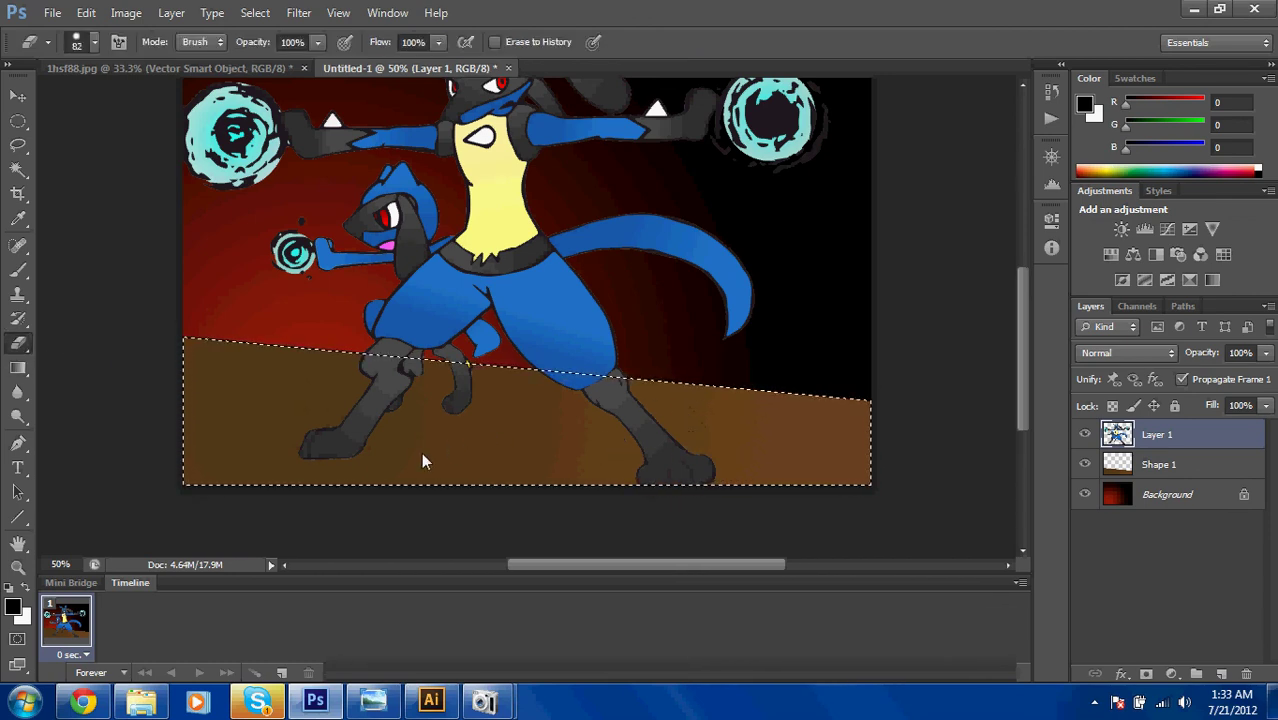
{"action": "scroll", "coordinate": [470, 460], "scroll_direction": "up", "scroll_amount": 1}
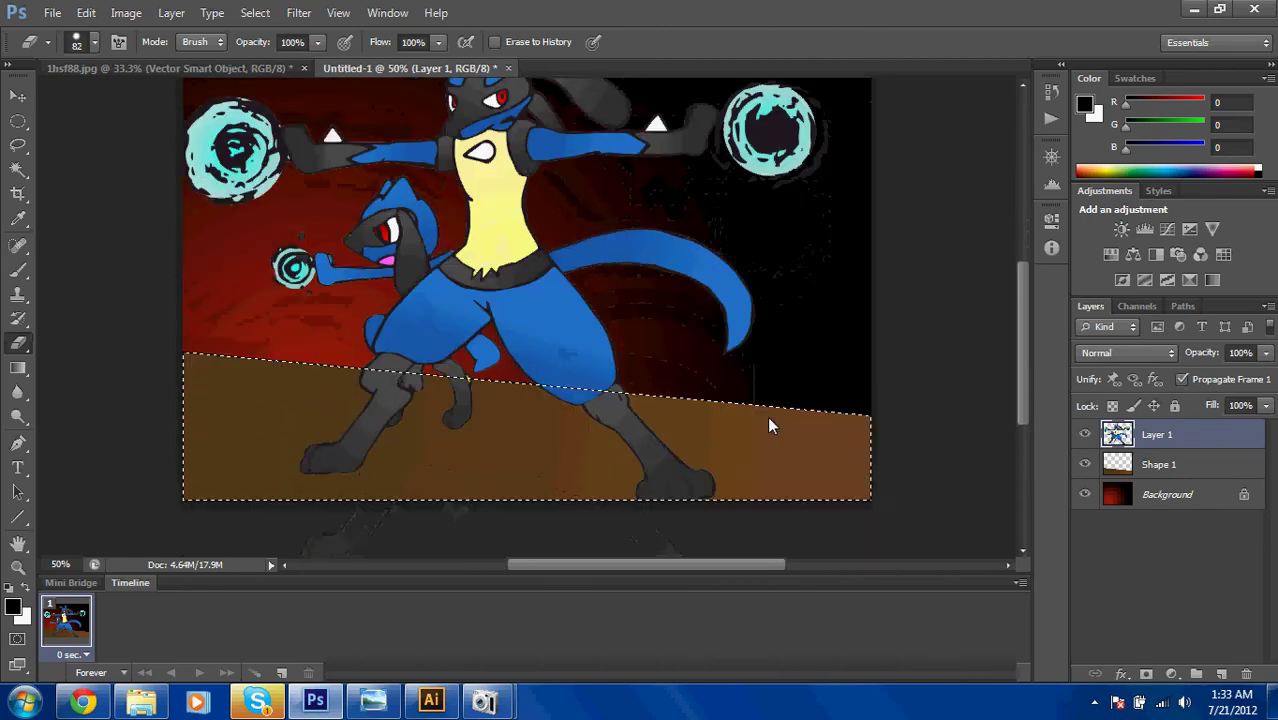
{"action": "key", "text": "w"}
{"action": "left_click", "coordinate": [832, 388]}
{"action": "scroll", "coordinate": [855, 395], "scroll_direction": "up", "scroll_amount": 3}
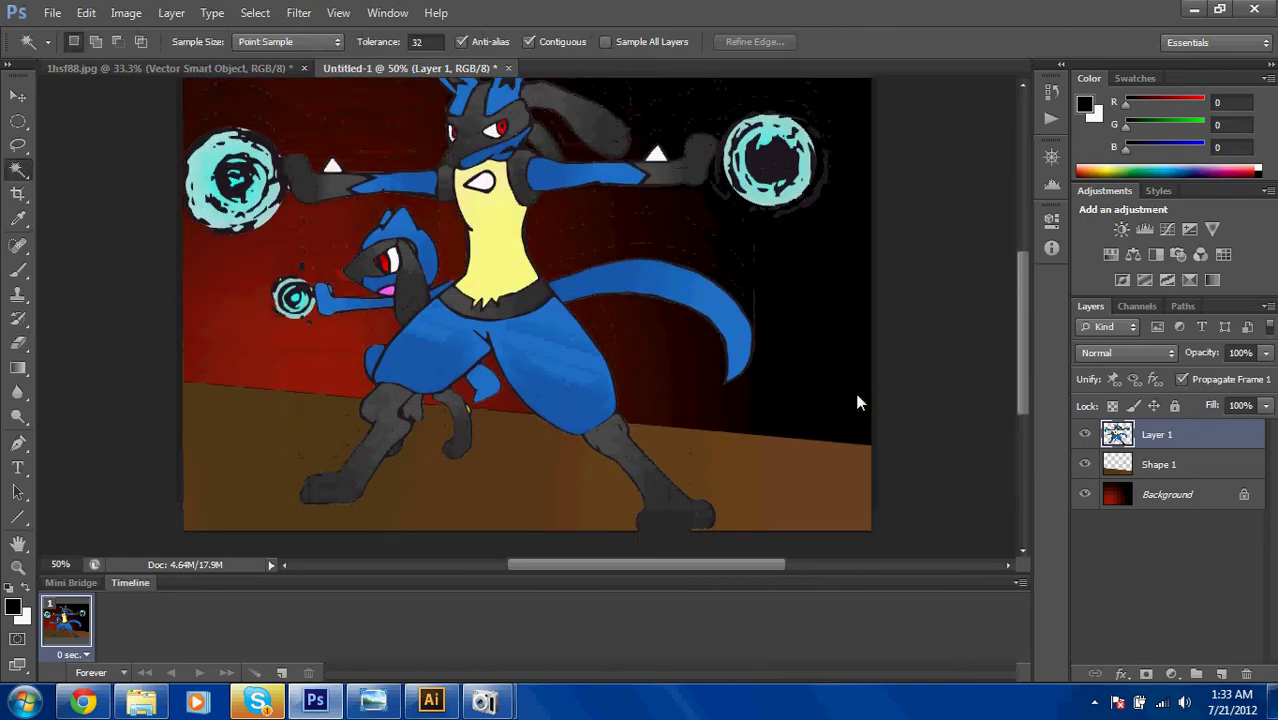
Try to export the artwork for web as a JPEG at quality 100 named Lucario and Riolu, without replacing the existing file.
{"action": "key", "text": "ctrl+minus"}
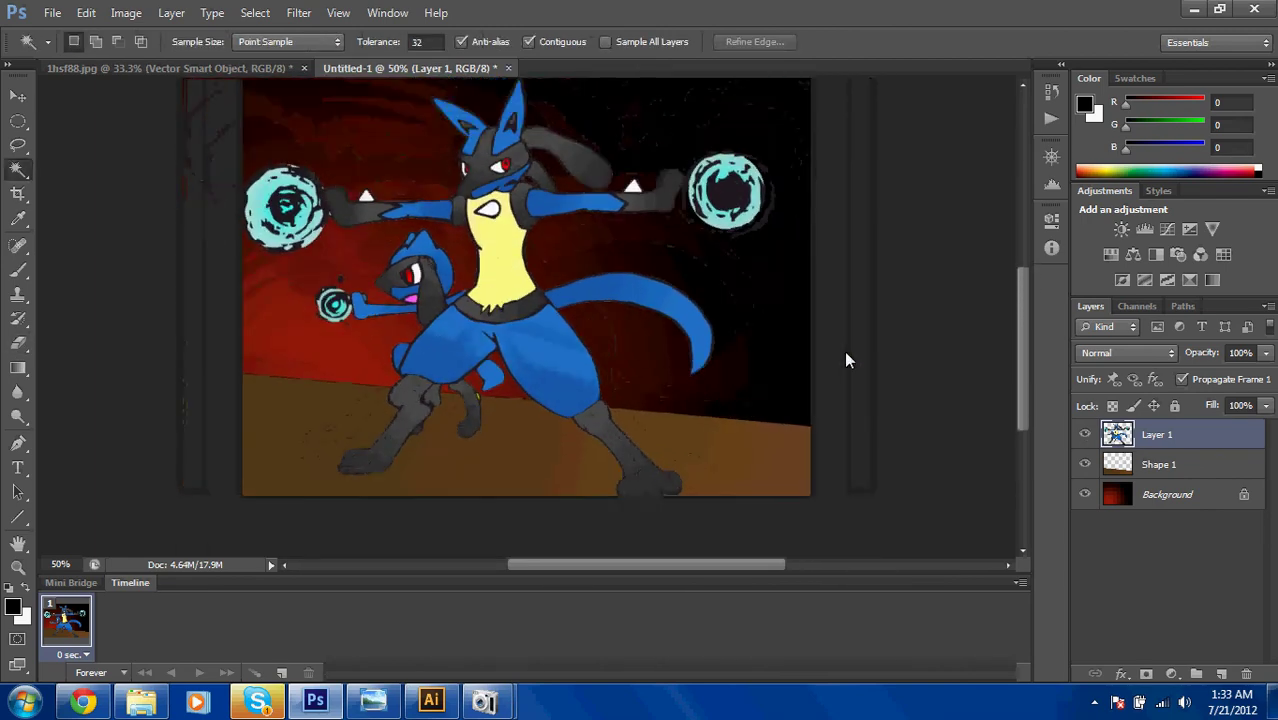
{"action": "left_click", "coordinate": [52, 13]}
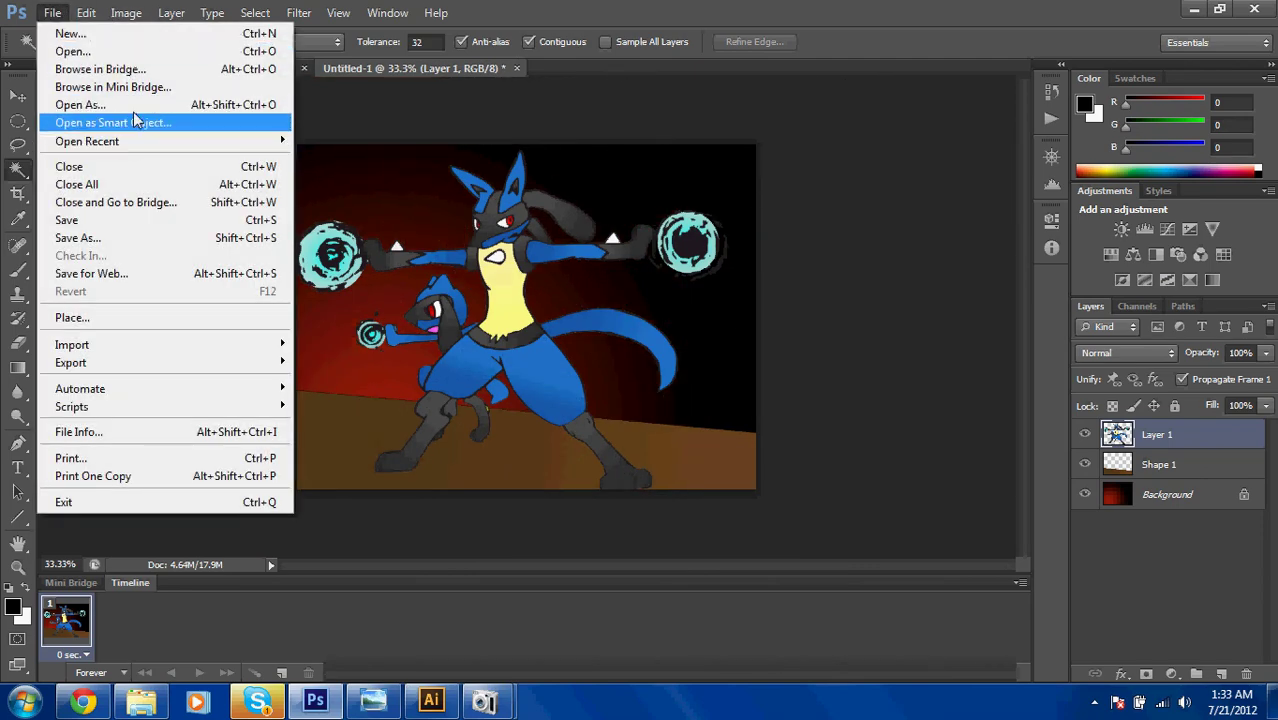
{"action": "left_click", "coordinate": [112, 275]}
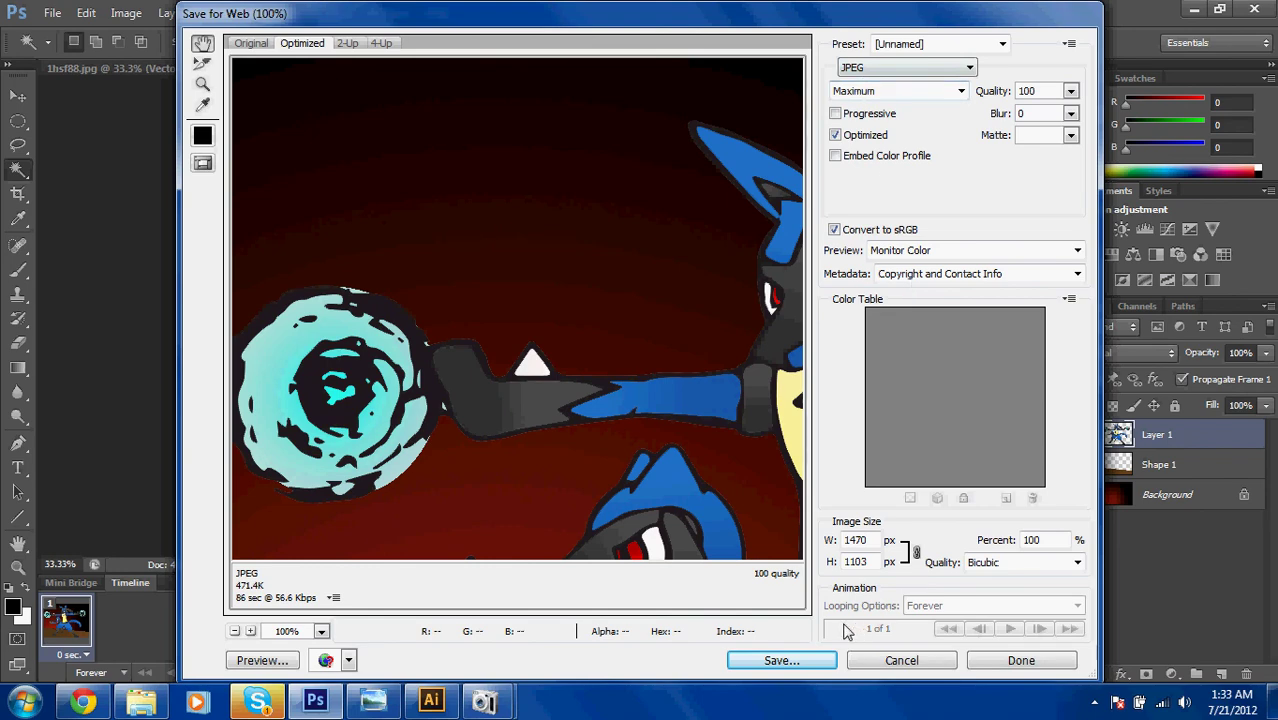
{"action": "left_click", "coordinate": [781, 660]}
{"action": "left_click", "coordinate": [424, 528]}
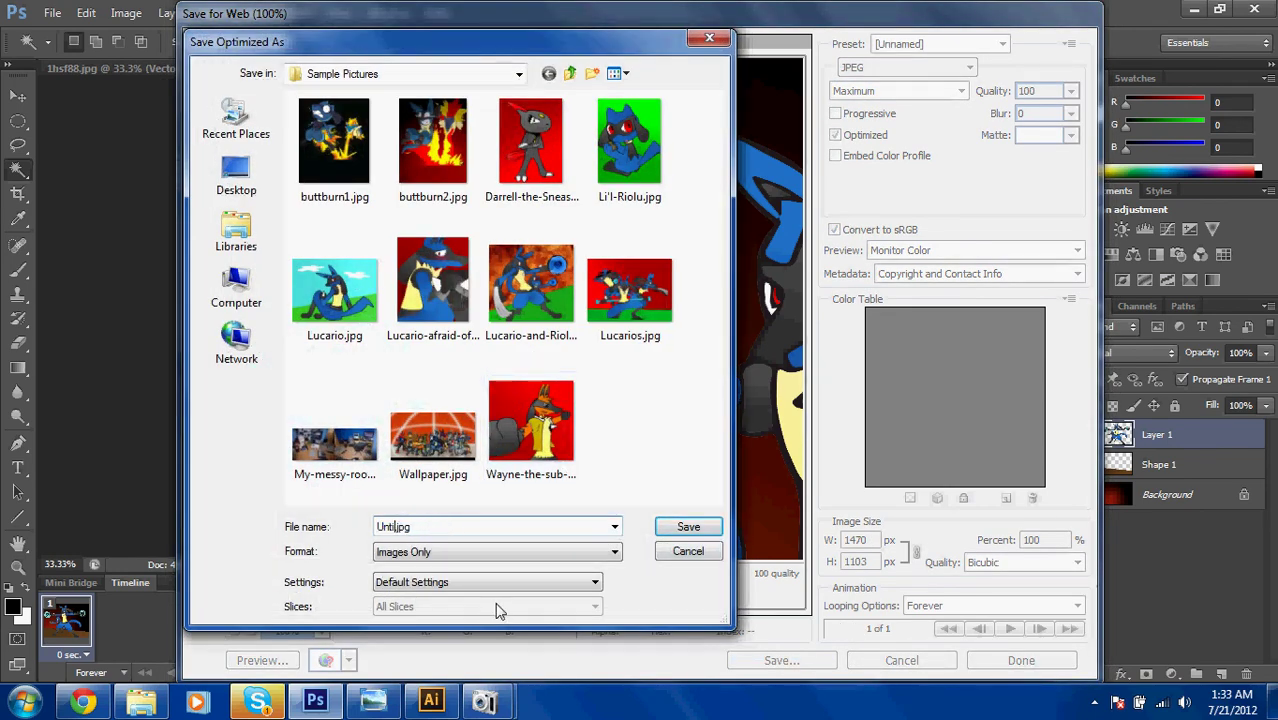
{"action": "type", "text": "Lucario and Riolu"}
{"action": "left_click", "coordinate": [688, 530]}
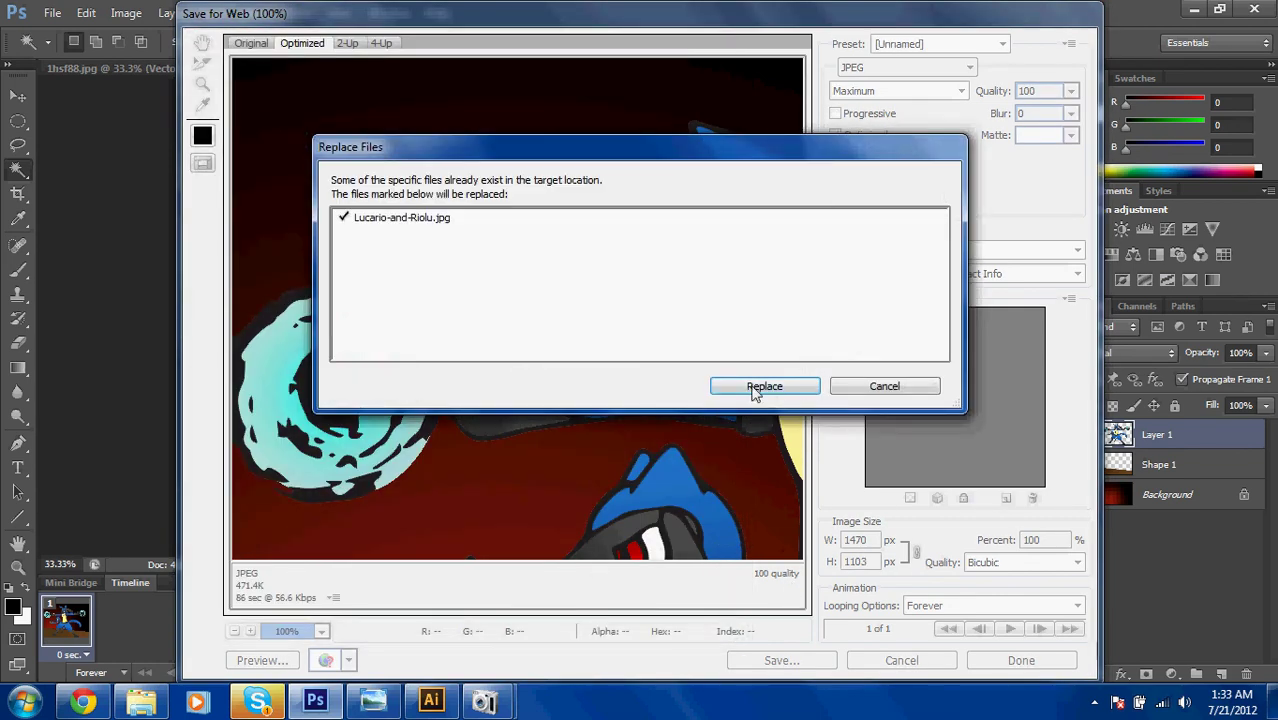
{"action": "left_click", "coordinate": [884, 388]}
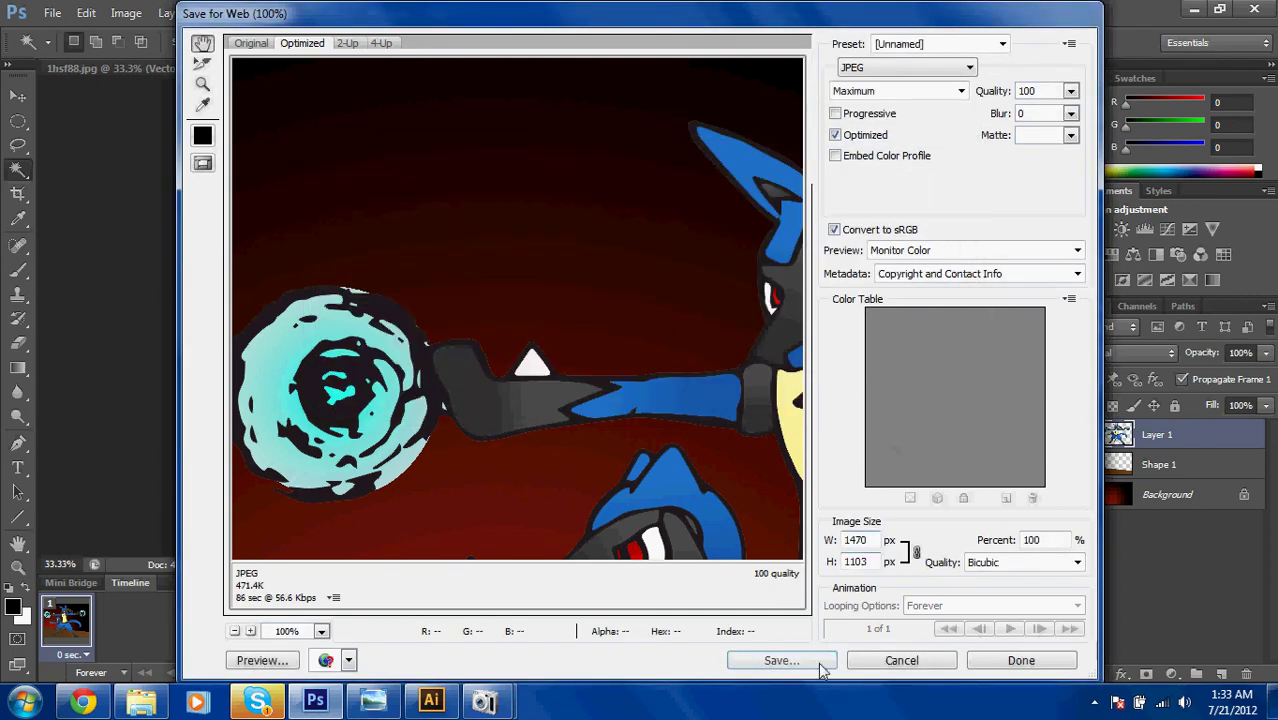
Save the optimized JPEG to the Sample Pictures folder under the name LucarioandRiolu.jpg.
{"action": "left_click", "coordinate": [818, 664]}
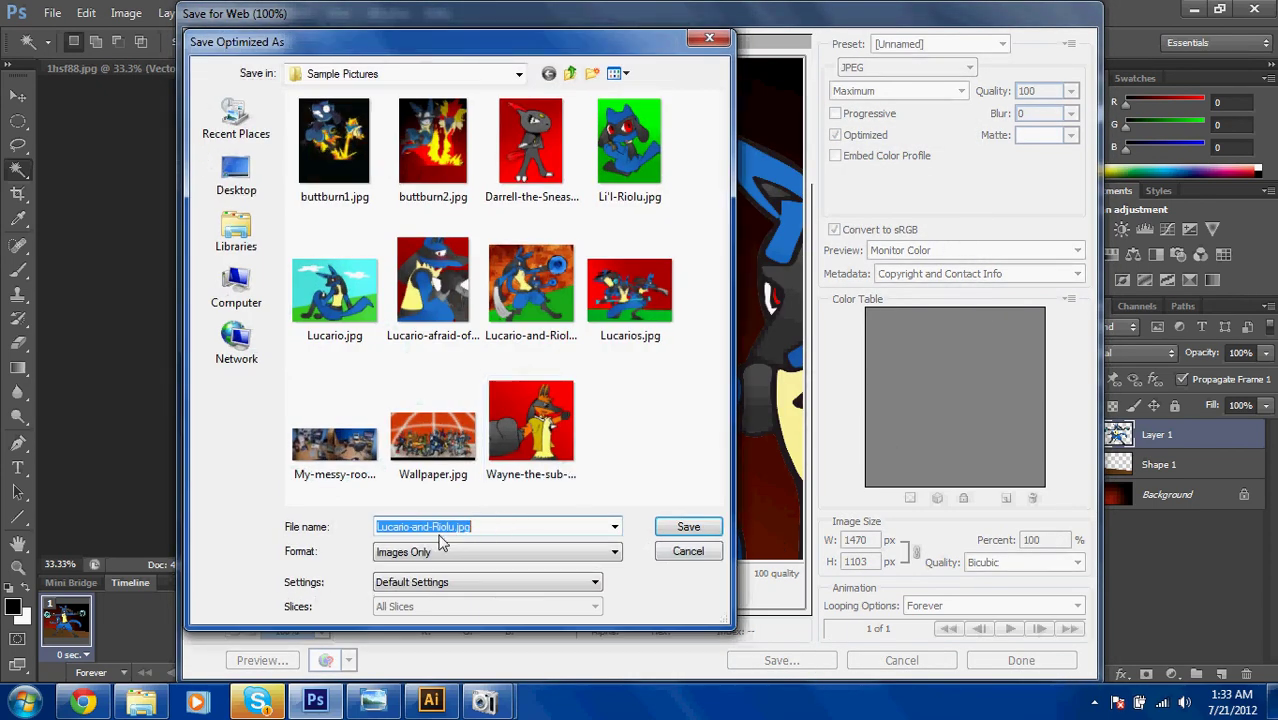
{"action": "left_click", "coordinate": [432, 538]}
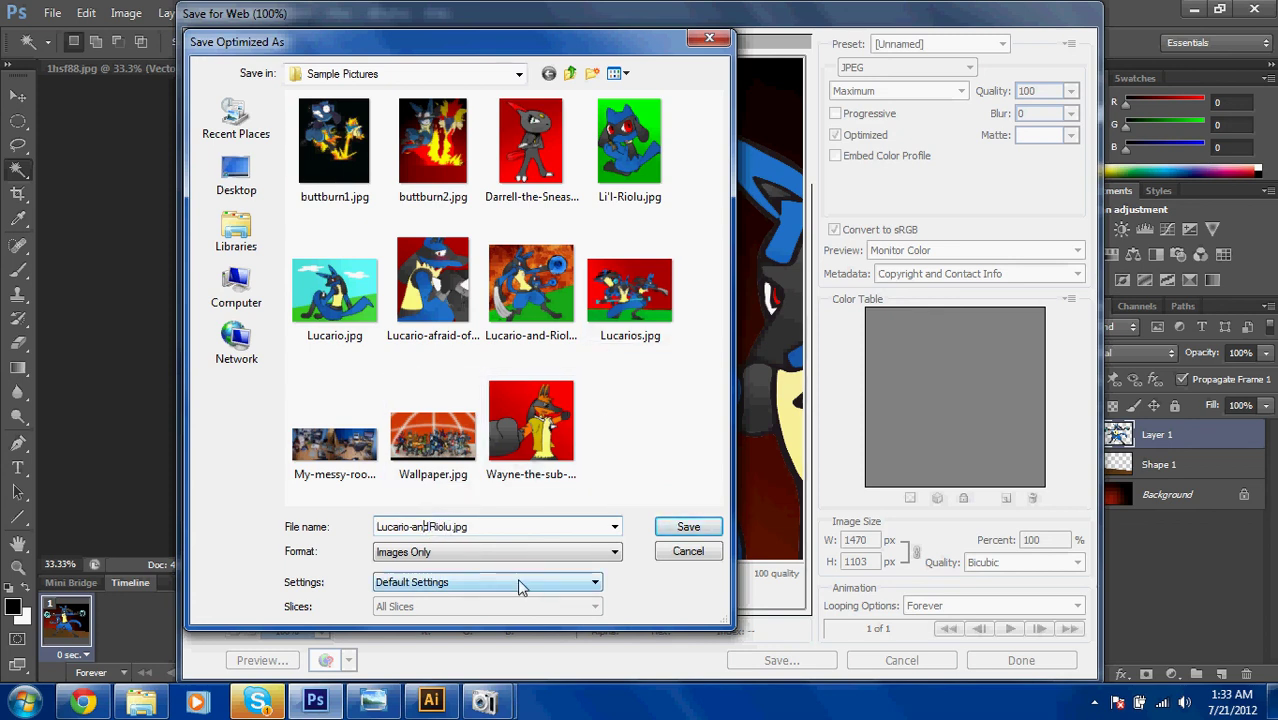
{"action": "key", "text": "BackSpace"}
{"action": "key", "text": "BackSpace"}
{"action": "left_click", "coordinate": [679, 529]}
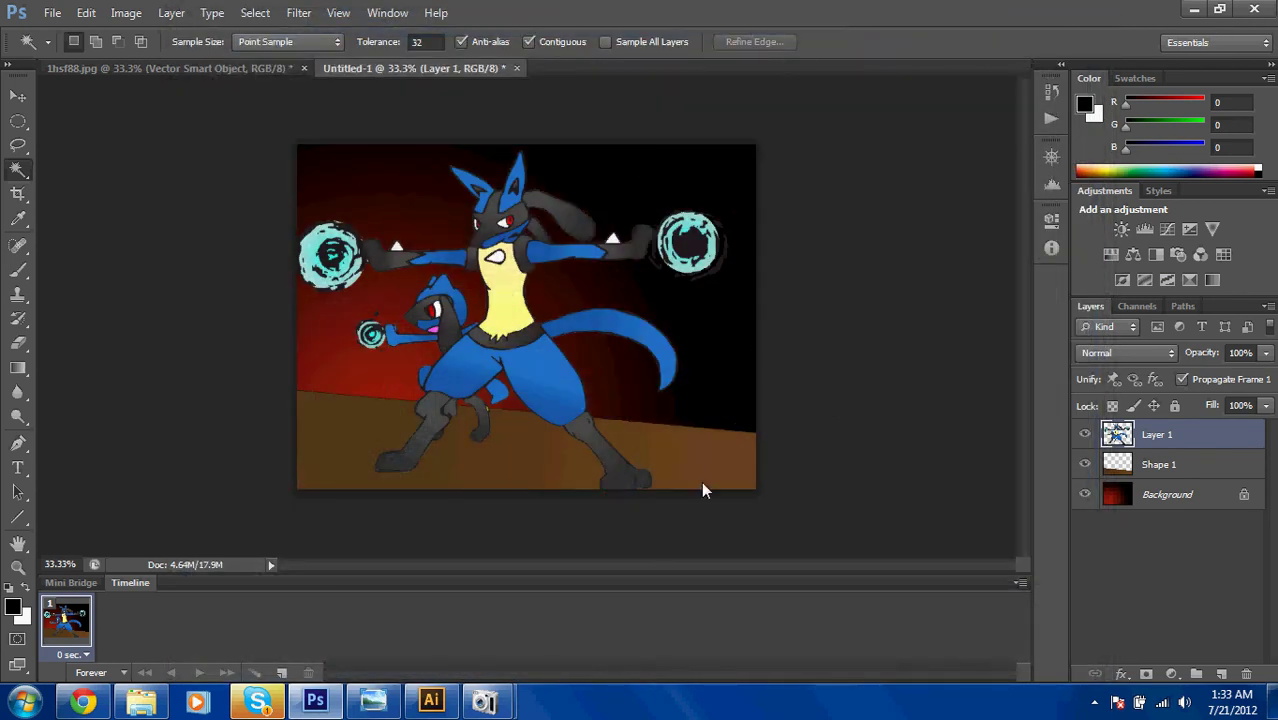
Switch to Windows Explorer, view the exported LucarioandRiolu.jpg from Sample Pictures in Windows Photo Viewer, and close the viewer.
{"action": "left_click", "coordinate": [141, 700]}
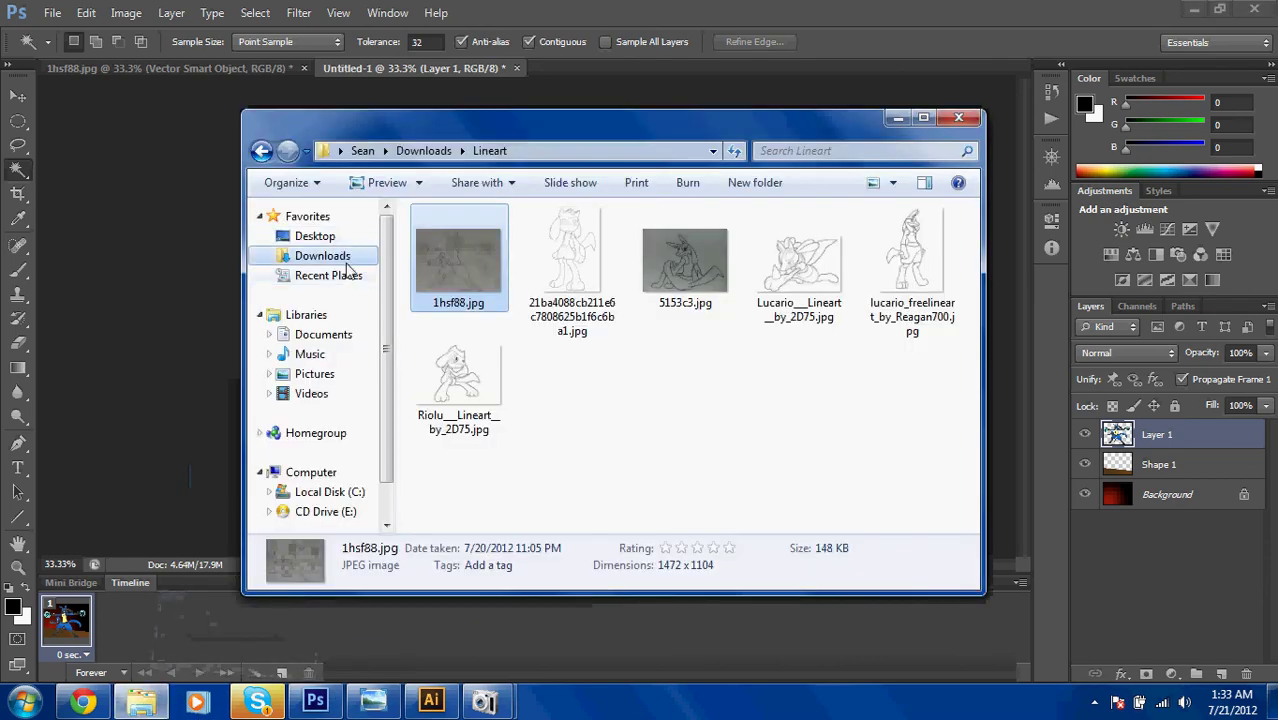
{"action": "left_click", "coordinate": [314, 373]}
{"action": "double_click", "coordinate": [900, 420]}
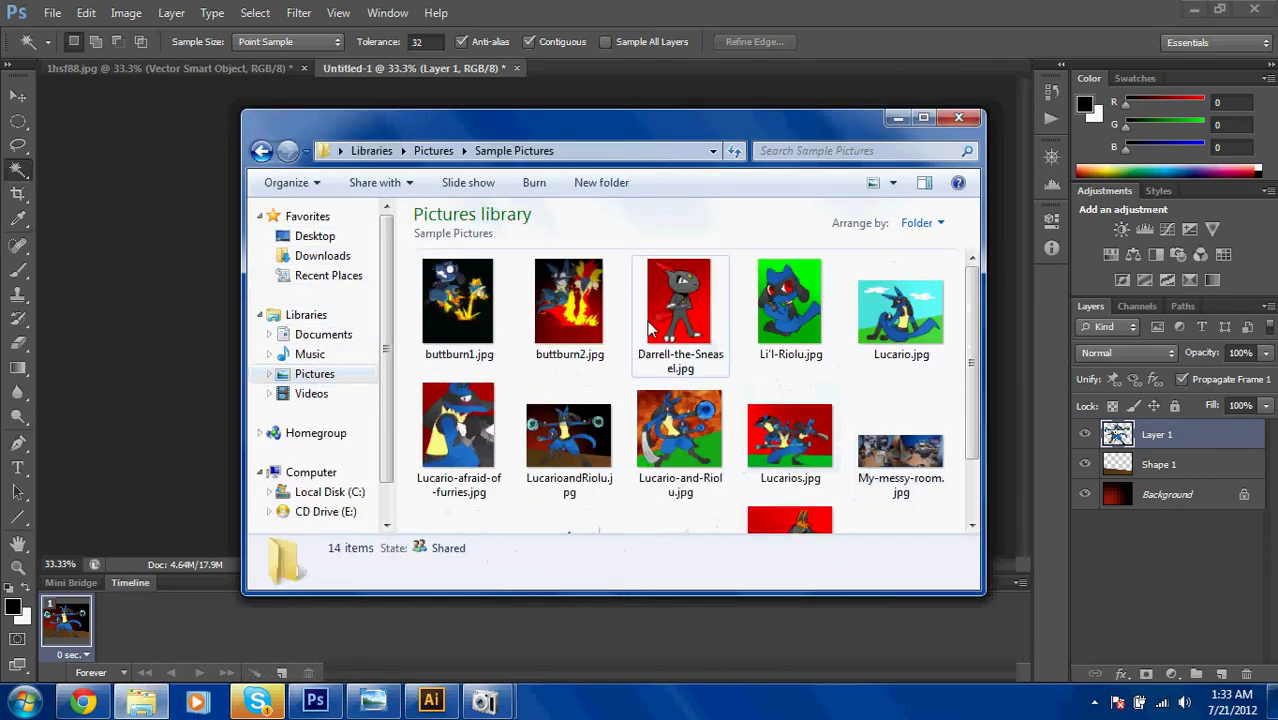
{"action": "double_click", "coordinate": [575, 444]}
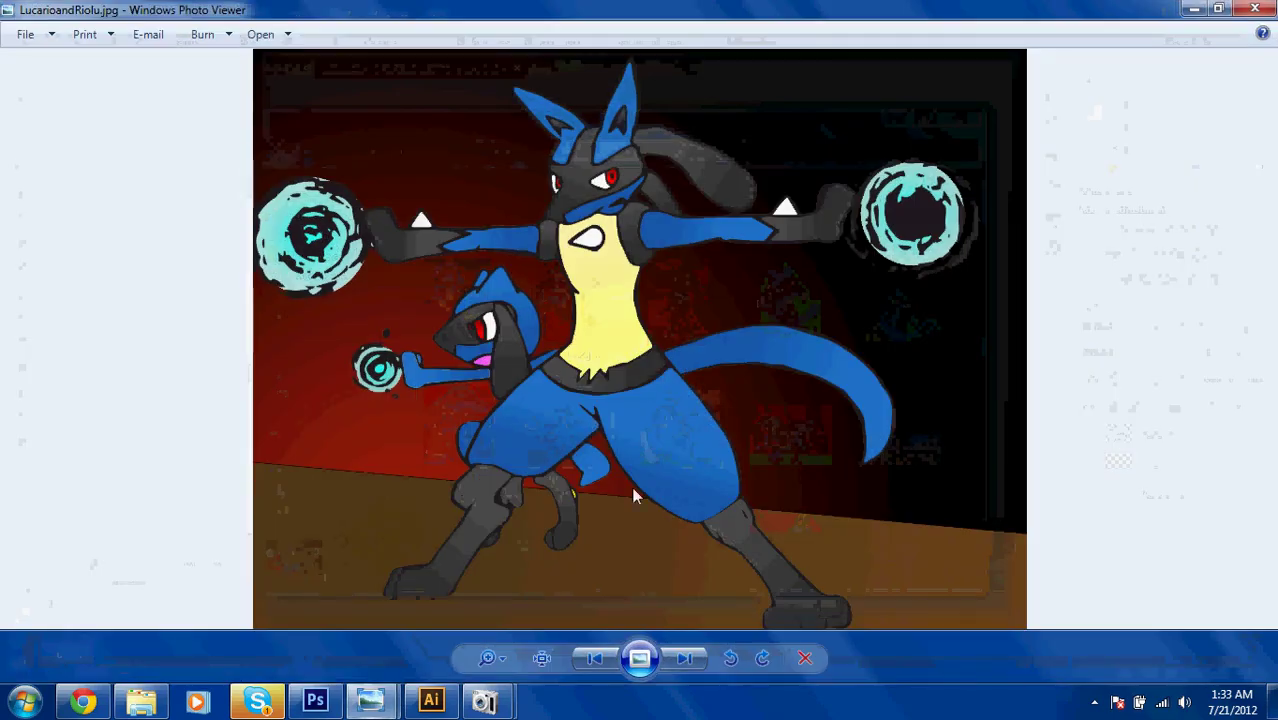
{"action": "left_click", "coordinate": [1254, 9]}
{"action": "mouse_move", "coordinate": [485, 700]}
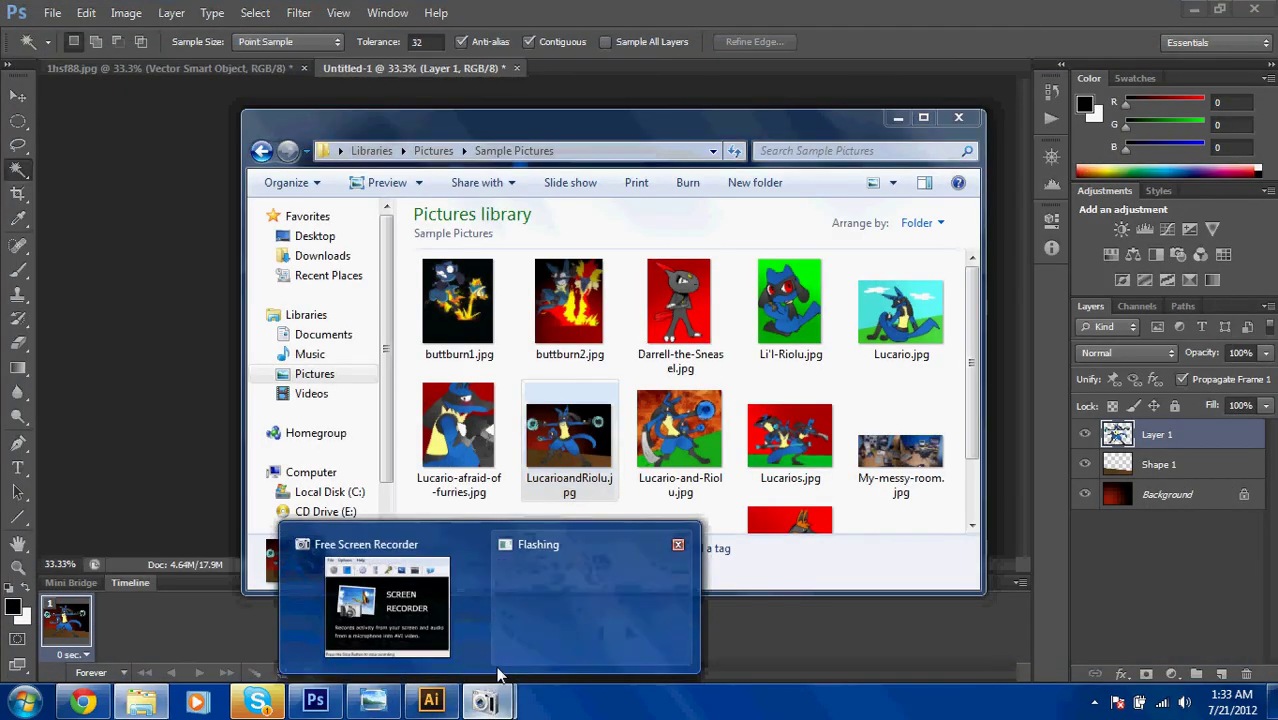